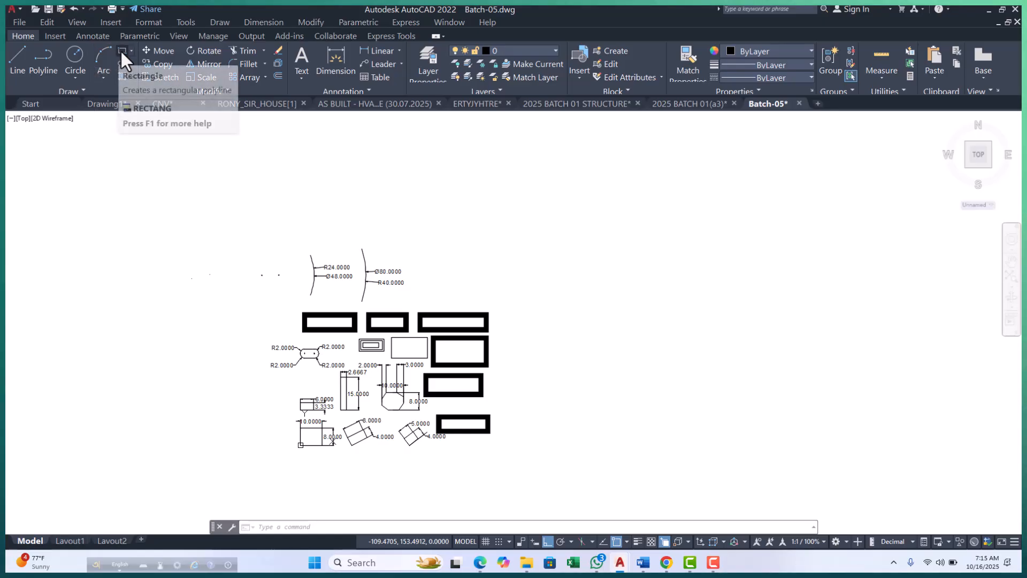
pyautogui.click(84, 89)
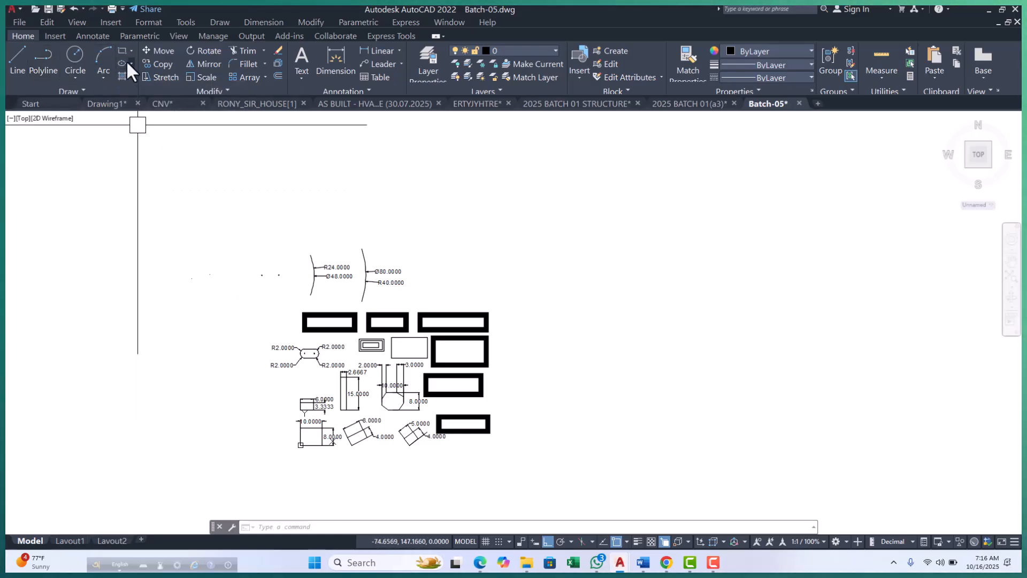
pyautogui.click(102, 77)
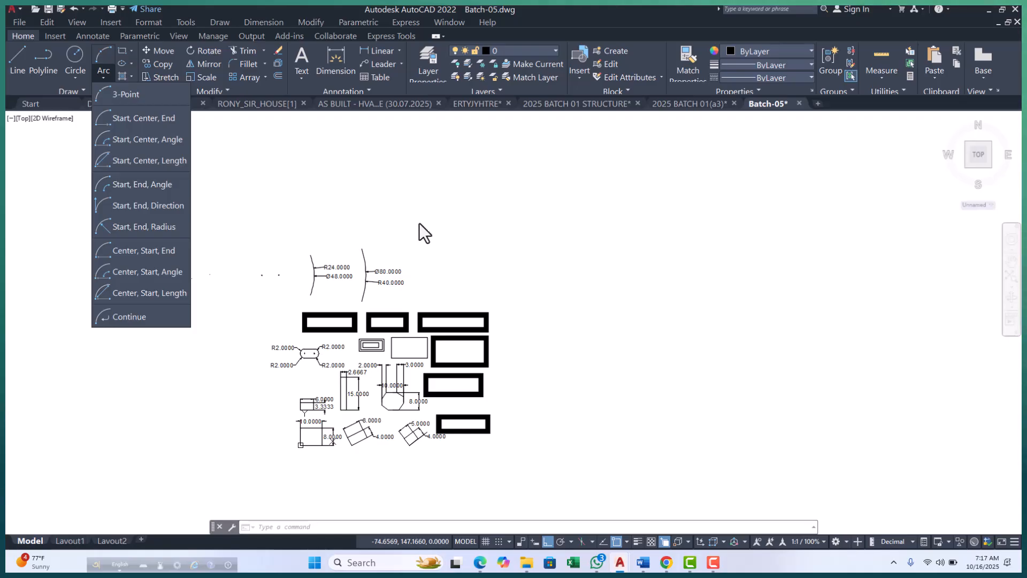
pyautogui.click(588, 316)
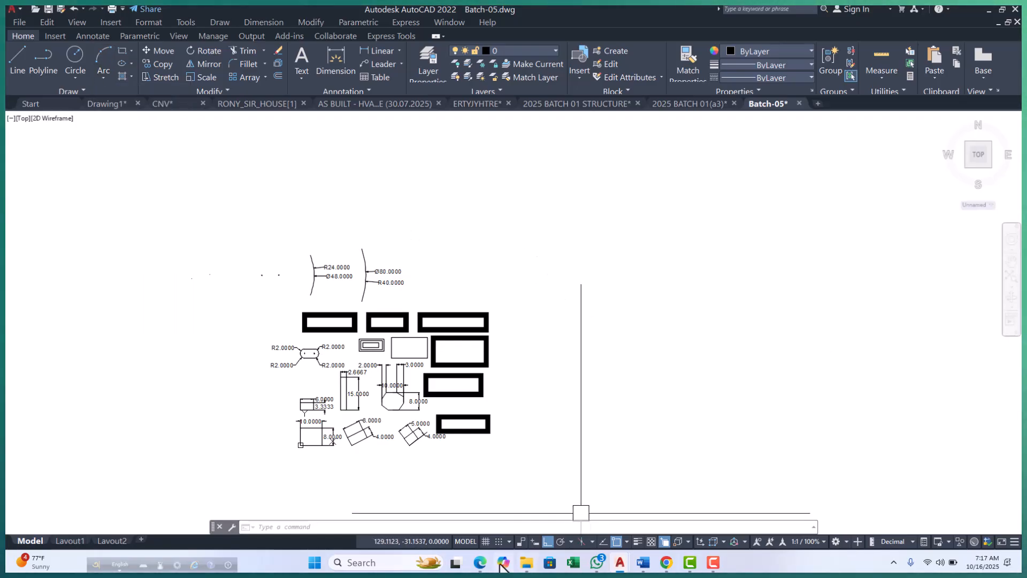
pyautogui.moveTo(480, 564)
pyautogui.click(407, 511)
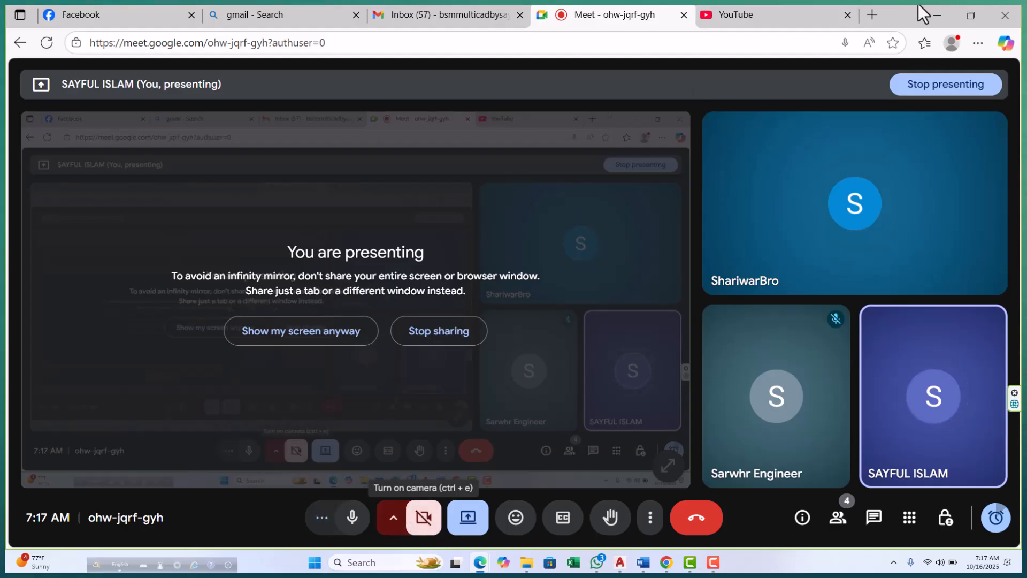
pyautogui.click(936, 15)
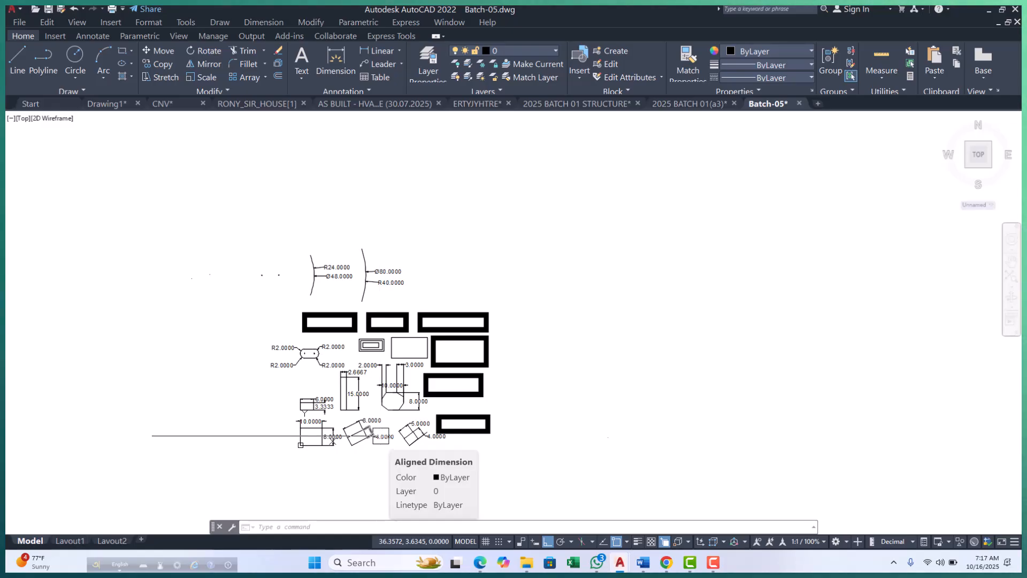
# Erase the practice shapes and their dimensions using a selection window around the whole group.
pyautogui.scroll(6, 249, 353)
pyautogui.scroll(-7, 251, 351)
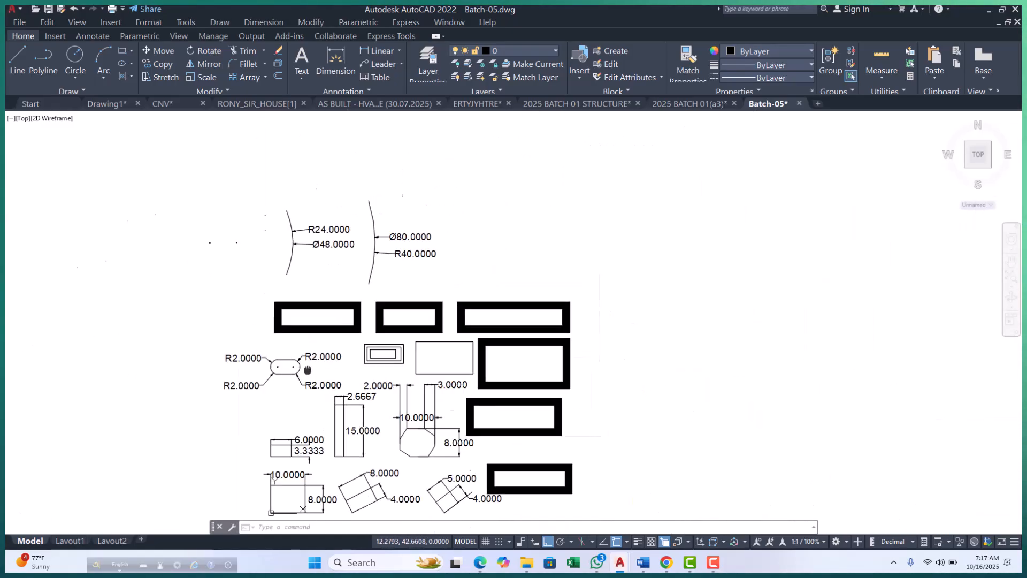
pyautogui.scroll(-3, 330, 364)
pyautogui.scroll(3, 278, 344)
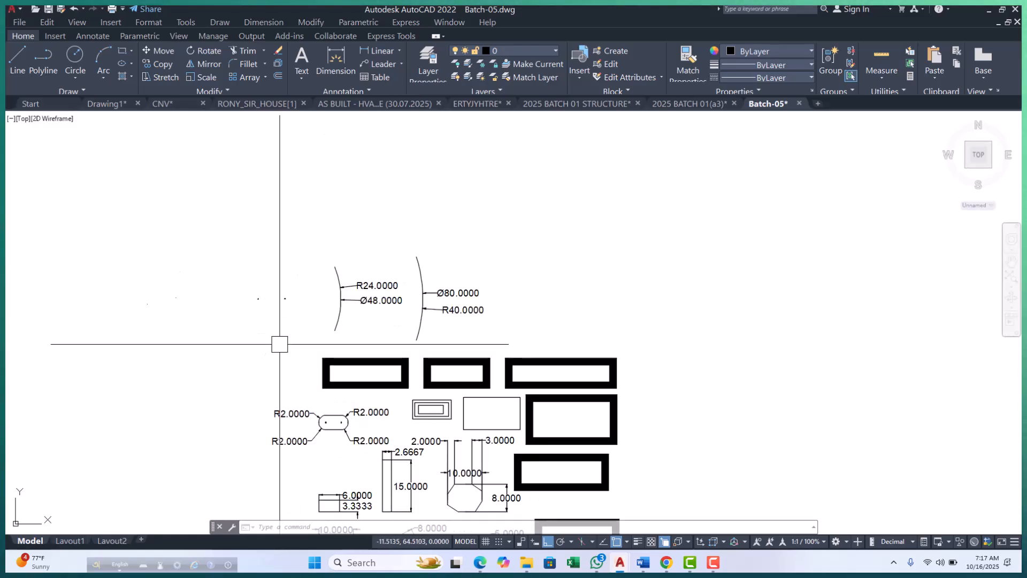
pyautogui.click(245, 221)
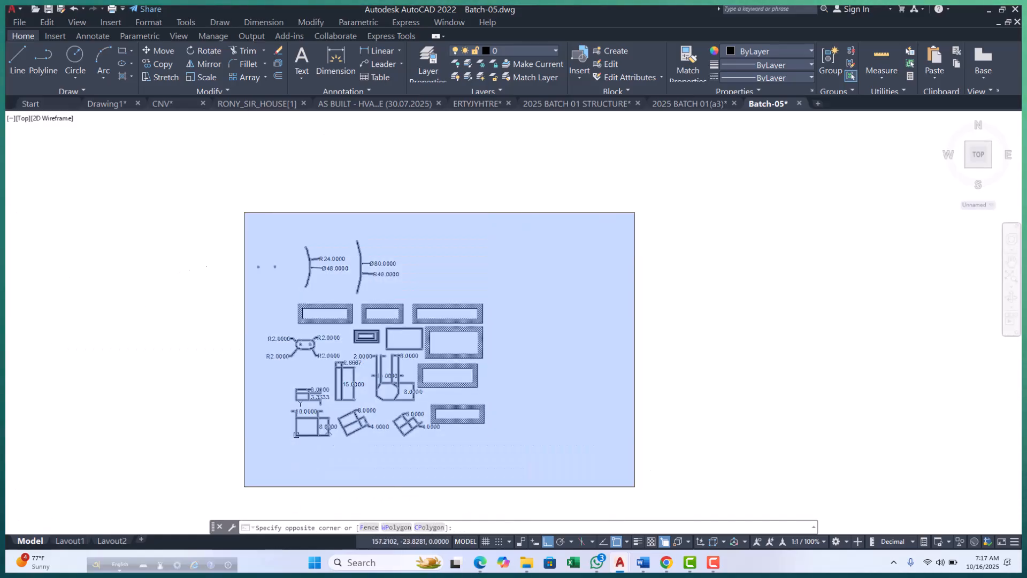
pyautogui.click(639, 484)
pyautogui.write('e')
pyautogui.press('Return')
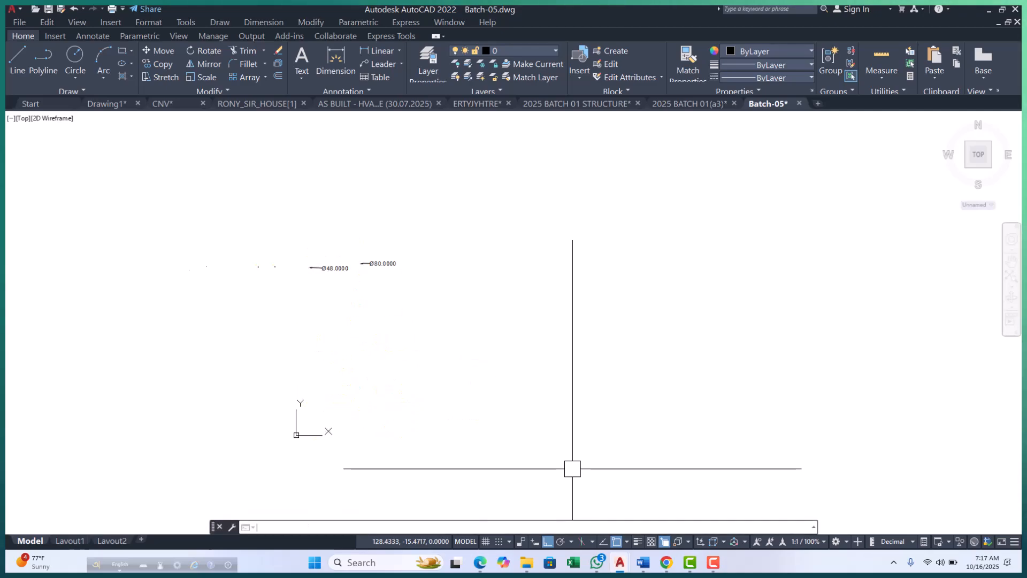
# Erase the two leftover diameter dimensions above the origin with a crossing selection.
pyautogui.click(272, 206)
pyautogui.click(465, 316)
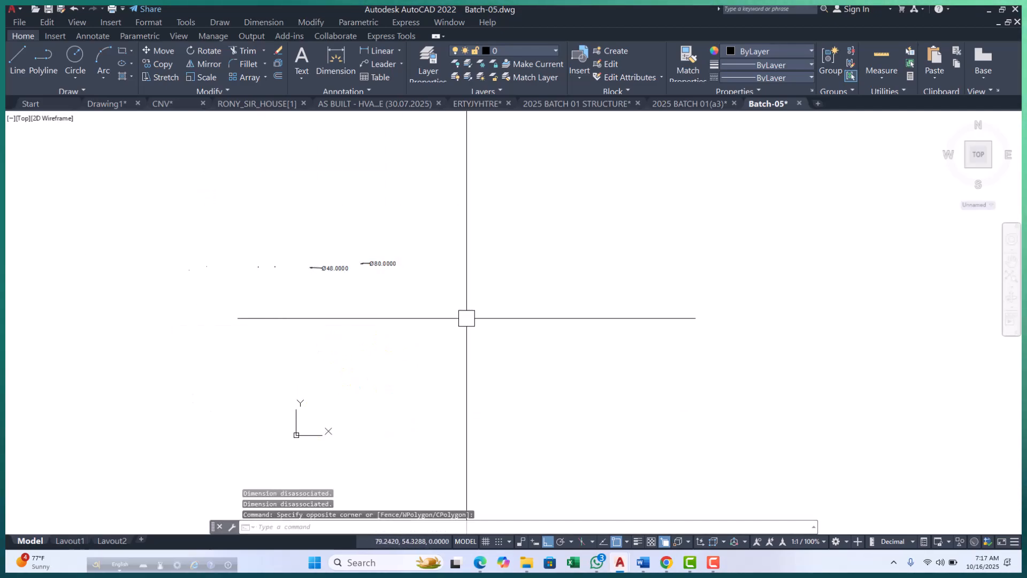
pyautogui.click(443, 183)
pyautogui.click(66, 328)
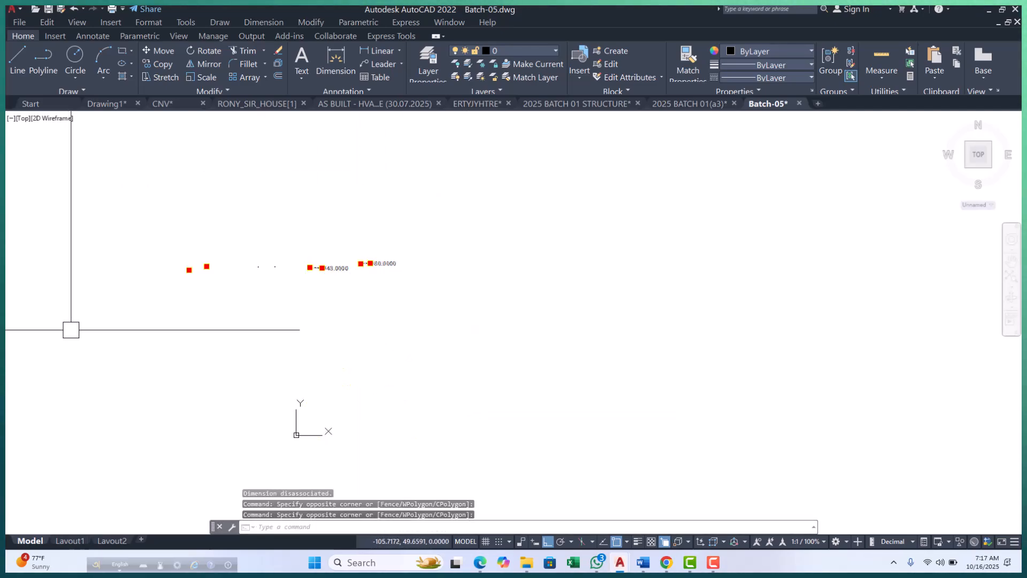
pyautogui.write('e')
pyautogui.press('Return')
pyautogui.press('Escape')
pyautogui.press('Escape')
# Draw a wide horizontal rectangle just above the origin, extending along the positive X direction.
pyautogui.scroll(8, 294, 443)
pyautogui.scroll(4, 224, 439)
pyautogui.moveTo(280, 356); pyautogui.dragTo(284, 377, button='middle')
pyautogui.scroll(4, 285, 368)
pyautogui.press('Escape')
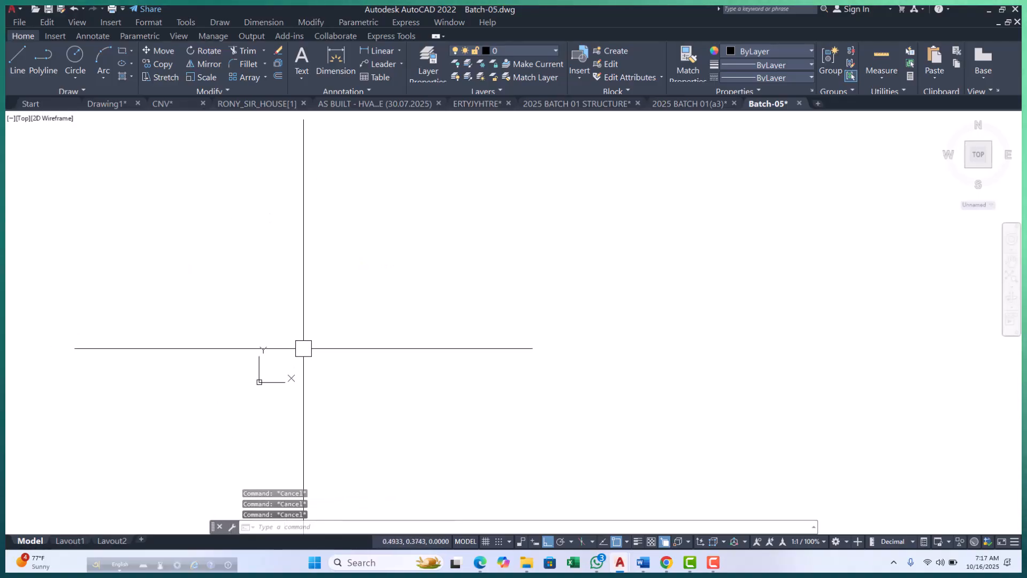
pyautogui.write('rec')
pyautogui.moveTo(299, 347); pyautogui.dragTo(285, 363, button='middle')
pyautogui.press('Return')
pyautogui.click(256, 352)
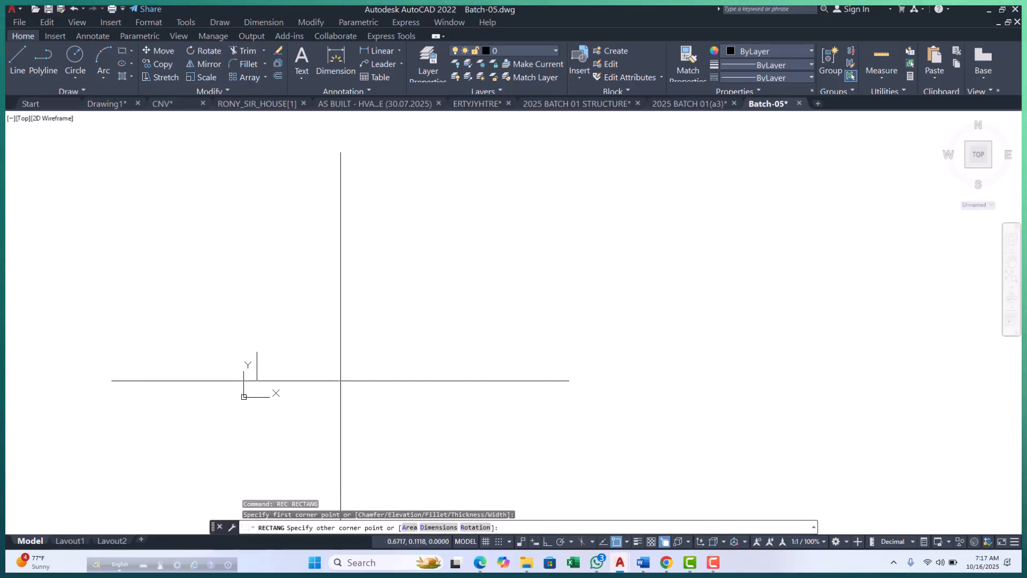
pyautogui.click(364, 384)
pyautogui.press('Escape')
pyautogui.press('Escape')
pyautogui.press('Escape')
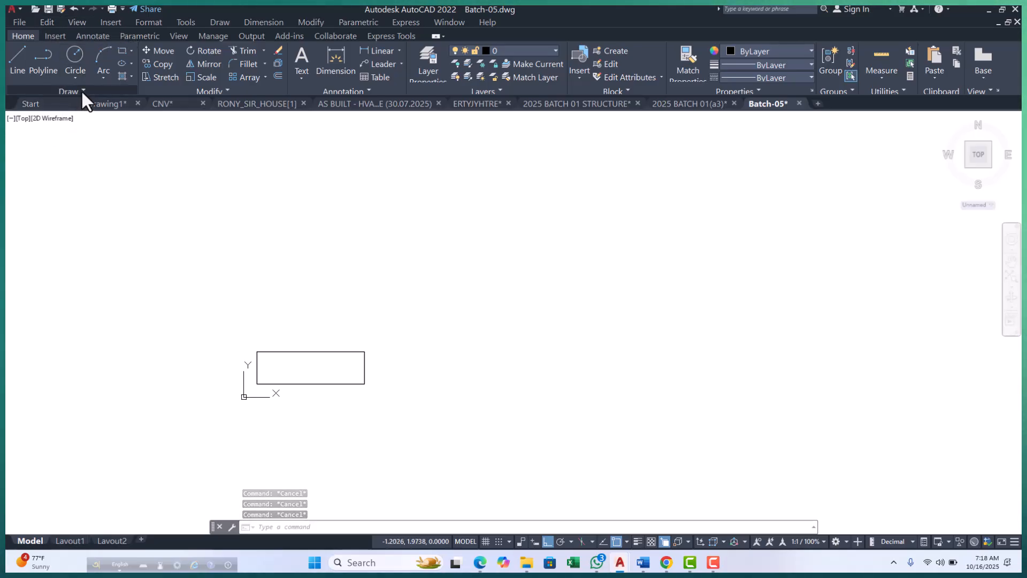
# Examine the drawing commands and the list of Arc construction methods.
pyautogui.click(218, 23)
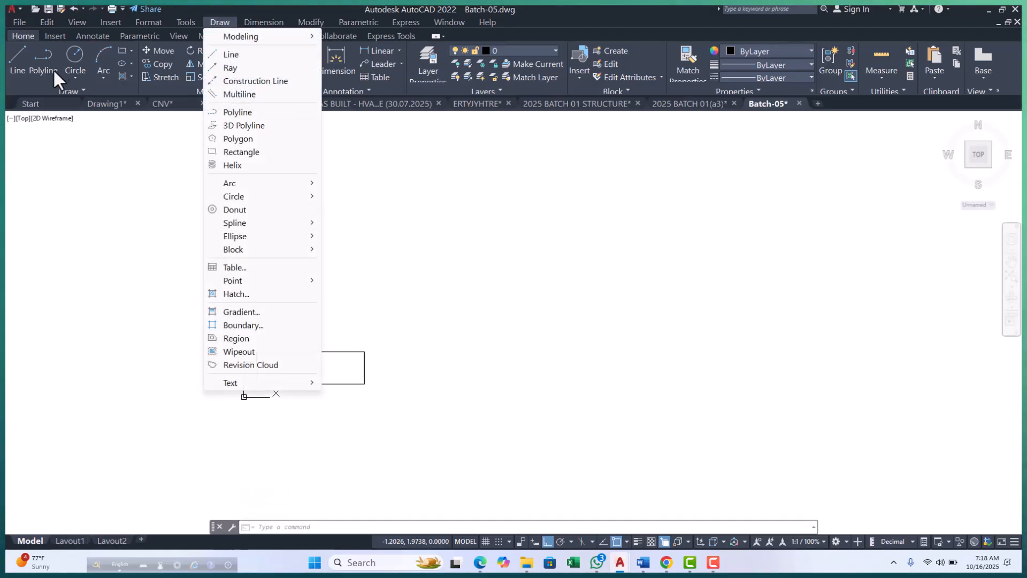
pyautogui.press('Escape')
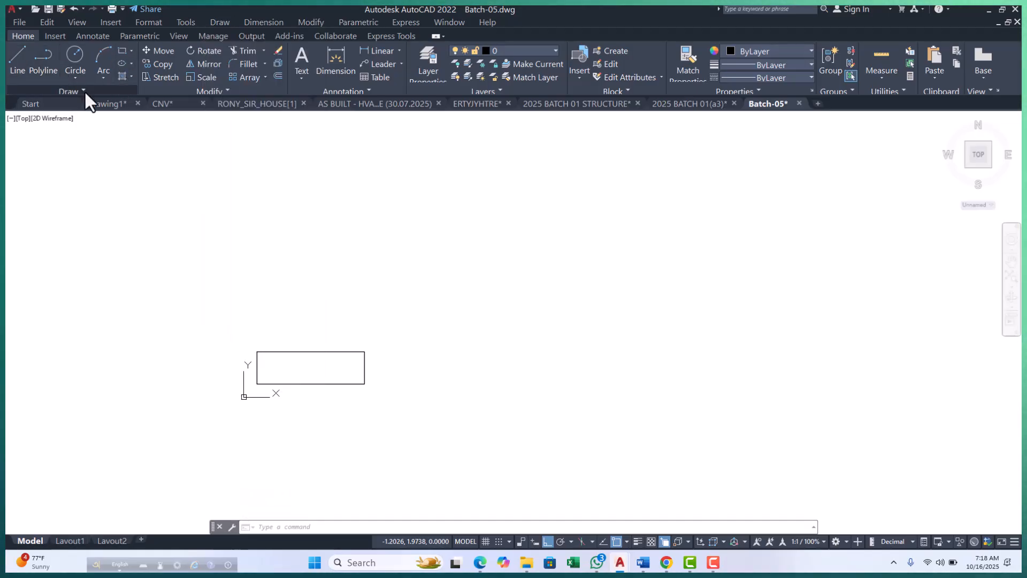
pyautogui.click(84, 92)
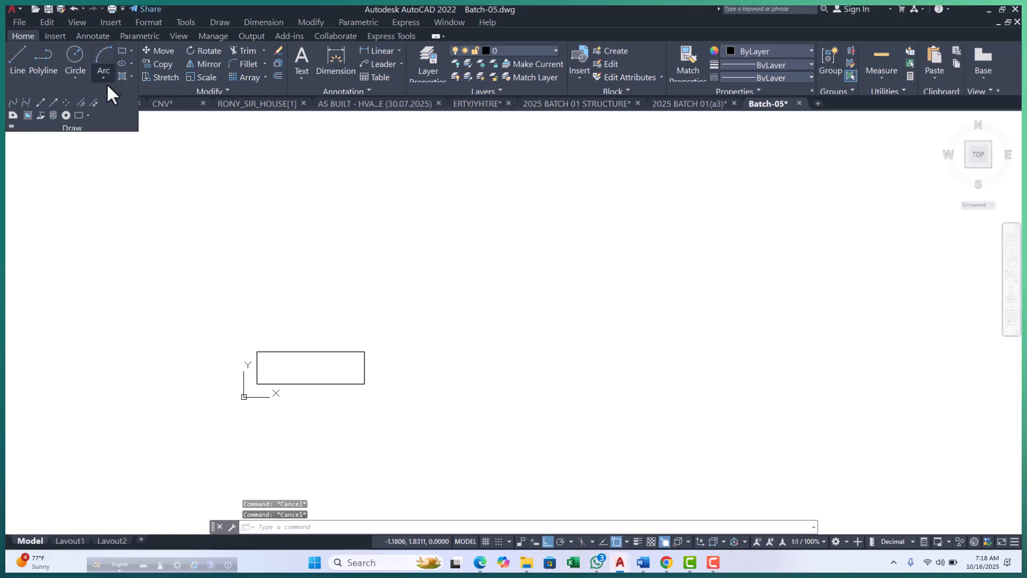
pyautogui.press('Escape')
pyautogui.click(146, 147)
pyautogui.press('Escape')
pyautogui.click(165, 178)
pyautogui.press('Escape')
pyautogui.press('Escape')
pyautogui.click(218, 22)
pyautogui.moveTo(245, 184)
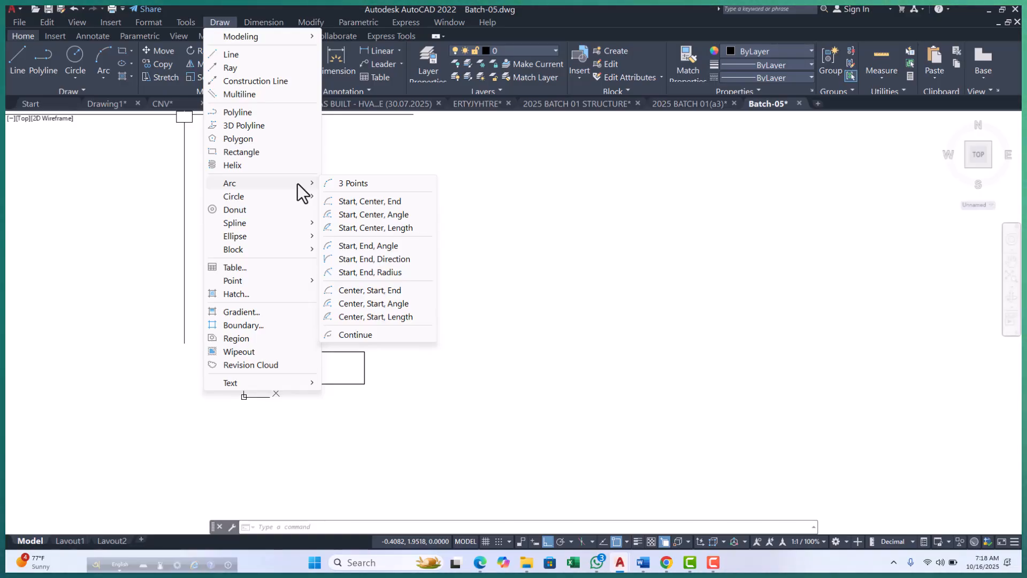
pyautogui.click(603, 390)
pyautogui.press('Escape')
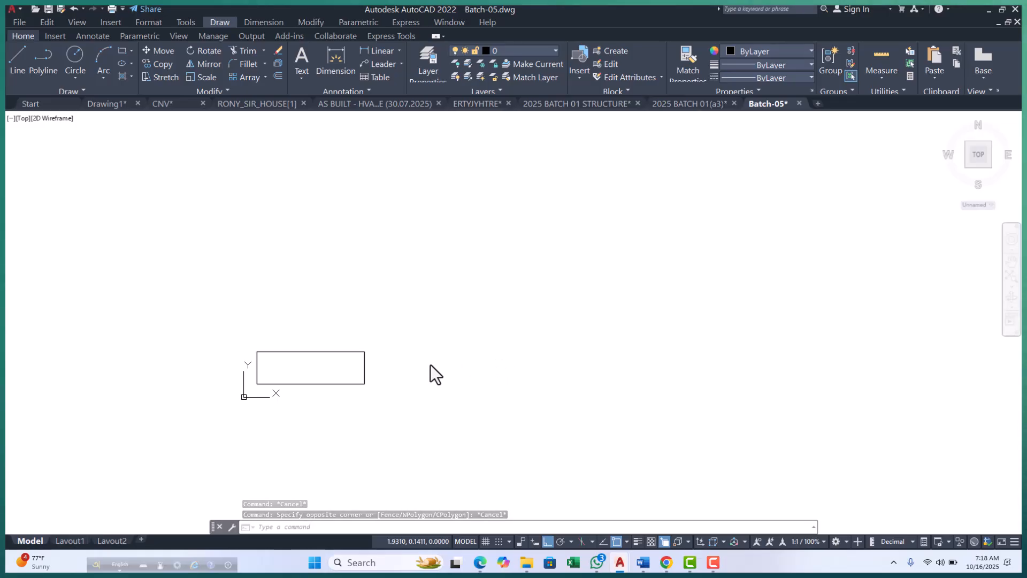
pyautogui.click(466, 363)
pyautogui.press('Escape')
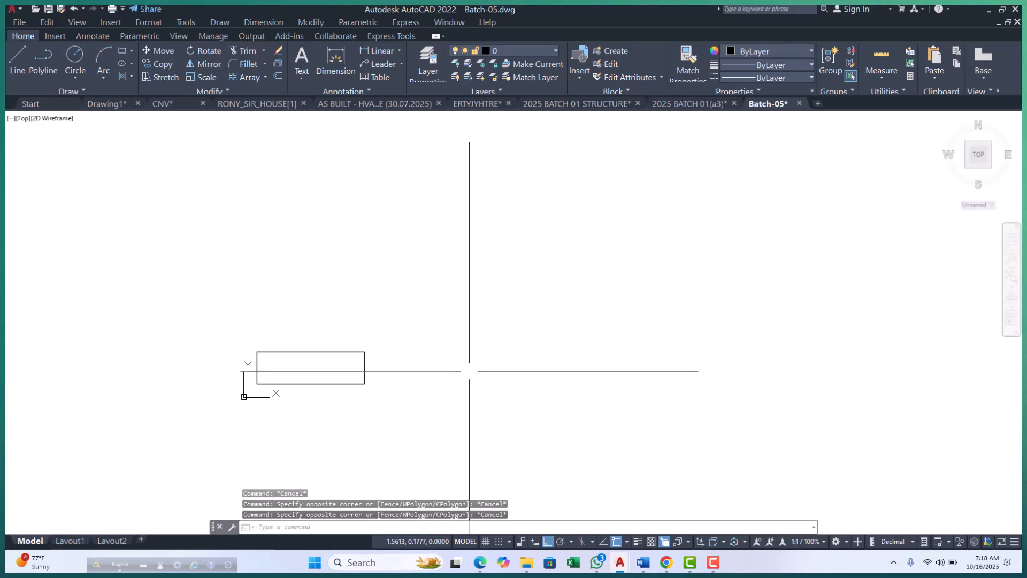
pyautogui.press('Escape')
pyautogui.press('Escape')
pyautogui.write('AR')
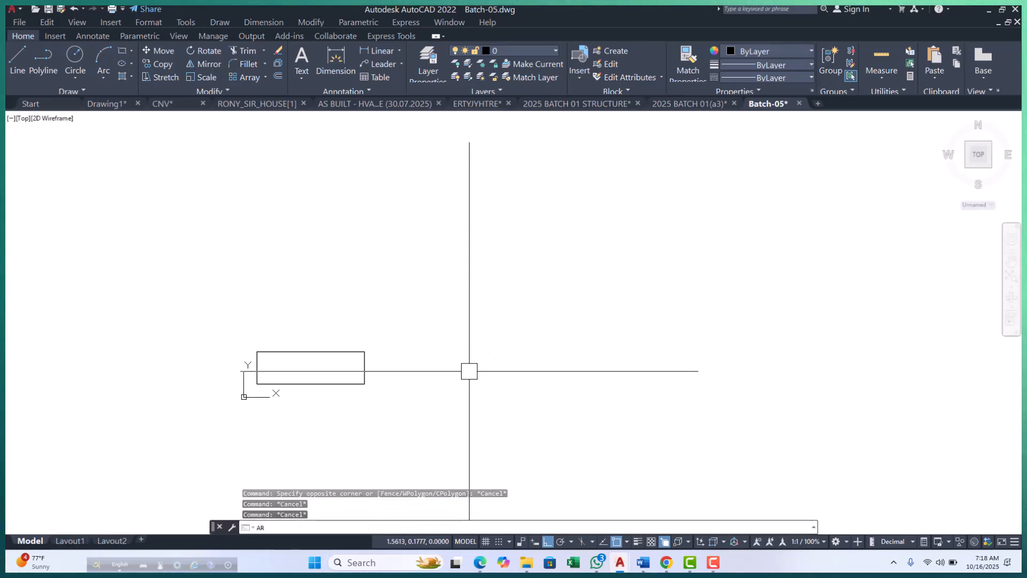
pyautogui.write('C')
pyautogui.press('Return')
pyautogui.scroll(5, 342, 383)
pyautogui.scroll(-5, 377, 363)
pyautogui.press('Escape')
pyautogui.press('Escape')
pyautogui.press('Escape')
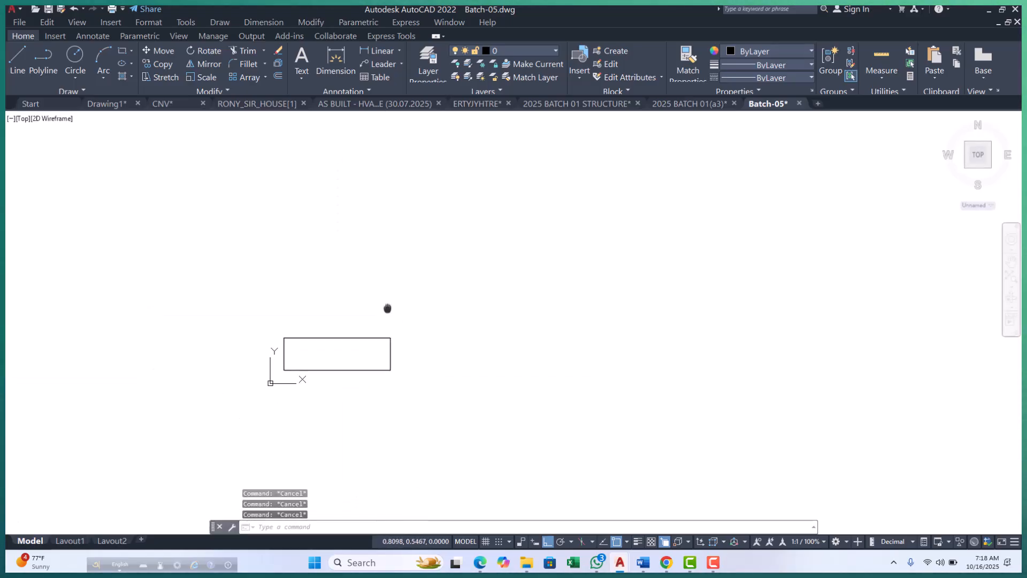
# Examine the construction methods offered for circles and arcs, starting with the 3-Point arc.
pyautogui.click(75, 78)
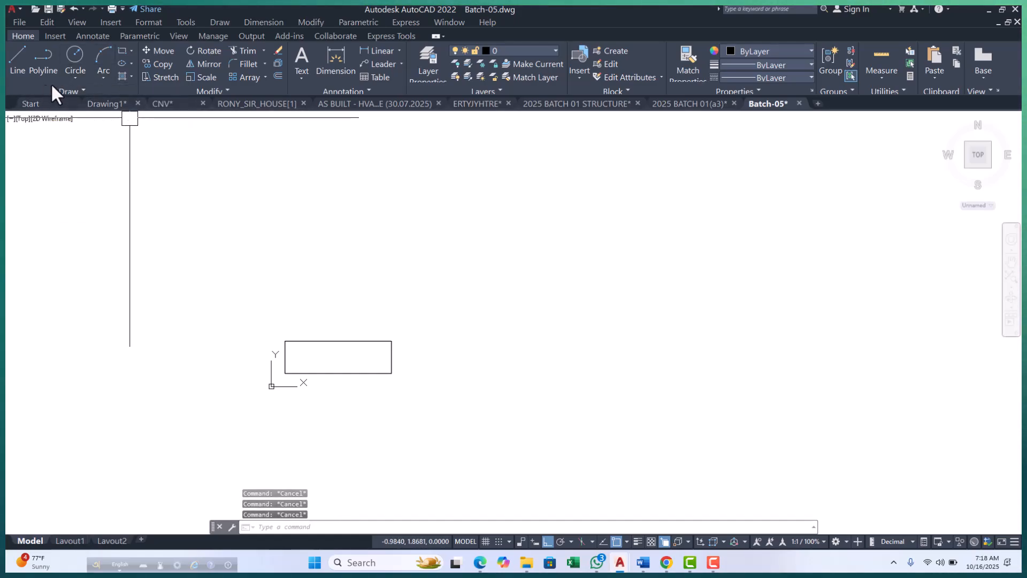
pyautogui.click(74, 78)
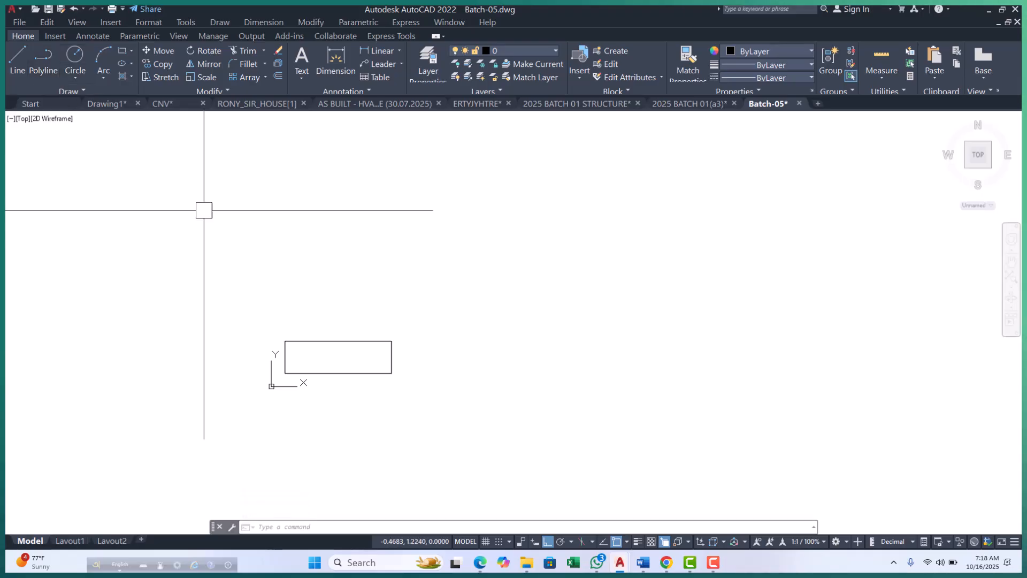
pyautogui.scroll(5, 319, 381)
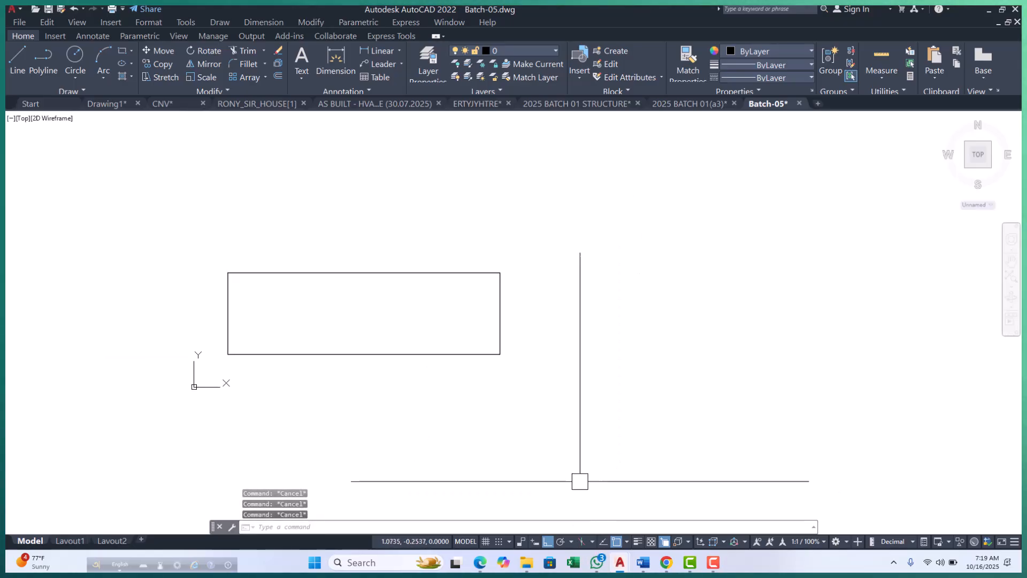
pyautogui.scroll(2, 498, 316)
pyautogui.moveTo(495, 310); pyautogui.dragTo(476, 351, button='middle')
pyautogui.scroll(-4, 476, 351)
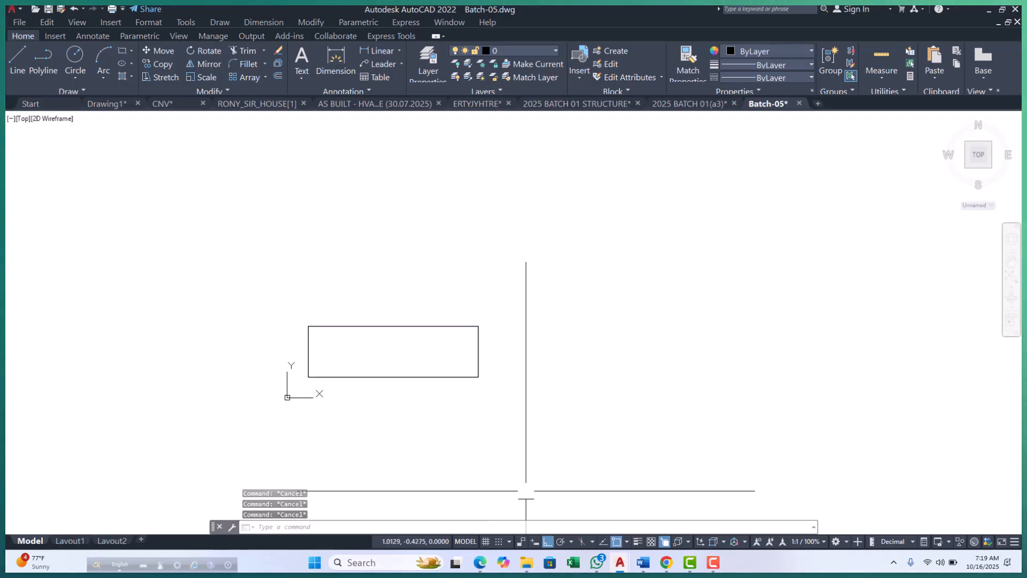
pyautogui.click(104, 79)
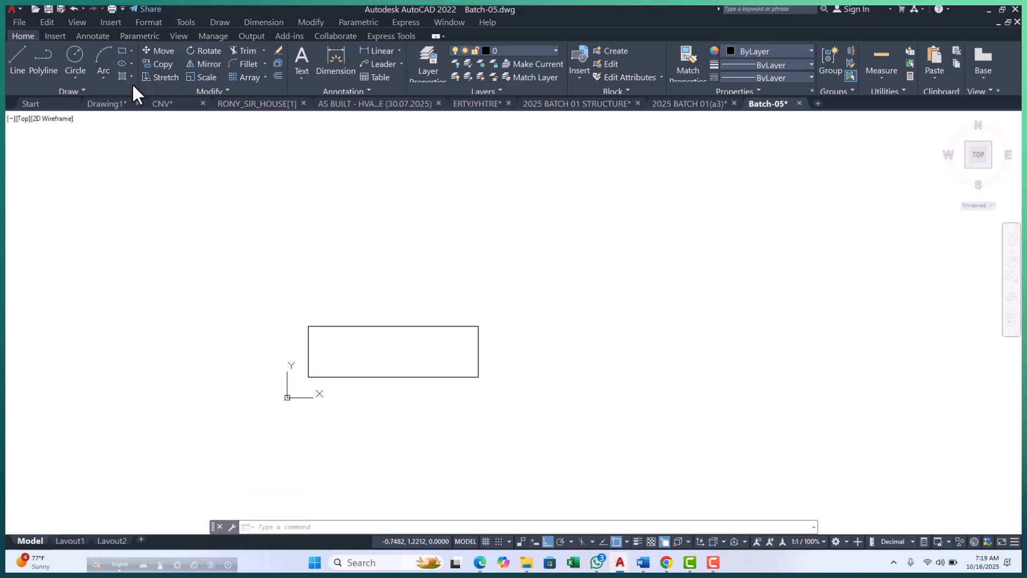
pyautogui.click(104, 79)
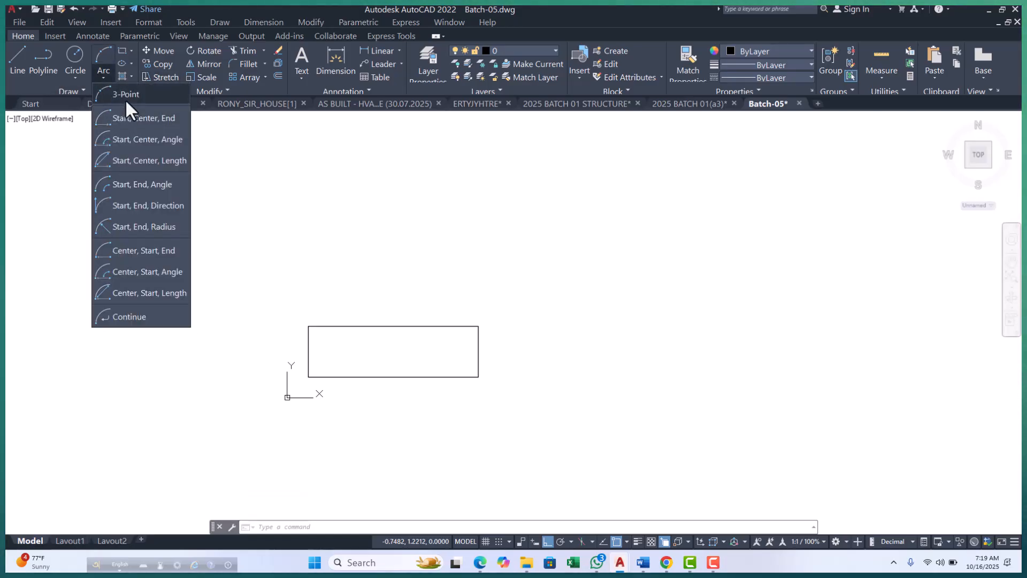
# Draw a small, nearly square rectangle in the empty space above the wide rectangle.
pyautogui.moveTo(361, 358); pyautogui.dragTo(355, 390, button='middle')
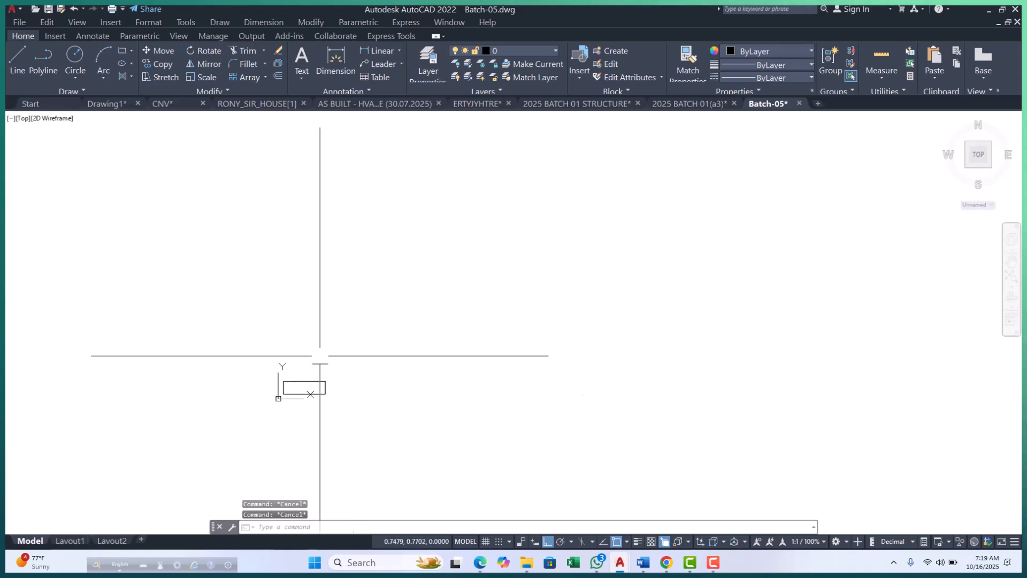
pyautogui.scroll(4, 316, 343)
pyautogui.moveTo(333, 344); pyautogui.dragTo(336, 361, button='middle')
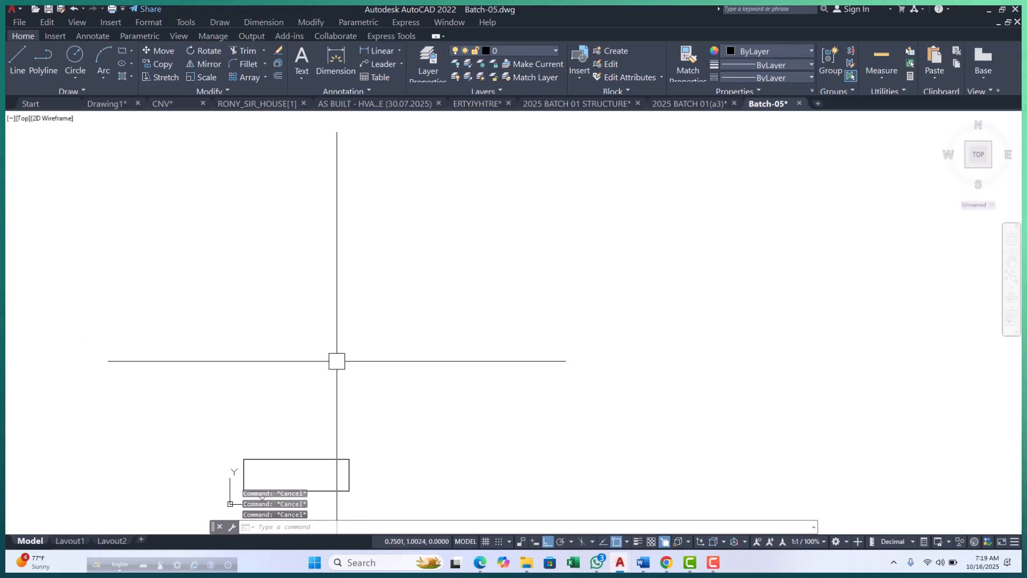
pyautogui.write('C')
pyautogui.press('Return')
pyautogui.scroll(-3, 336, 361)
pyautogui.scroll(6, 291, 356)
pyautogui.scroll(2, 246, 355)
pyautogui.click(230, 355)
pyautogui.click(248, 372)
pyautogui.scroll(4, 275, 390)
# Copy the small rectangle from its lower-left corner to three spots: level beside it, above it, and farther up to the right, with Ortho off.
pyautogui.click(261, 345)
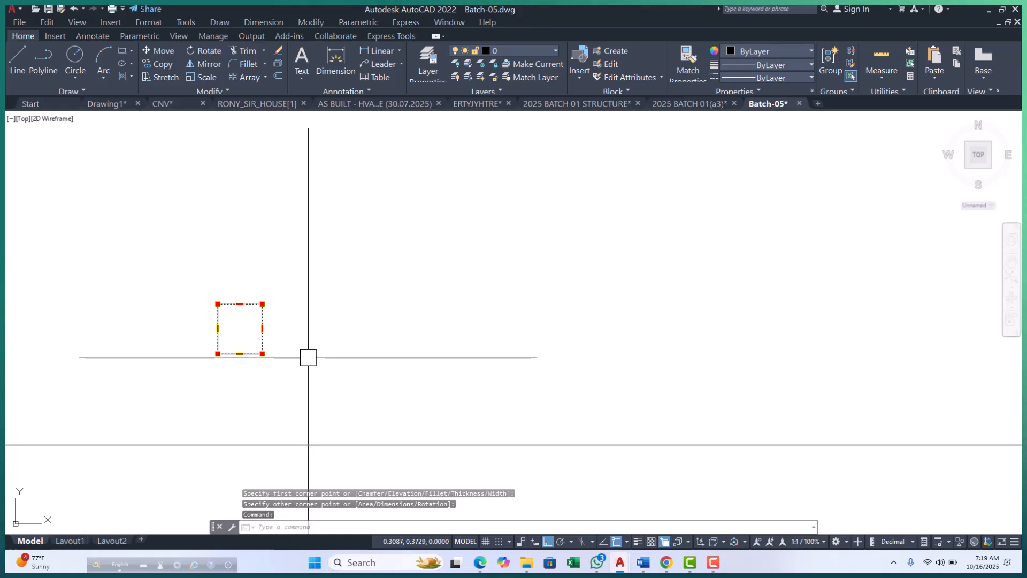
pyautogui.write('CP')
pyautogui.press('Return')
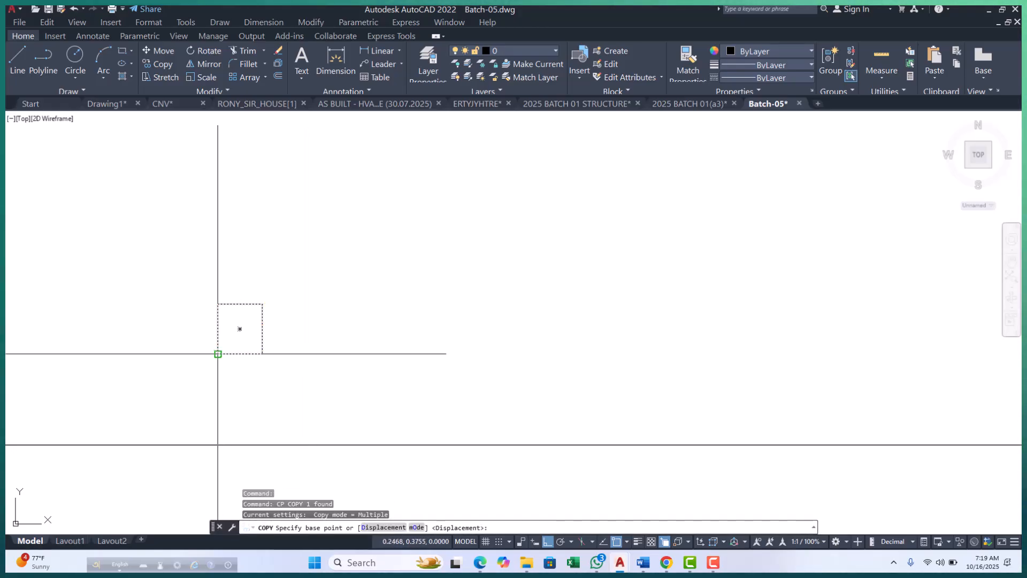
pyautogui.click(218, 354)
pyautogui.scroll(-5, 223, 385)
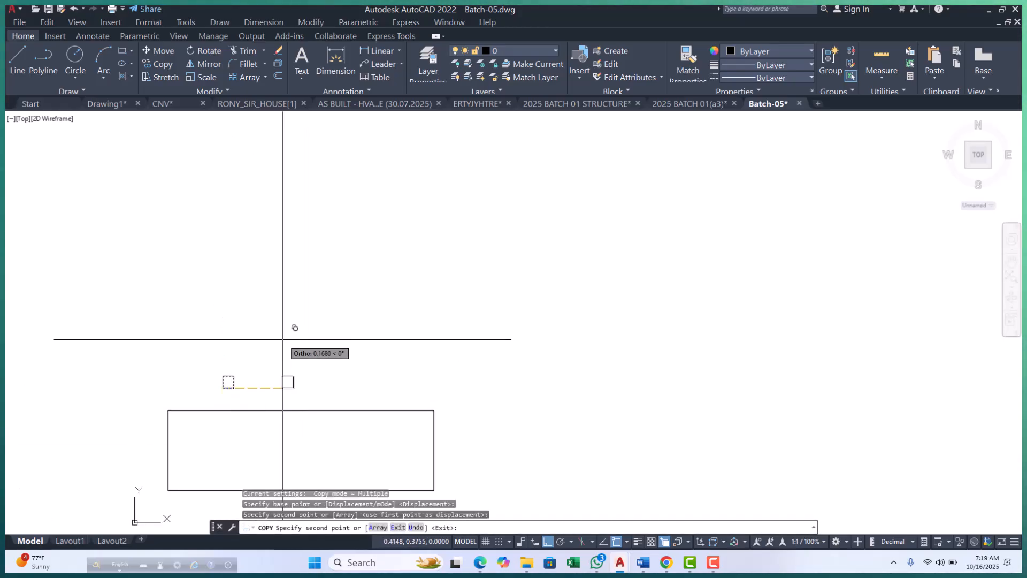
pyautogui.click(287, 382)
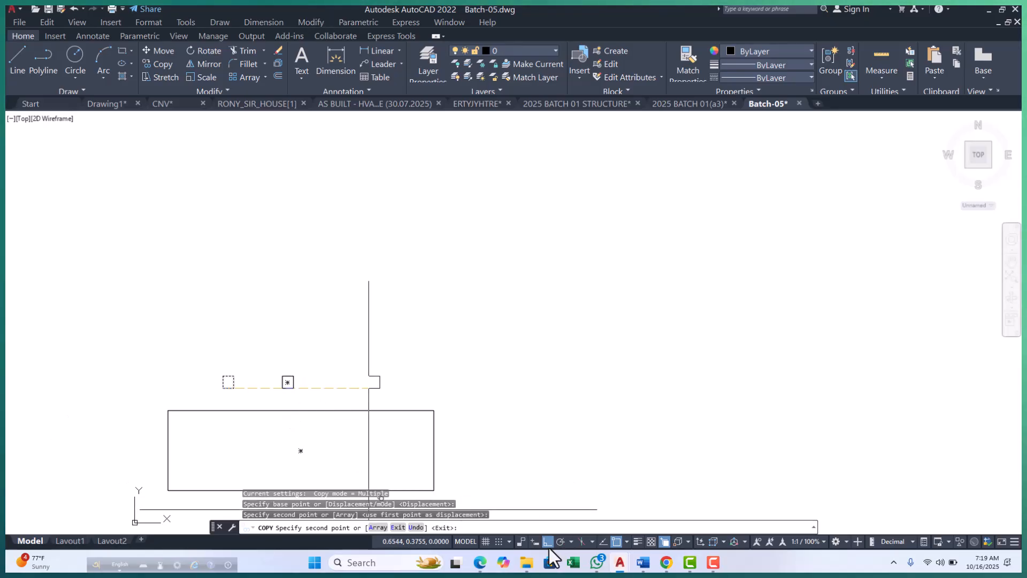
pyautogui.scroll(4, 251, 348)
pyautogui.click(258, 345)
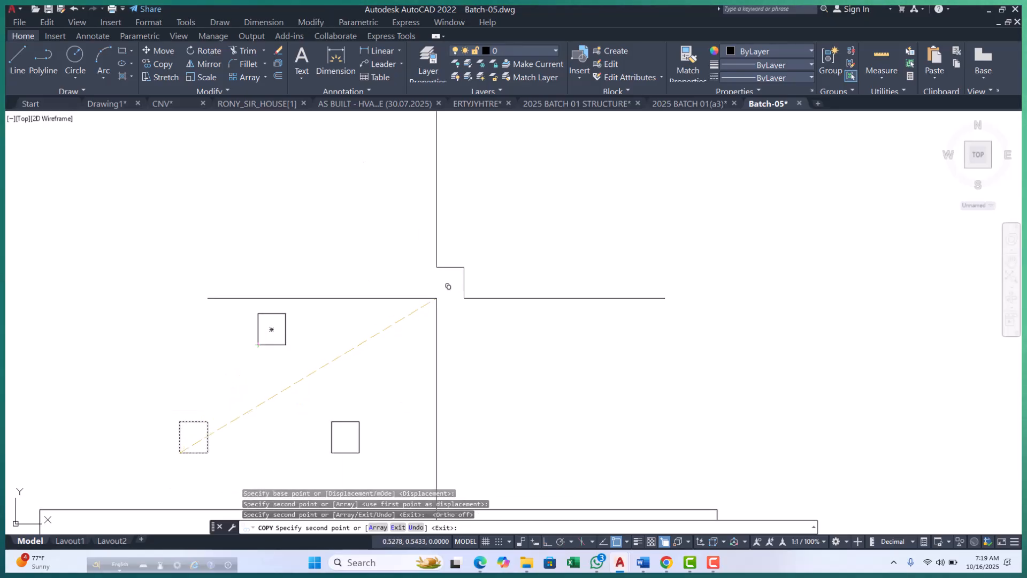
pyautogui.click(426, 286)
pyautogui.press('Escape')
pyautogui.press('Escape')
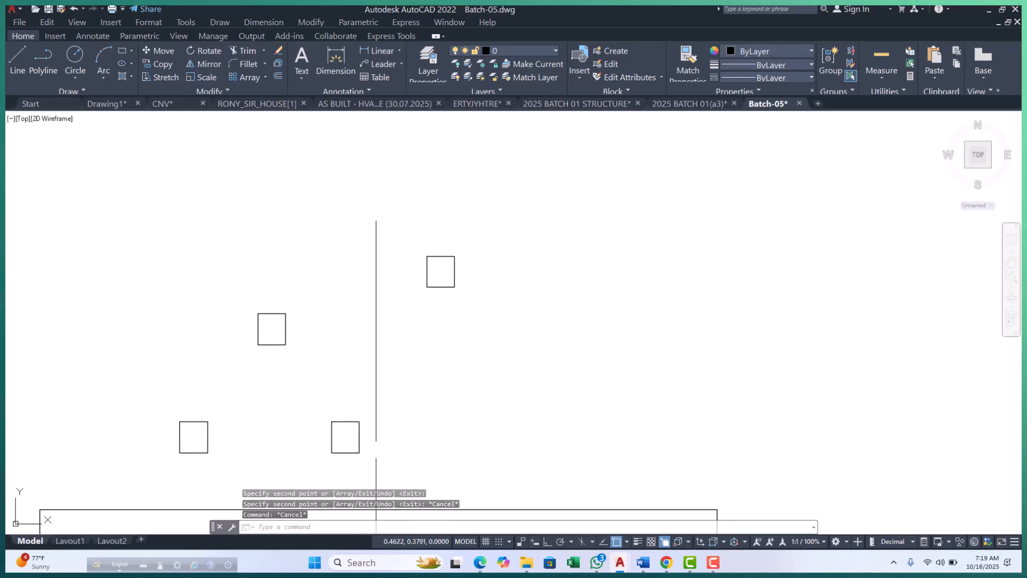
# Erase the copy that sits level with the original small rectangle.
pyautogui.click(359, 435)
pyautogui.write('E')
pyautogui.press('Return')
pyautogui.scroll(-6, 345, 348)
pyautogui.scroll(6, 236, 335)
pyautogui.moveTo(307, 316); pyautogui.dragTo(261, 375, button='middle')
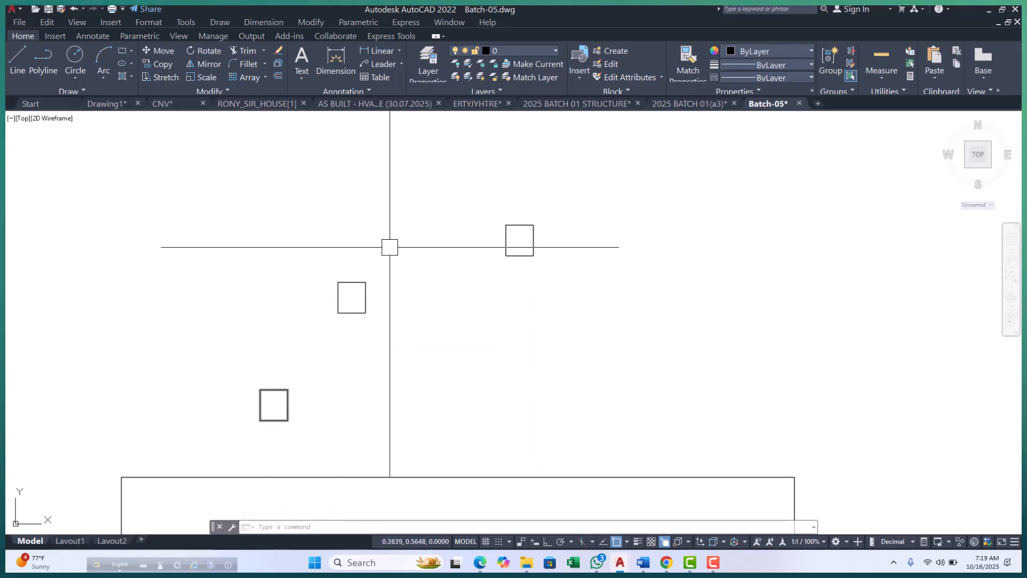
pyautogui.scroll(4, 234, 390)
pyautogui.scroll(-3, 222, 374)
pyautogui.scroll(-3, 335, 356)
pyautogui.scroll(2, 298, 403)
pyautogui.scroll(-4, 305, 378)
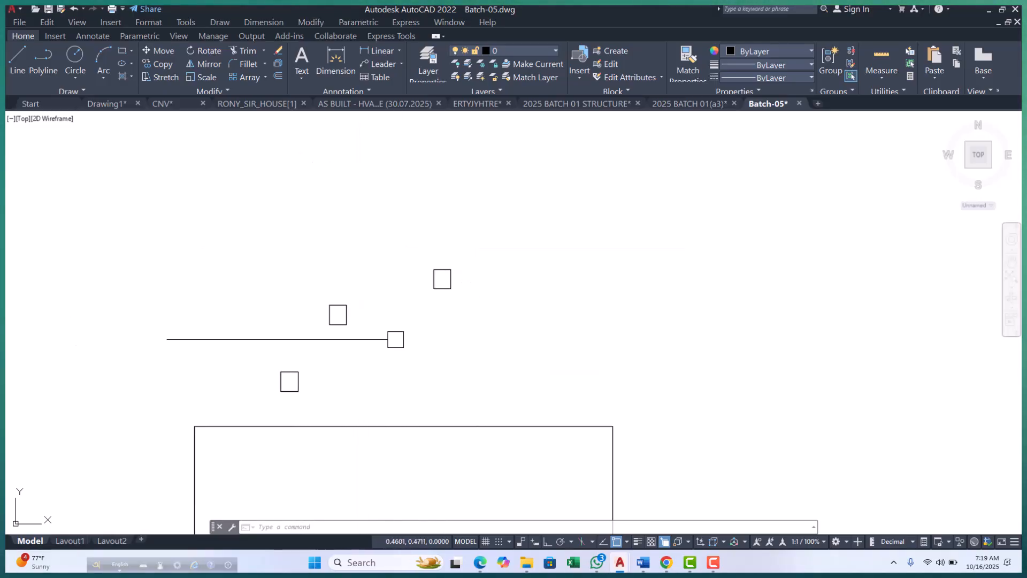
# Draw a 3-Point arc through the upper-left corners of the lower and middle small rectangles, ending at the highest rectangle's upper-right corner.
pyautogui.click(76, 77)
pyautogui.click(101, 80)
pyautogui.click(109, 94)
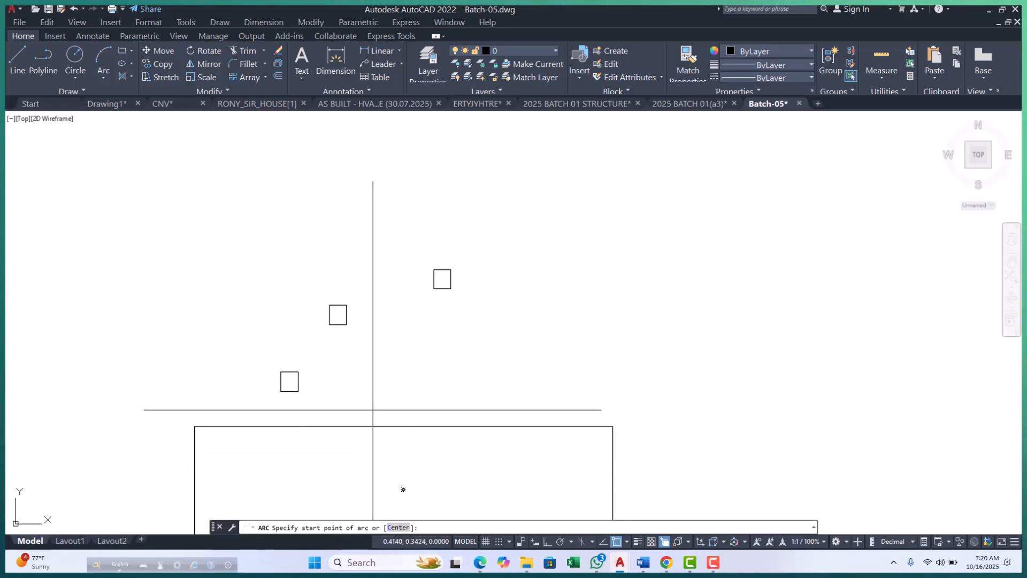
pyautogui.scroll(2, 308, 362)
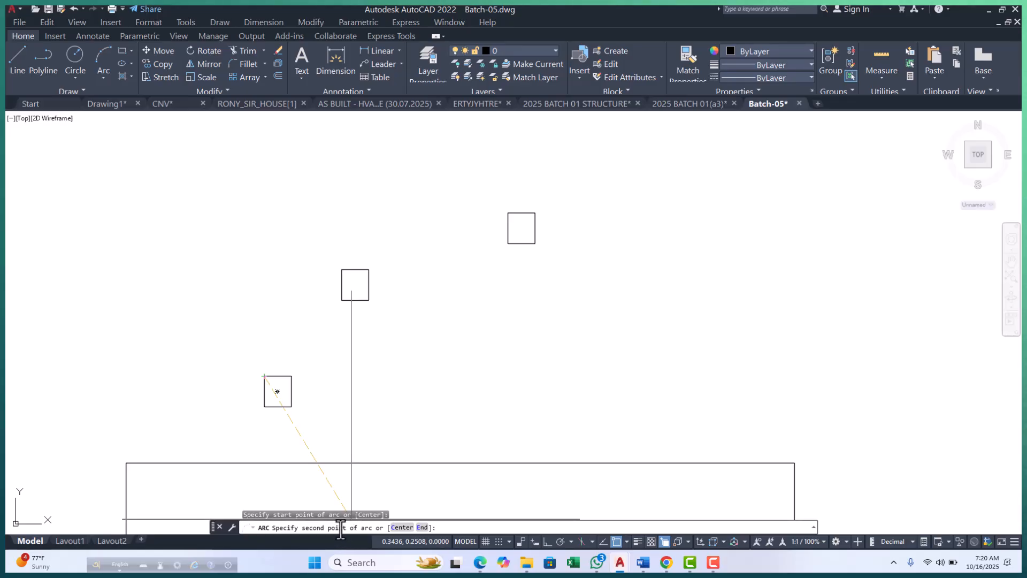
pyautogui.click(342, 270)
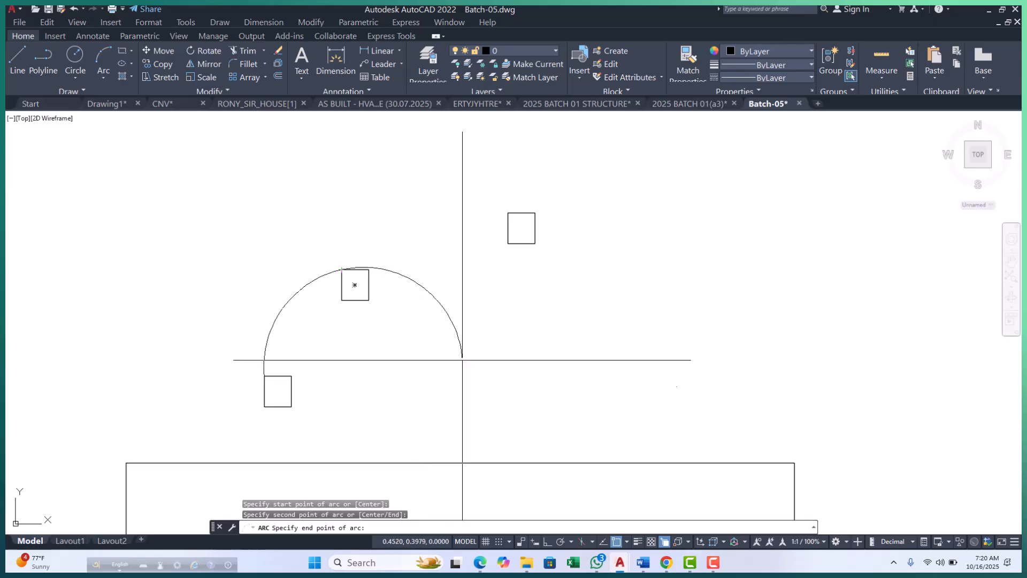
pyautogui.click(532, 210)
pyautogui.scroll(2, 225, 339)
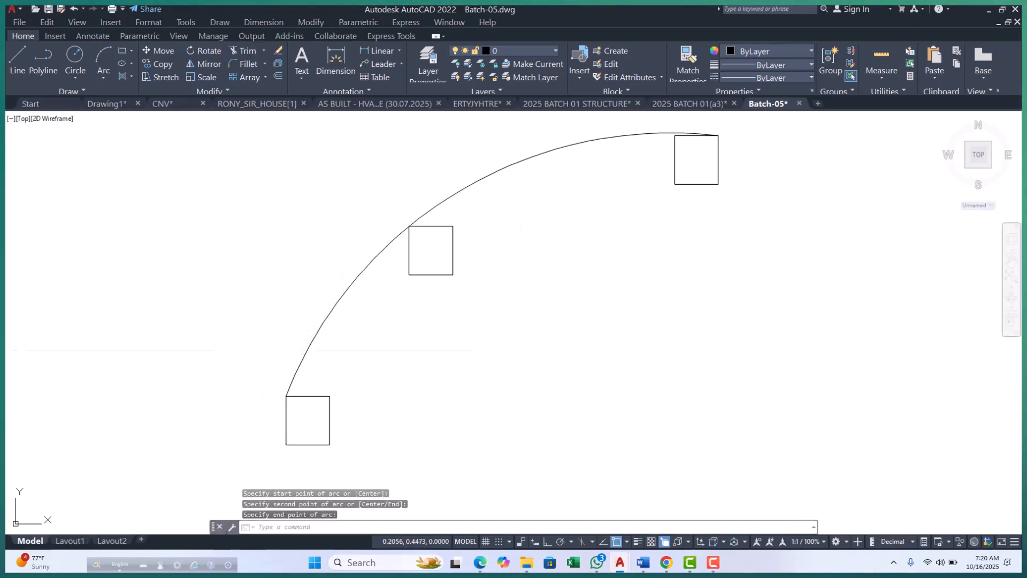
# Examine the 3-Point arc and the rectangle corners it passes through.
pyautogui.scroll(-2, 292, 384)
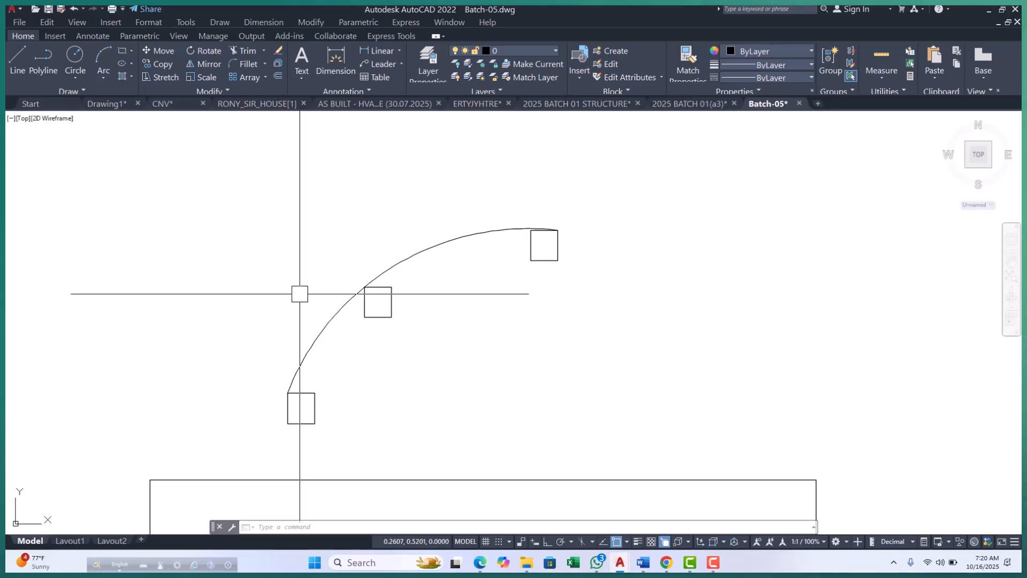
pyautogui.moveTo(408, 348); pyautogui.dragTo(356, 321, button='middle')
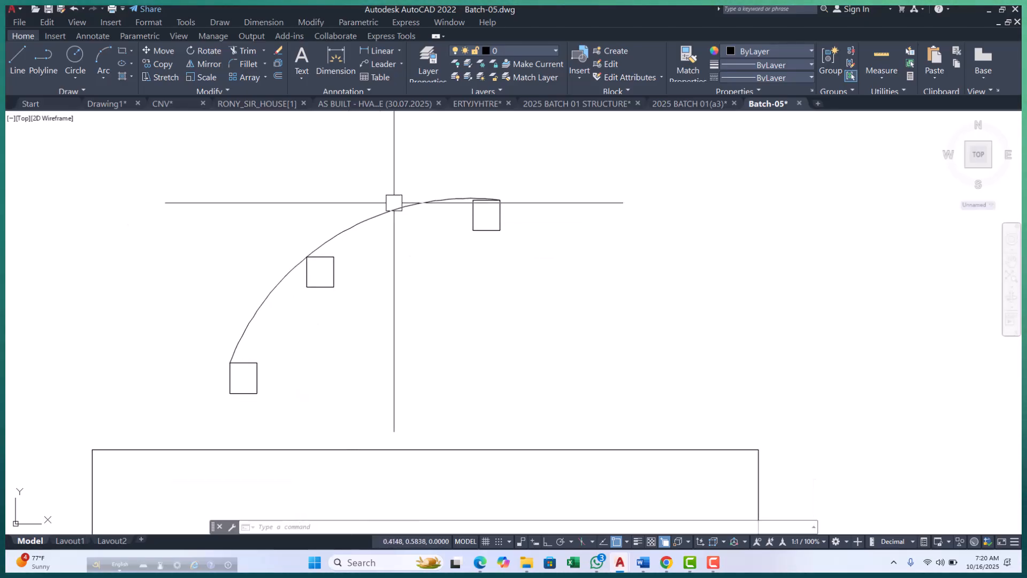
pyautogui.moveTo(459, 230); pyautogui.dragTo(460, 281, button='middle')
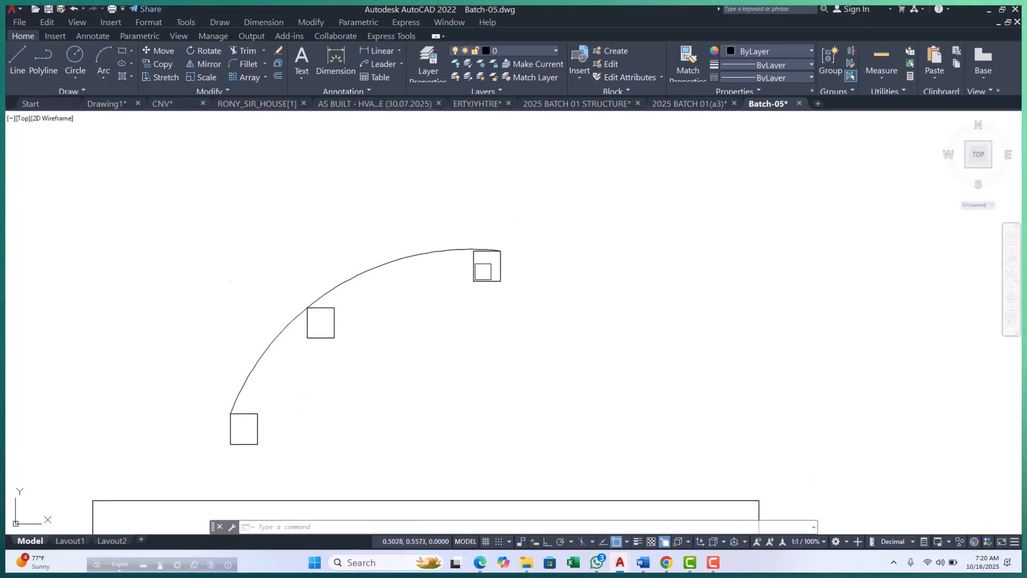
pyautogui.moveTo(377, 264); pyautogui.dragTo(349, 293, button='middle')
pyautogui.scroll(-2, 349, 293)
pyautogui.press('Escape')
pyautogui.press('Escape')
pyautogui.press('Escape')
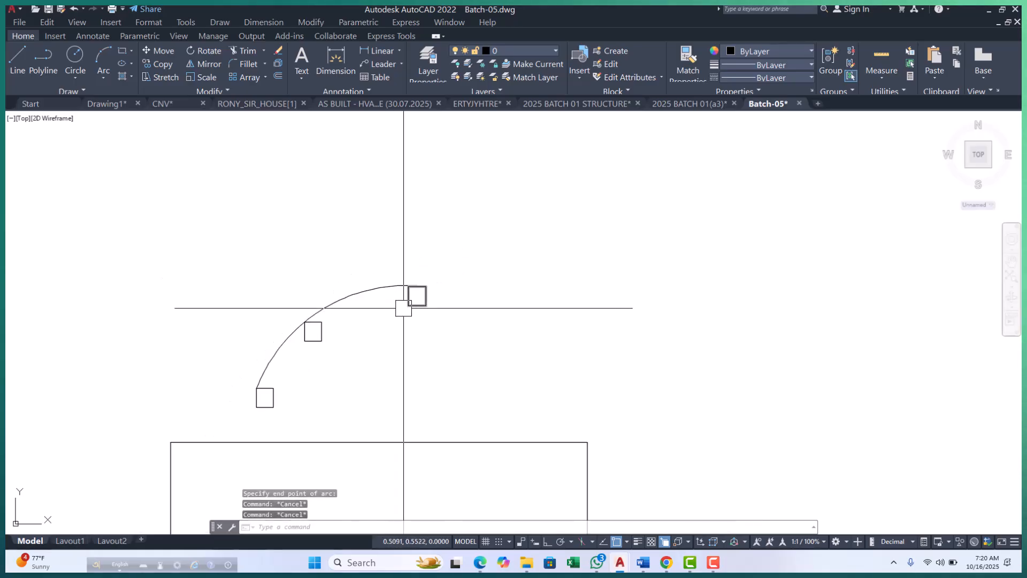
pyautogui.moveTo(500, 318)
pyautogui.mouseDown(button='middle')
pyautogui.moveTo(466, 332)
pyautogui.moveTo(374, 337)
pyautogui.moveTo(384, 336)
pyautogui.mouseUp(button='middle')
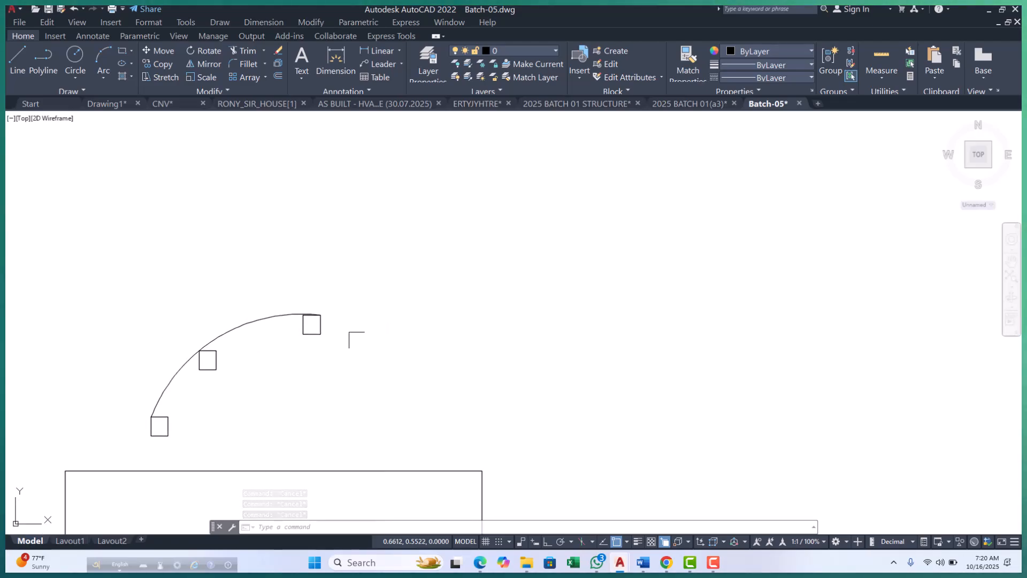
# Draw a 3-Point circle through the upper-left corners of the lower and middle small rectangles and the highest rectangle's lower-left corner.
pyautogui.click(80, 78)
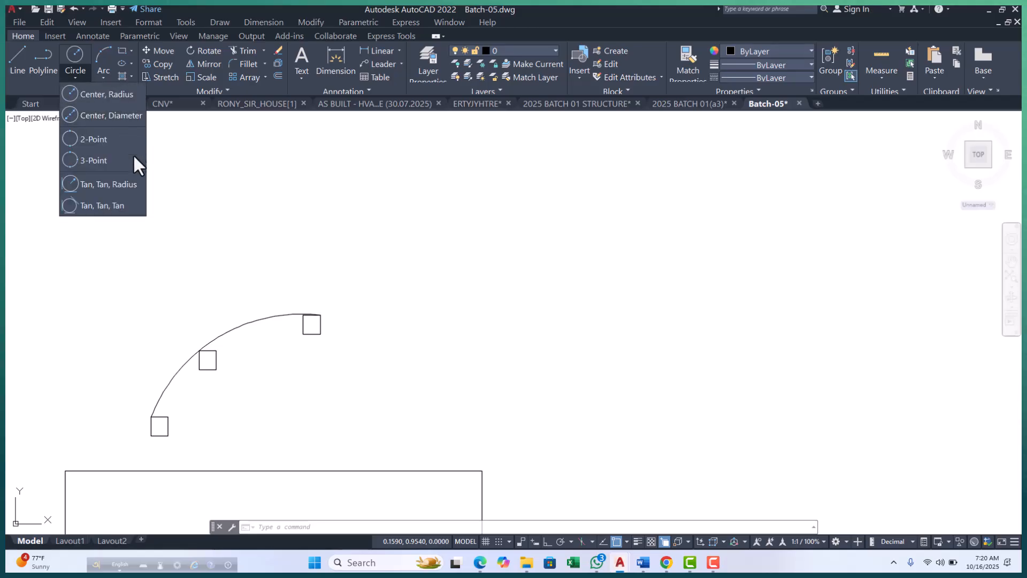
pyautogui.click(104, 162)
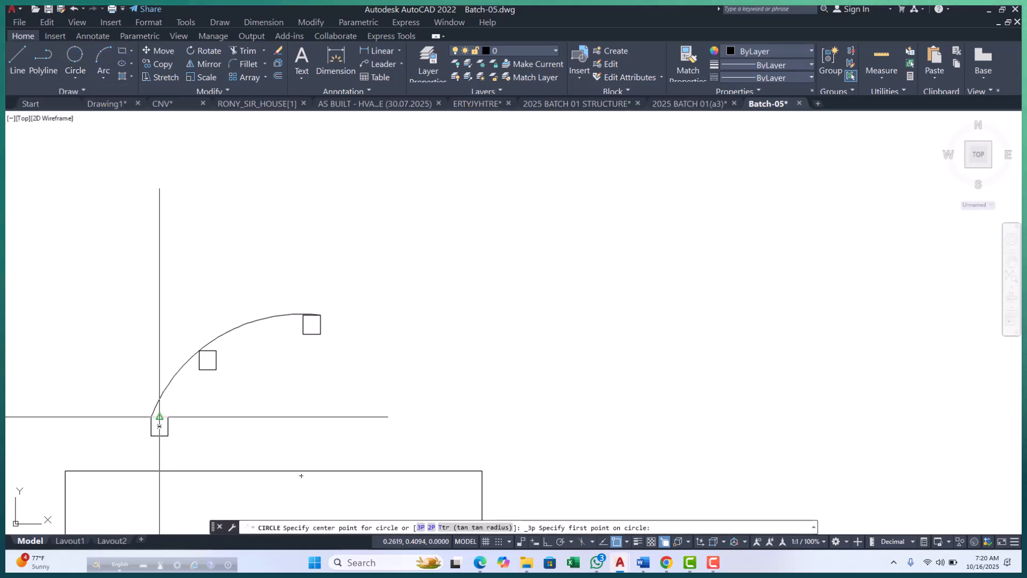
pyautogui.scroll(2, 263, 344)
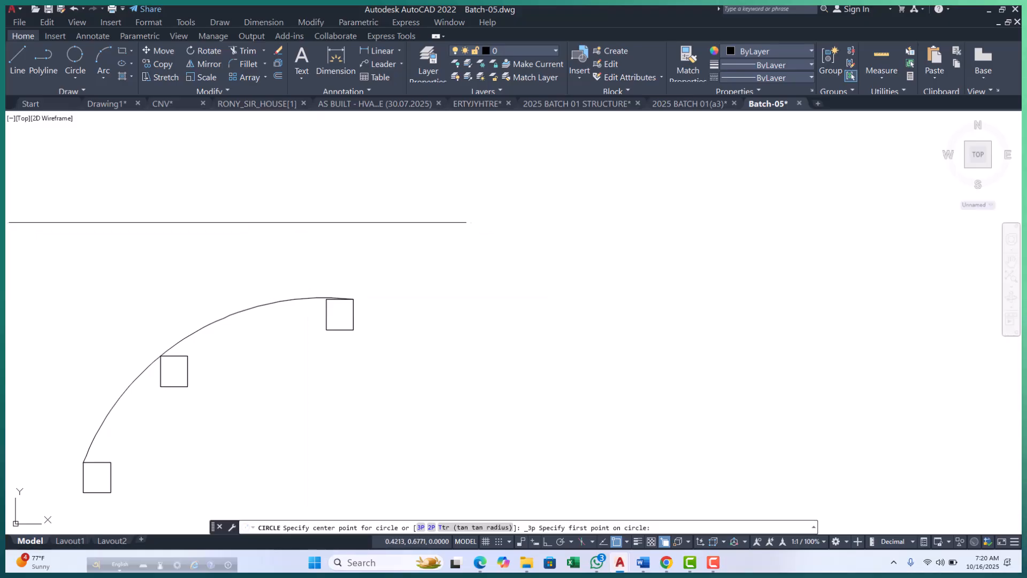
pyautogui.click(76, 78)
pyautogui.click(284, 383)
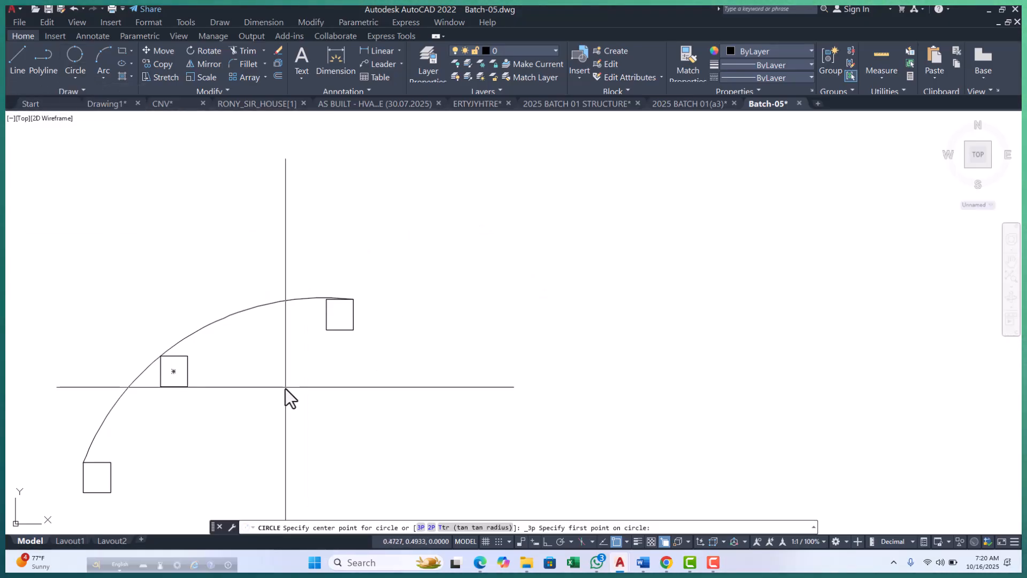
pyautogui.scroll(2, 77, 466)
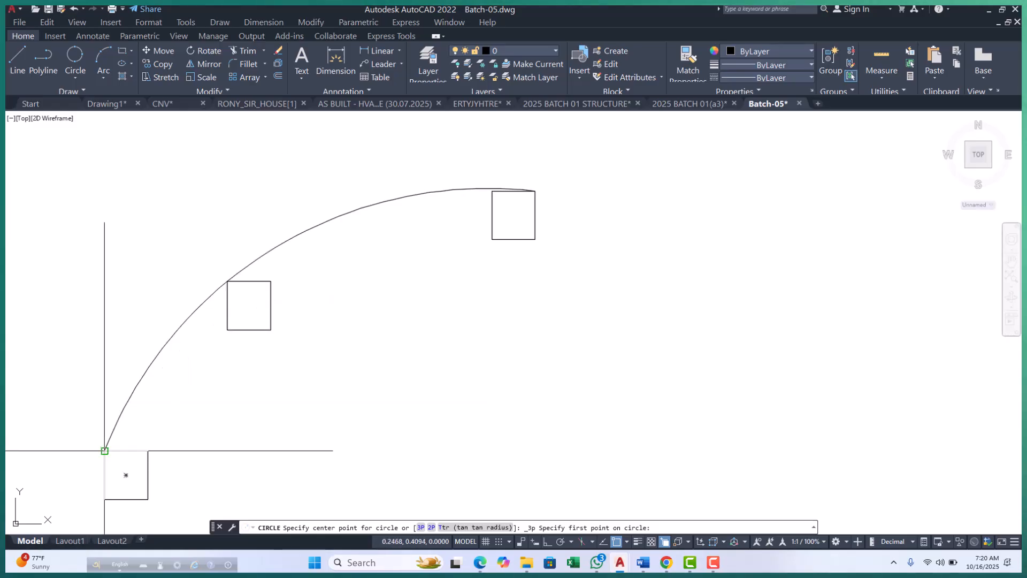
pyautogui.click(104, 450)
pyautogui.click(228, 281)
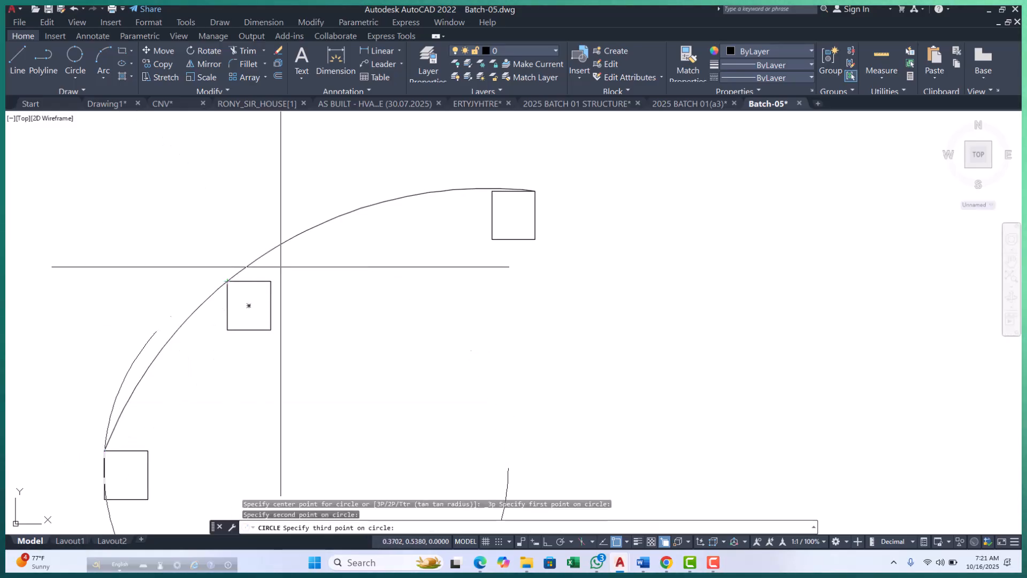
pyautogui.click(496, 238)
pyautogui.scroll(-2, 481, 255)
pyautogui.scroll(2, 358, 288)
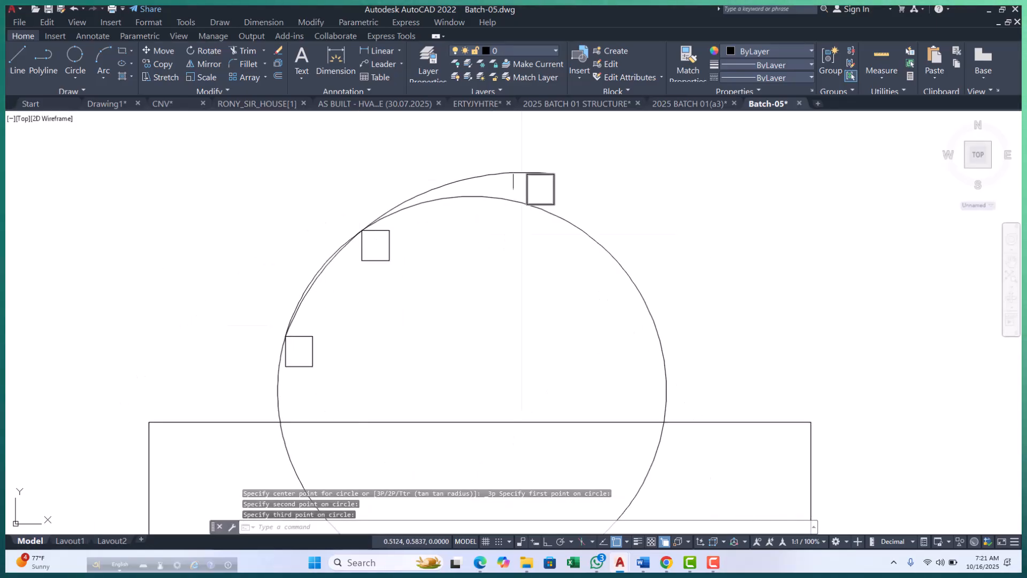
# Erase the 3-Point circle, leaving the arc and small rectangles in place.
pyautogui.scroll(2, 514, 181)
pyautogui.click(464, 197)
pyautogui.scroll(-3, 423, 236)
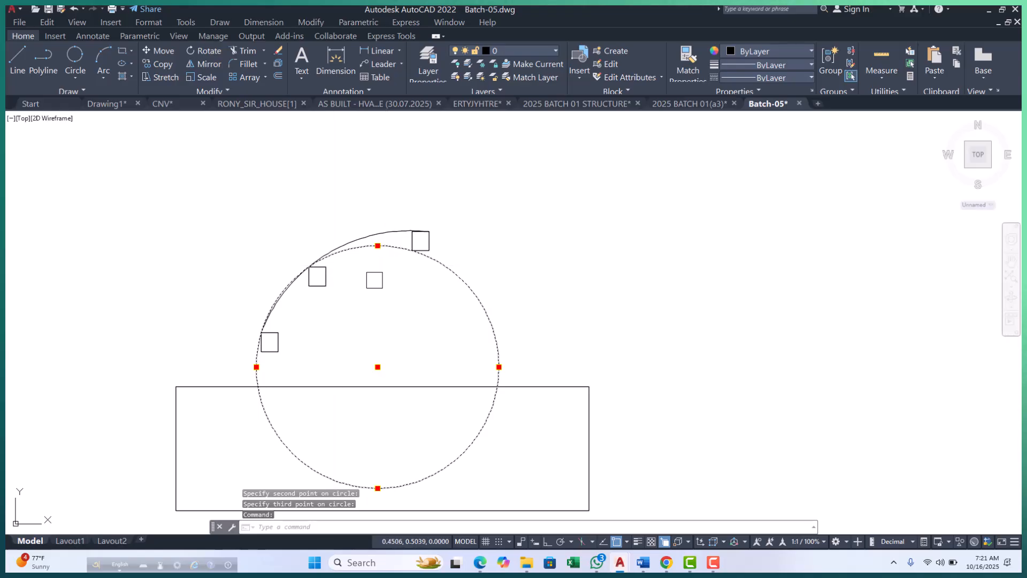
pyautogui.write('e')
pyautogui.press('Return')
pyautogui.press('Escape')
pyautogui.press('Escape')
pyautogui.scroll(2, 337, 264)
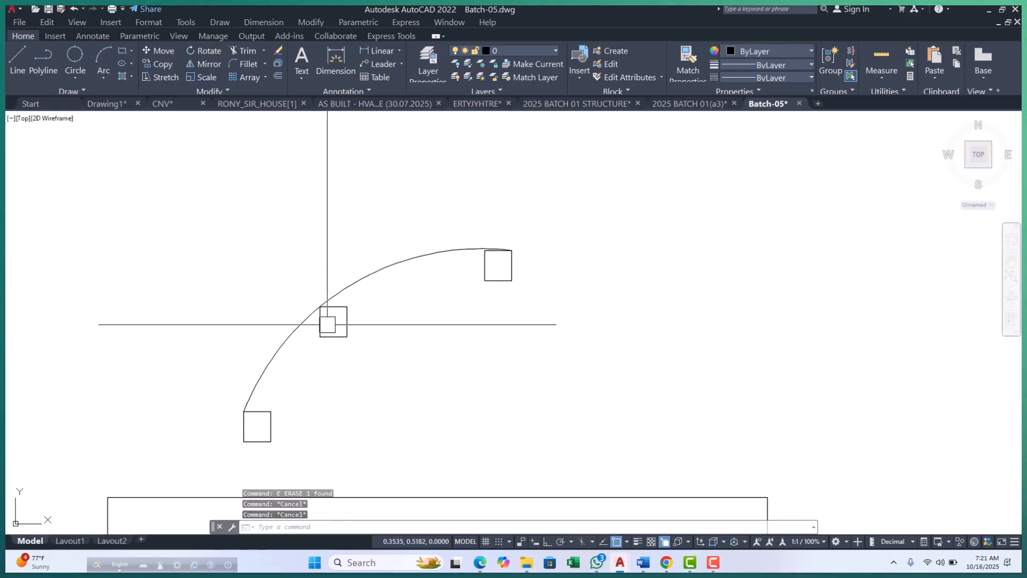
# Inspect the arc closely where it meets each small rectangle, and review the list of Arc construction methods.
pyautogui.scroll(1, 247, 422)
pyautogui.scroll(-3, 241, 415)
pyautogui.scroll(3, 334, 308)
pyautogui.scroll(-4, 463, 236)
pyautogui.scroll(2, 323, 344)
pyautogui.scroll(1, 449, 188)
pyautogui.scroll(1, 388, 278)
pyautogui.moveTo(535, 157); pyautogui.dragTo(431, 241, button='middle')
pyautogui.scroll(4, 556, 213)
pyautogui.scroll(-5, 525, 220)
pyautogui.scroll(-3, 471, 238)
pyautogui.scroll(5, 355, 310)
pyautogui.scroll(-5, 245, 316)
pyautogui.scroll(2, 339, 265)
pyautogui.moveTo(339, 266); pyautogui.dragTo(323, 327, button='middle')
pyautogui.scroll(-4, 323, 328)
pyautogui.press('Escape')
pyautogui.press('Escape')
pyautogui.press('Escape')
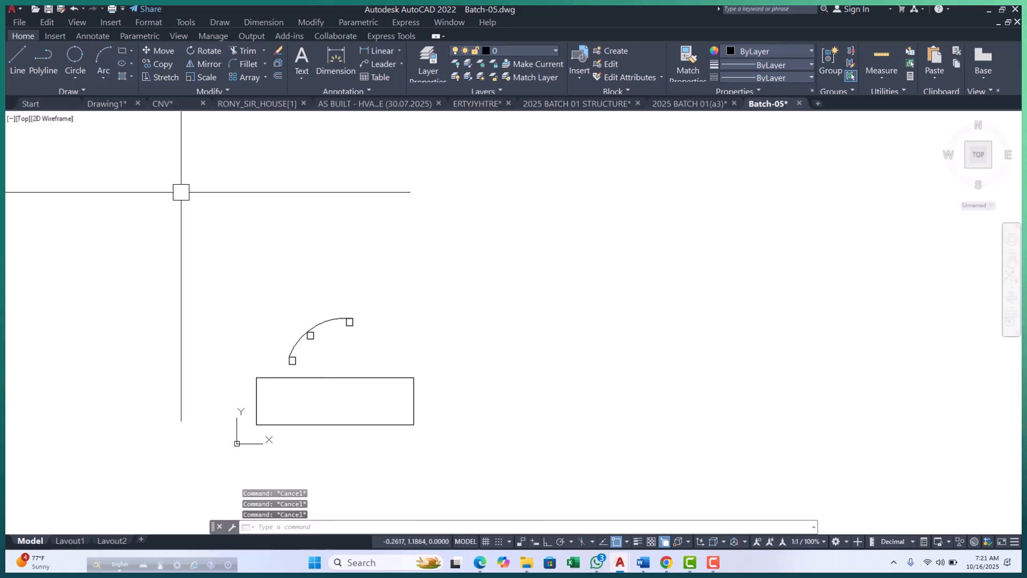
pyautogui.click(101, 78)
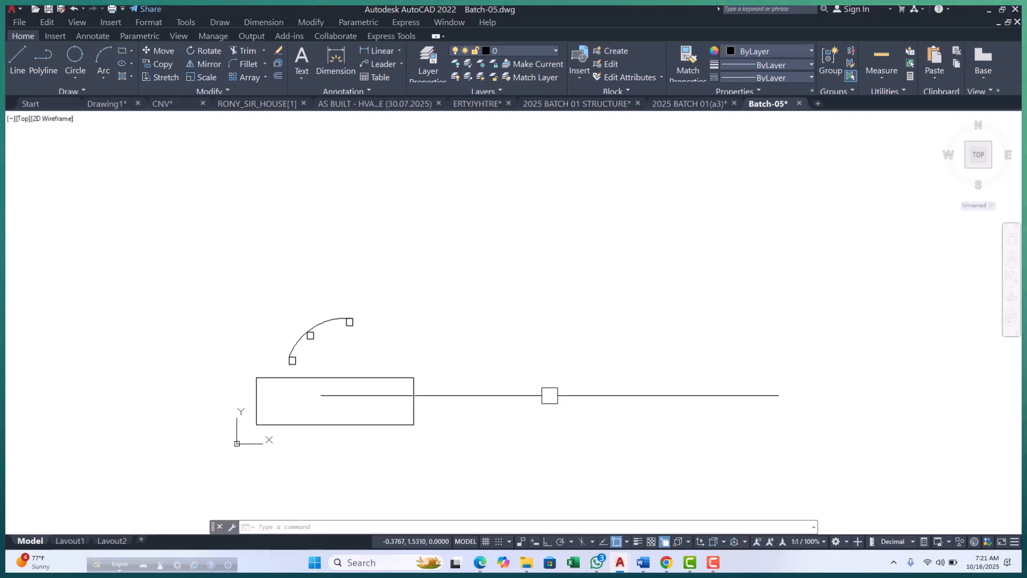
# Draw a horizontal polyline across the wide rectangle at mid-height, from the midpoint of its left edge to the midpoint of its right edge.
pyautogui.write('pl')
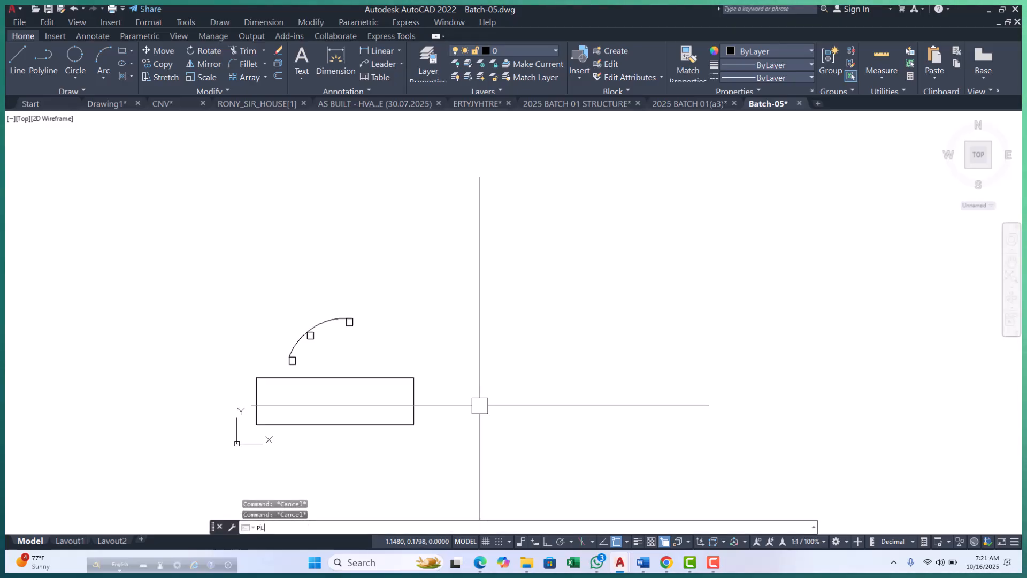
pyautogui.press('Return')
pyautogui.click(256, 400)
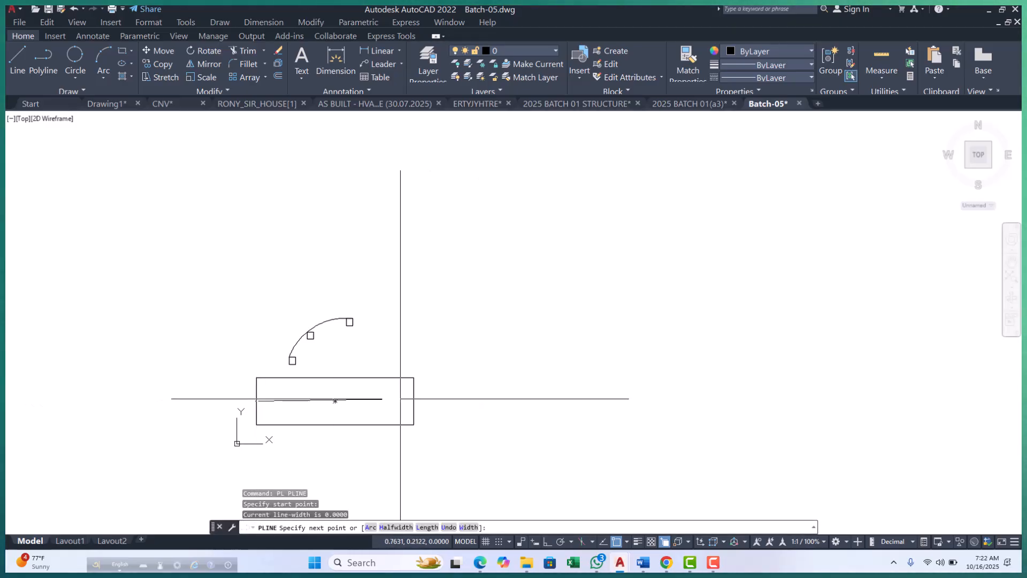
pyautogui.click(418, 398)
pyautogui.press('Escape')
pyautogui.press('Escape')
pyautogui.press('Escape')
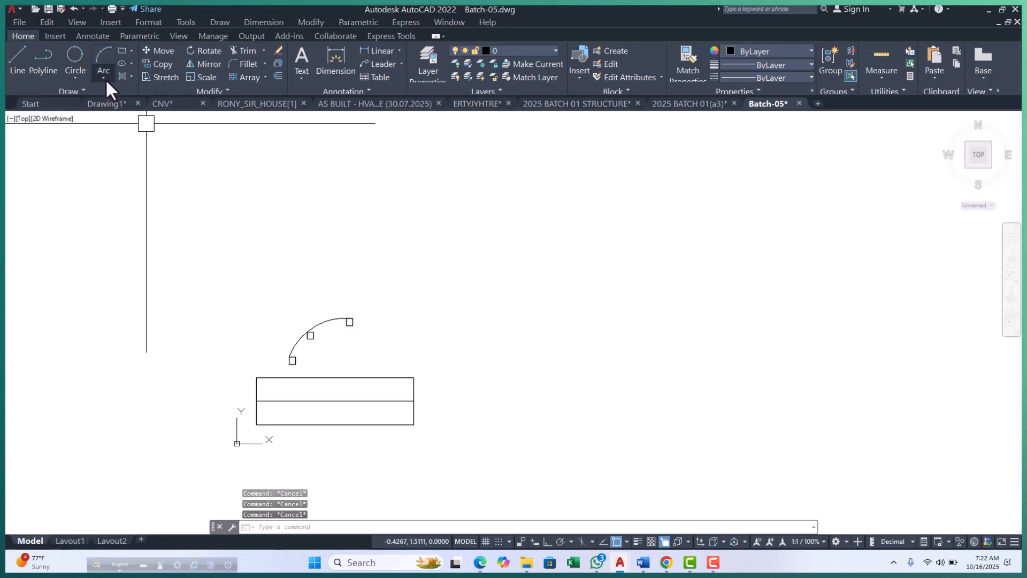
# Draw a Start, Center, End arc at the wide rectangle's right end, from its lower-right corner around the right-edge midpoint to its upper-right corner.
pyautogui.click(104, 78)
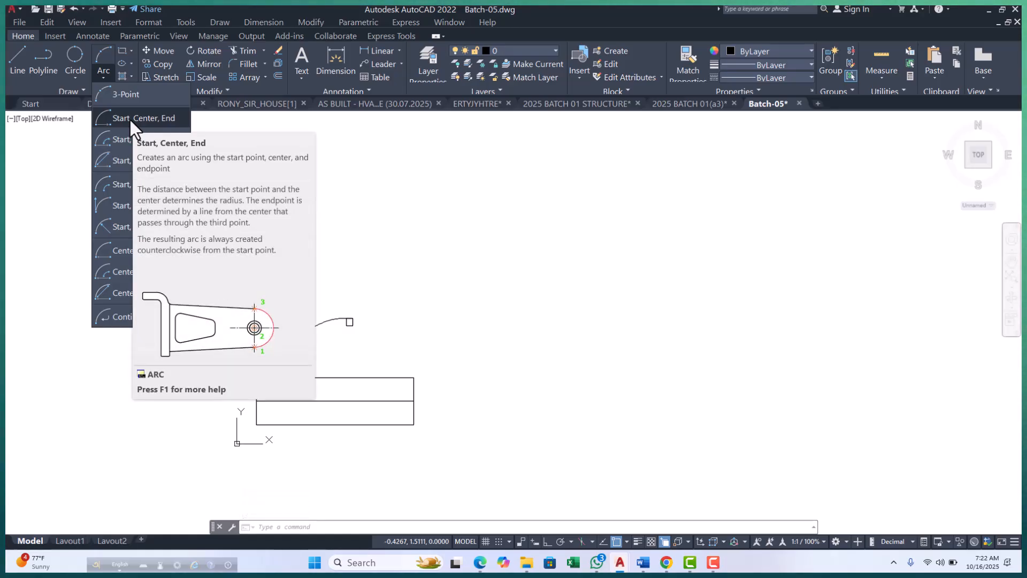
pyautogui.click(615, 418)
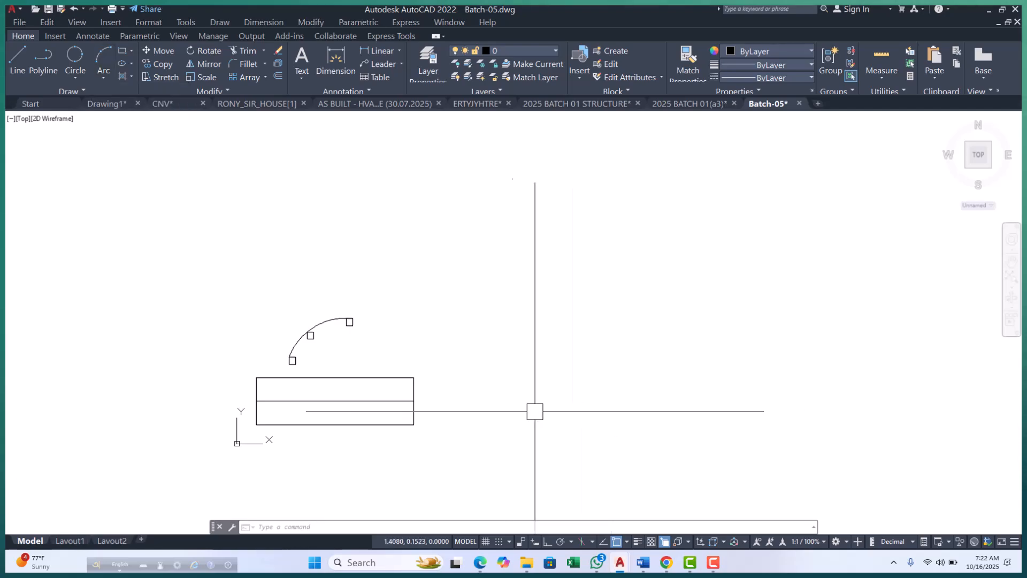
pyautogui.click(104, 76)
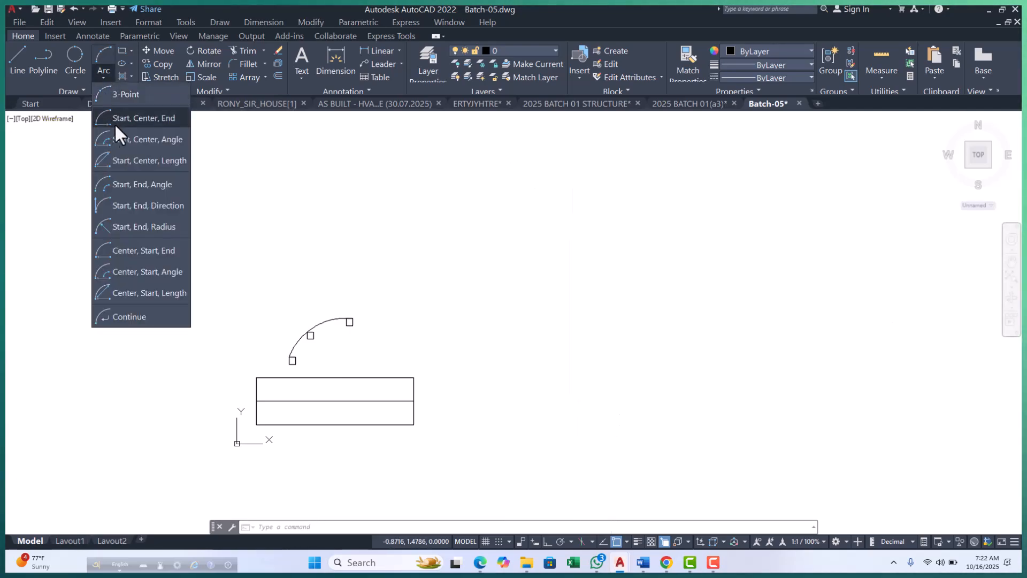
pyautogui.click(131, 119)
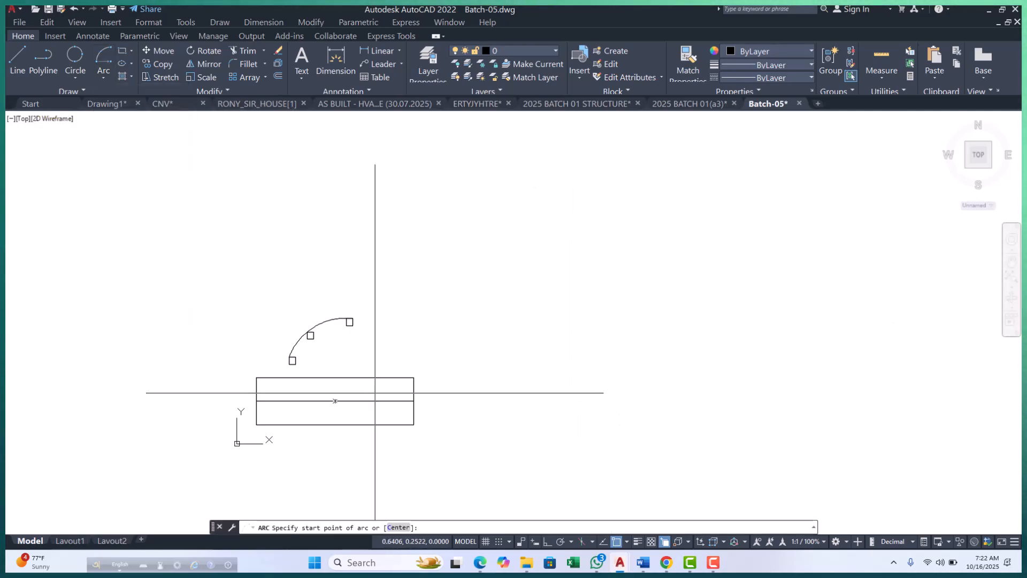
pyautogui.scroll(2, 383, 393)
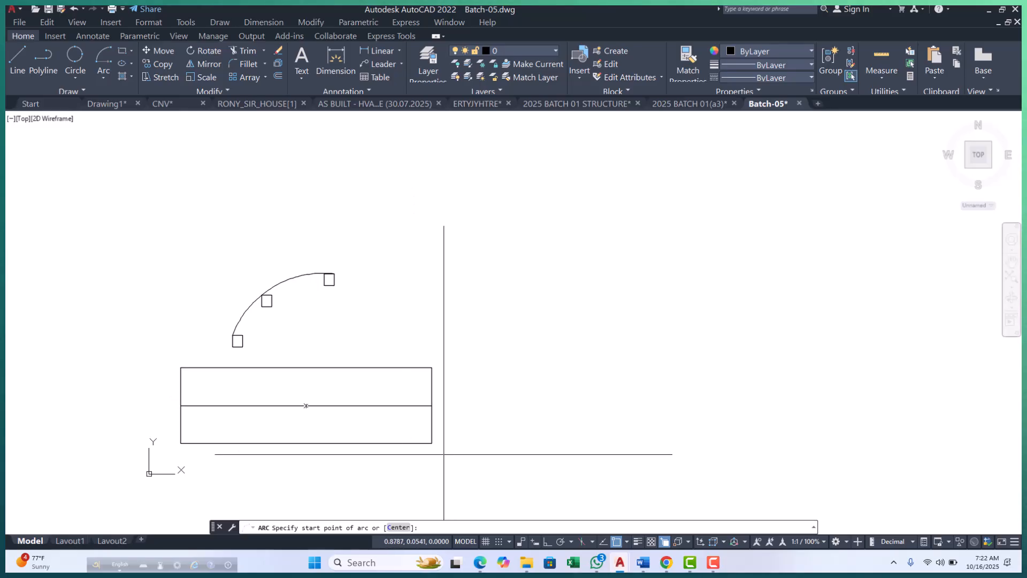
pyautogui.scroll(2, 442, 451)
pyautogui.click(425, 437)
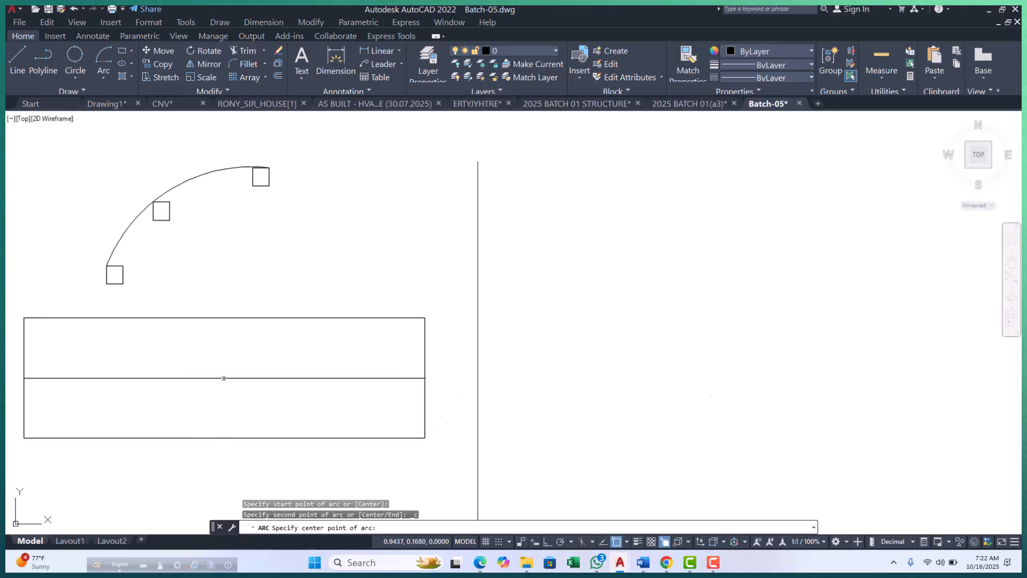
pyautogui.click(424, 378)
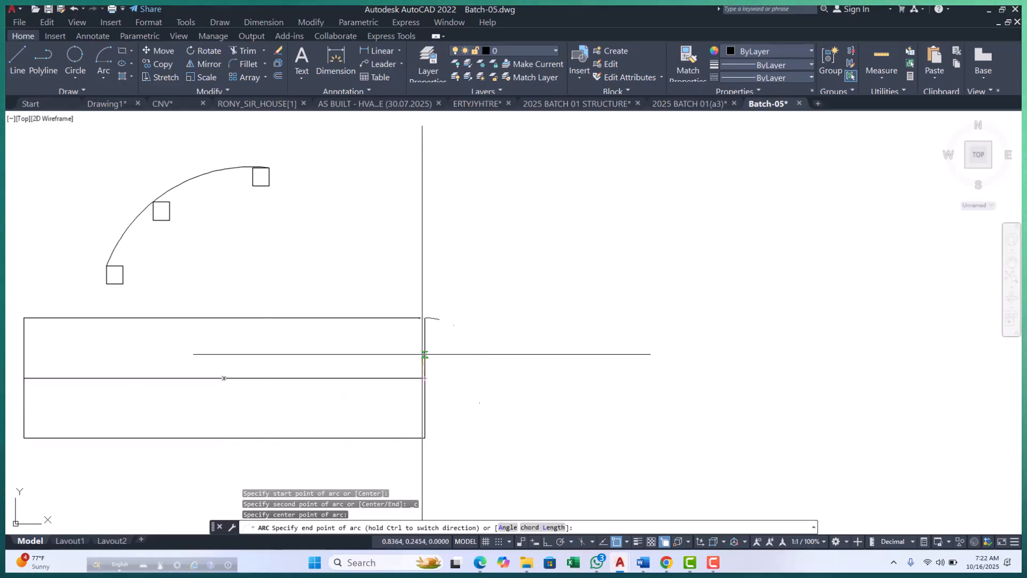
pyautogui.scroll(1, 422, 352)
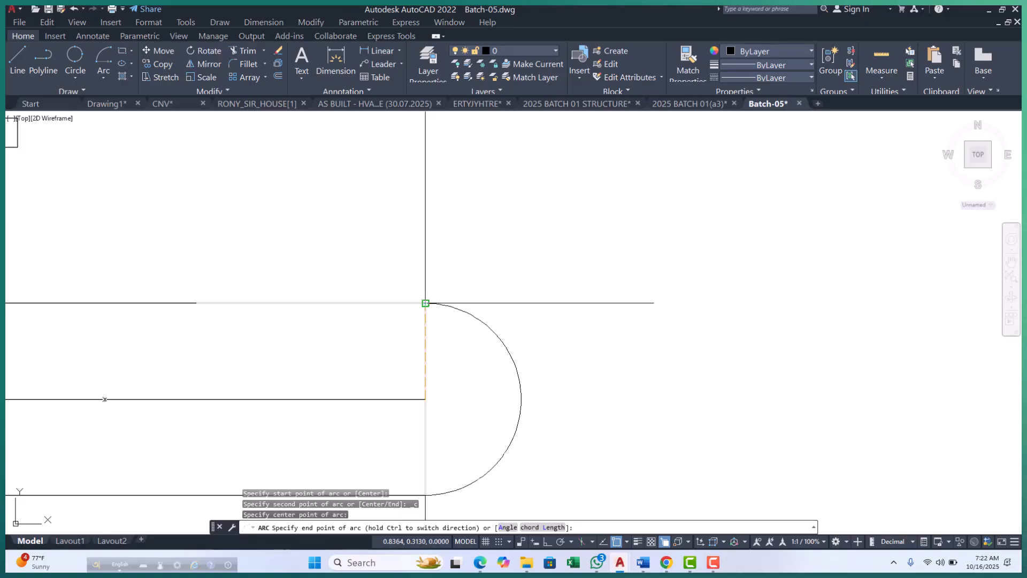
pyautogui.click(425, 303)
# Check the semicircular arc's grips against the rectangle's right edge and erase the arc.
pyautogui.scroll(-2, 411, 319)
pyautogui.moveTo(410, 319); pyautogui.dragTo(381, 287, button='middle')
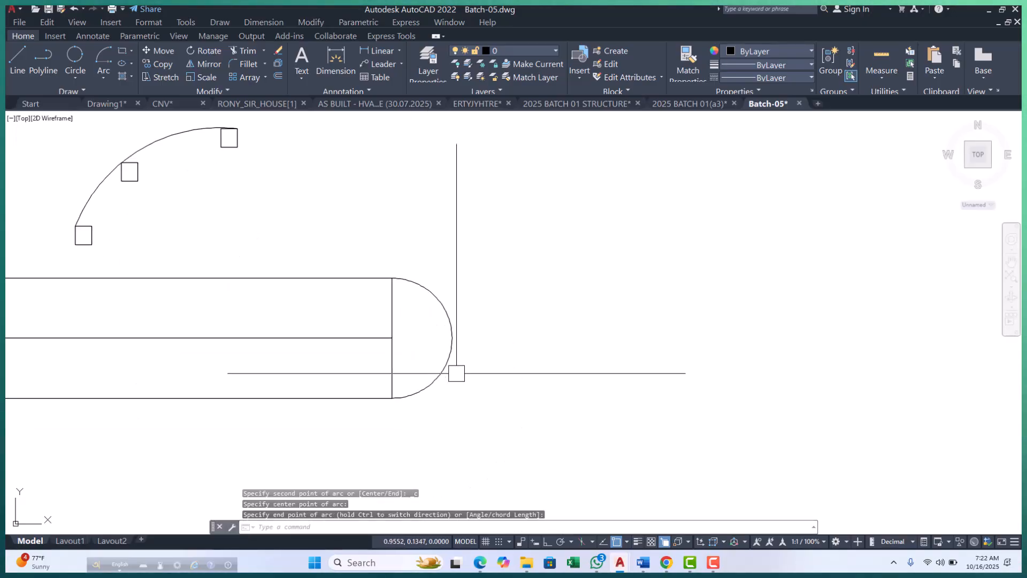
pyautogui.click(456, 345)
pyautogui.scroll(2, 362, 326)
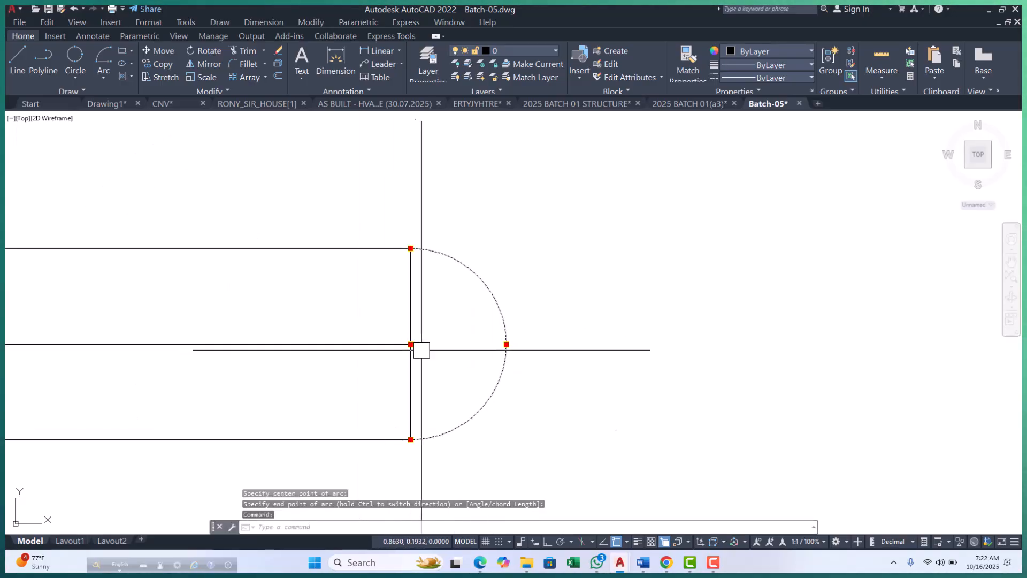
pyautogui.click(409, 339)
pyautogui.press('Escape')
pyautogui.press('Escape')
pyautogui.click(508, 338)
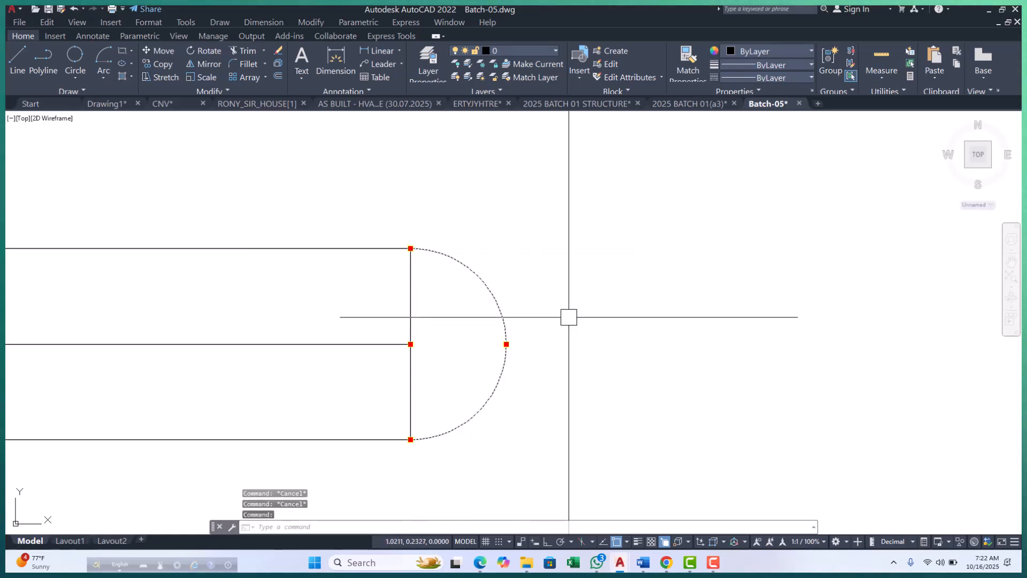
pyautogui.write('E')
pyautogui.press('Return')
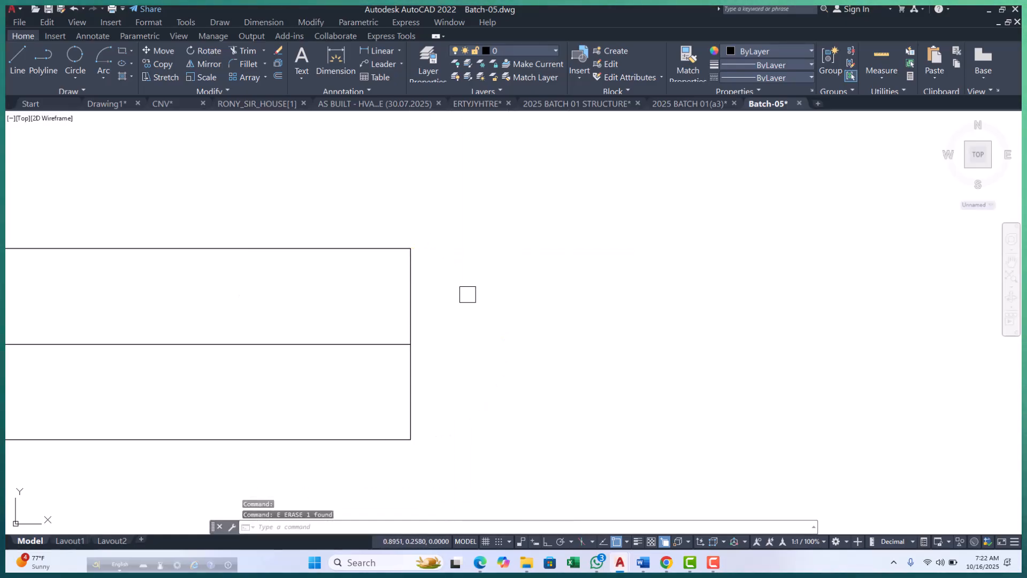
pyautogui.click(103, 78)
pyautogui.click(120, 119)
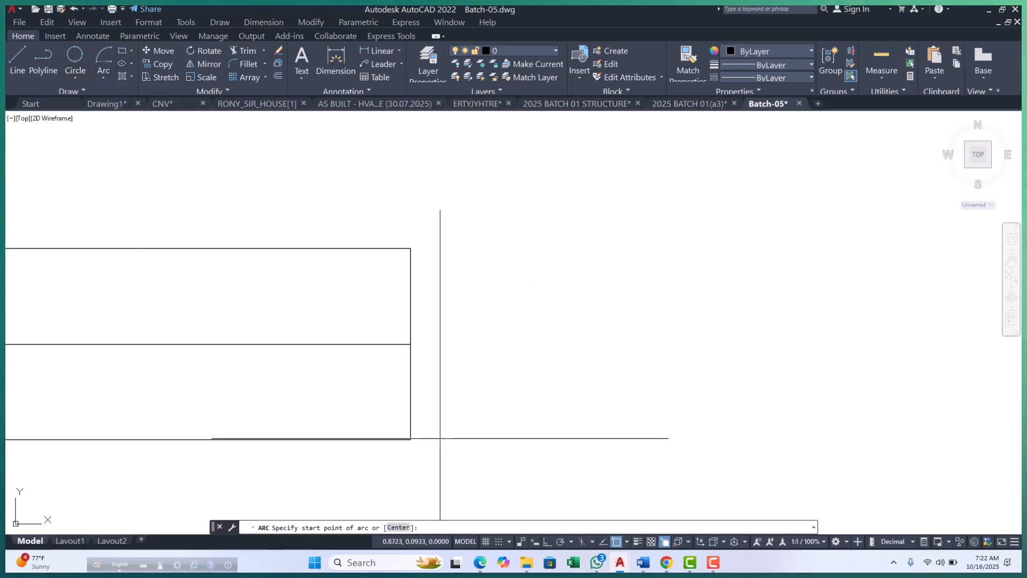
pyautogui.click(411, 439)
pyautogui.write('c')
pyautogui.press('Return')
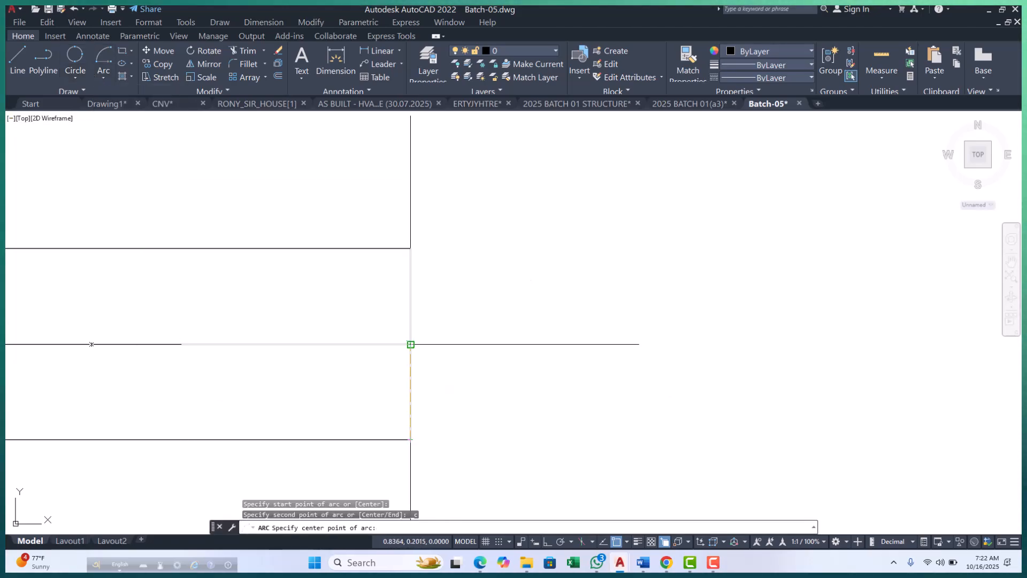
pyautogui.click(410, 344)
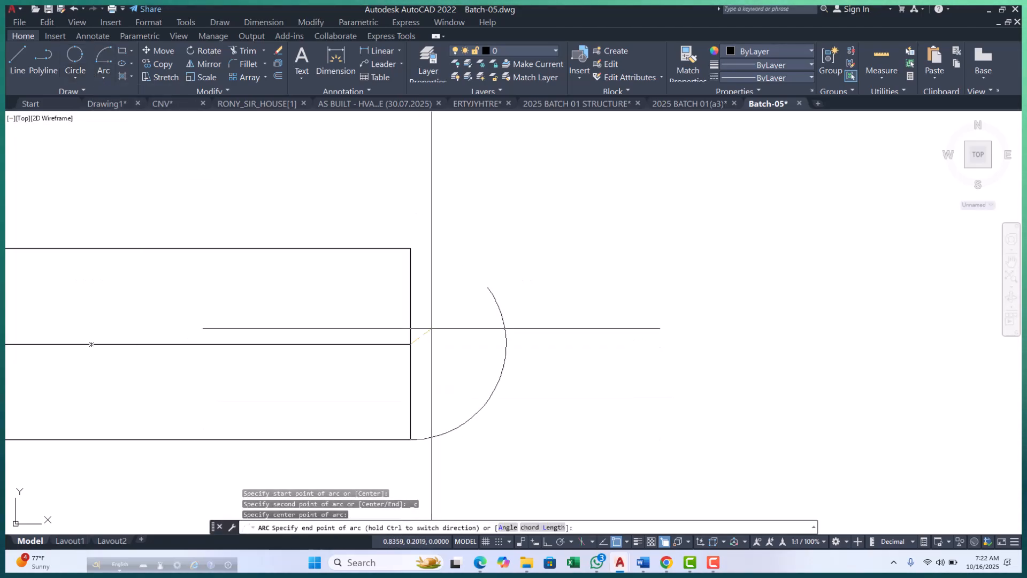
pyautogui.click(410, 248)
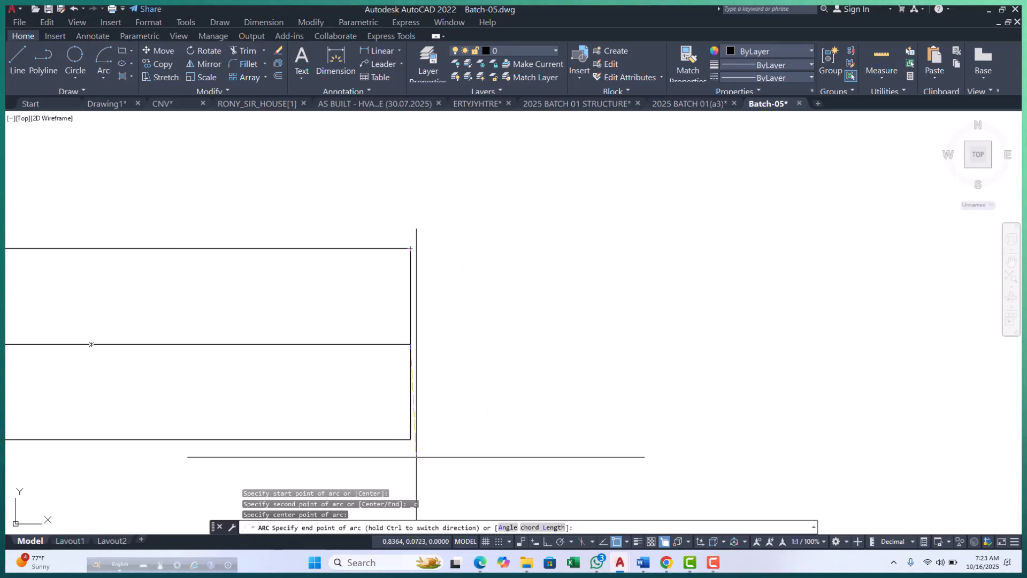
pyautogui.press('Escape')
pyautogui.press('Escape')
pyautogui.press('Escape')
pyautogui.scroll(-4, 468, 378)
pyautogui.press('Escape')
# Try to add a linear dimension to the wide rectangle's right edge, from its lower corner to its upper corner.
pyautogui.write('DLI')
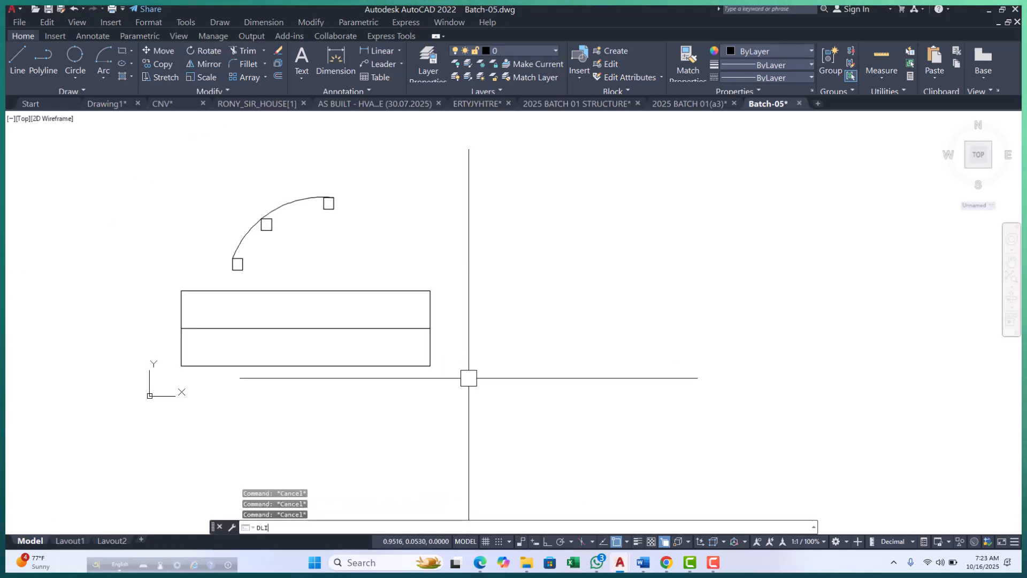
pyautogui.press('Return')
pyautogui.scroll(4, 422, 312)
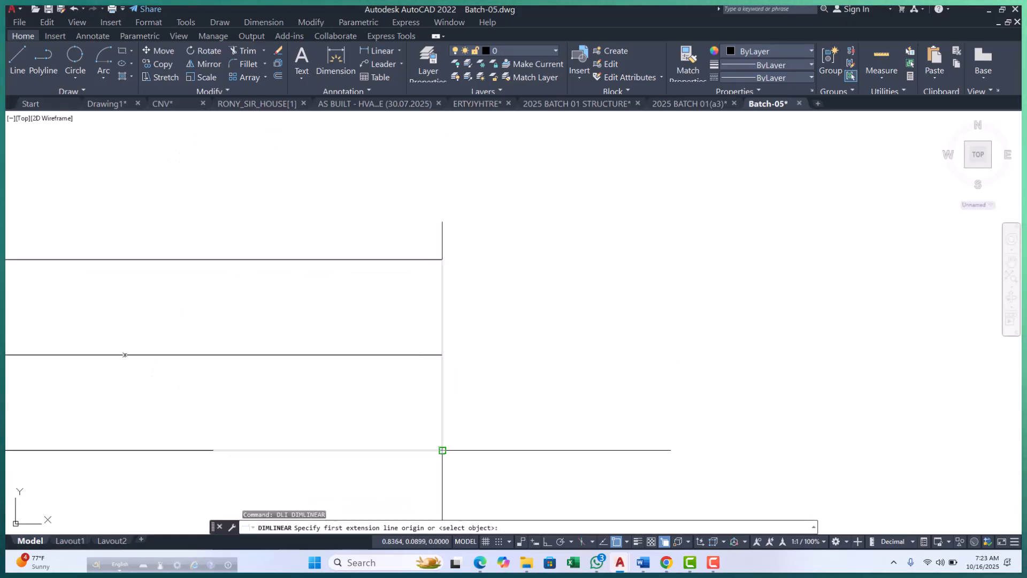
pyautogui.click(443, 450)
pyautogui.click(443, 259)
pyautogui.scroll(-6, 460, 289)
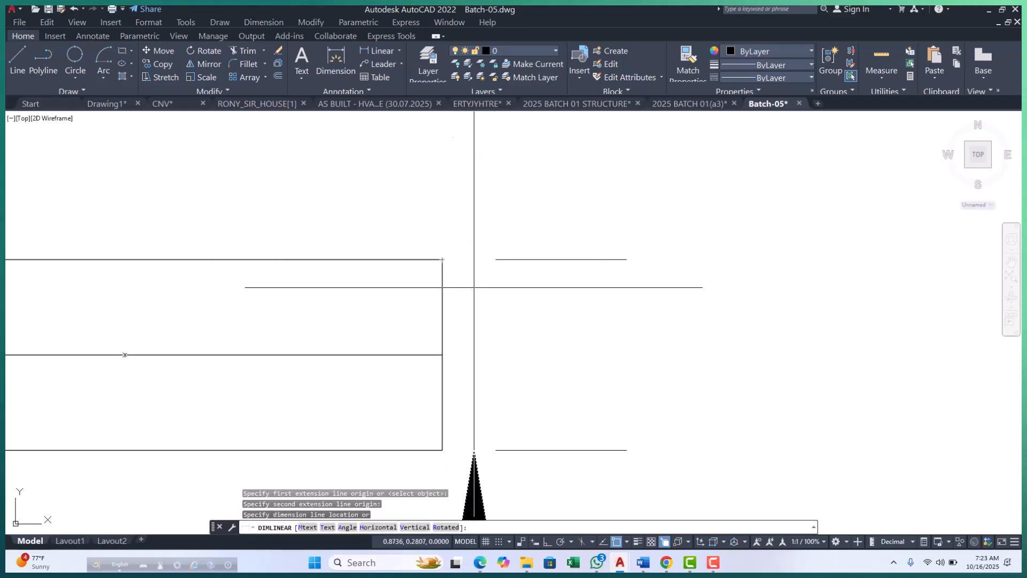
pyautogui.press('Escape')
pyautogui.press('Escape')
pyautogui.press('Escape')
pyautogui.scroll(10, 447, 289)
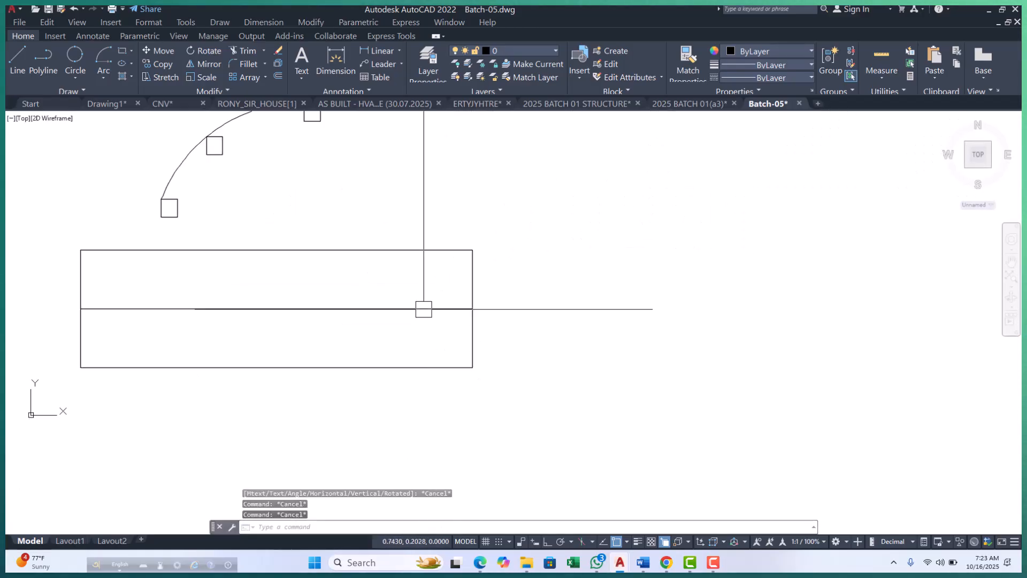
# Draw an arc from the wide rectangle's lower-right corner, centered on the right-edge midpoint, with an included angle of 45 degrees.
pyautogui.click(102, 76)
pyautogui.click(115, 119)
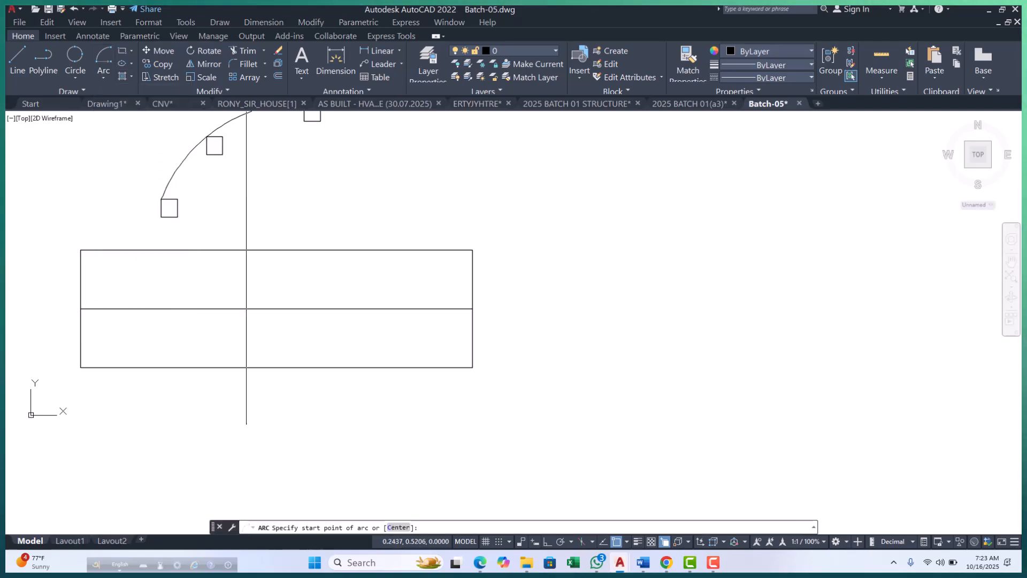
pyautogui.scroll(5, 468, 355)
pyautogui.click(468, 354)
pyautogui.scroll(-6, 460, 372)
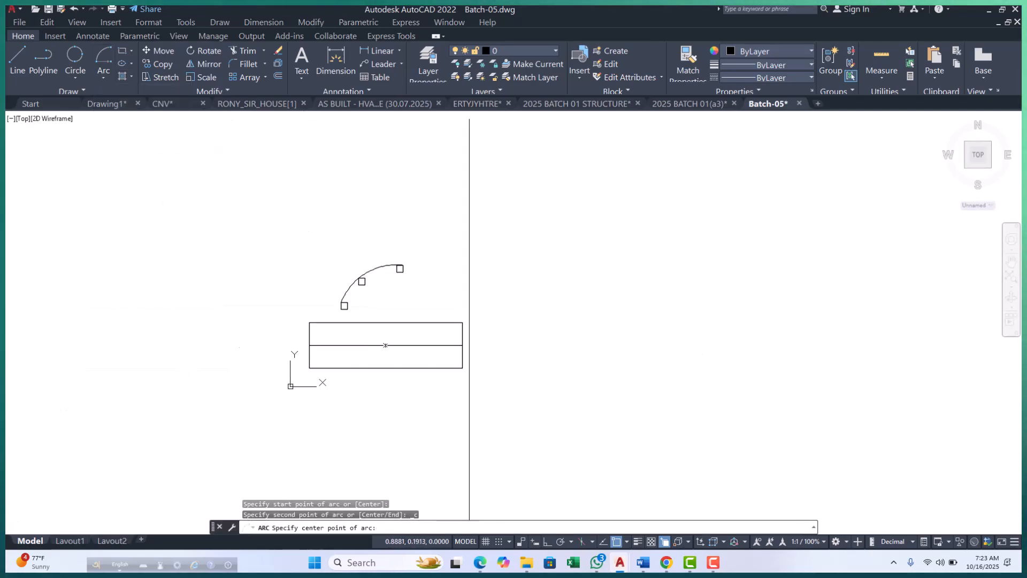
pyautogui.click(462, 345)
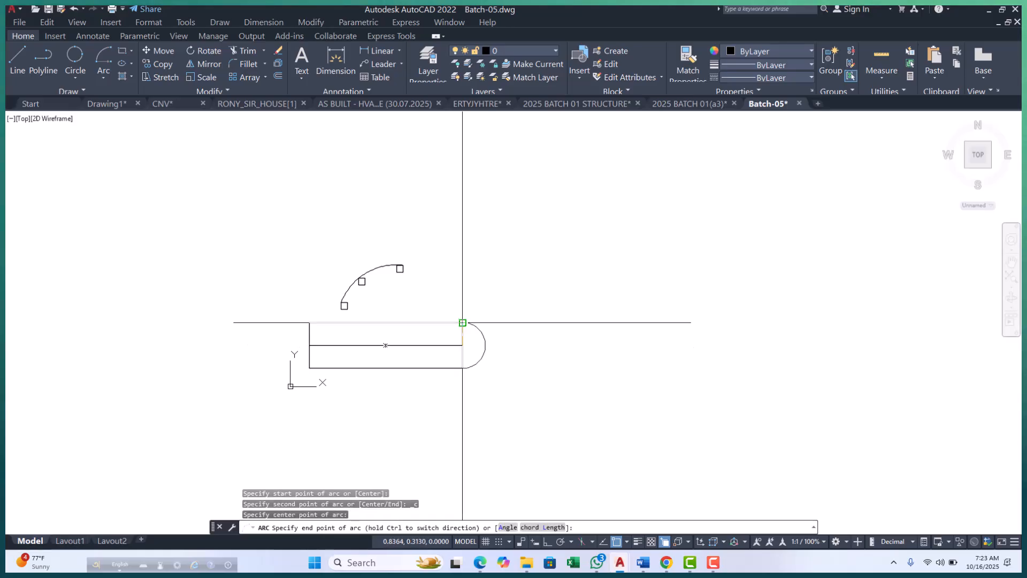
pyautogui.scroll(4, 462, 322)
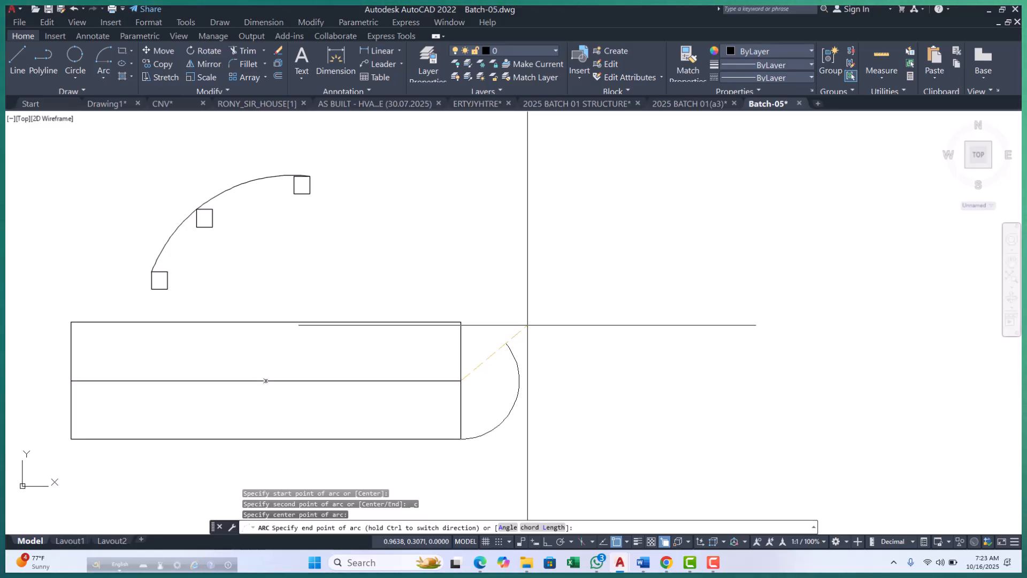
pyautogui.press('Return')
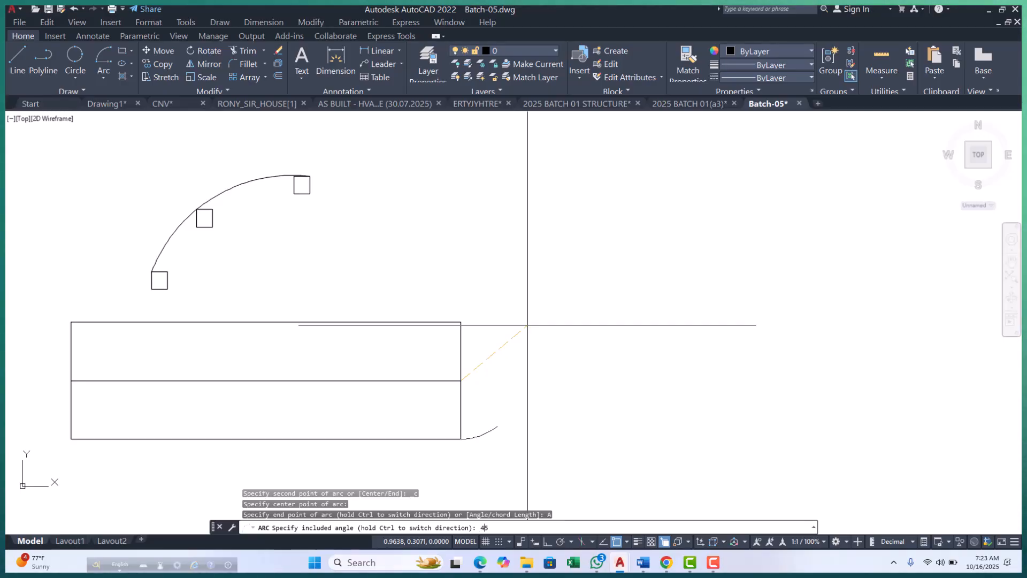
pyautogui.write('45')
pyautogui.press('Return')
# Examine the 45-degree arc where it leaves the wide rectangle's lower-right corner.
pyautogui.scroll(4, 481, 432)
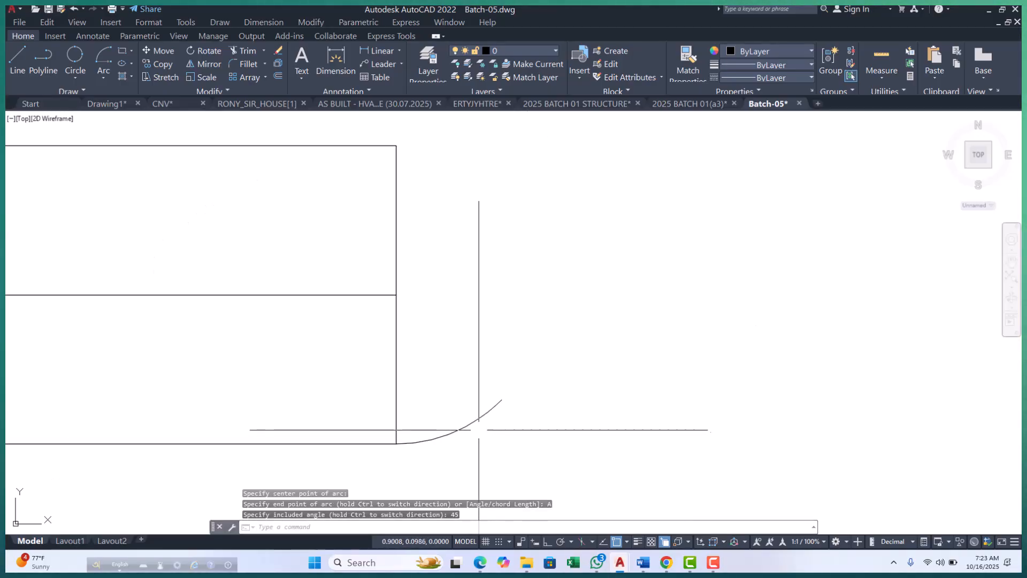
pyautogui.click(471, 424)
pyautogui.scroll(-4, 474, 353)
pyautogui.scroll(4, 431, 291)
pyautogui.scroll(-4, 470, 339)
pyautogui.scroll(-2, 469, 372)
pyautogui.press('Escape')
pyautogui.press('Escape')
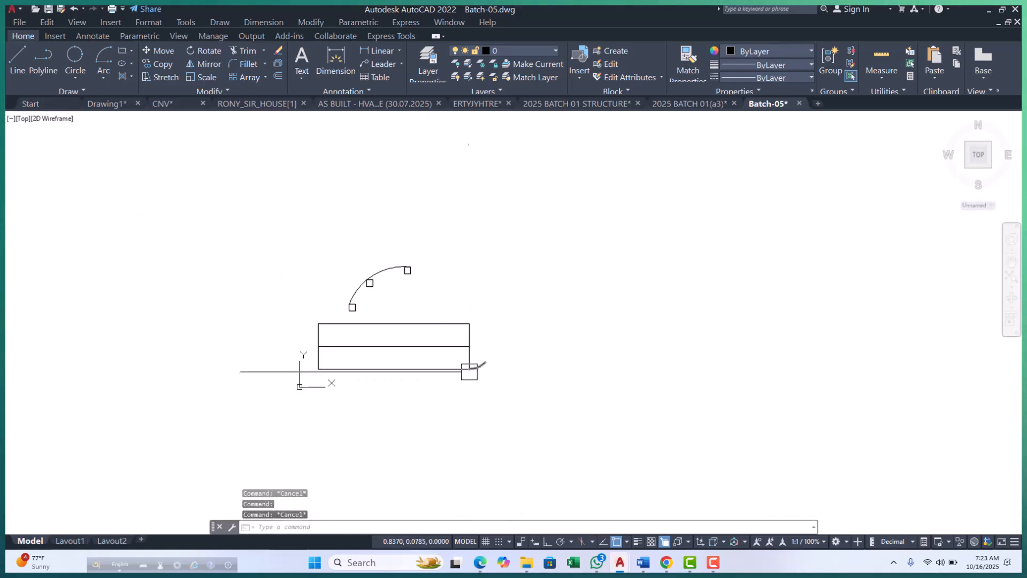
pyautogui.press('Escape')
# Turn Ortho on and draw a vertical polyline 2 units long upward from the wide rectangle's lower-right corner.
pyautogui.scroll(4, 501, 309)
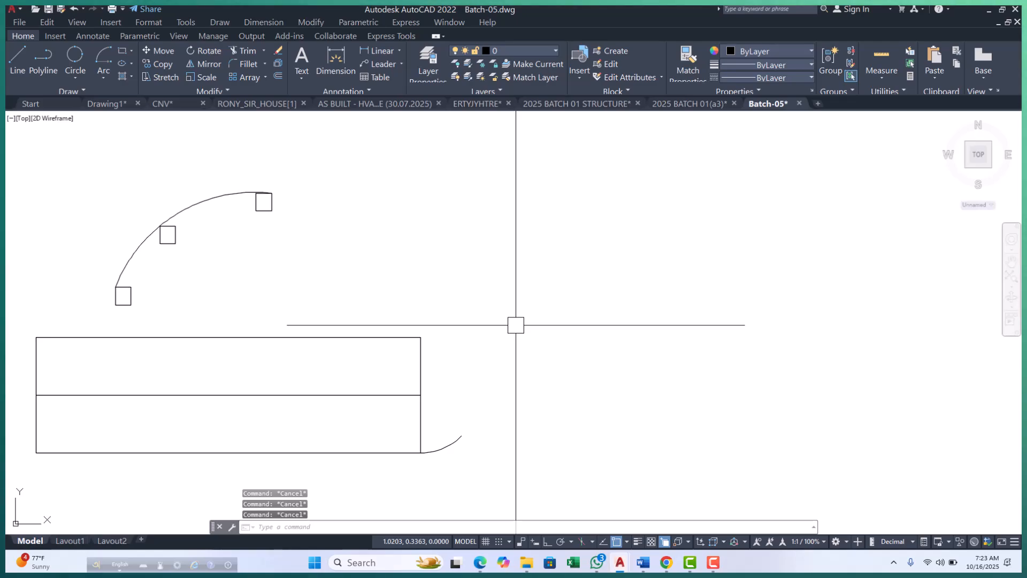
pyautogui.write('pl')
pyautogui.press('Return')
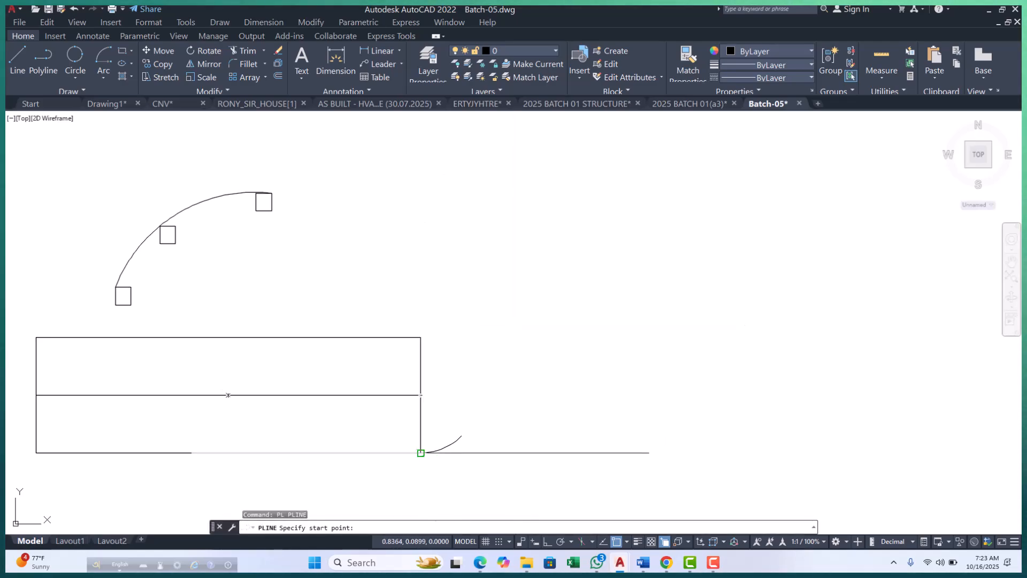
pyautogui.click(420, 453)
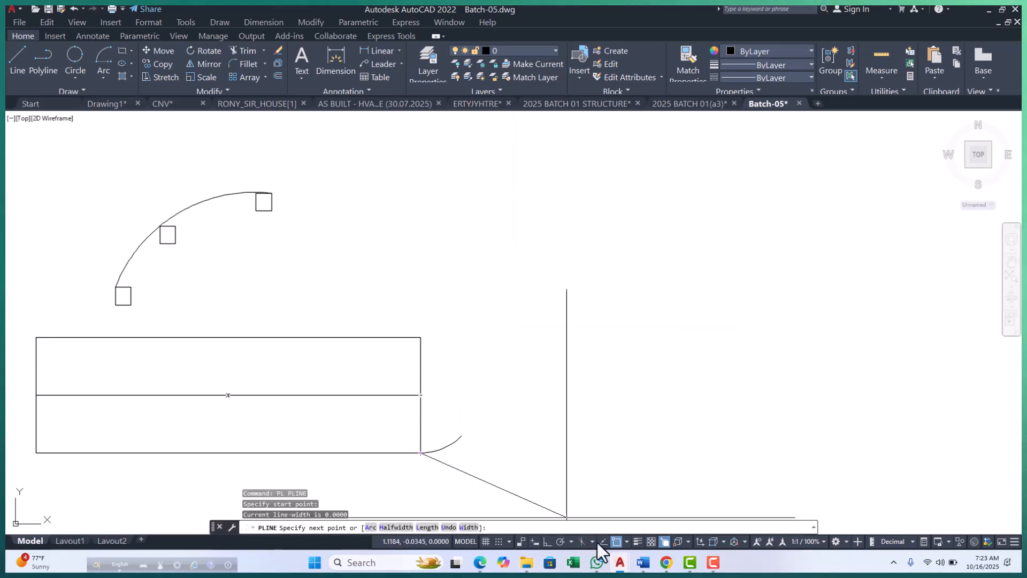
pyautogui.click(548, 541)
pyautogui.scroll(-2, 477, 307)
pyautogui.scroll(2, 476, 305)
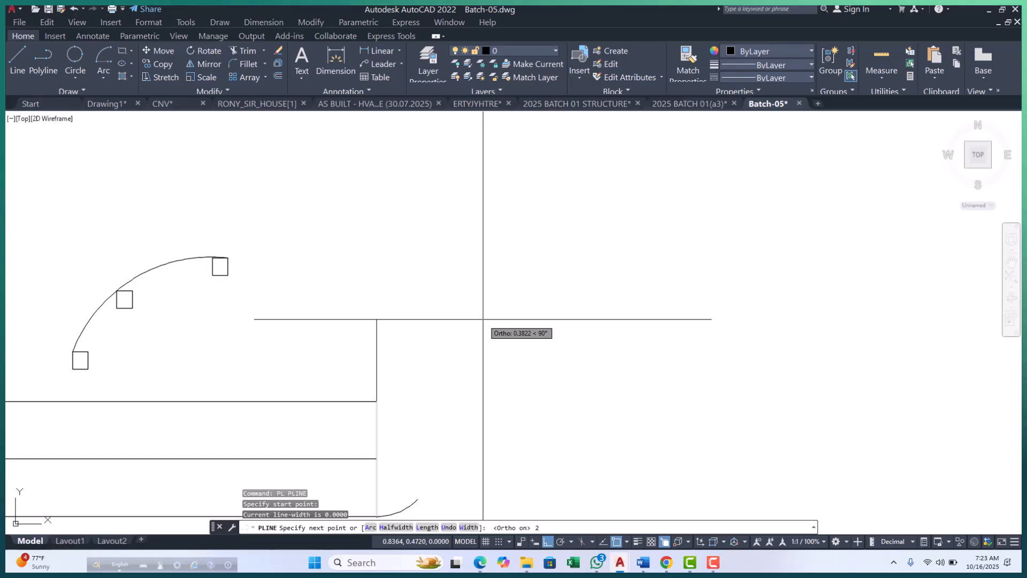
pyautogui.press('Return')
pyautogui.scroll(-5, 468, 394)
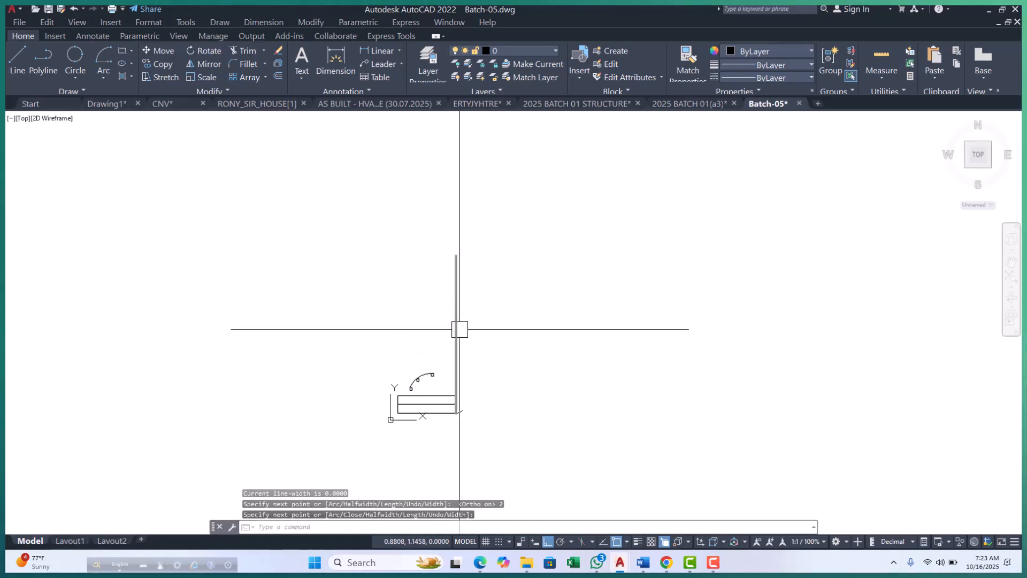
pyautogui.scroll(4, 410, 407)
pyautogui.press('Escape')
pyautogui.press('Escape')
# Erase the mid-height line inside the wide rectangle, and the 3-Point arc together with its three small rectangles.
pyautogui.click(464, 400)
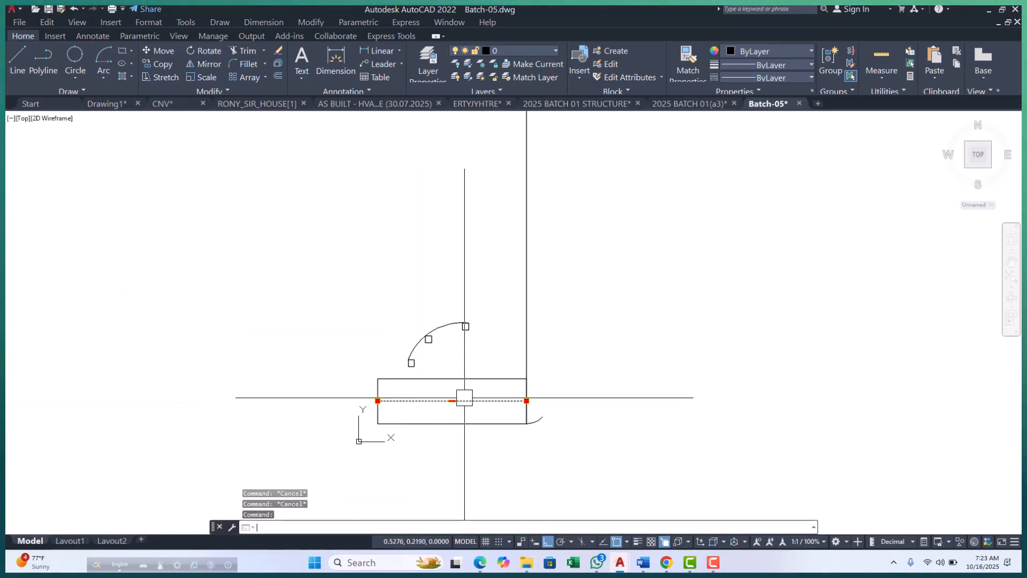
pyautogui.write('e')
pyautogui.press('Return')
pyautogui.click(496, 276)
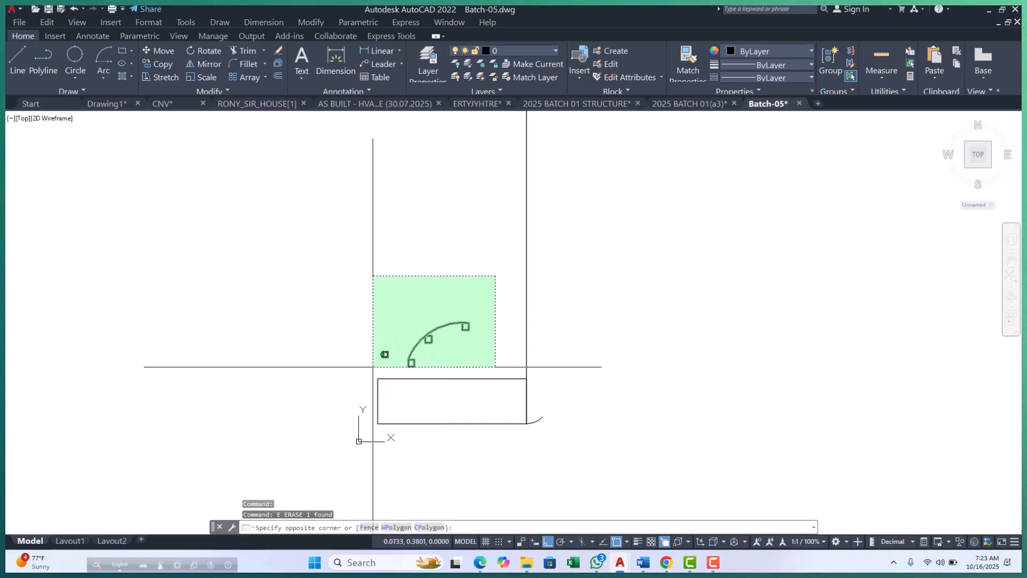
pyautogui.click(384, 354)
pyautogui.press('Return')
# Erase the 2-unit vertical polyline rising from the wide rectangle's lower-right corner.
pyautogui.scroll(-3, 377, 361)
pyautogui.click(476, 349)
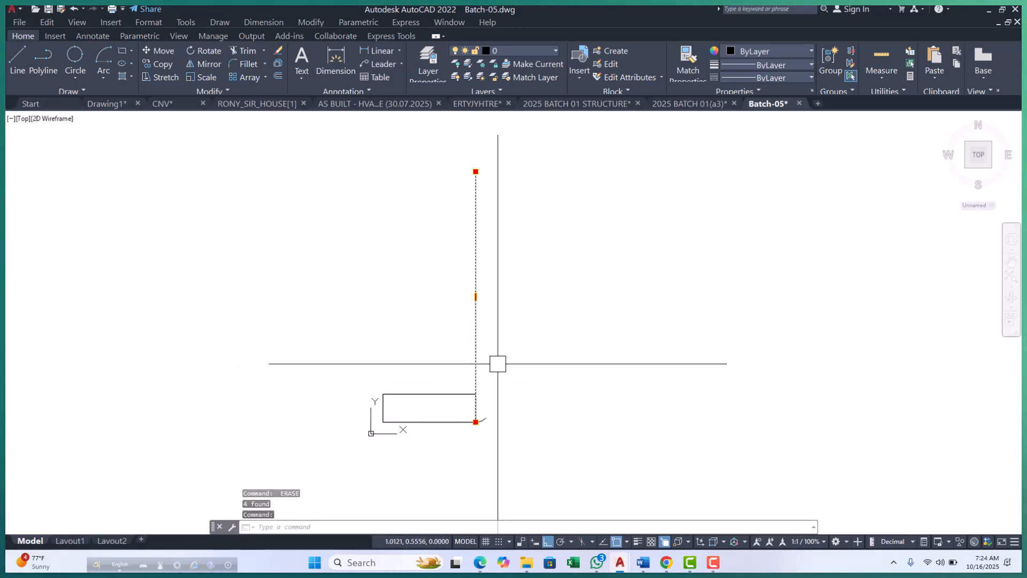
pyautogui.write('e')
pyautogui.press('Return')
# Draw a vertical polyline 1 unit long upward from the wide rectangle's lower-right corner.
pyautogui.scroll(5, 482, 440)
pyautogui.write('PL')
pyautogui.press('Return')
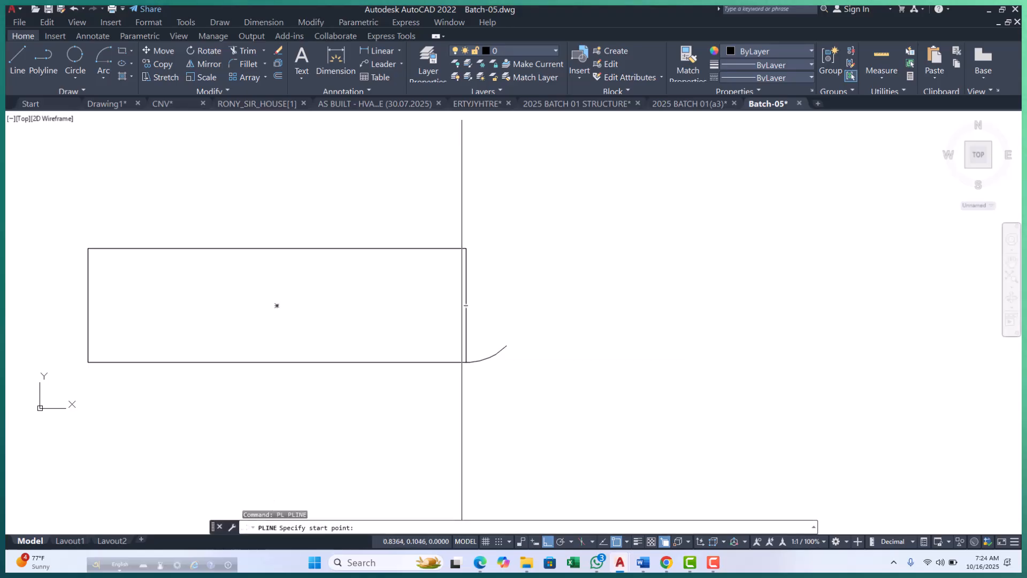
pyautogui.click(465, 362)
pyautogui.scroll(-6, 470, 397)
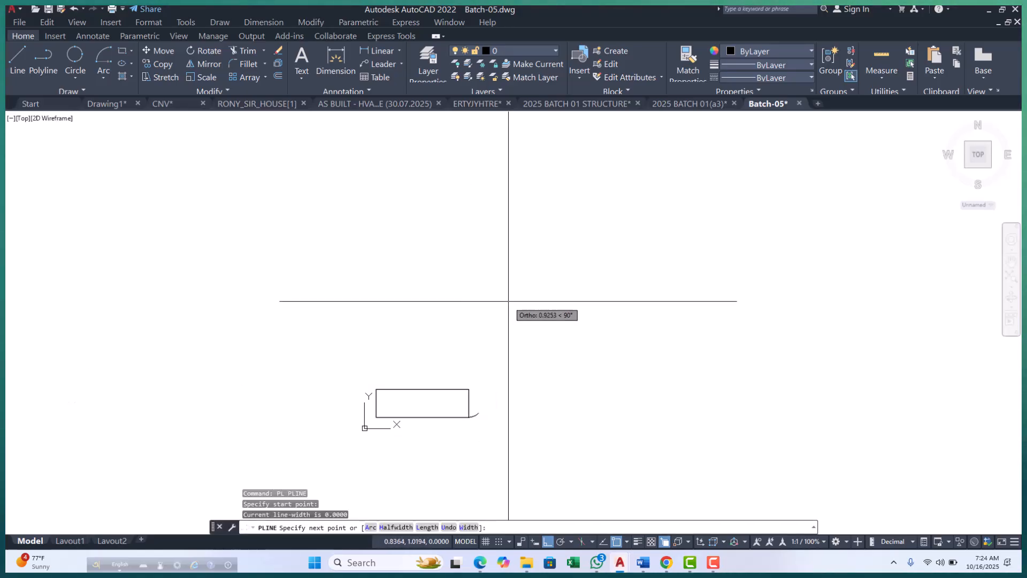
pyautogui.write('1')
pyautogui.press('Return')
pyautogui.press('Return')
pyautogui.scroll(2, 396, 394)
pyautogui.click(442, 385)
pyautogui.press('Escape')
pyautogui.press('Escape')
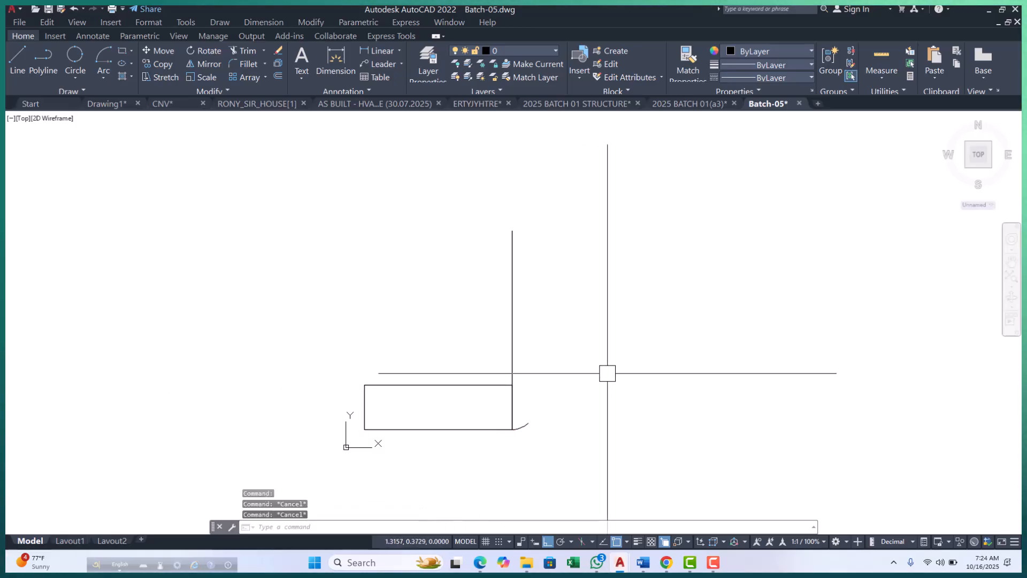
# Place a horizontal construction line through the upper end of the 1-unit vertical polyline.
pyautogui.write('h')
pyautogui.press('Return')
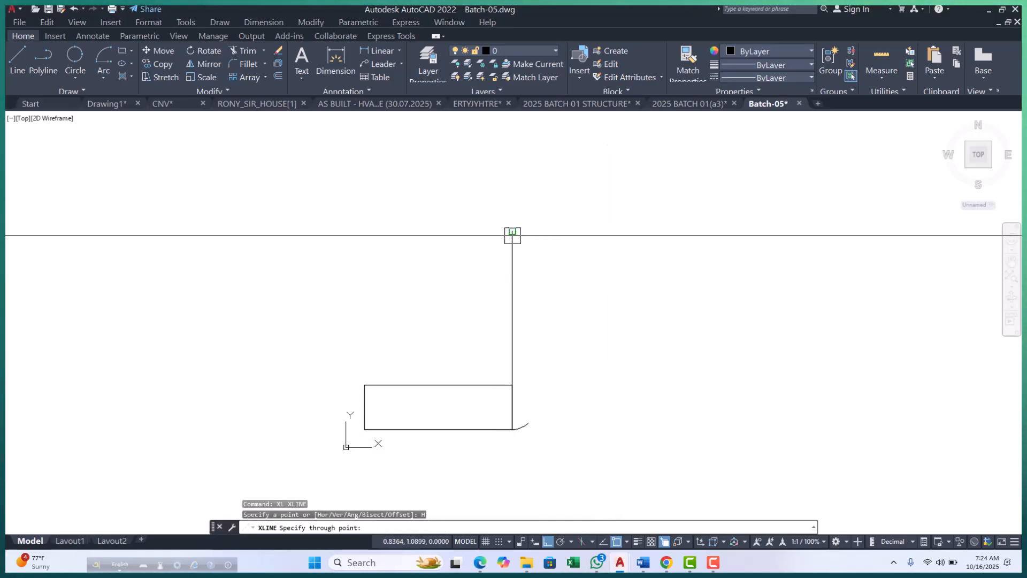
pyautogui.click(511, 231)
pyautogui.press('Escape')
pyautogui.press('Escape')
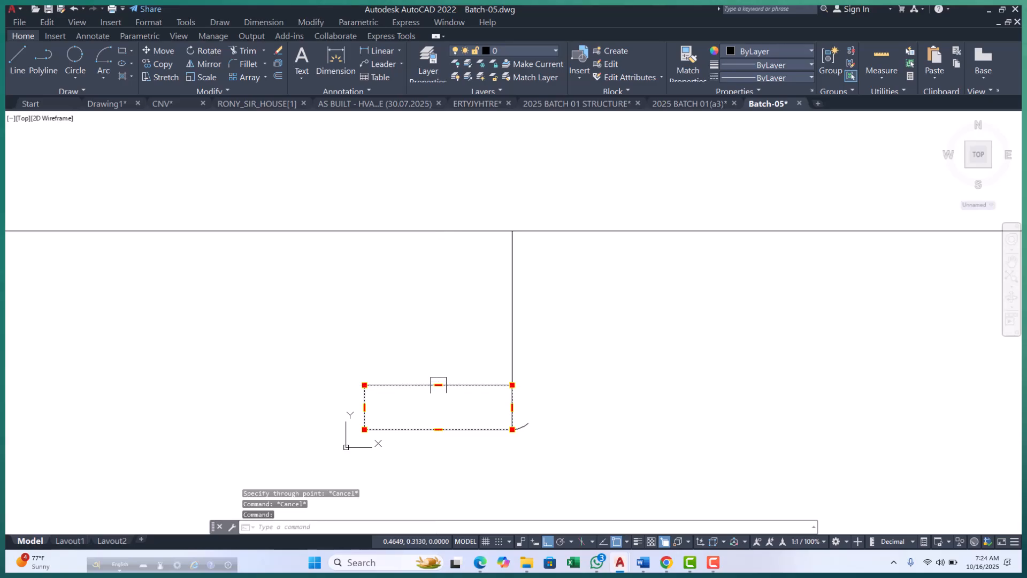
# Stretch the wide rectangle's upper edge up to the horizontal construction line.
pyautogui.click(438, 385)
pyautogui.click(438, 230)
pyautogui.scroll(-4, 383, 348)
pyautogui.press('Escape')
pyautogui.press('Escape')
pyautogui.press('Escape')
# Erase the 45-degree arc at the rectangle's lower-right corner.
pyautogui.scroll(4, 447, 385)
pyautogui.write('e')
pyautogui.press('Return')
# Move the vertical polyline off the rectangle's right edge and erase it.
pyautogui.scroll(-2, 270, 407)
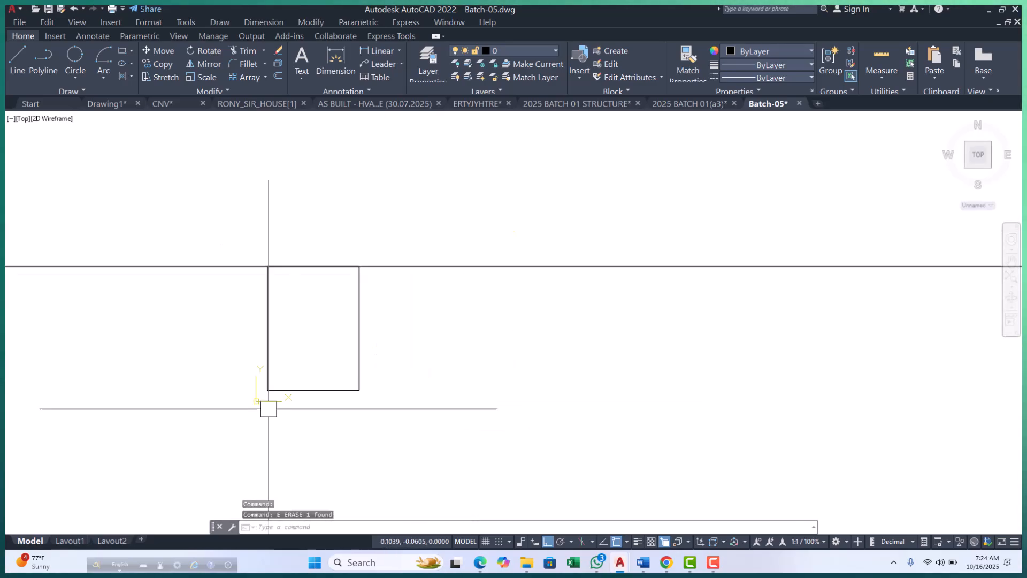
pyautogui.click(359, 335)
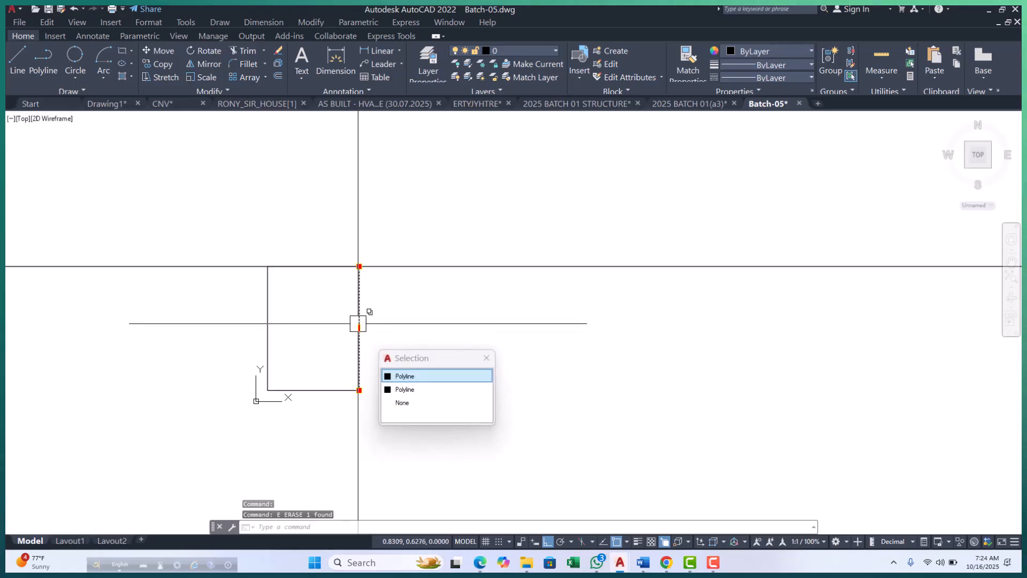
pyautogui.click(405, 376)
pyautogui.click(359, 328)
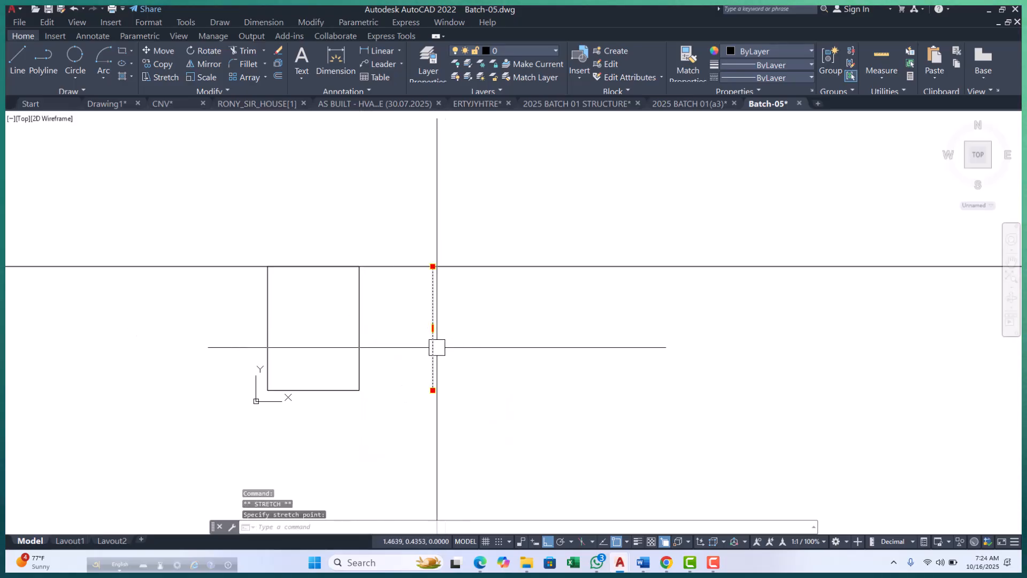
pyautogui.click(433, 323)
pyautogui.write('e')
pyautogui.press('Return')
# Stretch the rectangle's right edge outward until the rectangle is about 2.18 units wide.
pyautogui.click(358, 343)
pyautogui.click(359, 328)
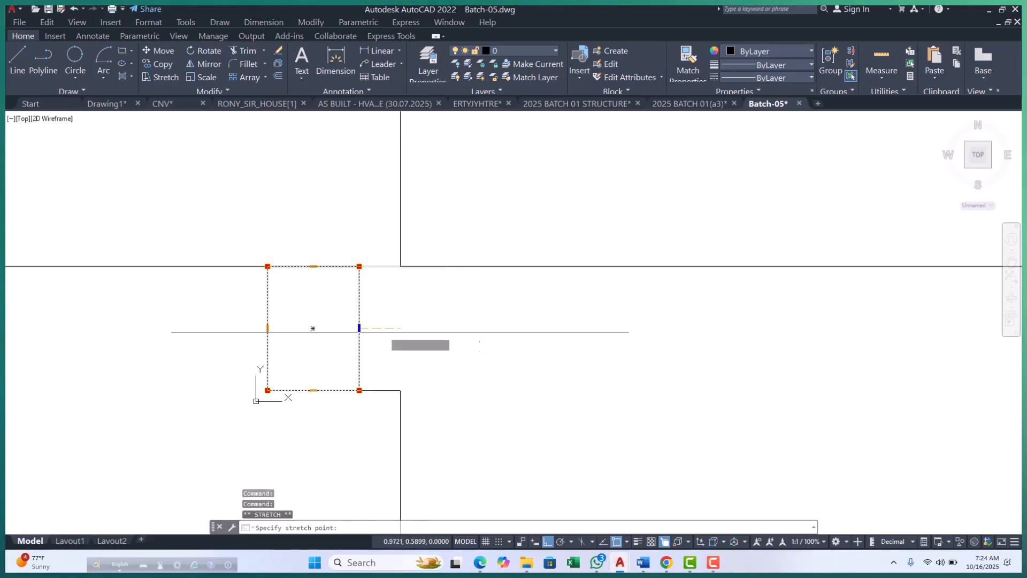
pyautogui.click(538, 327)
pyautogui.press('Escape')
pyautogui.press('Escape')
pyautogui.press('Escape')
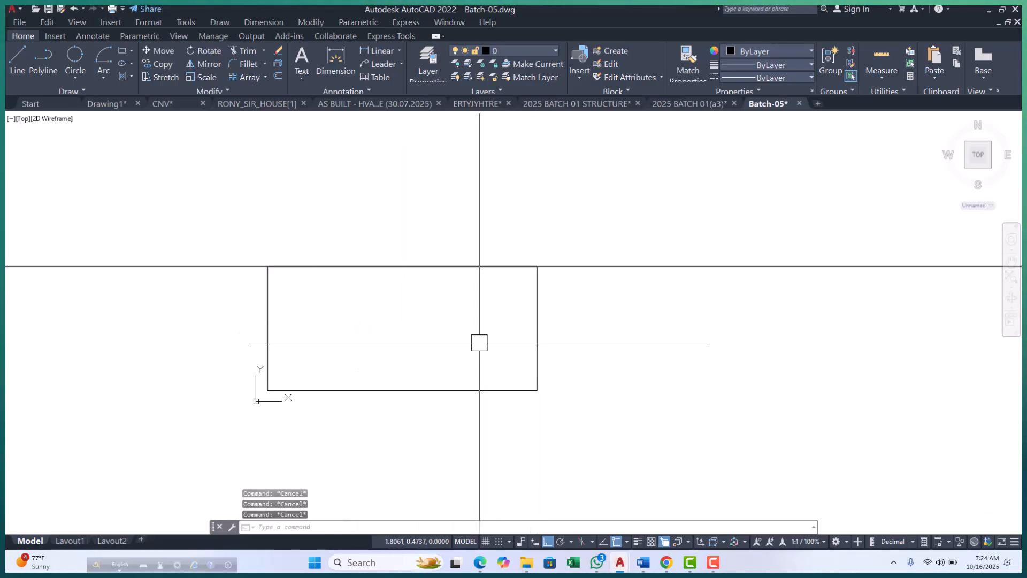
# Draw a horizontal polyline across the rectangle from its left-edge midpoint to its right-edge midpoint.
pyautogui.write('pl')
pyautogui.press('Return')
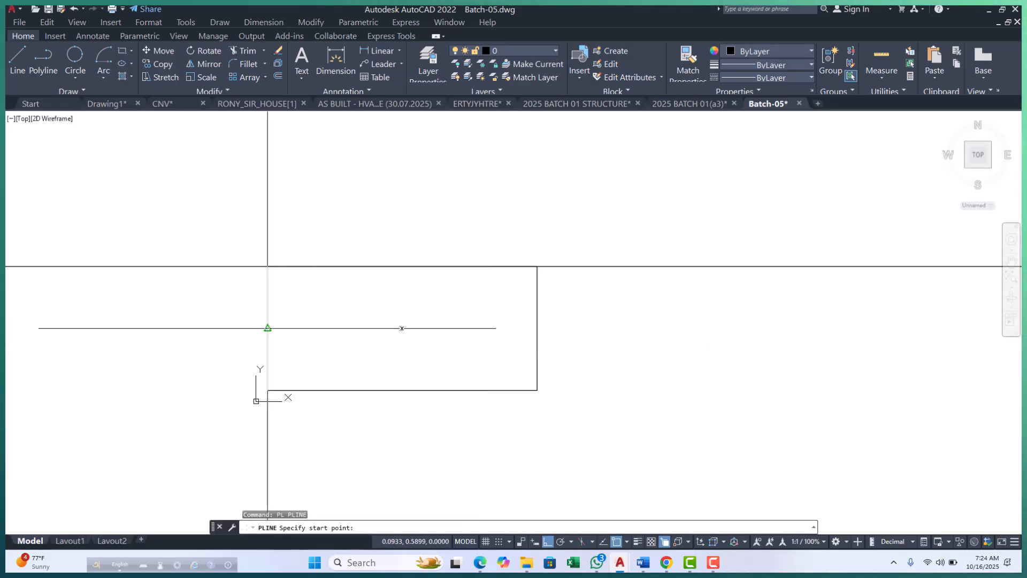
pyautogui.click(268, 327)
pyautogui.click(537, 328)
pyautogui.press('Escape')
pyautogui.press('Escape')
pyautogui.press('Escape')
# Erase the horizontal construction line along the rectangle's upper edge.
pyautogui.scroll(-4, 165, 382)
pyautogui.click(439, 284)
pyautogui.click(385, 391)
pyautogui.write('e')
pyautogui.press('Return')
pyautogui.scroll(5, 234, 359)
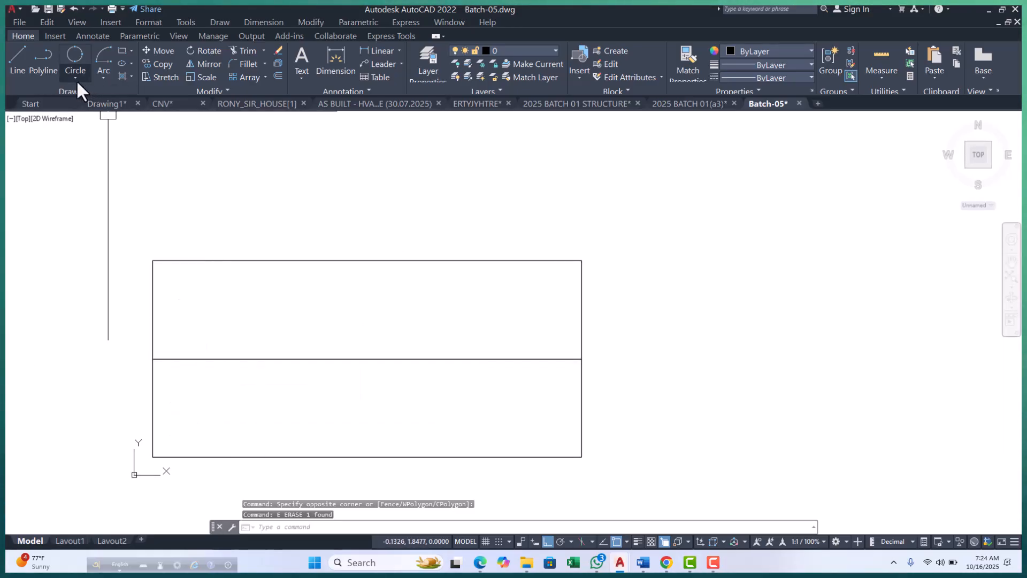
# Draw a Start, Center, End arc from the rectangle's lower-right corner, centered on the right-edge midpoint, with a chord length of 1.
pyautogui.click(105, 78)
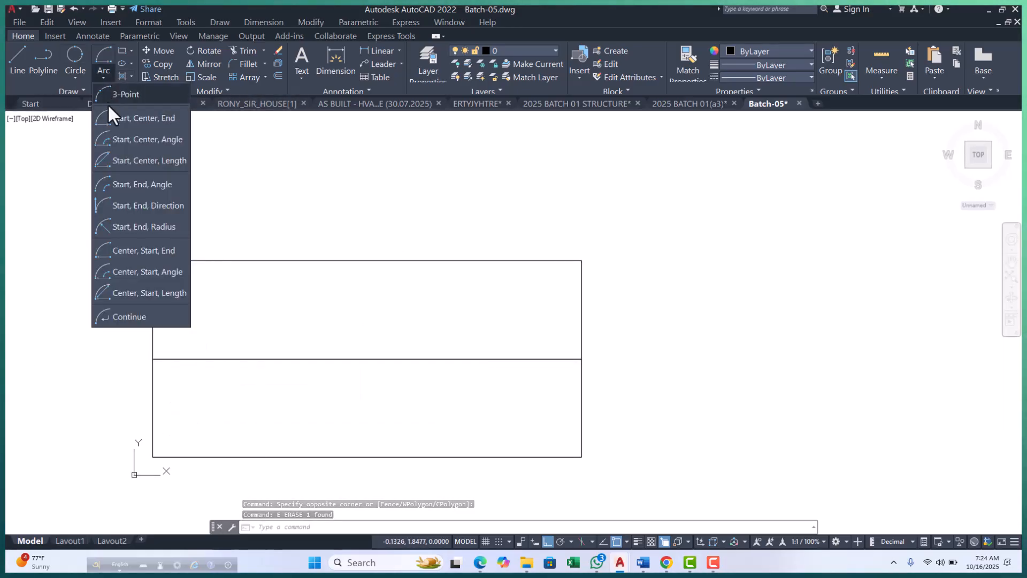
pyautogui.click(137, 119)
pyautogui.click(581, 457)
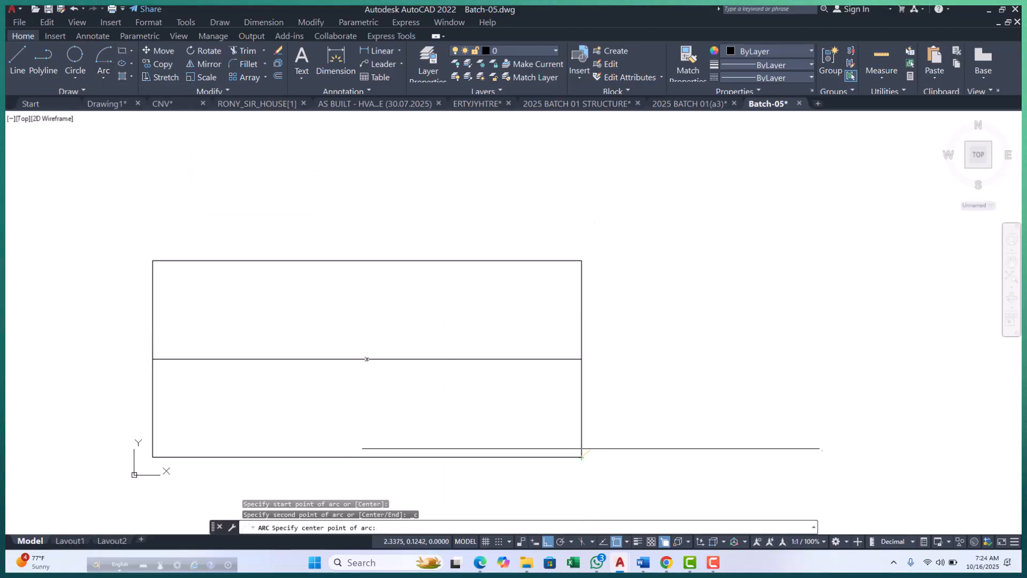
pyautogui.scroll(-4, 417, 413)
pyautogui.scroll(2, 493, 413)
pyautogui.scroll(2, 491, 410)
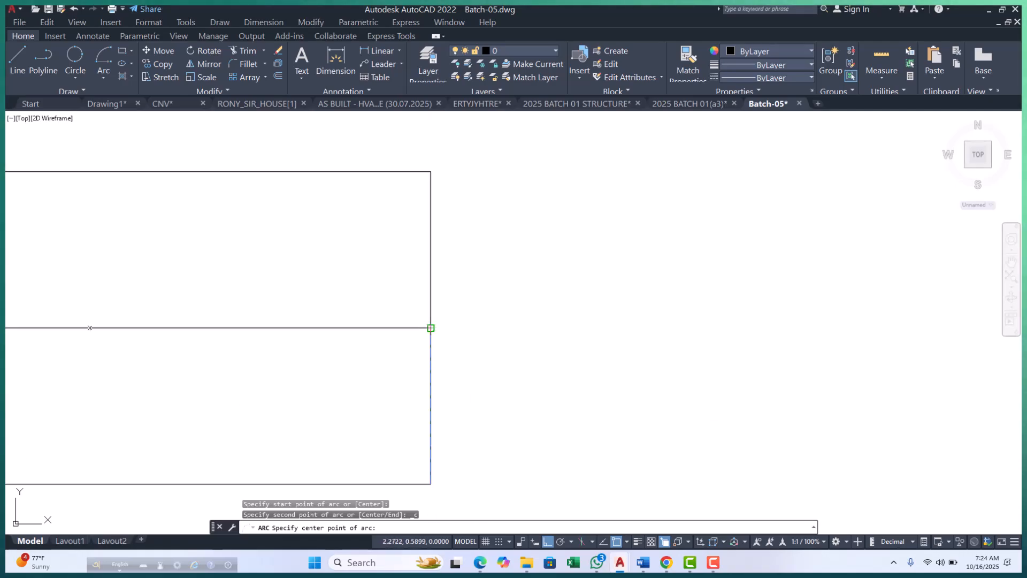
pyautogui.click(431, 328)
pyautogui.scroll(-3, 448, 333)
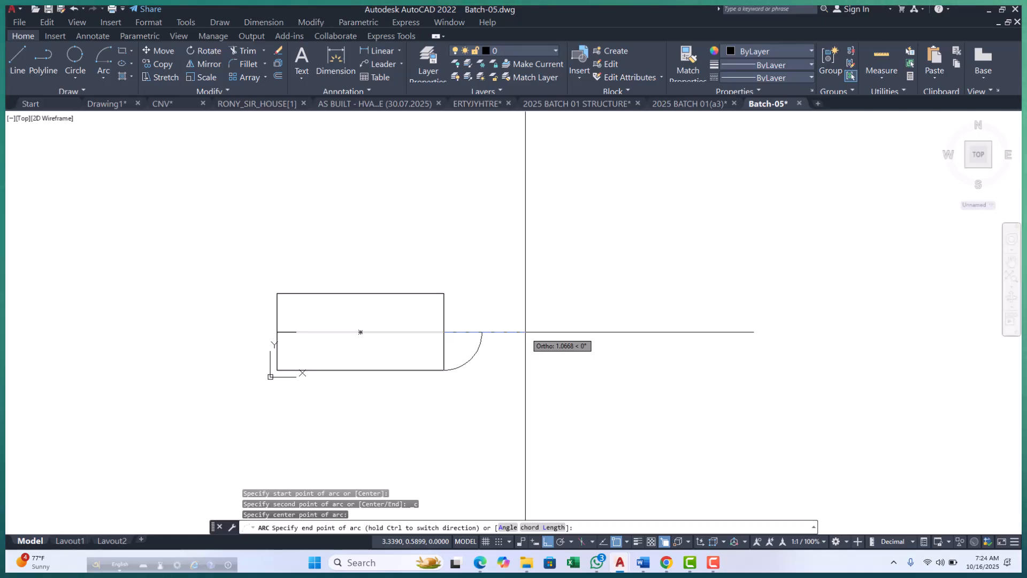
pyautogui.write('L')
pyautogui.press('Return')
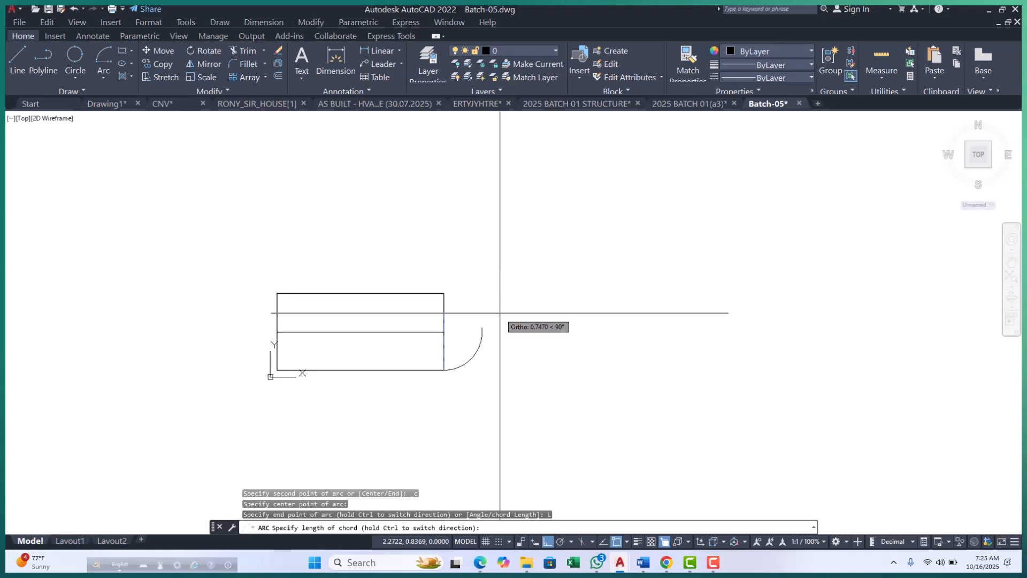
pyautogui.press('Return')
# Examine the rectangle and the endpoints and center of the chord-length arc.
pyautogui.scroll(2, 481, 323)
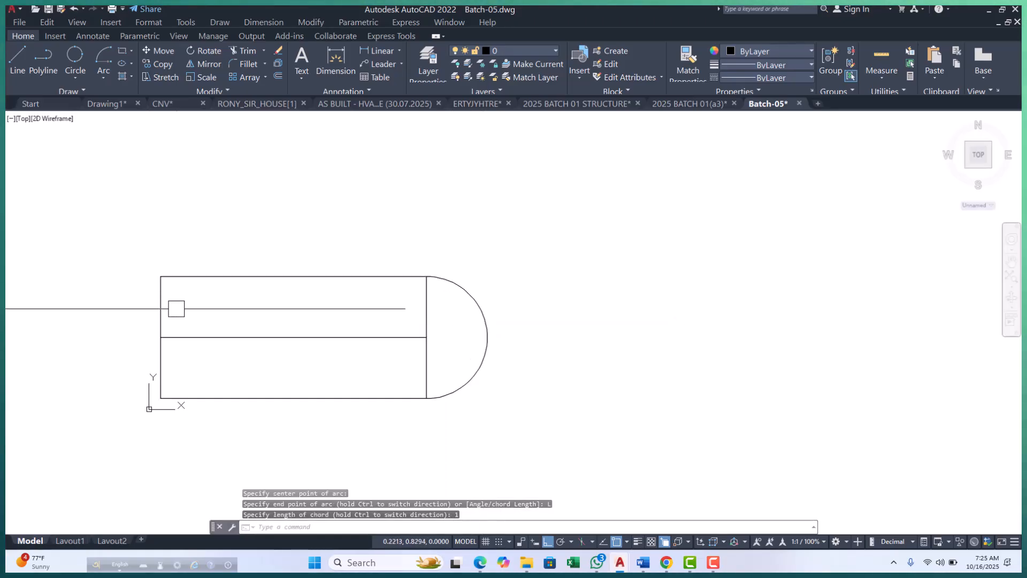
pyautogui.click(160, 310)
pyautogui.press('Escape')
pyautogui.press('Escape')
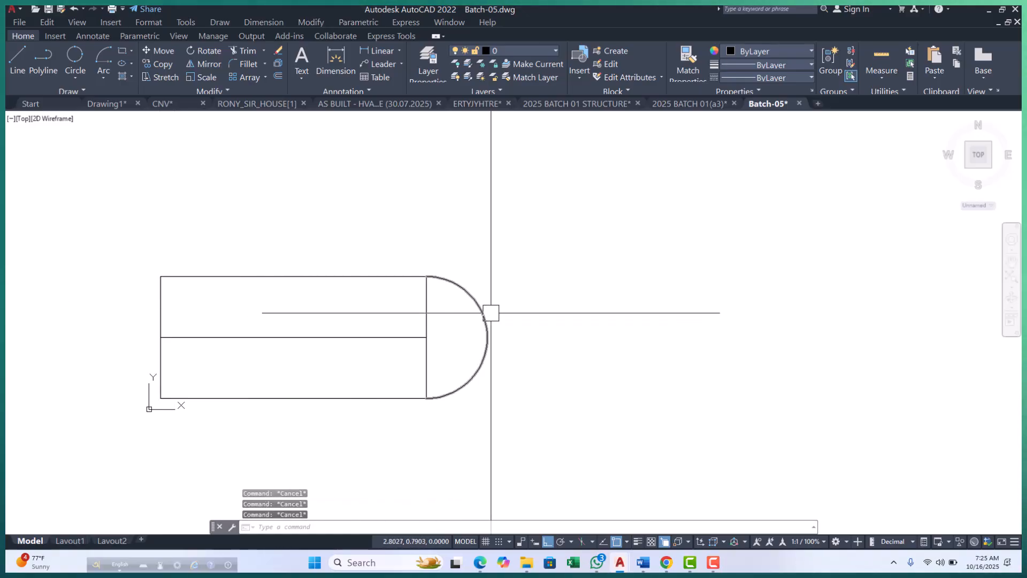
pyautogui.click(458, 291)
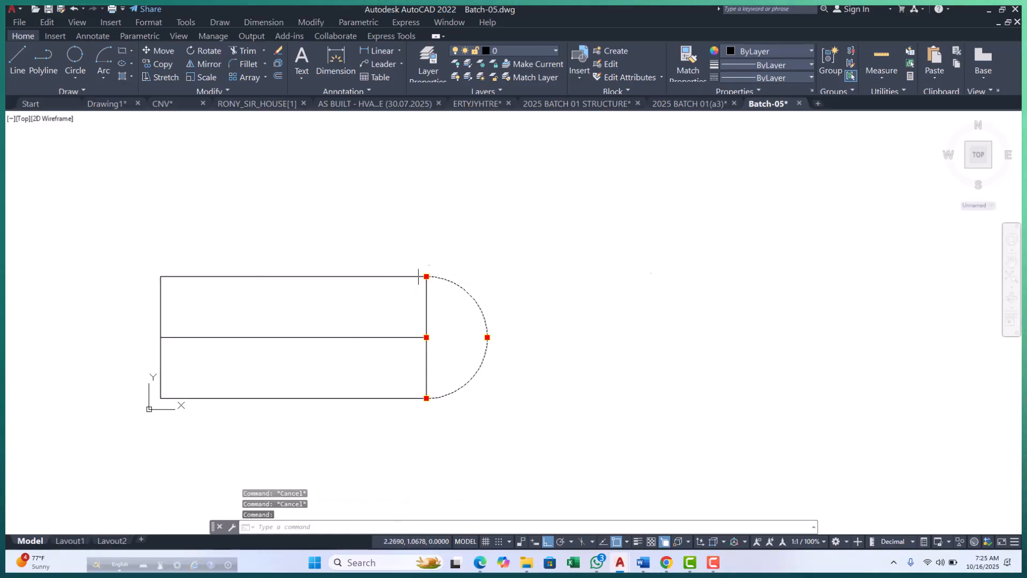
pyautogui.press('Escape')
pyautogui.press('Escape')
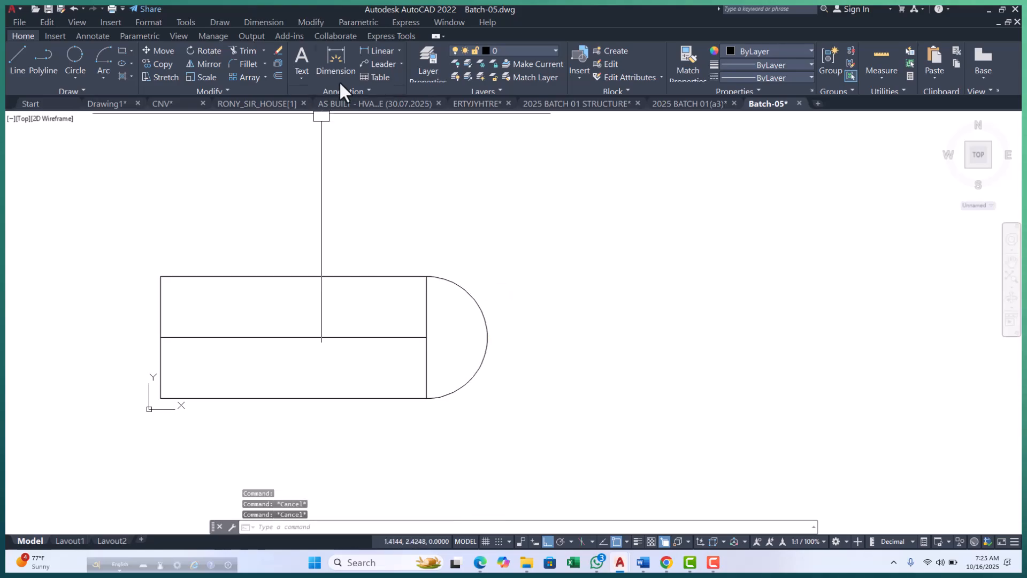
# Place an angular dimension on the arc at the rectangle's right edge.
pyautogui.click(399, 50)
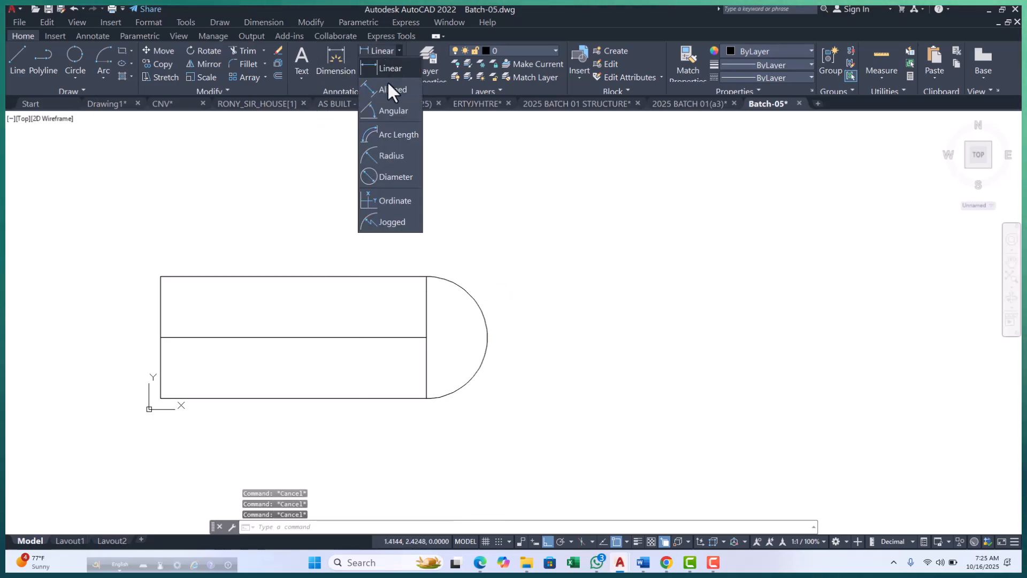
pyautogui.click(388, 112)
pyautogui.click(491, 348)
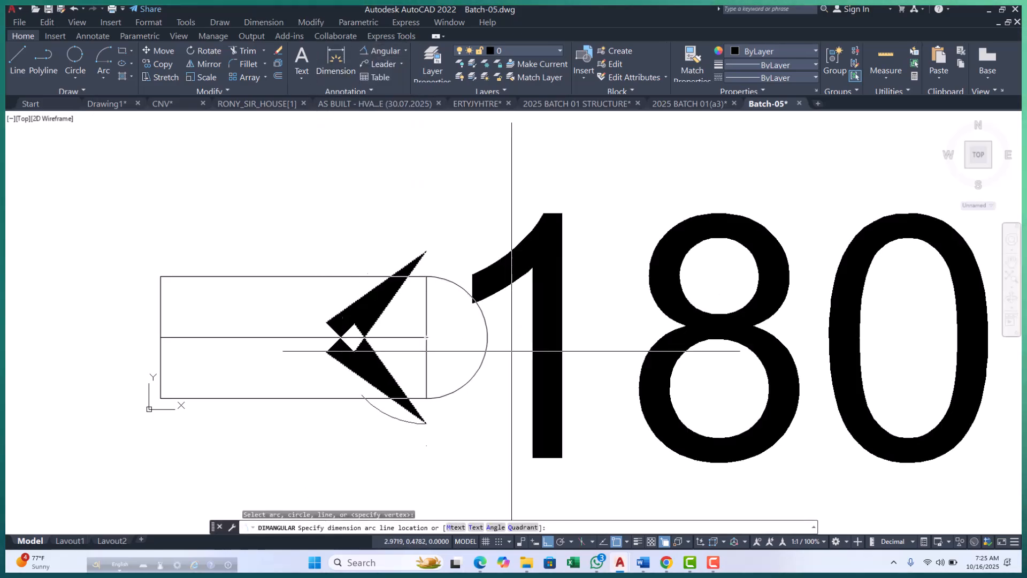
pyautogui.scroll(-3, 476, 337)
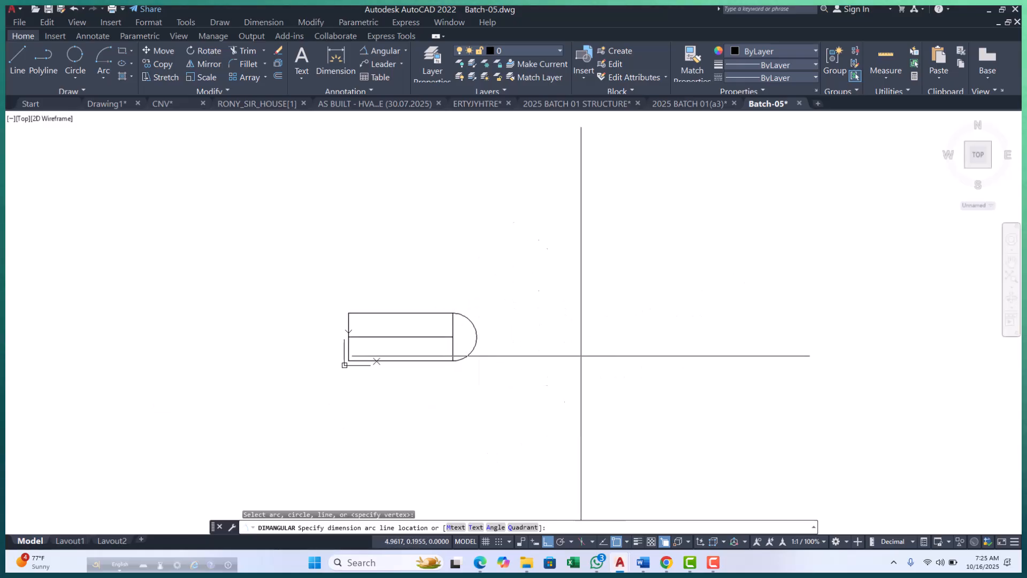
pyautogui.click(607, 342)
pyautogui.press('Escape')
pyautogui.press('Escape')
# Erase the angular dimension and the arc at the rectangle's right edge.
pyautogui.click(610, 253)
pyautogui.click(559, 346)
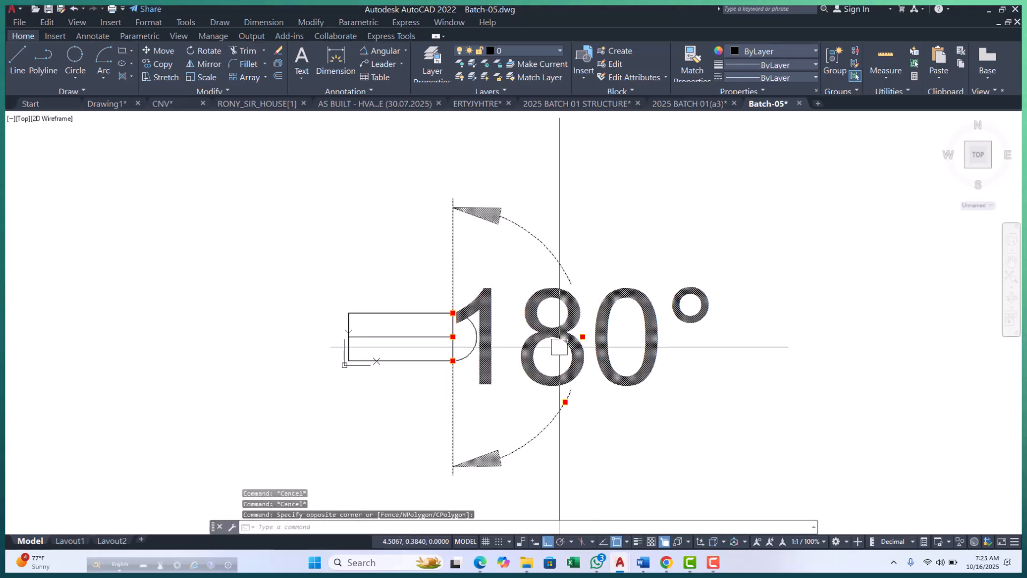
pyautogui.press('Delete')
pyautogui.scroll(4, 433, 334)
pyautogui.click(539, 321)
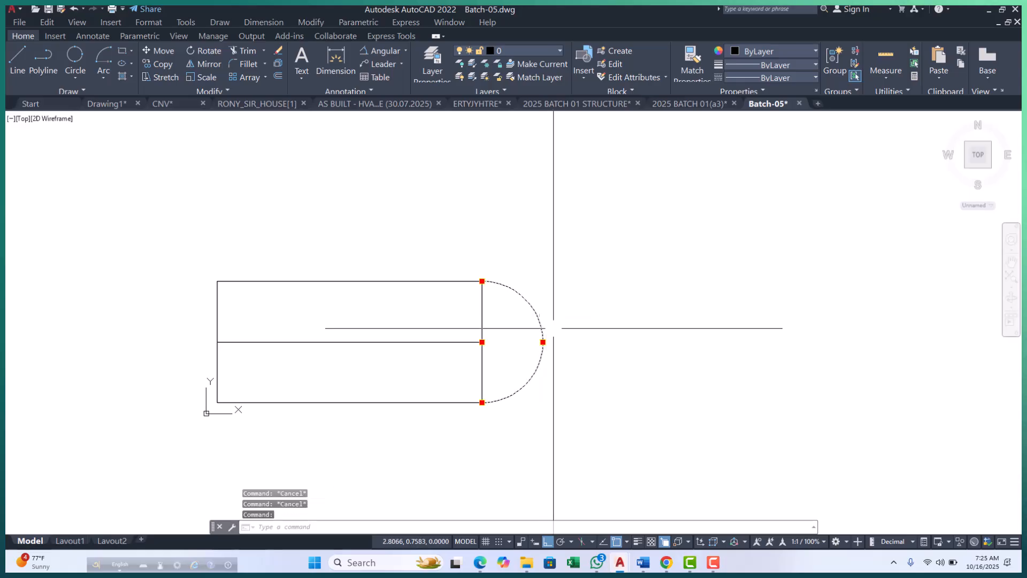
pyautogui.moveTo(578, 367); pyautogui.dragTo(533, 400, button='middle')
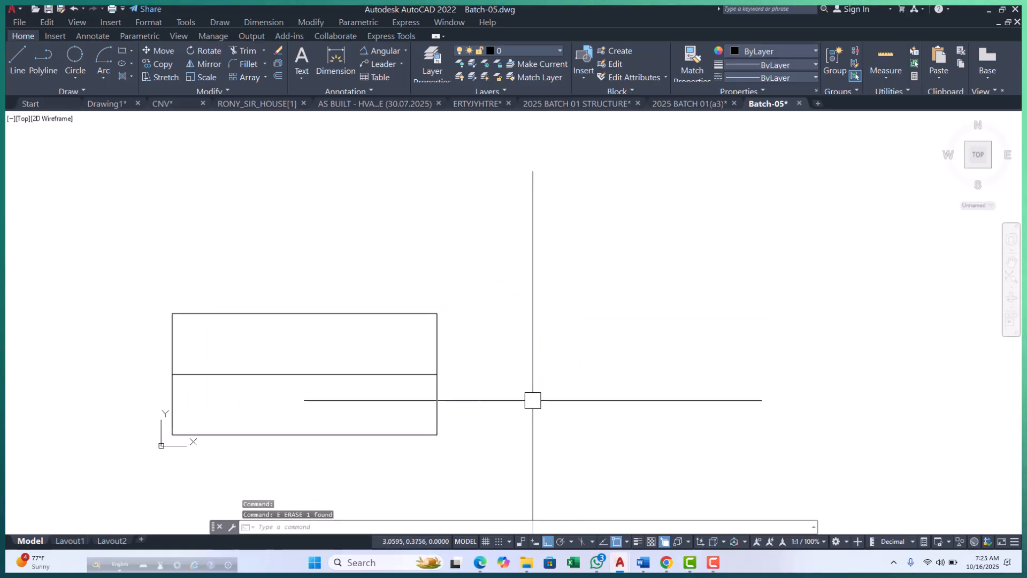
# Draw three small rectangles in a rising row to the right, above the wide rectangle.
pyautogui.click(104, 77)
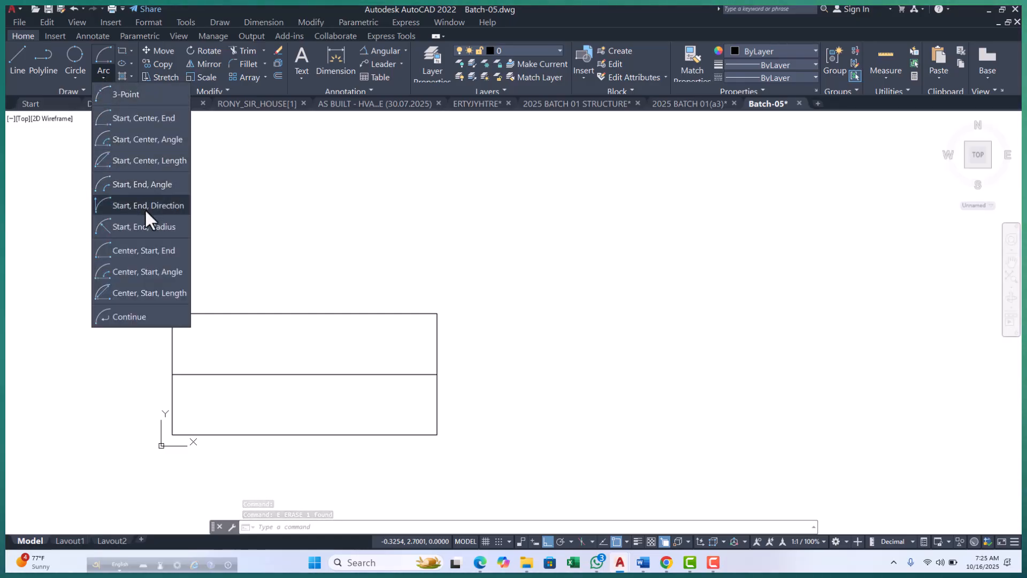
pyautogui.press('Escape')
pyautogui.scroll(-5, 356, 476)
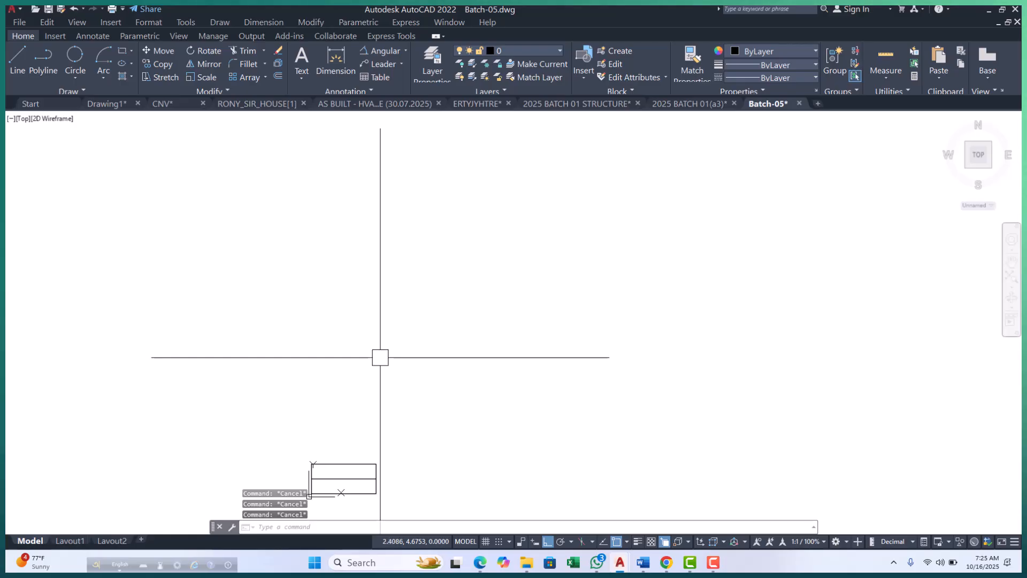
pyautogui.write('rec')
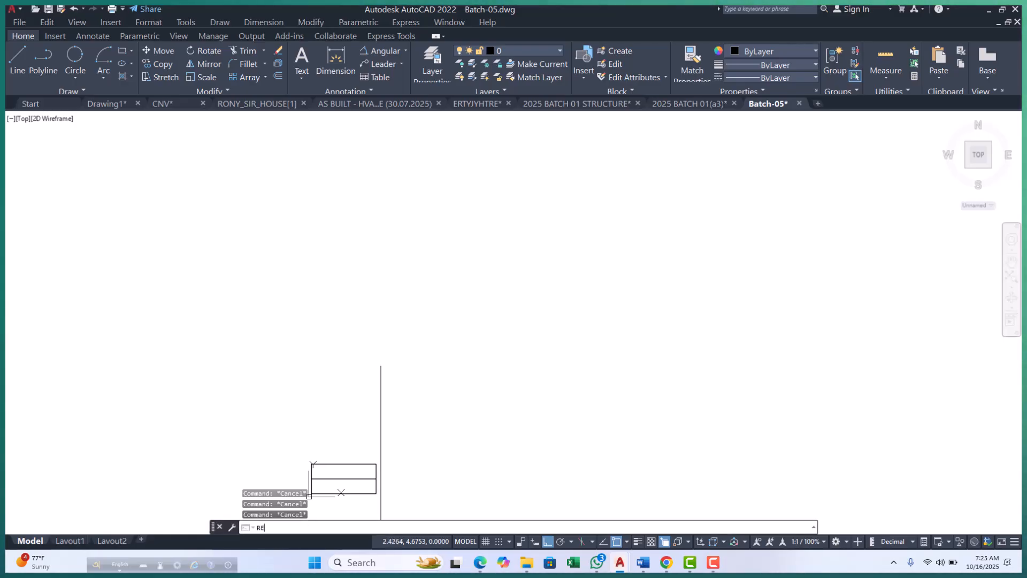
pyautogui.press('Return')
pyautogui.scroll(-4, 366, 321)
pyautogui.scroll(8, 357, 358)
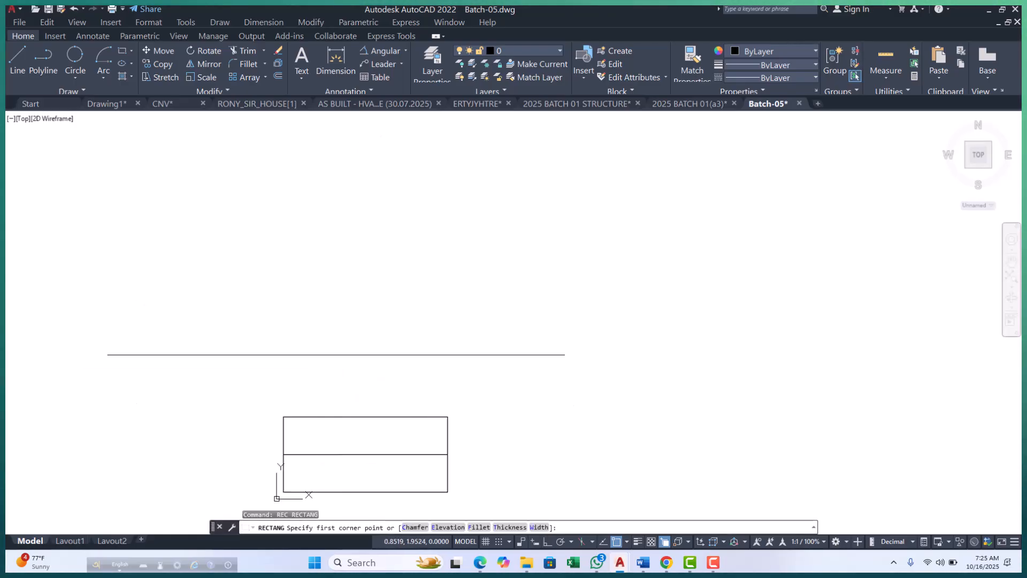
pyautogui.click(289, 369)
pyautogui.click(305, 386)
pyautogui.press('Return')
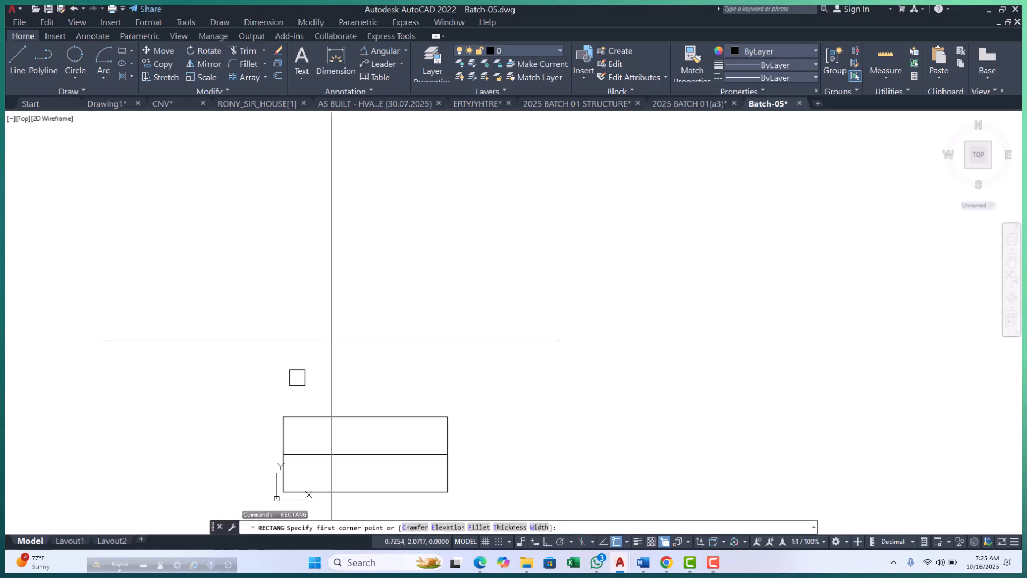
pyautogui.click(330, 334)
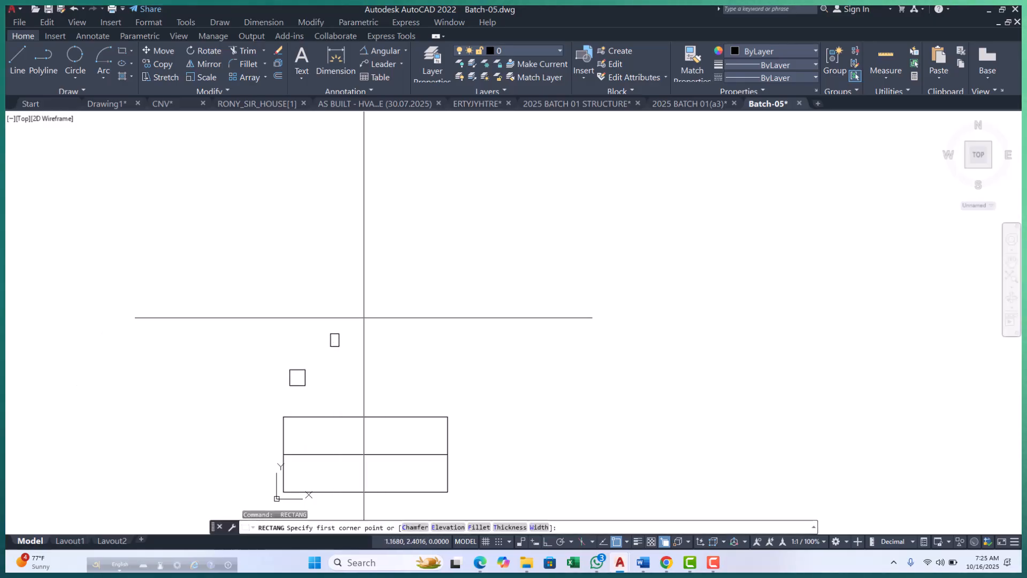
pyautogui.click(376, 326)
pyautogui.press('Escape')
pyautogui.press('Escape')
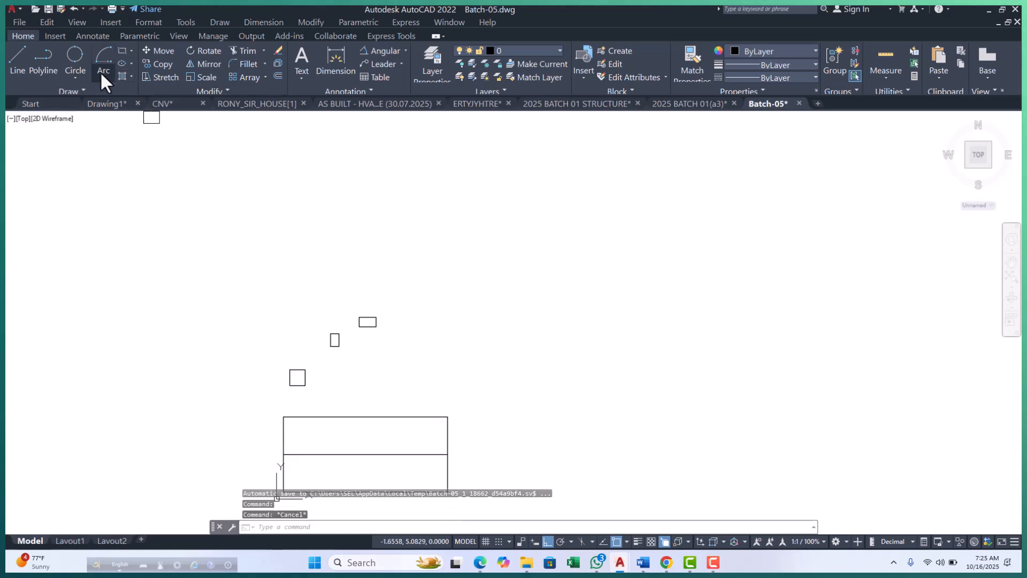
# Draw a 3-Point arc through the upper-left corners of the three small rectangles.
pyautogui.click(98, 72)
pyautogui.click(130, 95)
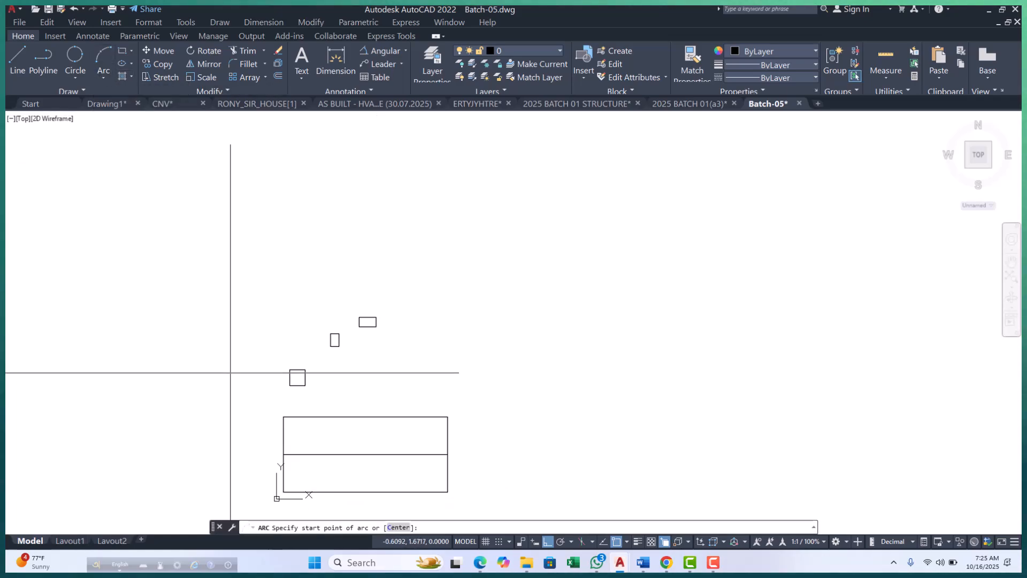
pyautogui.scroll(4, 275, 375)
pyautogui.click(320, 345)
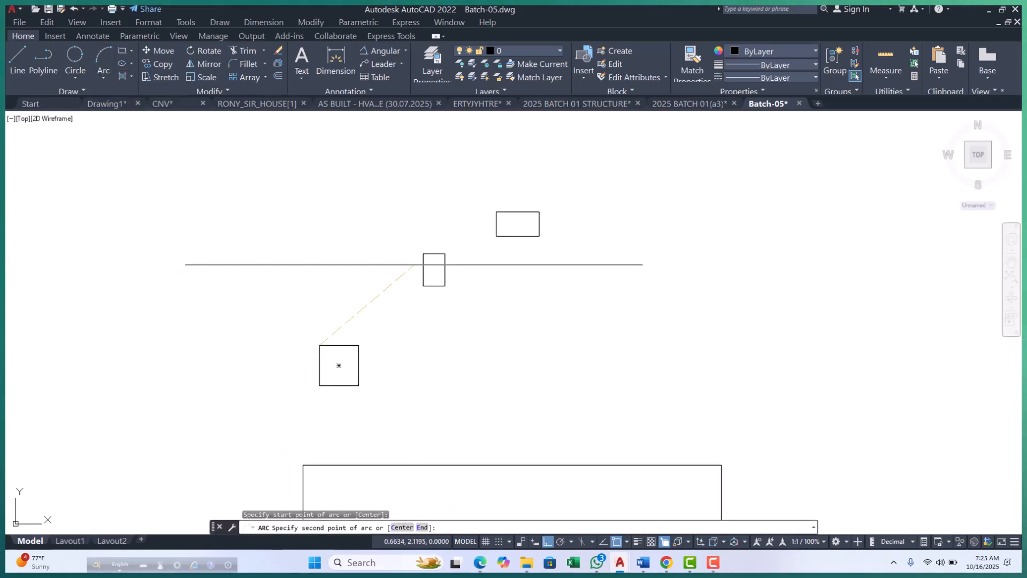
pyautogui.click(423, 253)
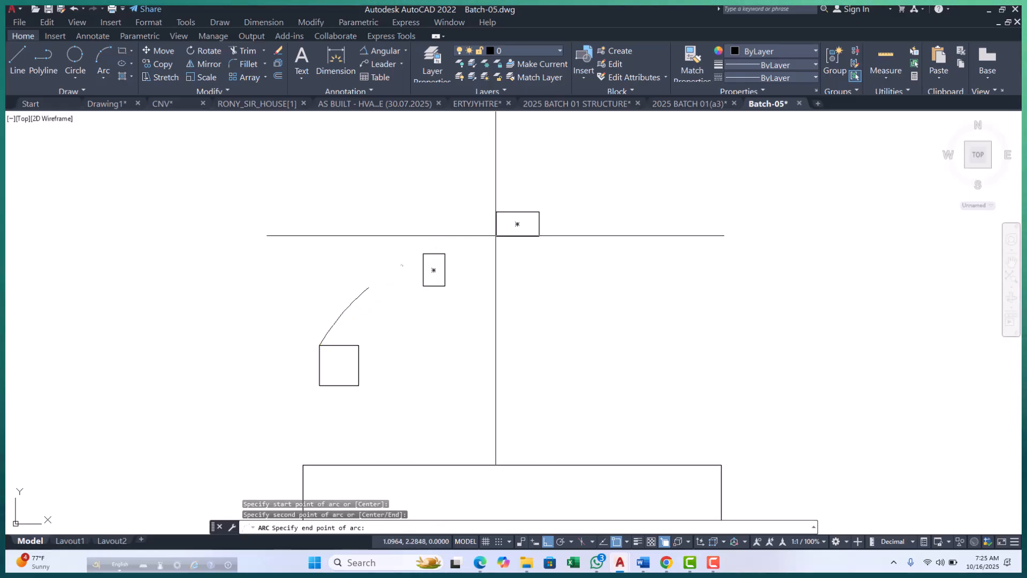
pyautogui.click(496, 211)
pyautogui.press('Escape')
pyautogui.press('Escape')
pyautogui.press('Escape')
pyautogui.scroll(-4, 498, 225)
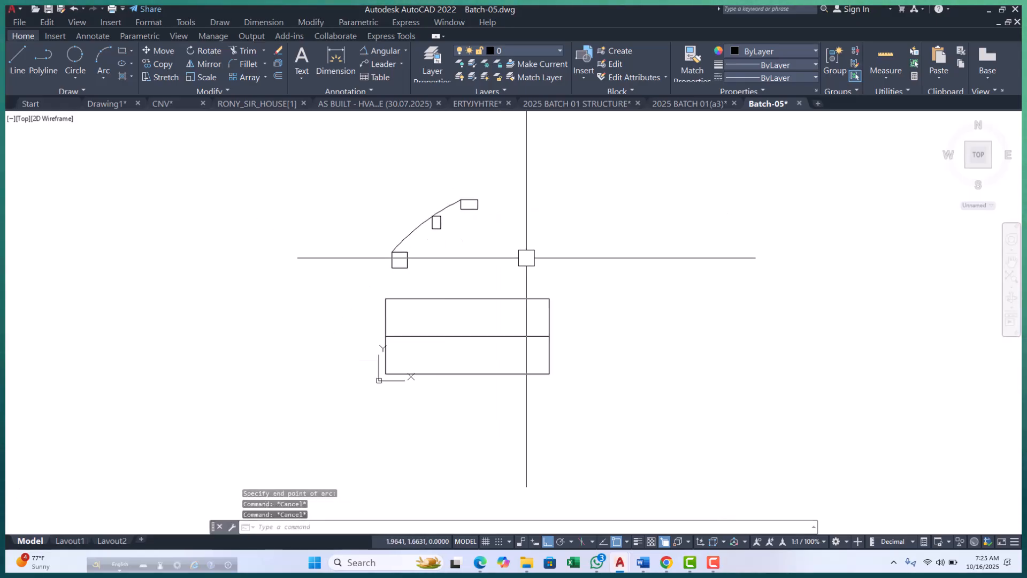
# Draw a Start, Center, End arc from the wide rectangle's lower-right corner, centered on its right edge's midpoint, with a 32° included angle.
pyautogui.scroll(4, 347, 354)
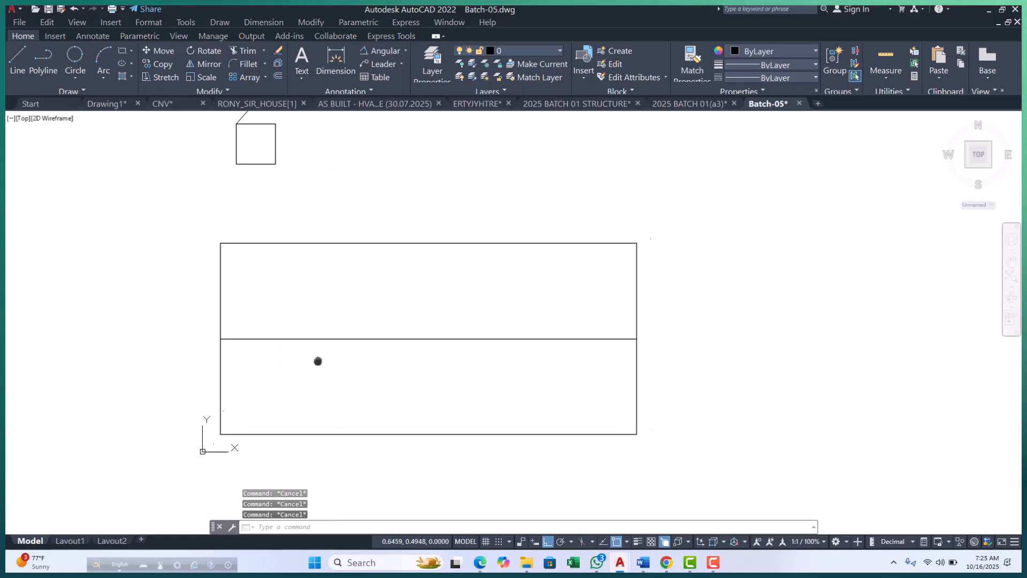
pyautogui.click(102, 74)
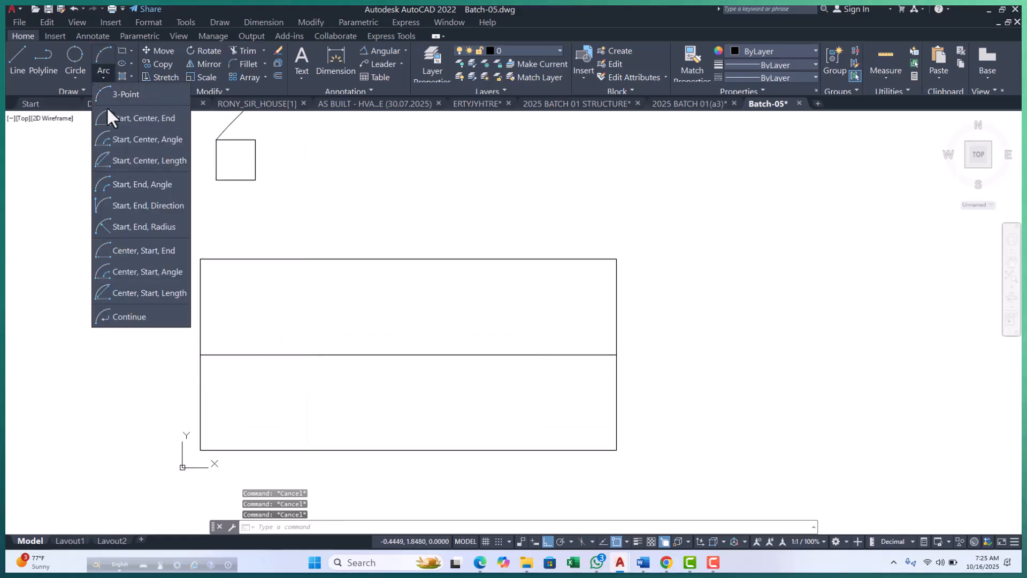
pyautogui.click(131, 118)
pyautogui.scroll(-2, 320, 291)
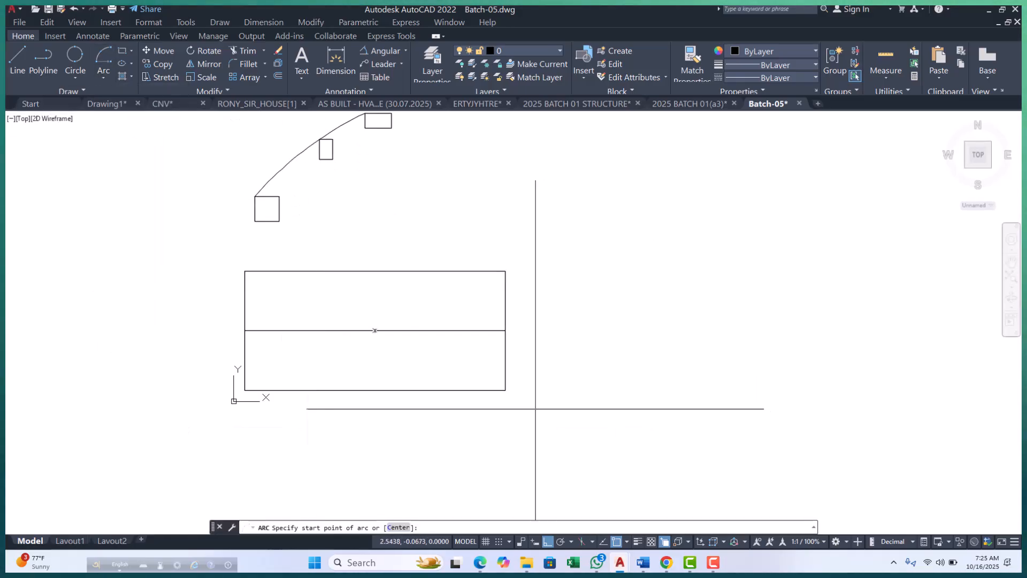
pyautogui.click(505, 390)
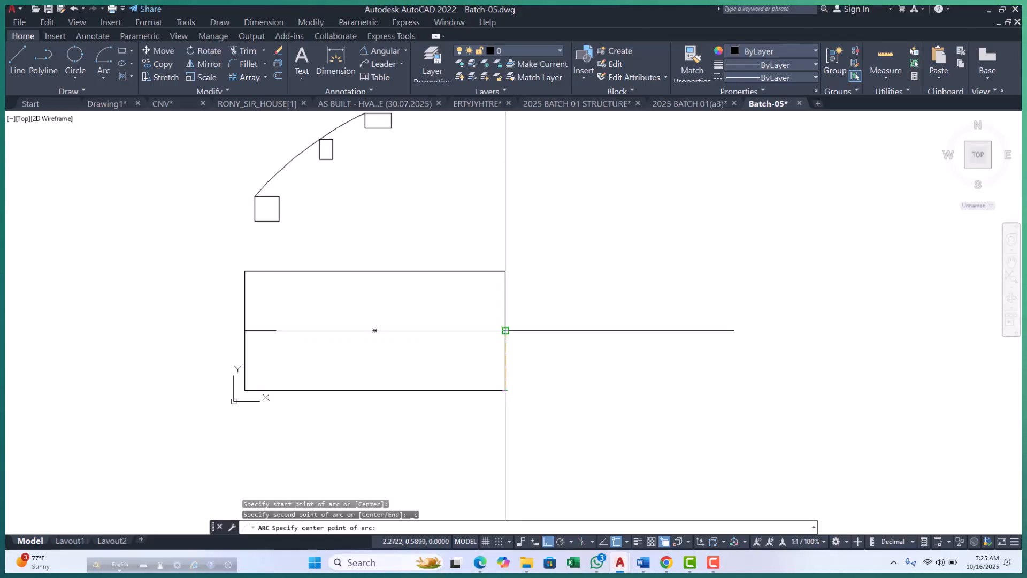
pyautogui.click(505, 329)
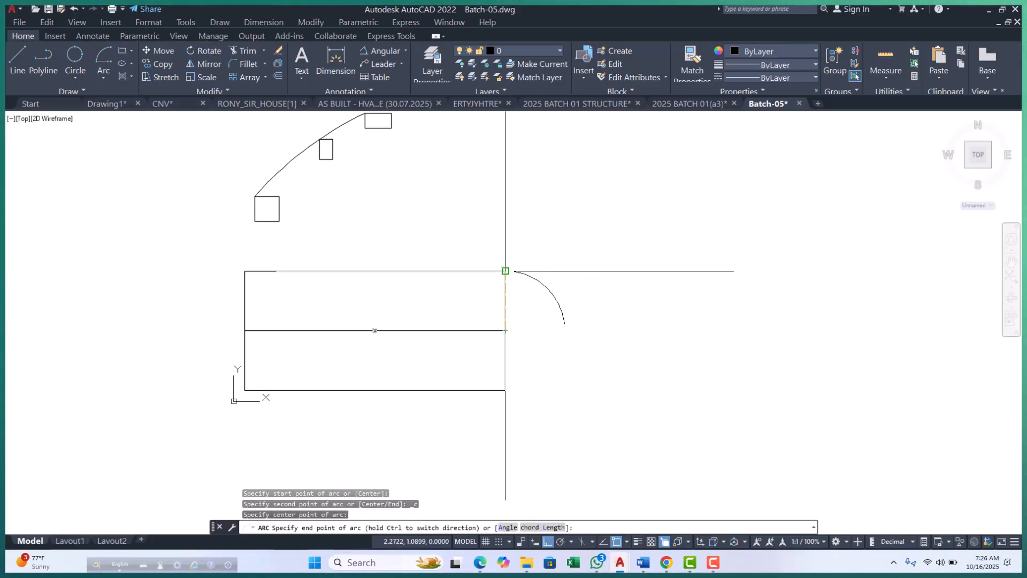
pyautogui.scroll(2, 518, 343)
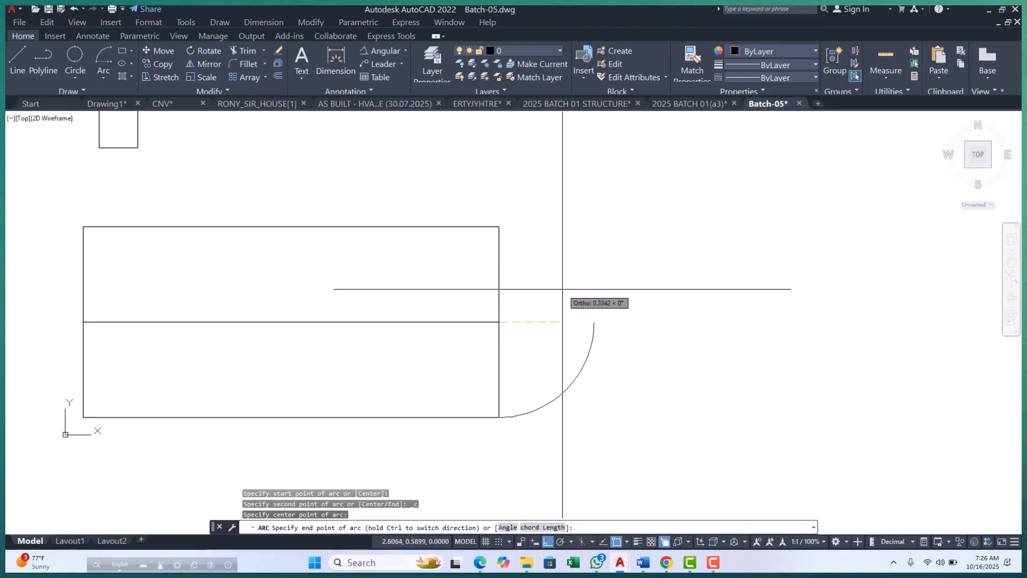
pyautogui.press('Return')
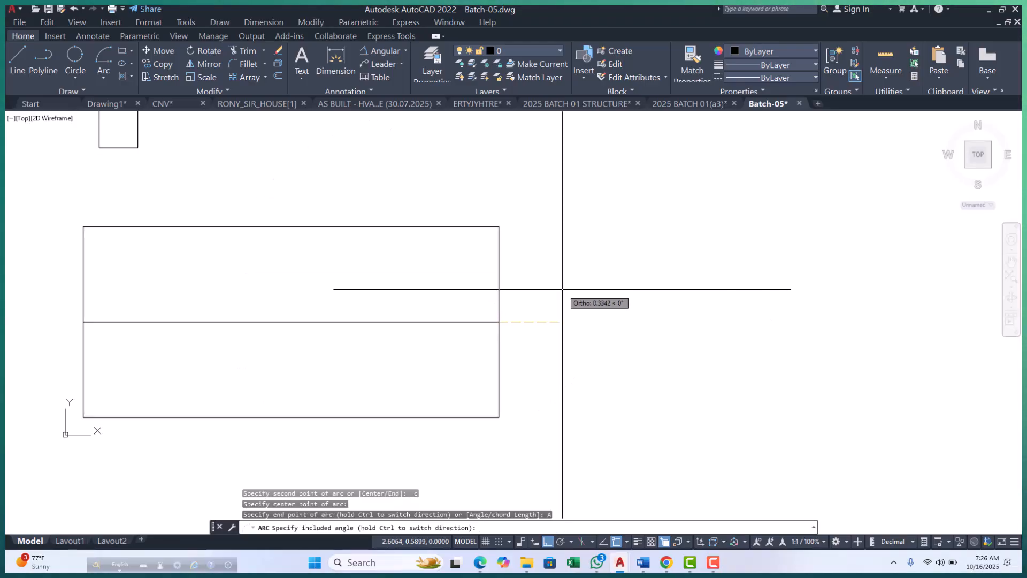
pyautogui.press('Return')
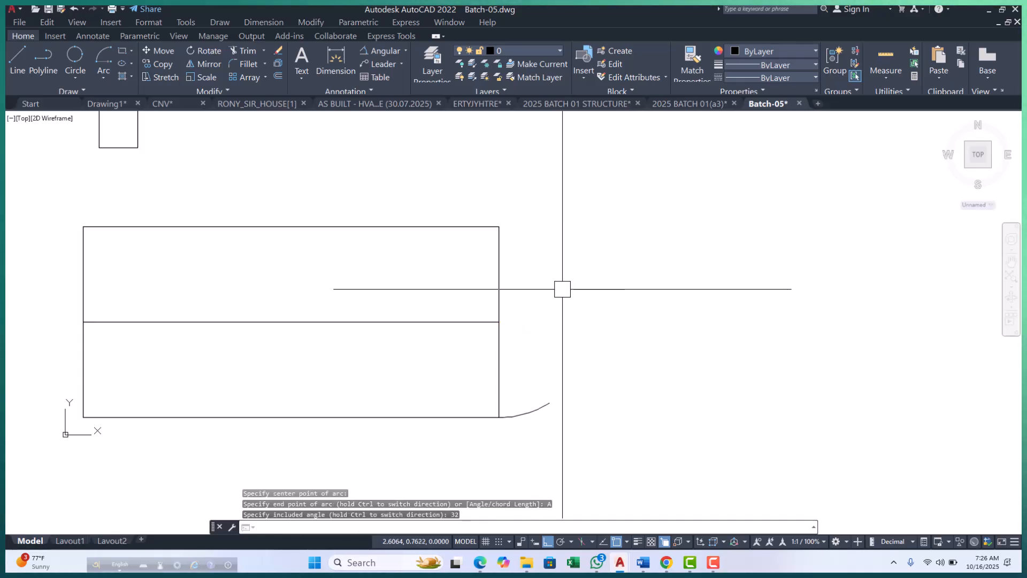
pyautogui.press('Return')
pyautogui.scroll(-4, 562, 289)
pyautogui.scroll(2, 608, 328)
pyautogui.press('Escape')
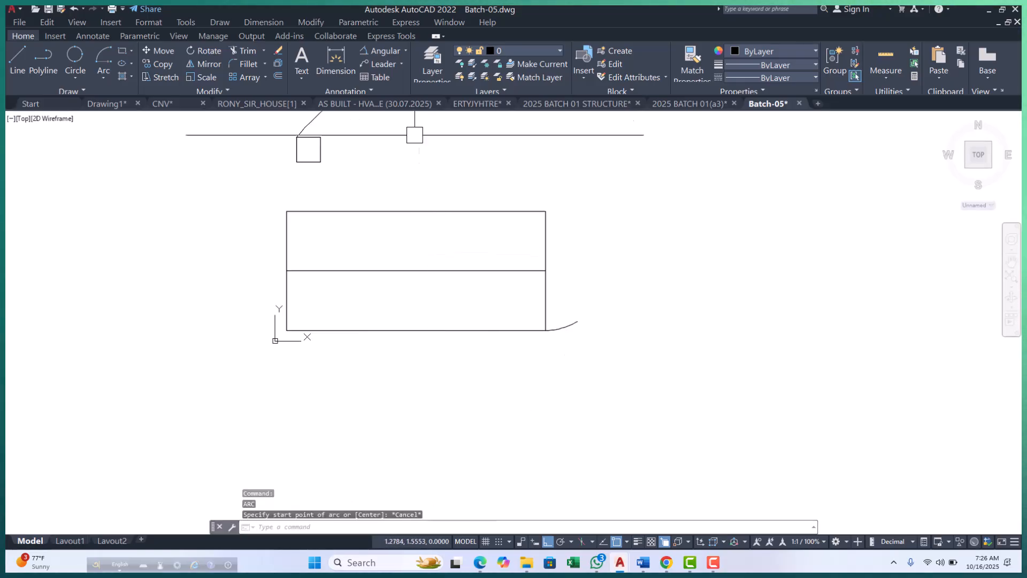
# Place an angular dimension on the 32° arc at the wide rectangle's lower-right corner.
pyautogui.click(381, 52)
pyautogui.scroll(2, 532, 307)
pyautogui.click(586, 338)
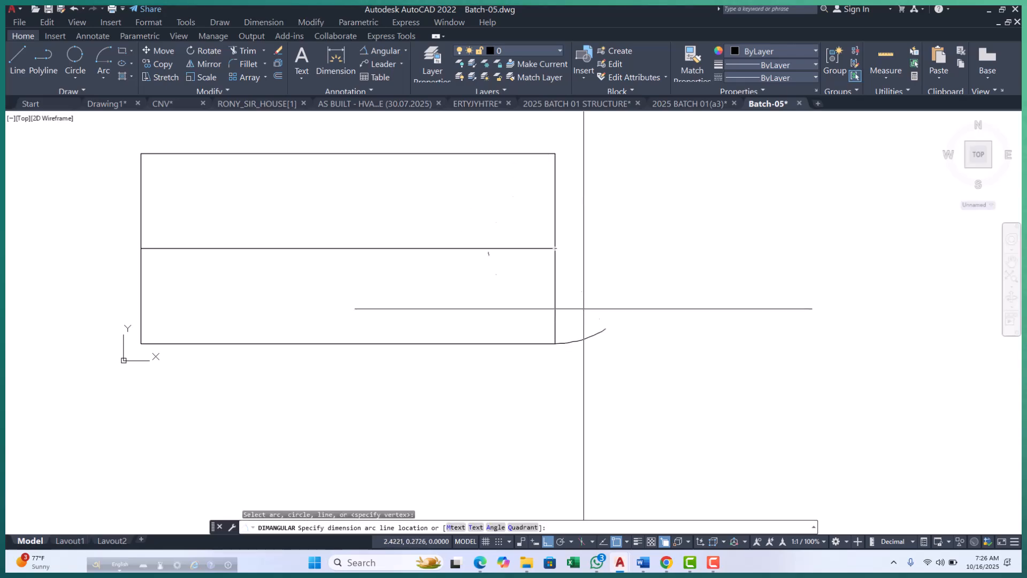
pyautogui.scroll(-5, 541, 348)
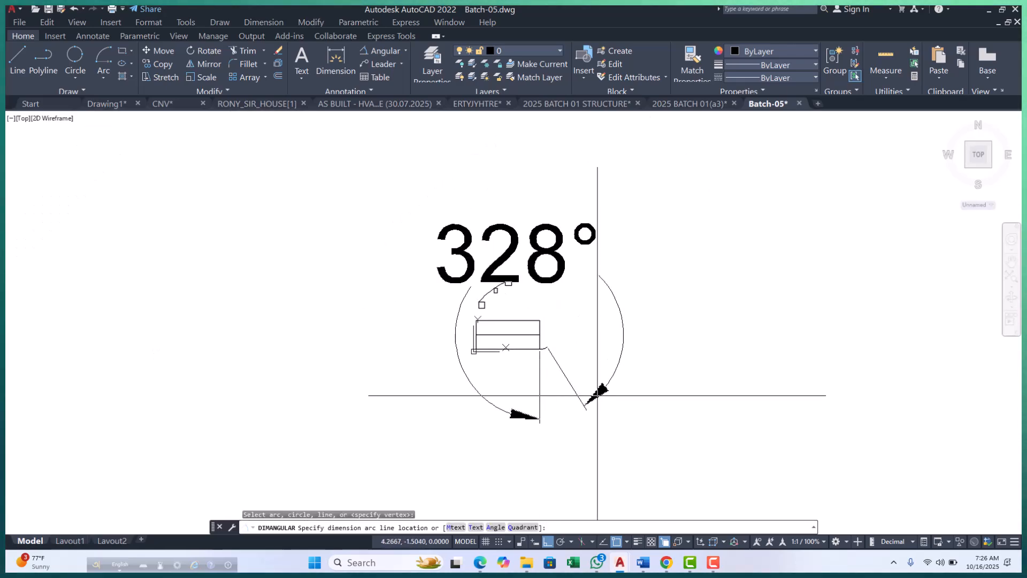
pyautogui.click(644, 408)
# Inspect the oversized angular dimension around the drawing and erase it.
pyautogui.scroll(2, 559, 306)
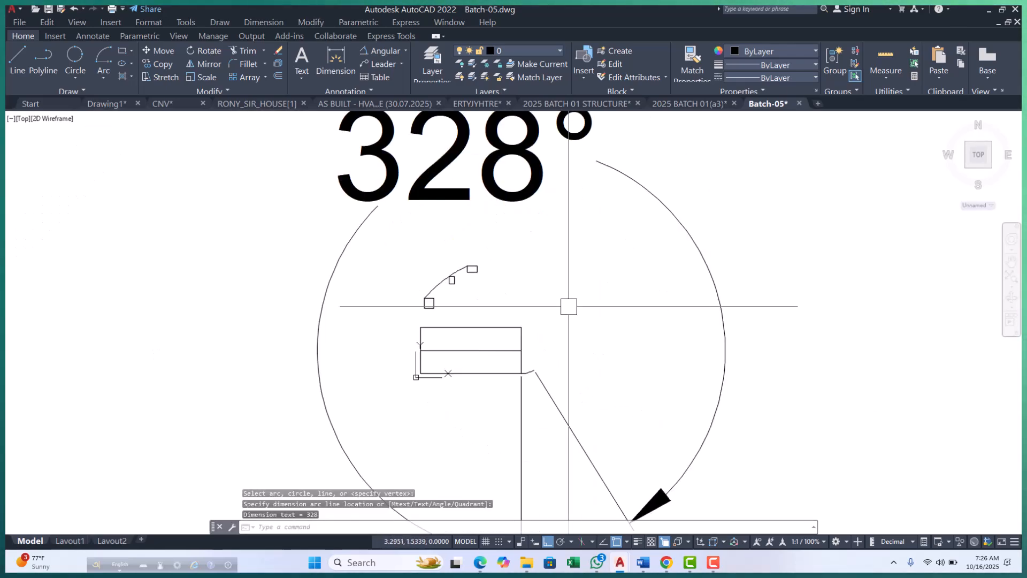
pyautogui.moveTo(556, 305); pyautogui.dragTo(400, 287, button='middle')
pyautogui.scroll(3, 267, 353)
pyautogui.scroll(-3, 275, 395)
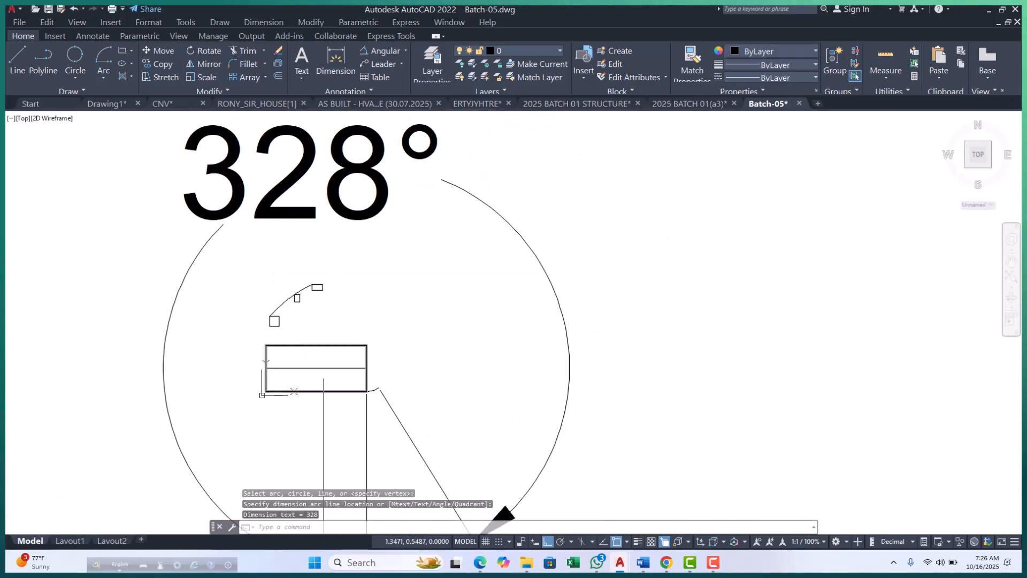
pyautogui.scroll(4, 321, 387)
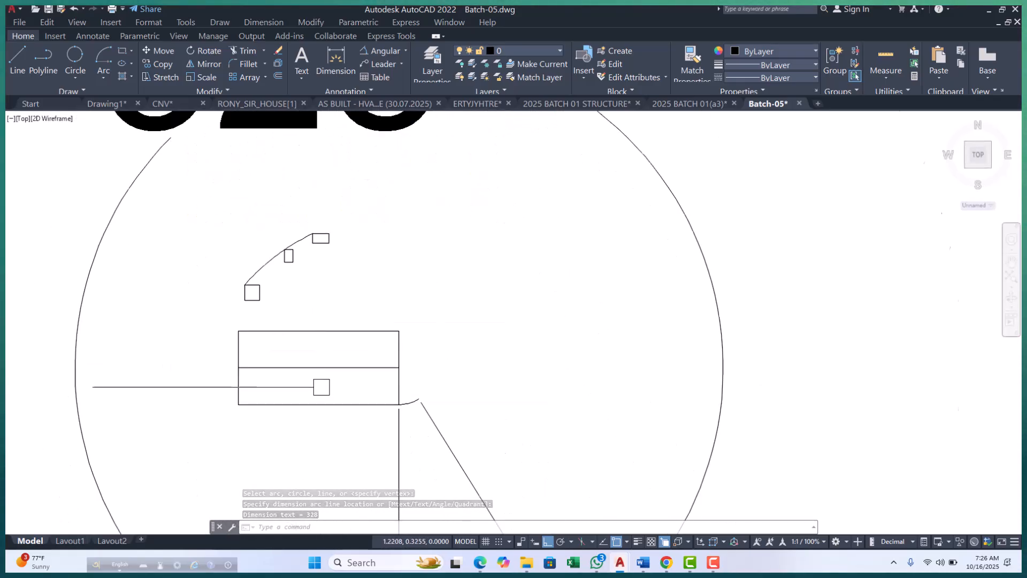
pyautogui.scroll(-6, 495, 382)
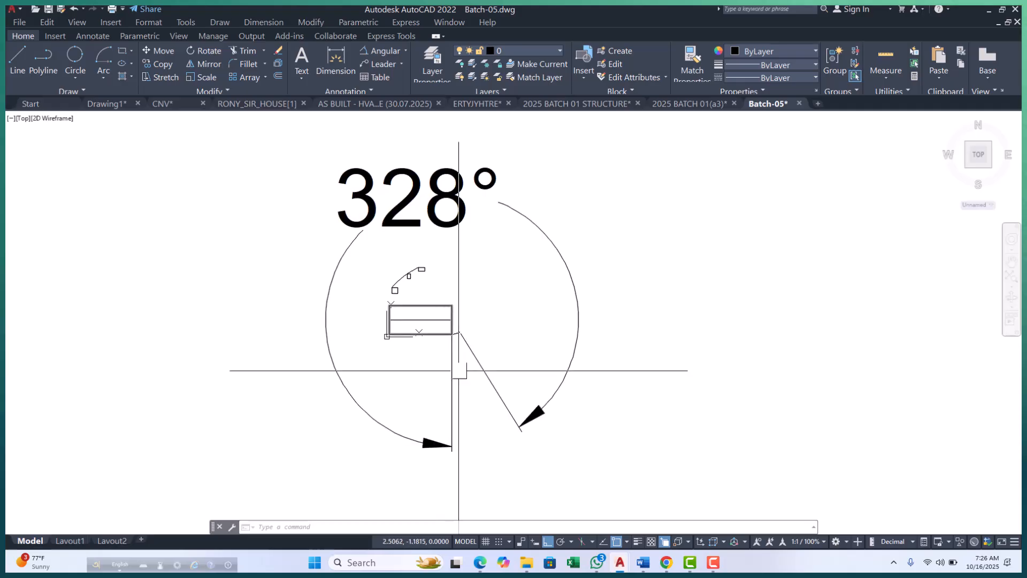
pyautogui.click(478, 364)
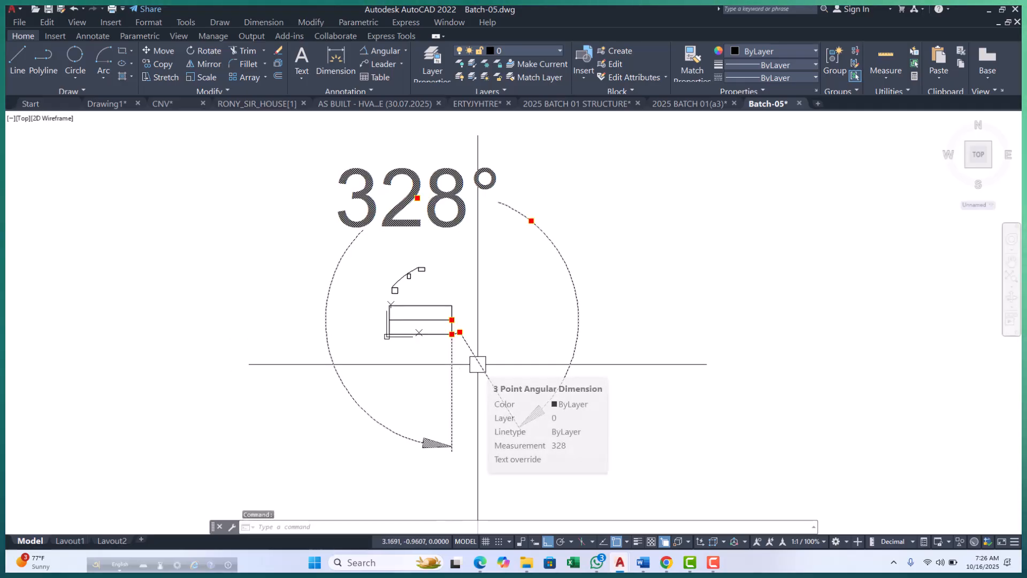
pyautogui.press('e')
pyautogui.press('Return')
pyautogui.press('Escape')
pyautogui.press('Escape')
pyautogui.scroll(8, 439, 329)
pyautogui.press('Escape')
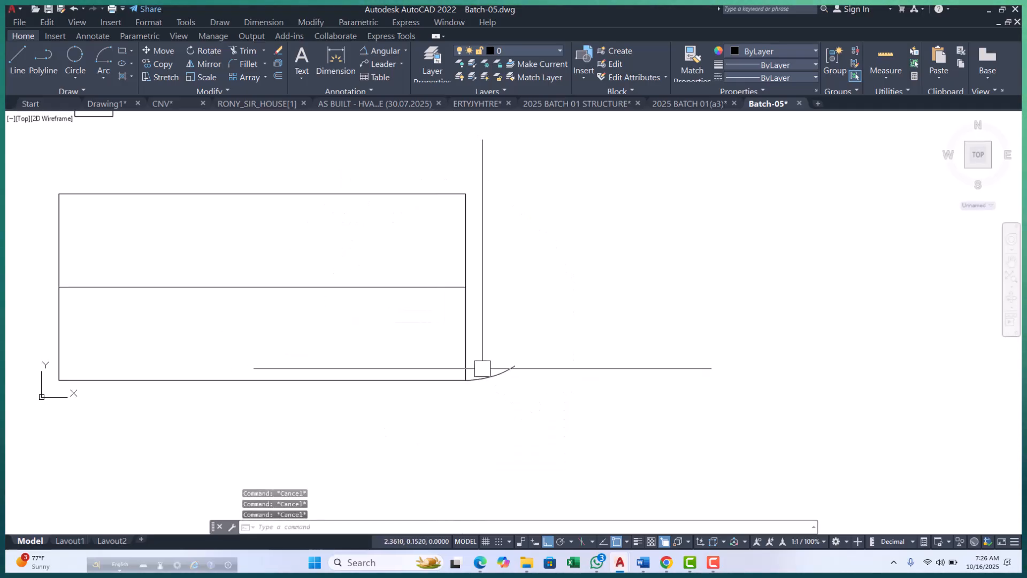
# Draw a Center, Start, End arc centered on the wide rectangle's left edge midpoint, from its lower-right corner to its upper-right corner.
pyautogui.moveTo(440, 319)
pyautogui.mouseDown(button='middle')
pyautogui.moveTo(438, 355)
pyautogui.moveTo(390, 367)
pyautogui.mouseUp(button='middle')
pyautogui.scroll(-3, 400, 344)
pyautogui.moveTo(469, 370); pyautogui.dragTo(459, 383, button='middle')
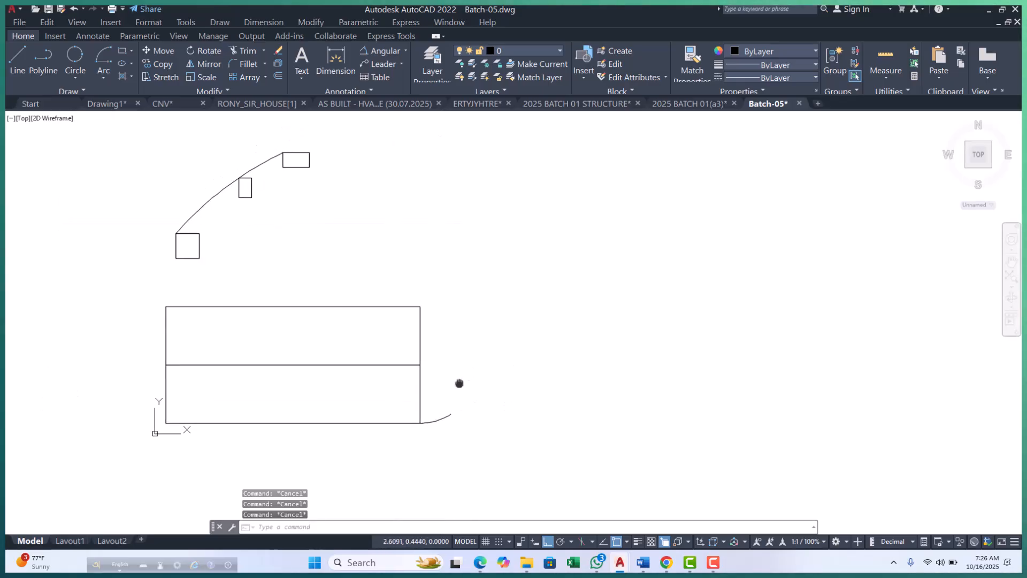
pyautogui.click(99, 78)
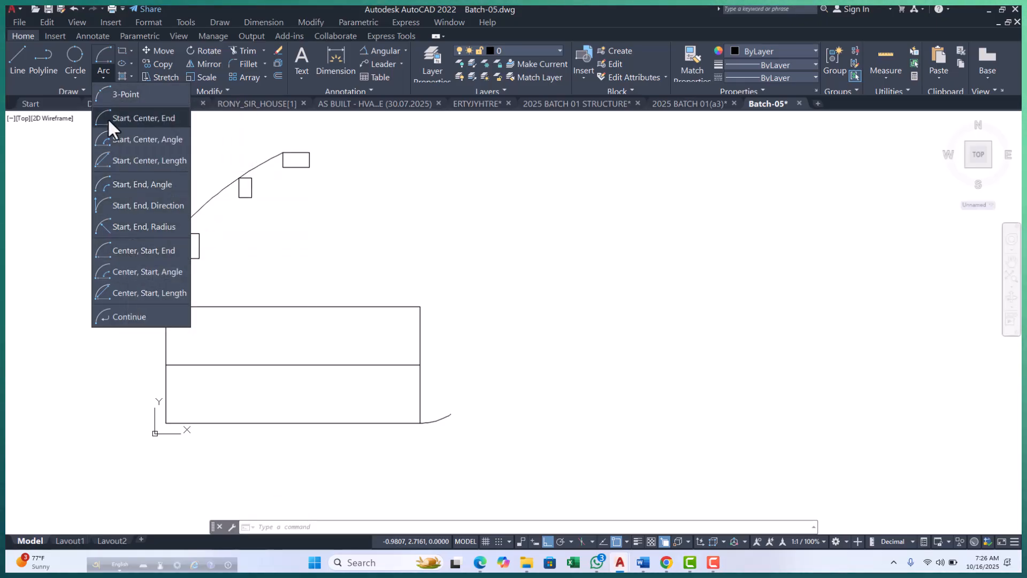
pyautogui.click(129, 252)
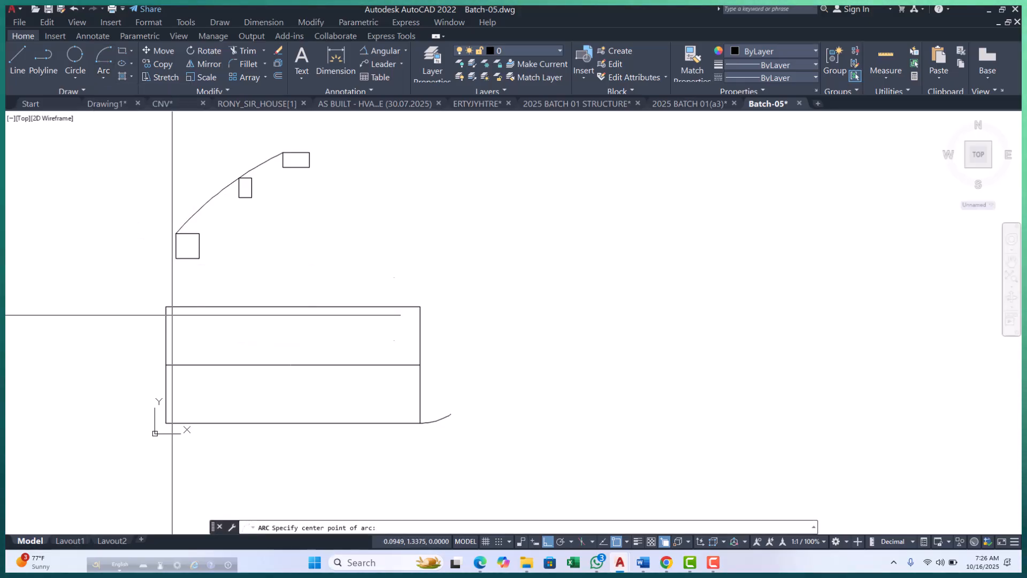
pyautogui.click(166, 365)
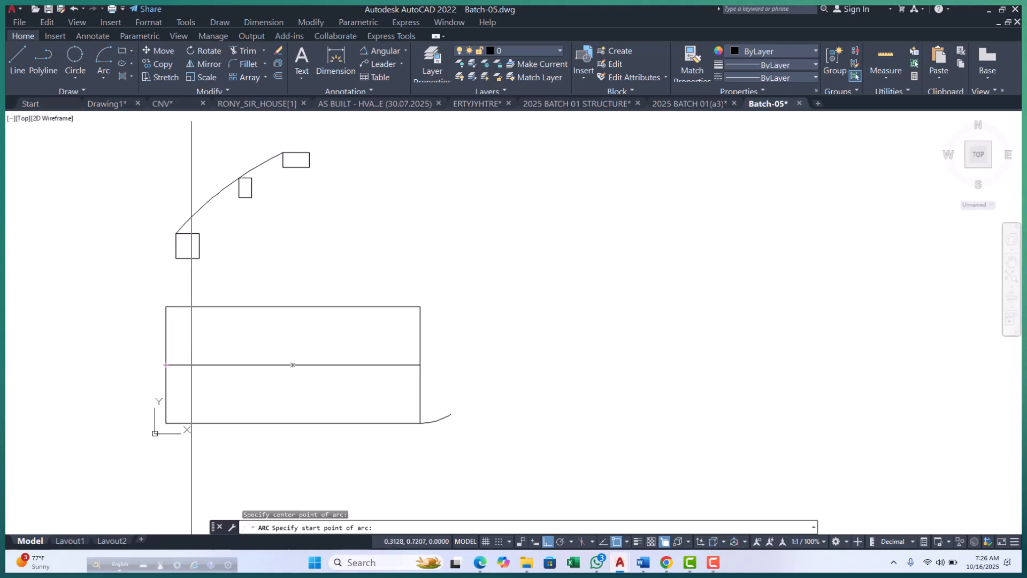
pyautogui.click(107, 75)
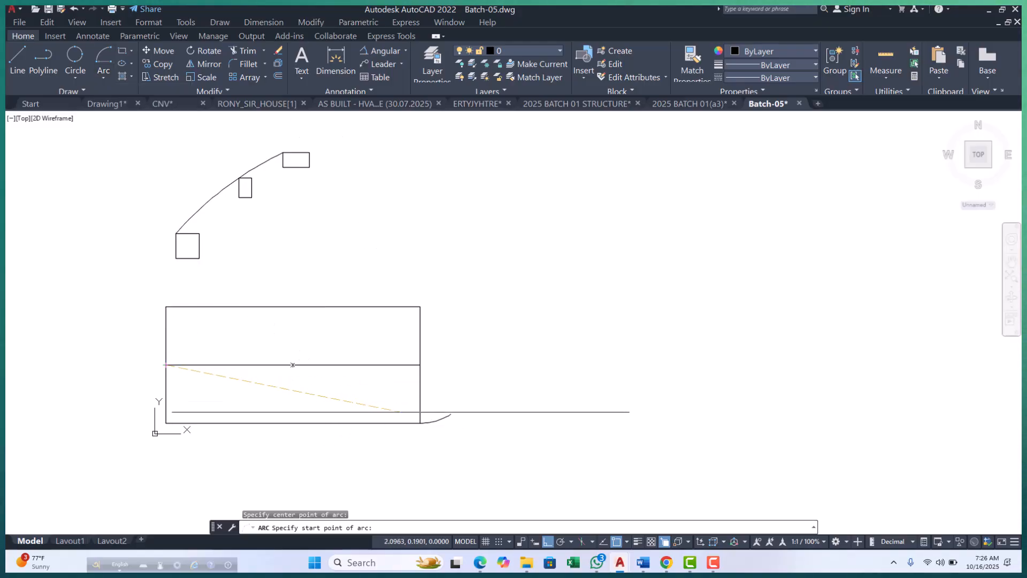
pyautogui.click(420, 423)
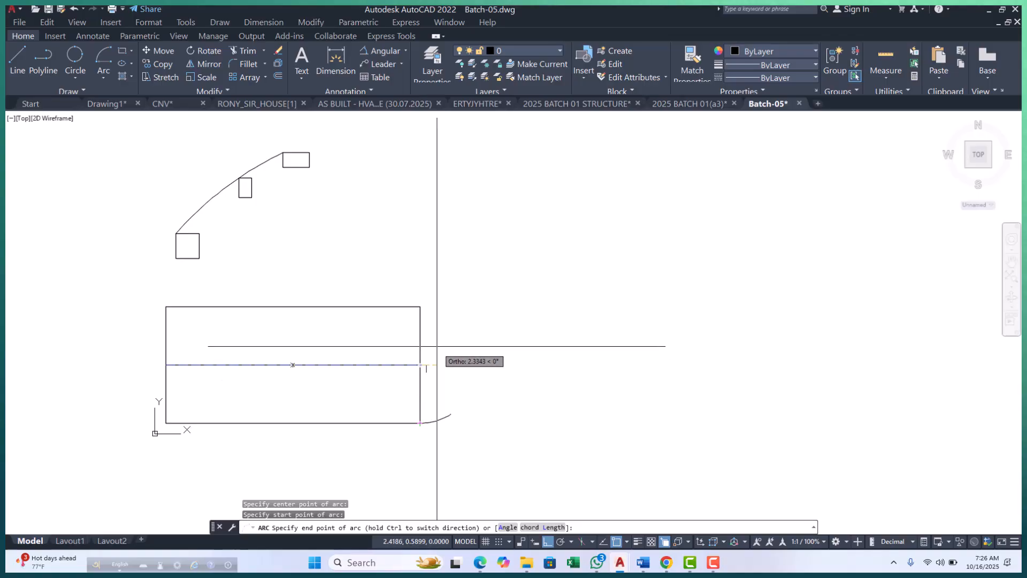
pyautogui.scroll(4, 402, 303)
pyautogui.scroll(-4, 432, 303)
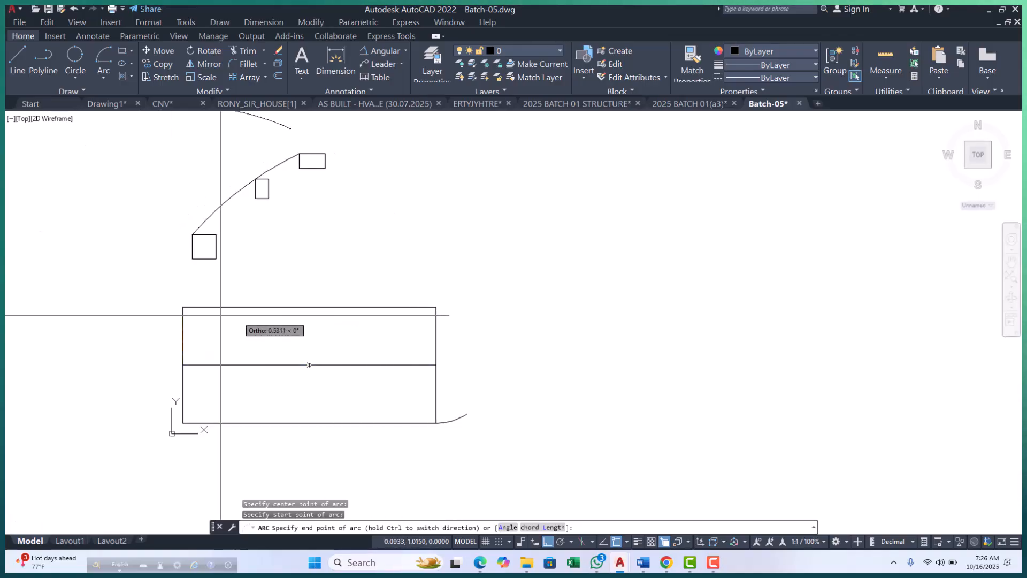
pyautogui.scroll(2, 434, 306)
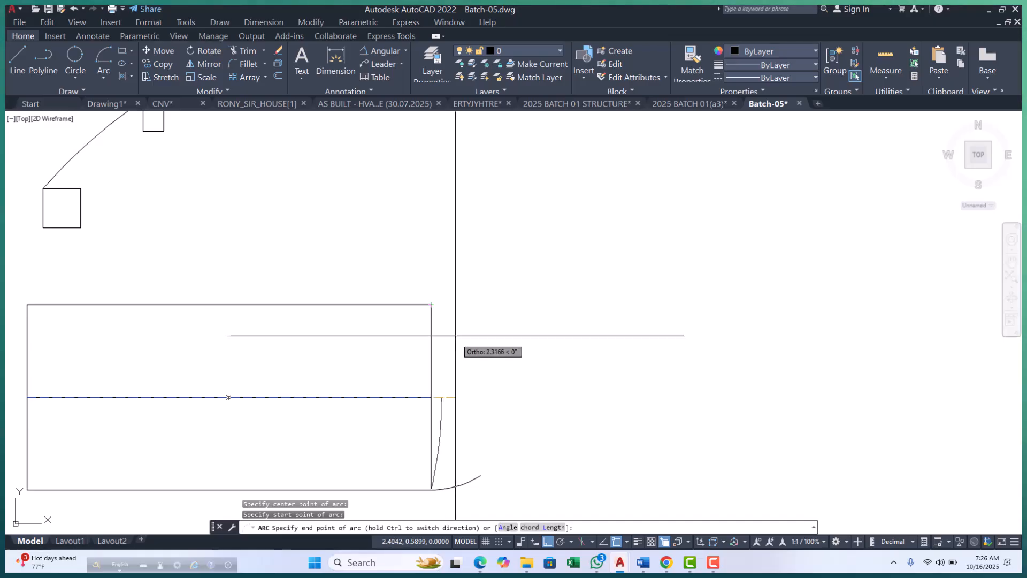
pyautogui.click(431, 305)
pyautogui.scroll(-2, 488, 240)
pyautogui.press('Escape')
pyautogui.press('Escape')
pyautogui.press('Escape')
# Examine the shallow arc along the wide rectangle's right edge and the short arc at its lower-right corner.
pyautogui.scroll(4, 452, 344)
pyautogui.click(476, 327)
pyautogui.scroll(-2, 476, 325)
pyautogui.press('Escape')
pyautogui.press('Escape')
pyautogui.scroll(2, 428, 286)
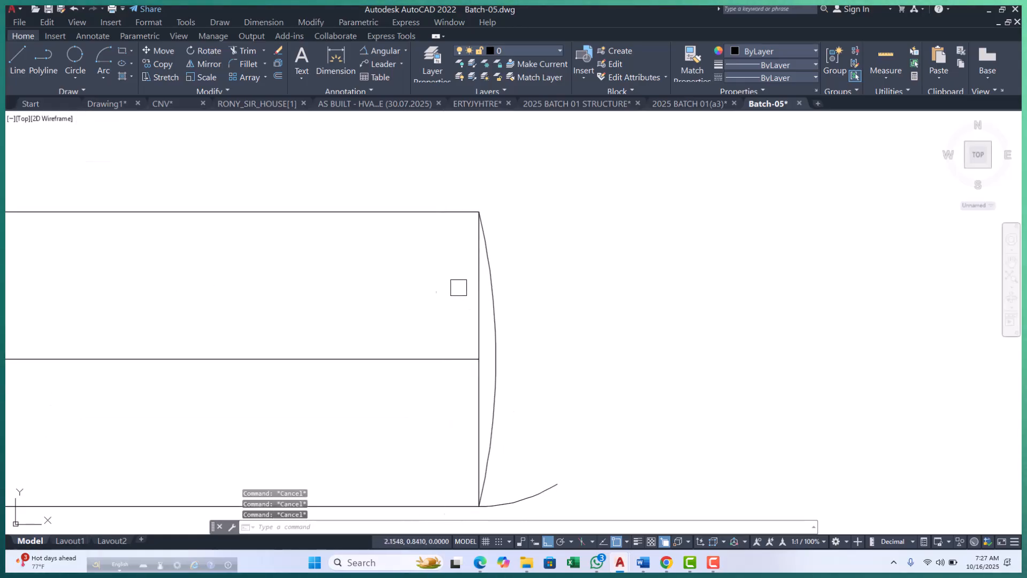
pyautogui.scroll(-2, 465, 284)
pyautogui.moveTo(509, 322); pyautogui.dragTo(519, 326, button='middle')
pyautogui.scroll(3, 493, 316)
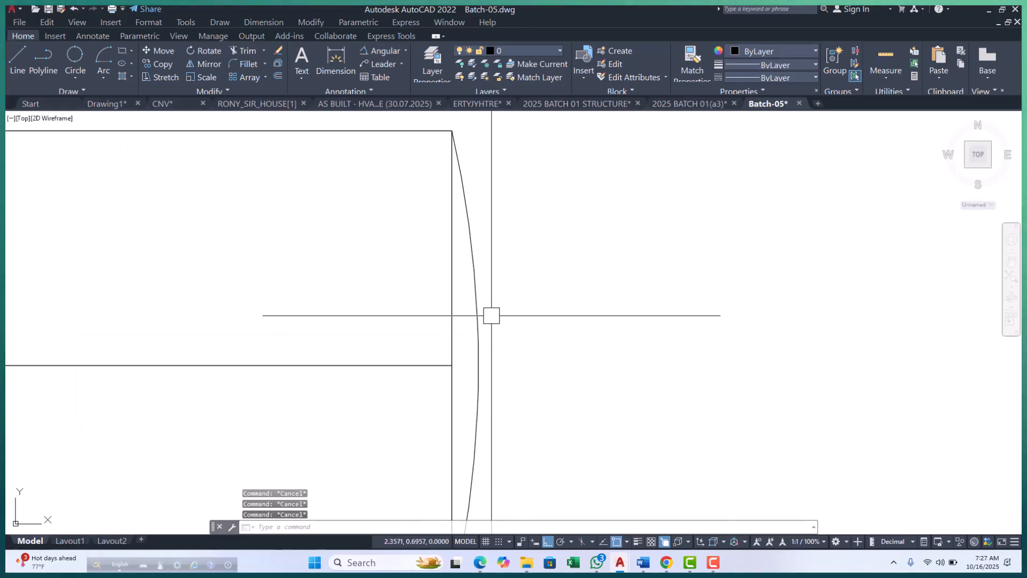
pyautogui.click(460, 204)
pyautogui.scroll(-5, 523, 274)
pyautogui.press('Escape')
pyautogui.scroll(4, 282, 260)
pyautogui.scroll(-2, 184, 233)
pyautogui.scroll(3, 593, 260)
pyautogui.click(573, 255)
pyautogui.scroll(-5, 573, 268)
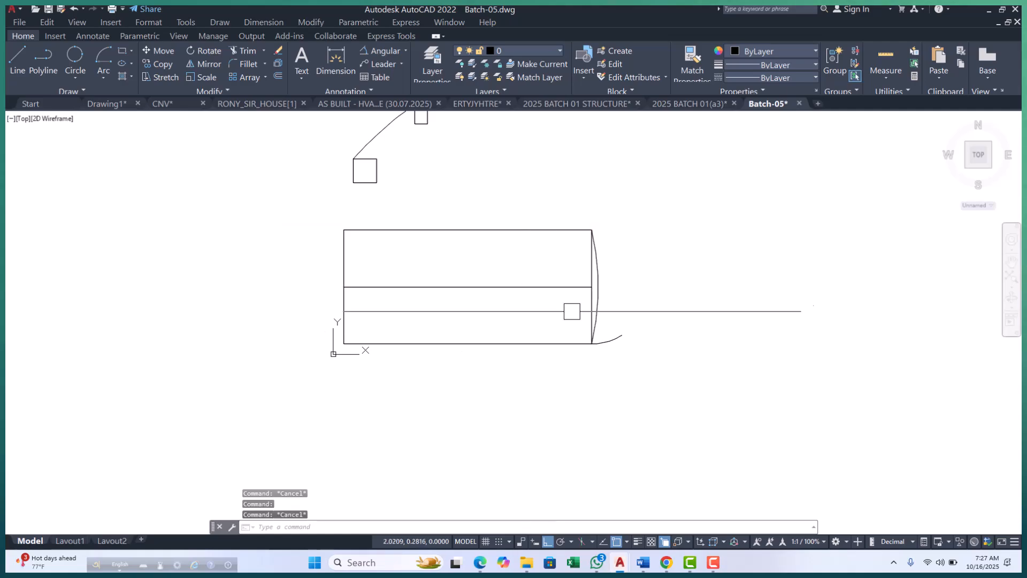
pyautogui.scroll(2, 618, 282)
pyautogui.click(635, 337)
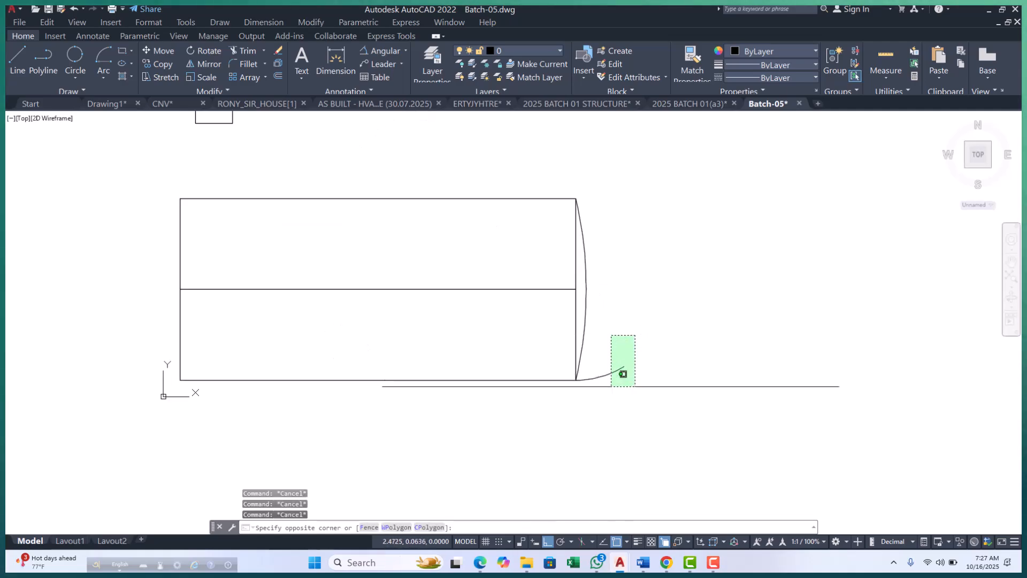
pyautogui.press('Escape')
pyautogui.press('Escape')
pyautogui.press('Escape')
pyautogui.press('Escape')
pyautogui.click(76, 75)
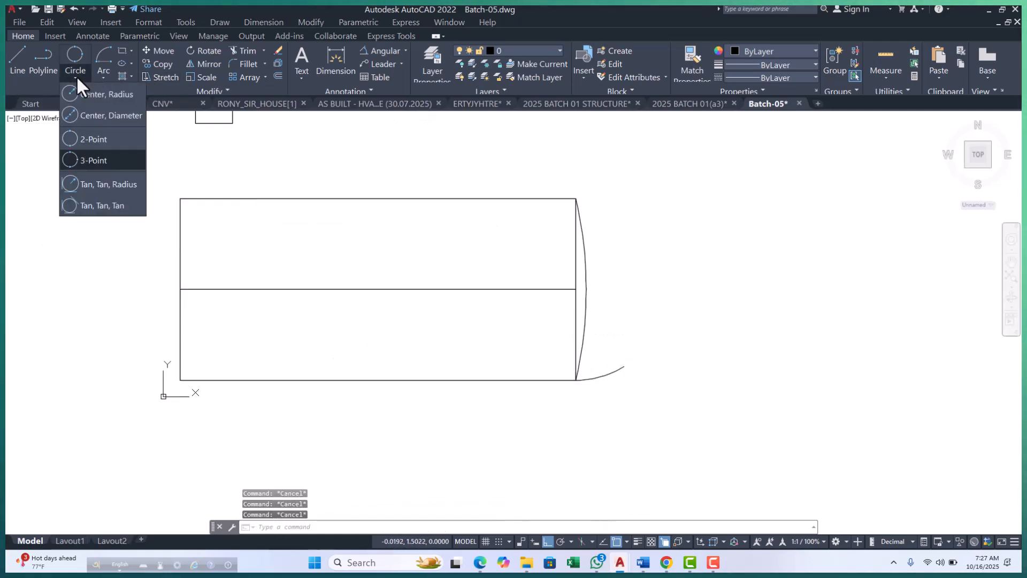
pyautogui.click(100, 72)
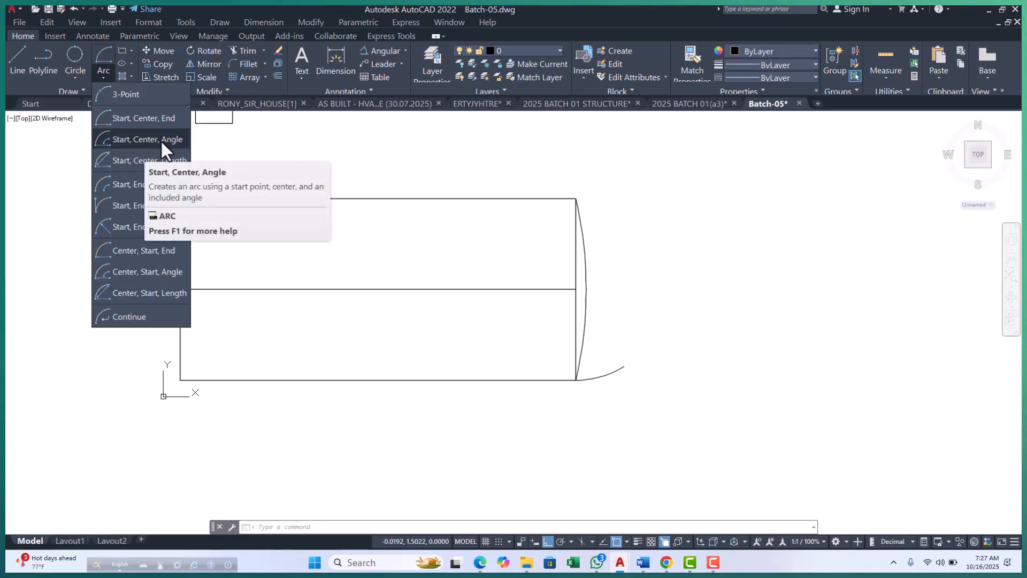
pyautogui.click(680, 337)
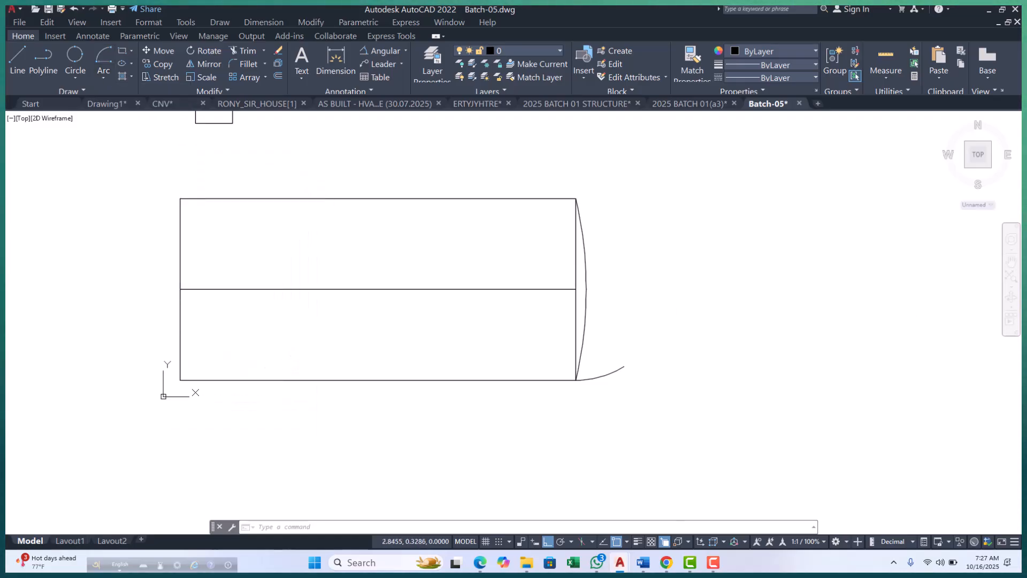
pyautogui.press('Escape')
pyautogui.press('Escape')
pyautogui.press('Escape')
pyautogui.click(104, 79)
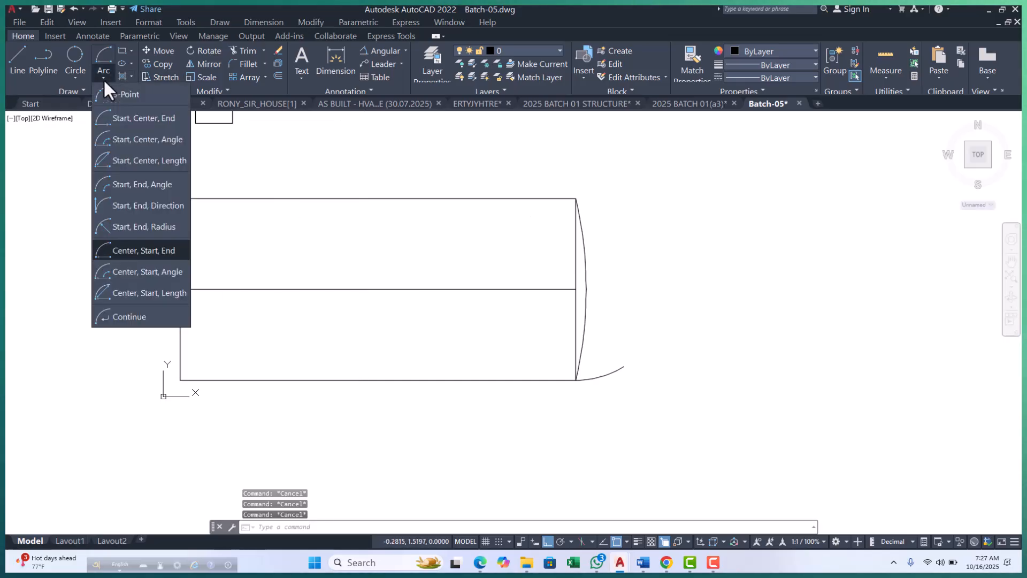
pyautogui.click(137, 161)
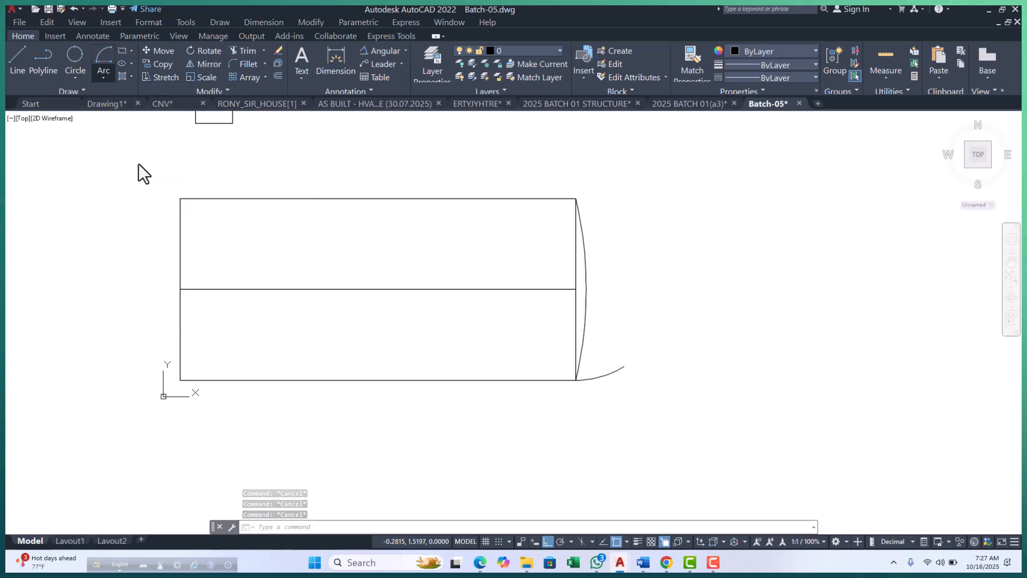
pyautogui.press('Escape')
# Draw a Start, Center, Angle arc from the wide rectangle's lower-right corner, centered on its right edge midpoint, with a 47° included angle.
pyautogui.click(100, 77)
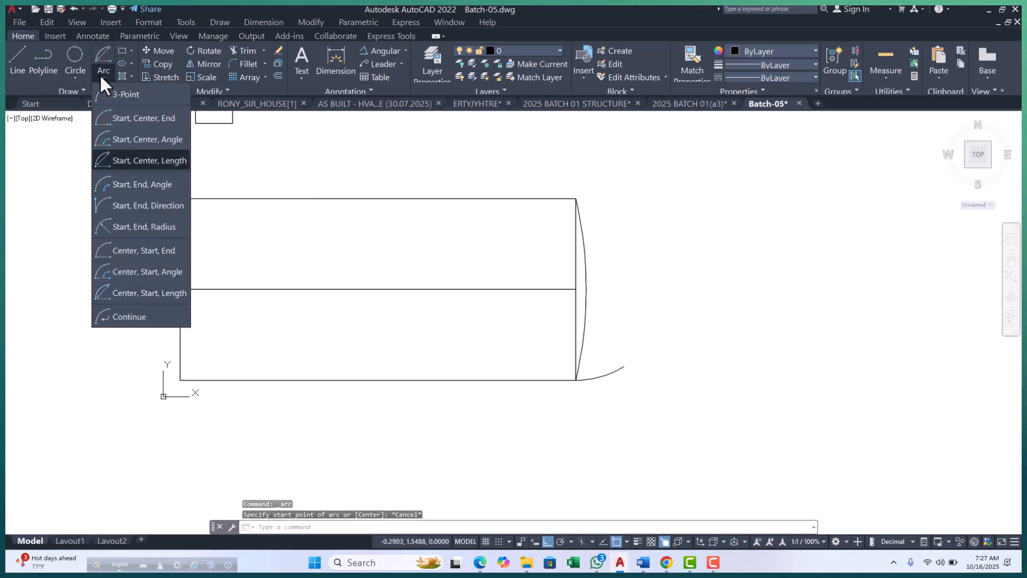
pyautogui.click(129, 142)
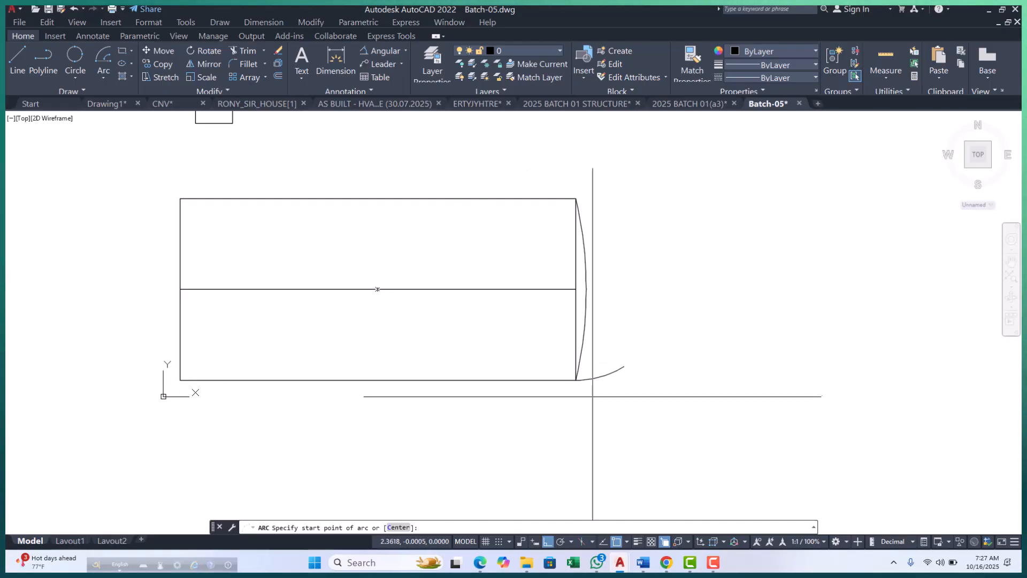
pyautogui.scroll(4, 595, 393)
pyautogui.click(548, 362)
pyautogui.scroll(-4, 546, 458)
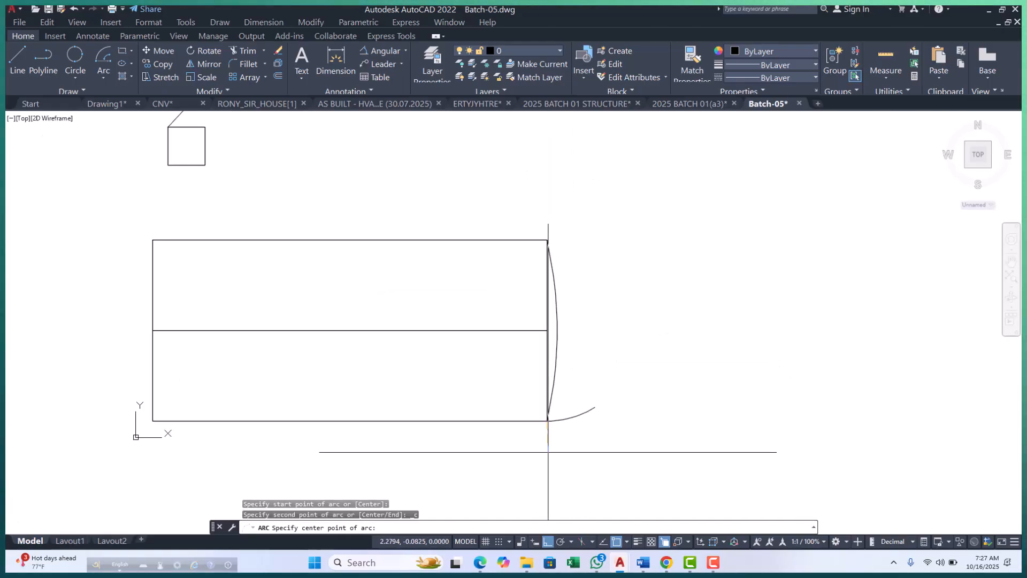
pyautogui.scroll(2, 531, 333)
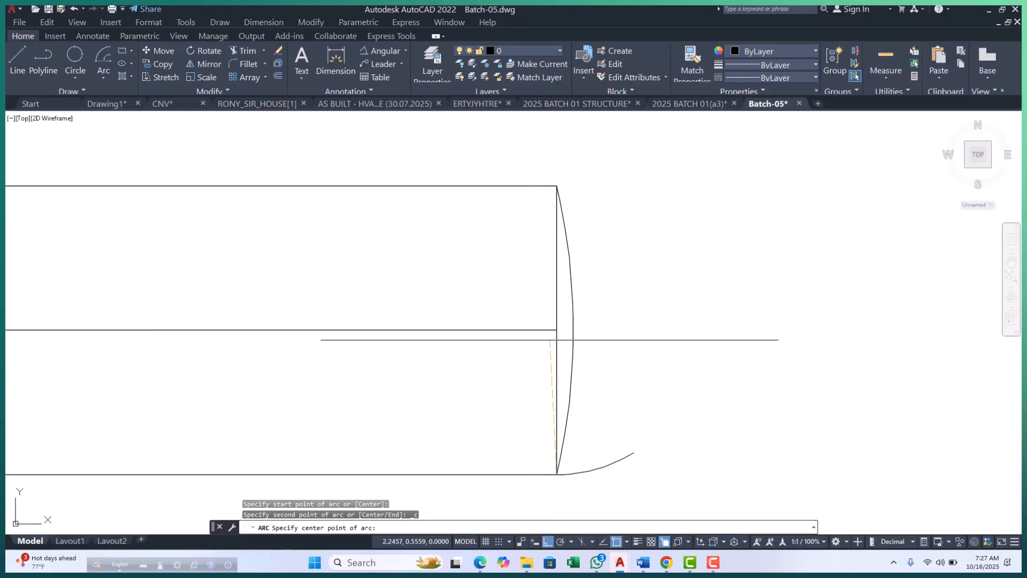
pyautogui.click(557, 330)
pyautogui.scroll(-4, 584, 391)
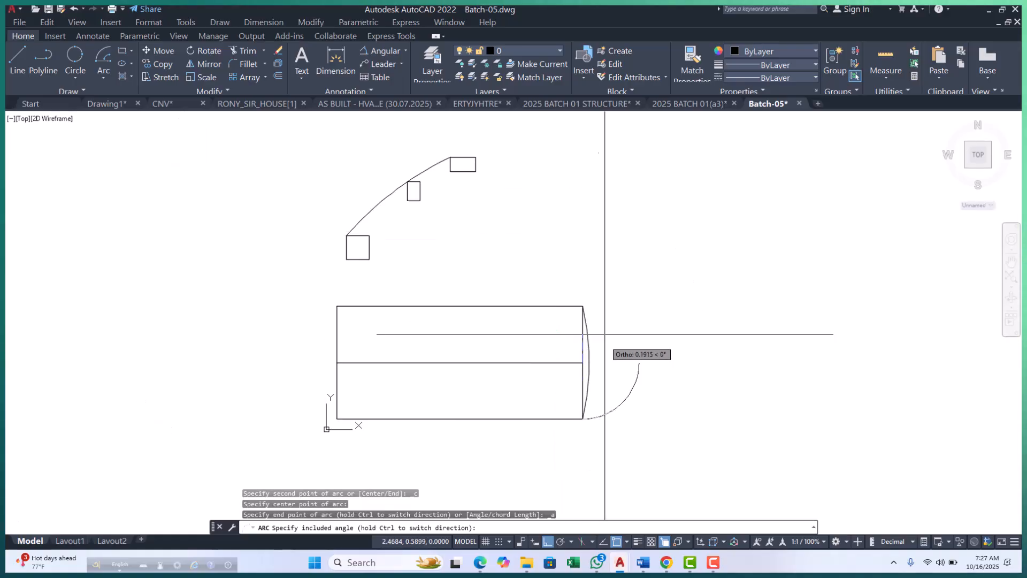
pyautogui.scroll(3, 610, 332)
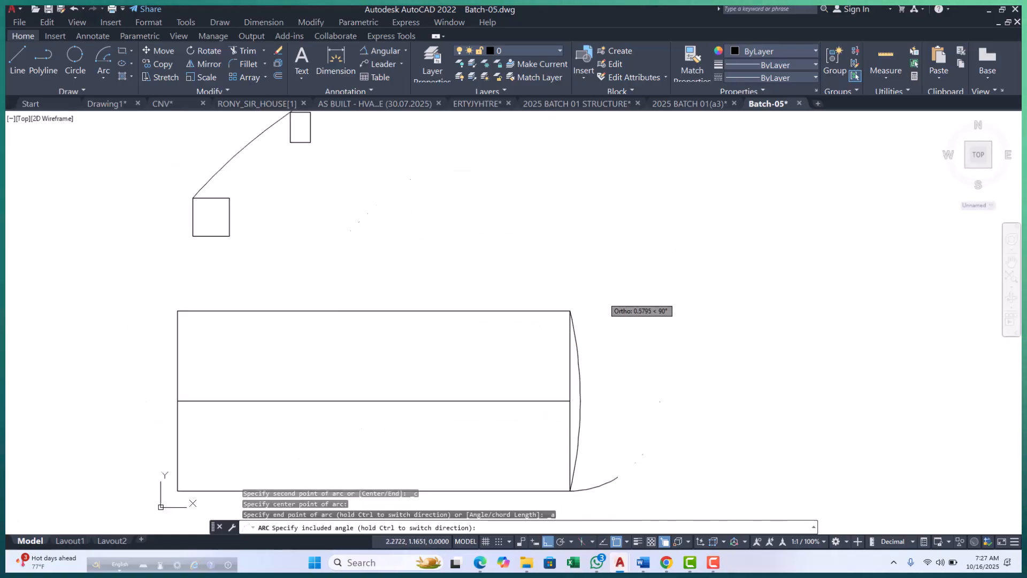
pyautogui.scroll(-2, 616, 334)
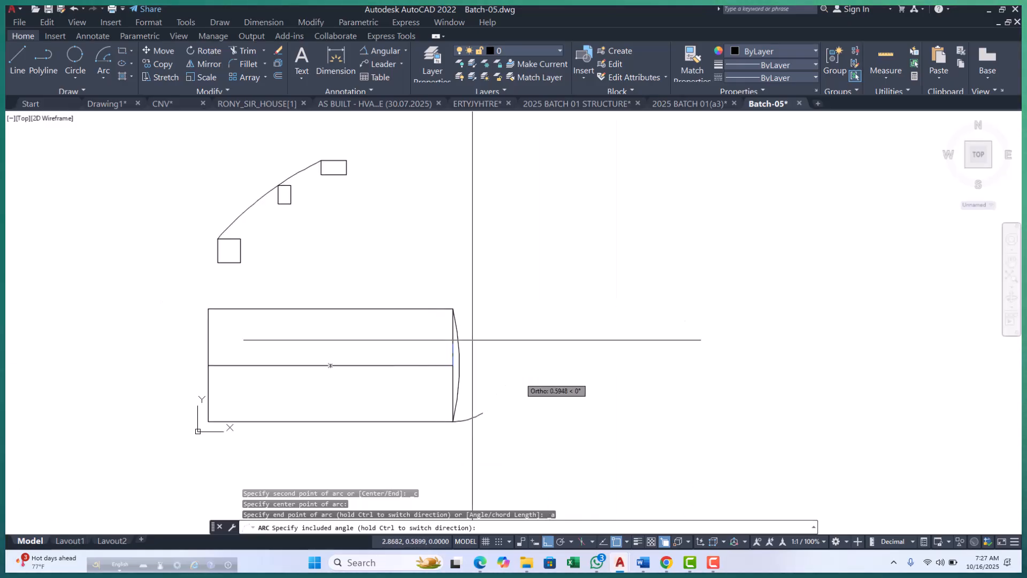
pyautogui.scroll(2, 457, 230)
pyautogui.scroll(-10, 486, 321)
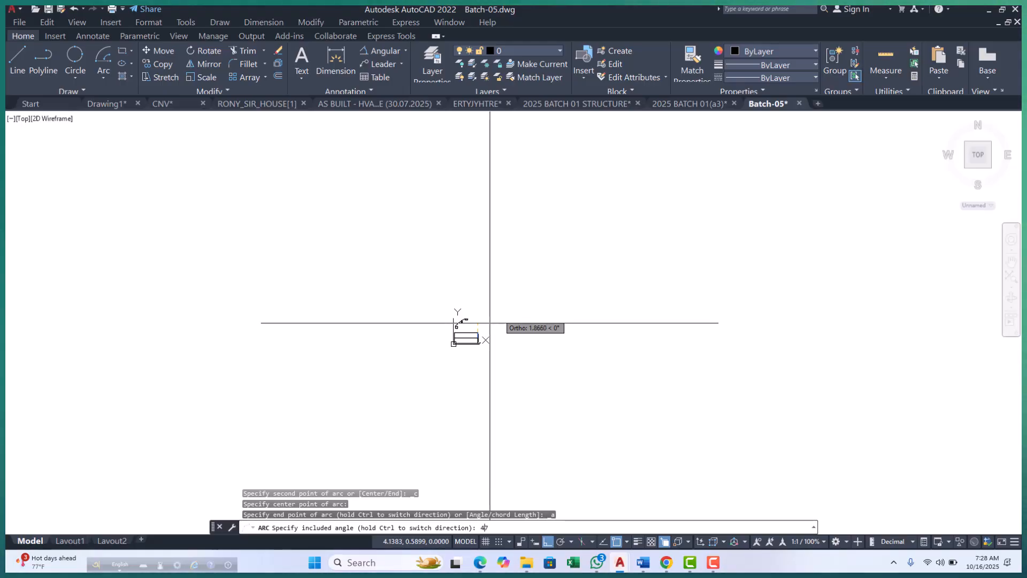
pyautogui.press('Return')
pyautogui.scroll(10, 497, 314)
pyautogui.press('Return')
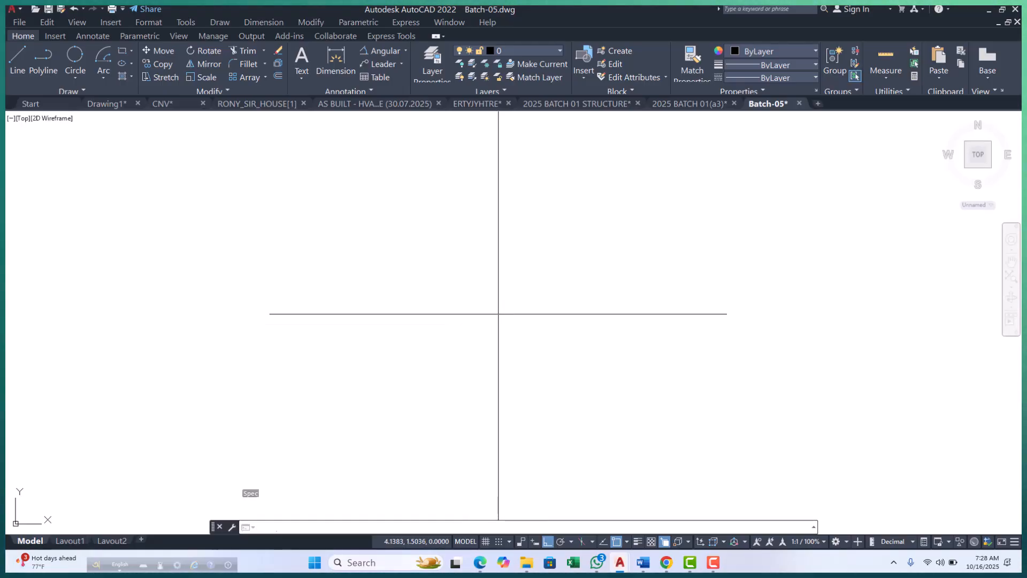
pyautogui.scroll(-4, 392, 358)
pyautogui.scroll(-7, 409, 351)
pyautogui.scroll(7, 384, 393)
pyautogui.scroll(6, 350, 270)
pyautogui.press('Escape')
pyautogui.press('Escape')
# Erase both short arcs that start at the wide rectangle's lower-right corner.
pyautogui.scroll(-6, 382, 319)
pyautogui.scroll(2, 387, 321)
pyautogui.click(377, 354)
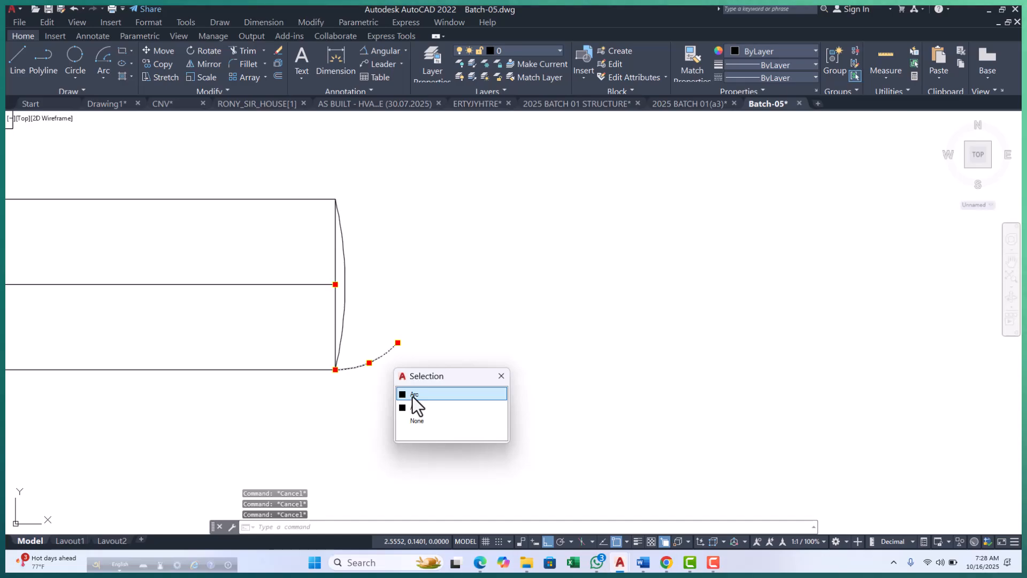
pyautogui.click(412, 397)
pyautogui.write('e')
pyautogui.press('Return')
pyautogui.click(396, 379)
pyautogui.click(362, 355)
pyautogui.press('Delete')
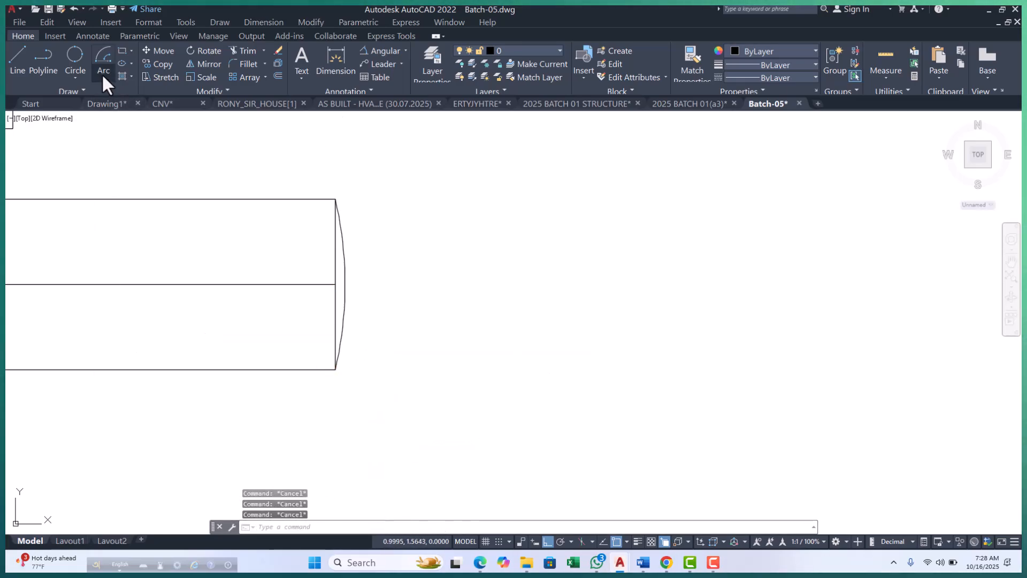
# Draw a Start, Center, Angle arc from the wide rectangle's lower-right corner, centered on the middle line's midpoint, with a 50° included angle.
pyautogui.click(102, 74)
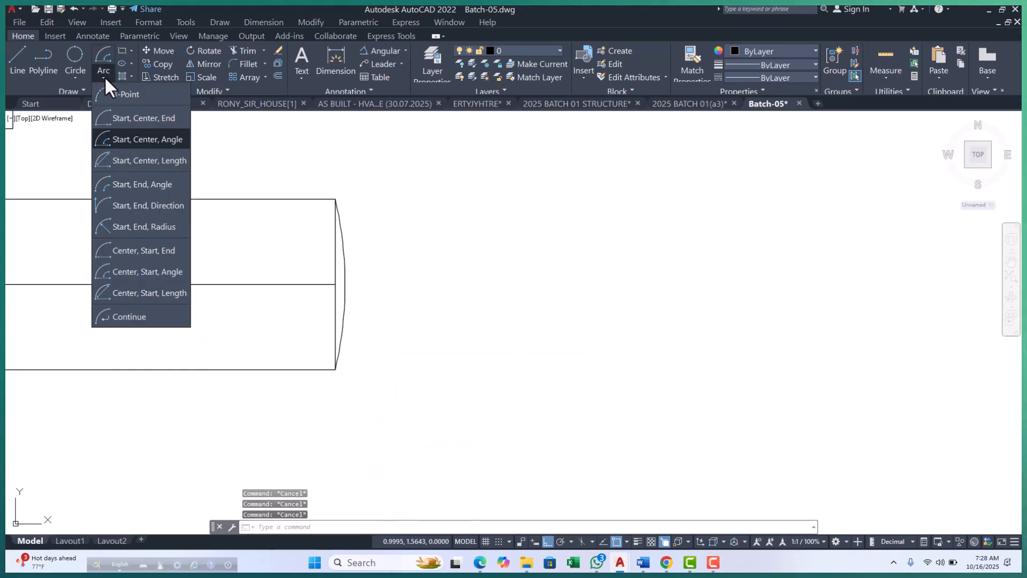
pyautogui.click(140, 144)
pyautogui.scroll(4, 280, 377)
pyautogui.click(418, 357)
pyautogui.scroll(-5, 412, 374)
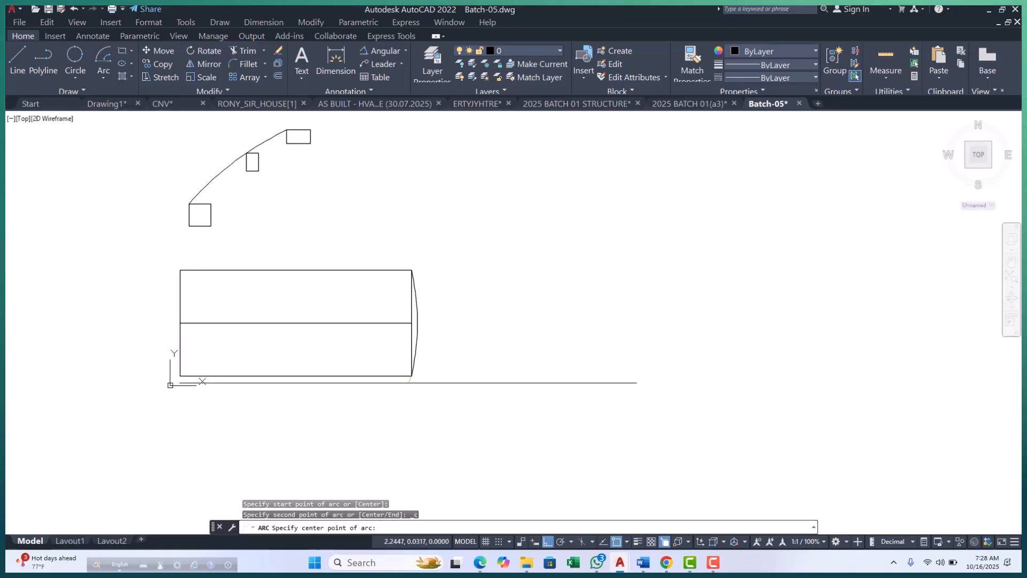
pyautogui.click(295, 323)
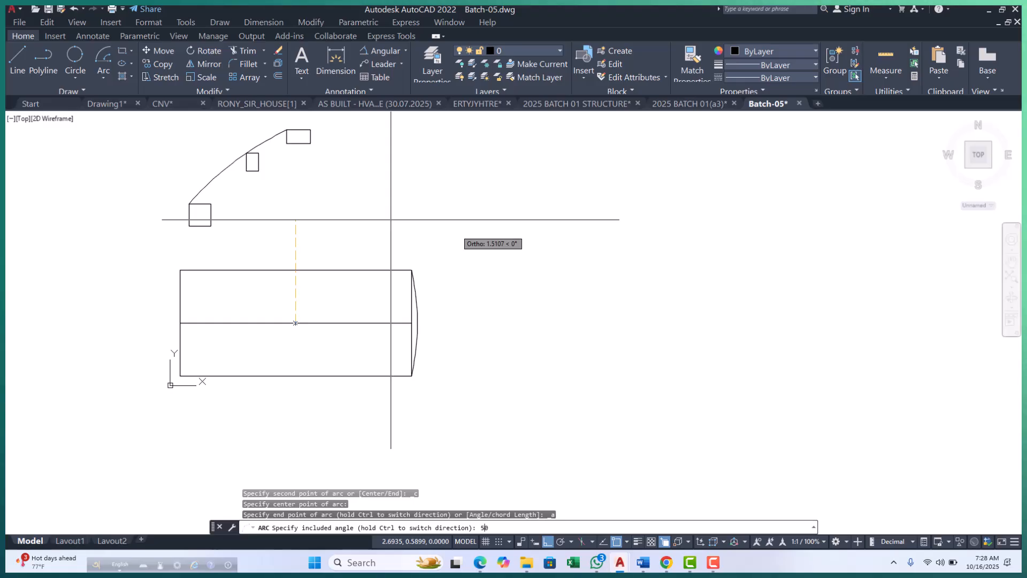
pyautogui.write('50')
pyautogui.press('Return')
pyautogui.scroll(3, 424, 298)
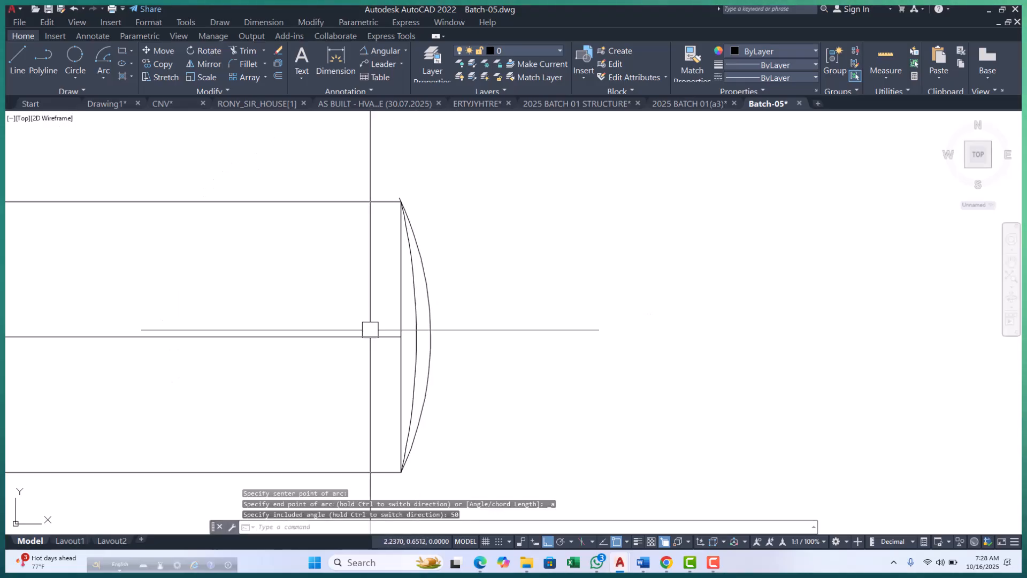
# Place an angular dimension on the outer arc along the wide rectangle's right edge and erase it again.
pyautogui.click(223, 336)
pyautogui.click(351, 320)
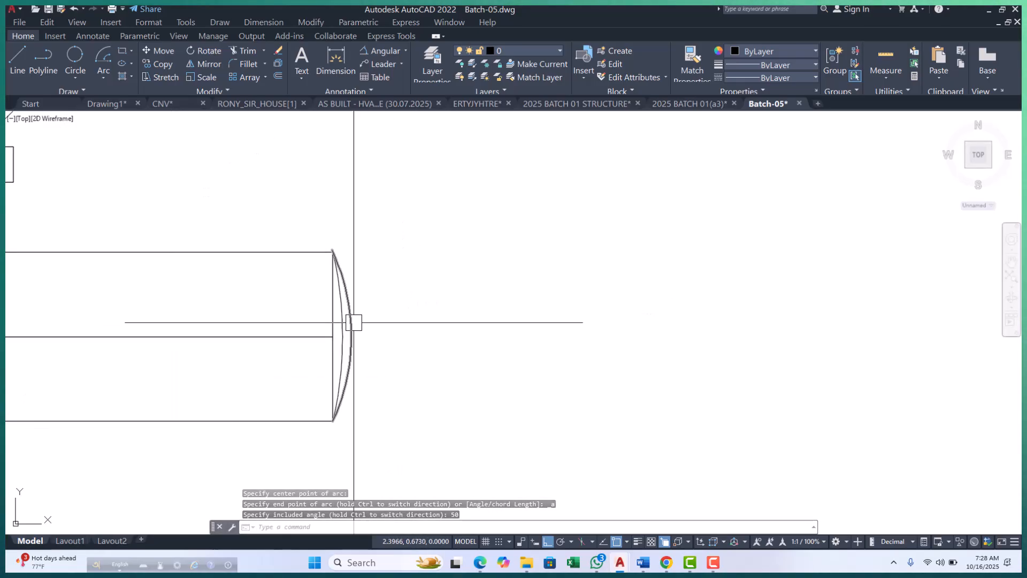
pyautogui.click(376, 49)
pyautogui.click(353, 338)
pyautogui.scroll(-5, 375, 343)
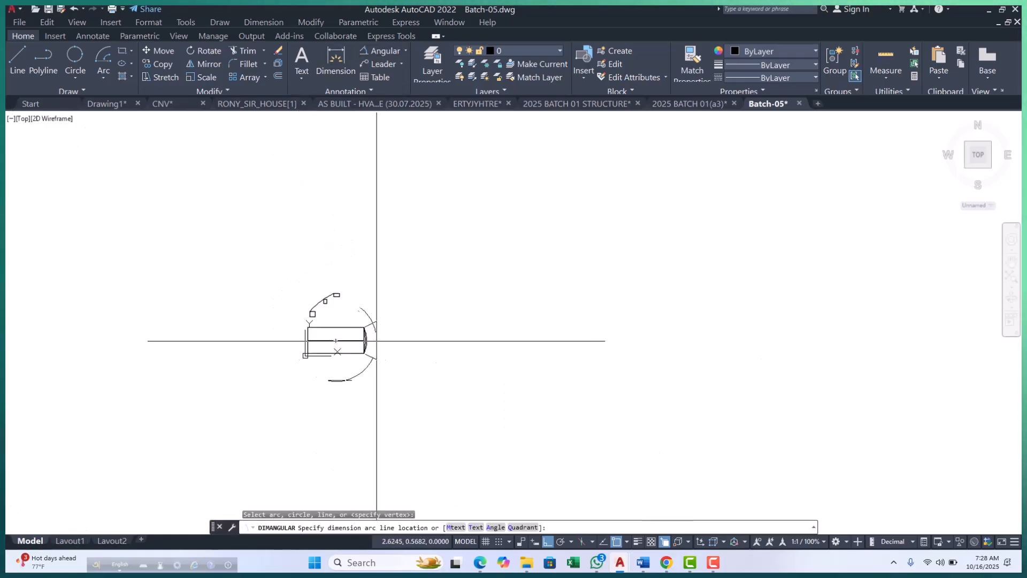
pyautogui.click(408, 346)
pyautogui.scroll(2, 401, 343)
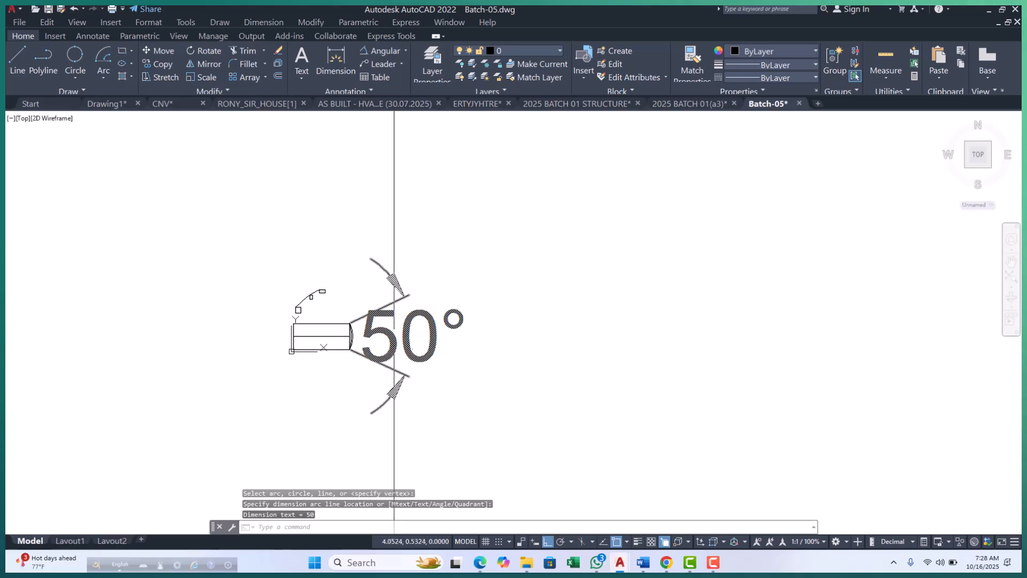
pyautogui.write('e')
pyautogui.press('Return')
pyautogui.scroll(4, 321, 345)
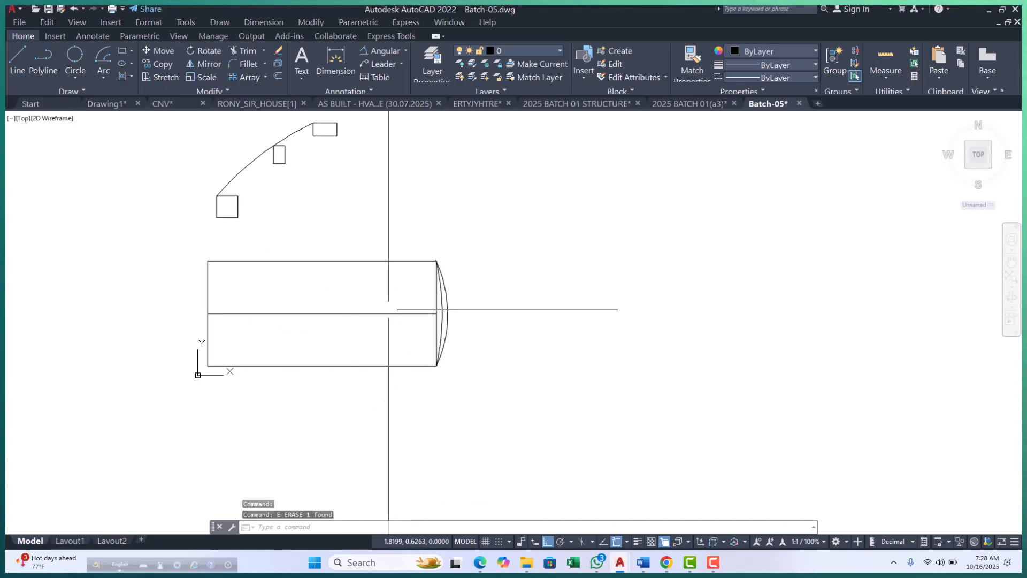
pyautogui.click(102, 78)
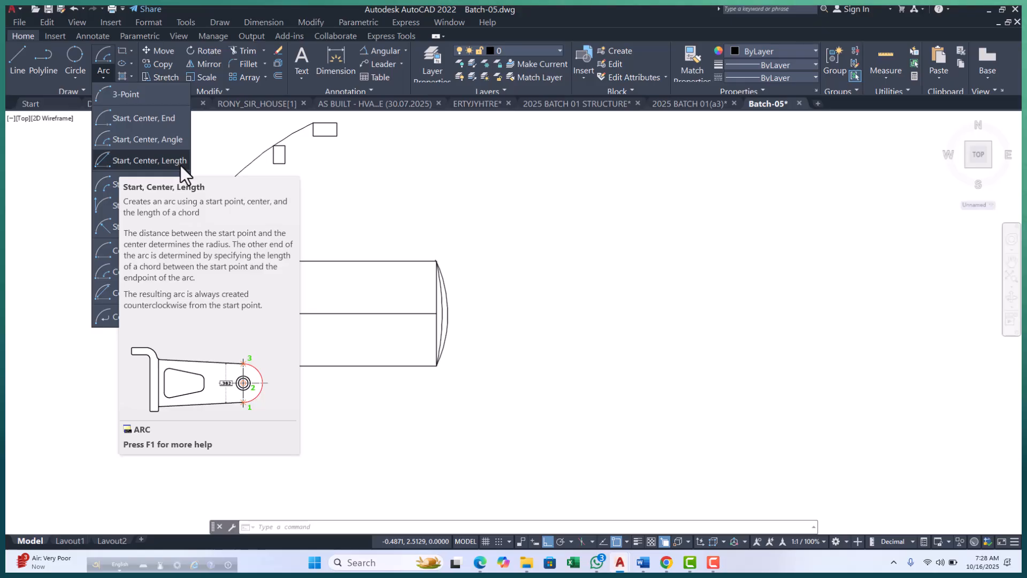
pyautogui.click(413, 330)
pyautogui.scroll(4, 442, 314)
pyautogui.press('Escape')
pyautogui.press('Escape')
pyautogui.press('Escape')
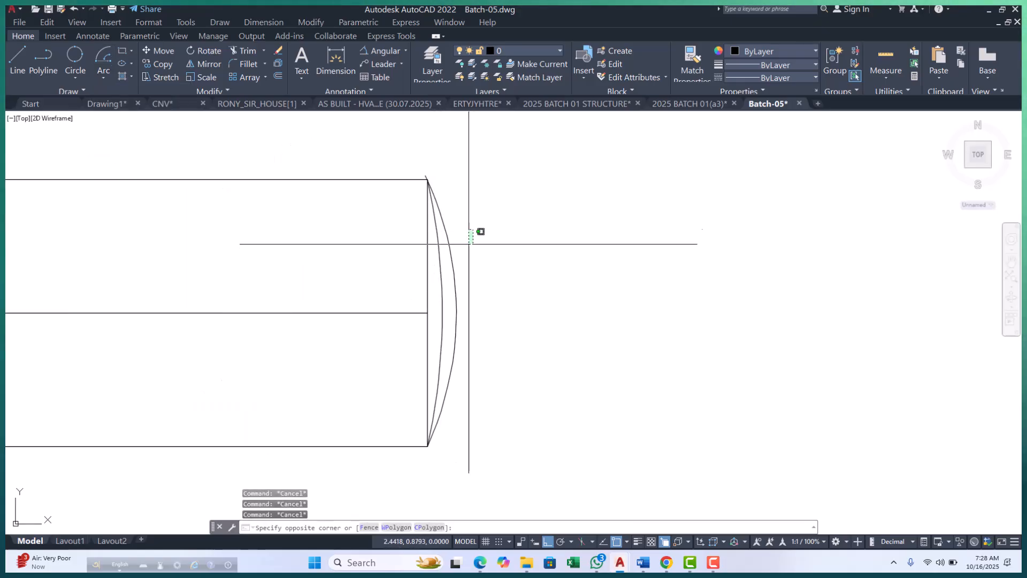
# Erase the two shallow arcs along the wide rectangle's right edge.
pyautogui.click(433, 277)
pyautogui.write('e')
pyautogui.press('Return')
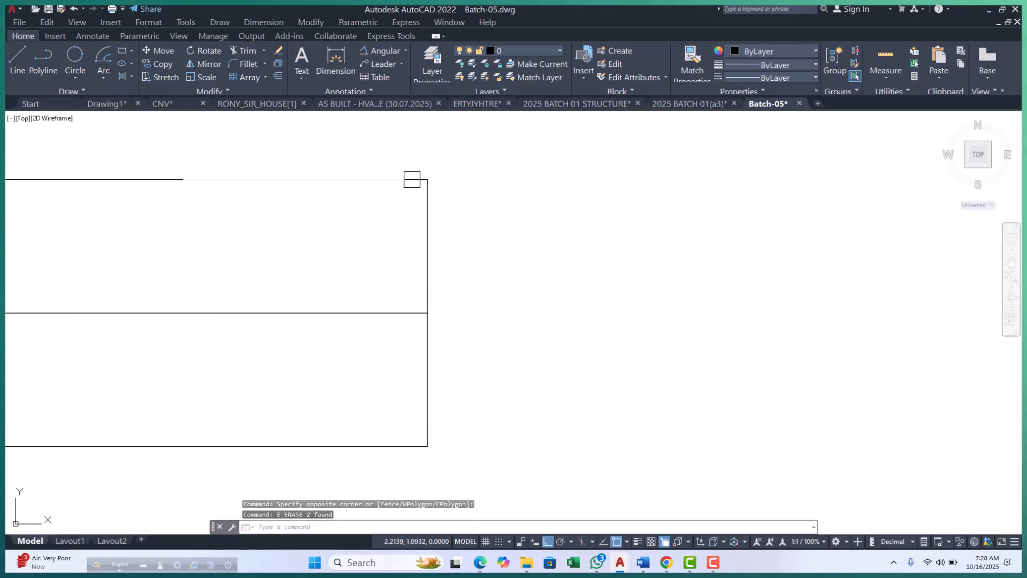
# Draw a Start, Center, Length arc from the wide rectangle's lower-right corner, centered on its right edge midpoint, with a chord length of 1.
pyautogui.moveTo(419, 339); pyautogui.dragTo(427, 368, button='middle')
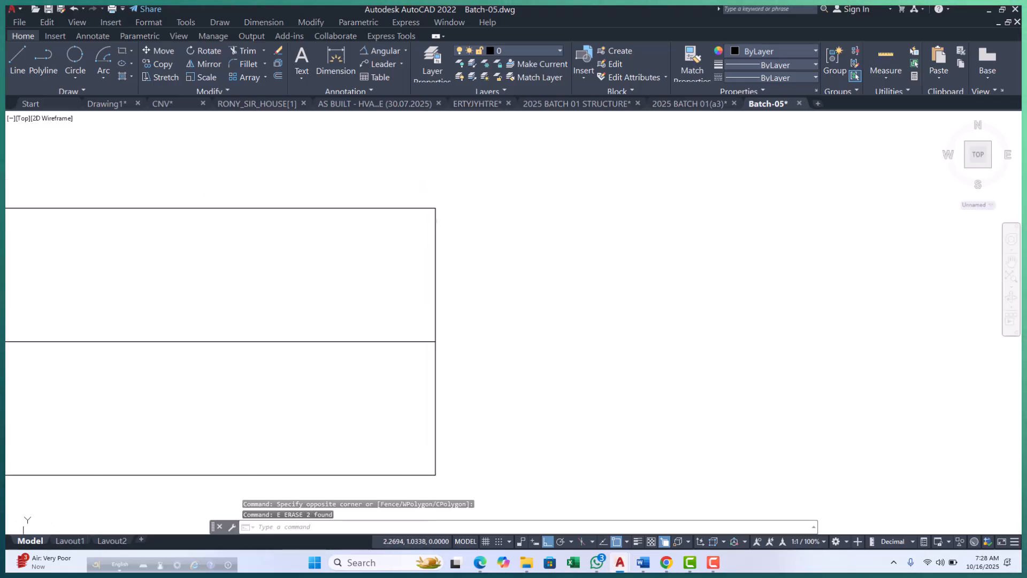
pyautogui.click(104, 77)
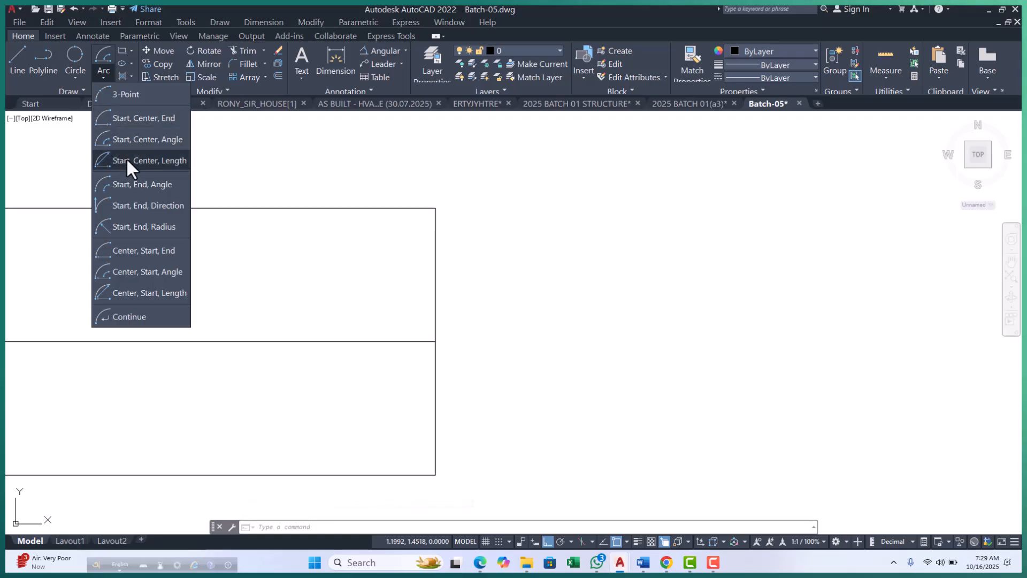
pyautogui.click(150, 162)
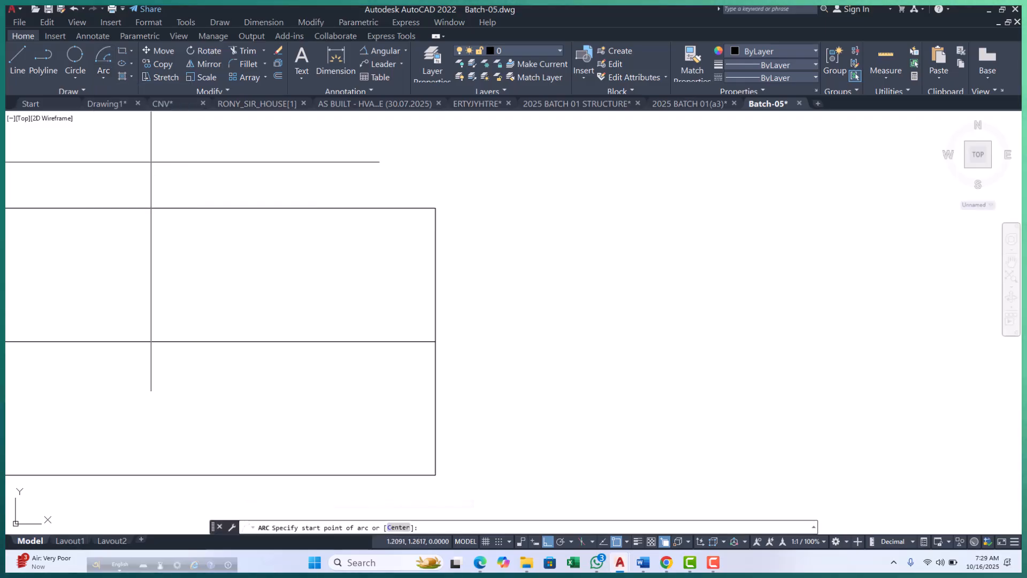
pyautogui.click(436, 475)
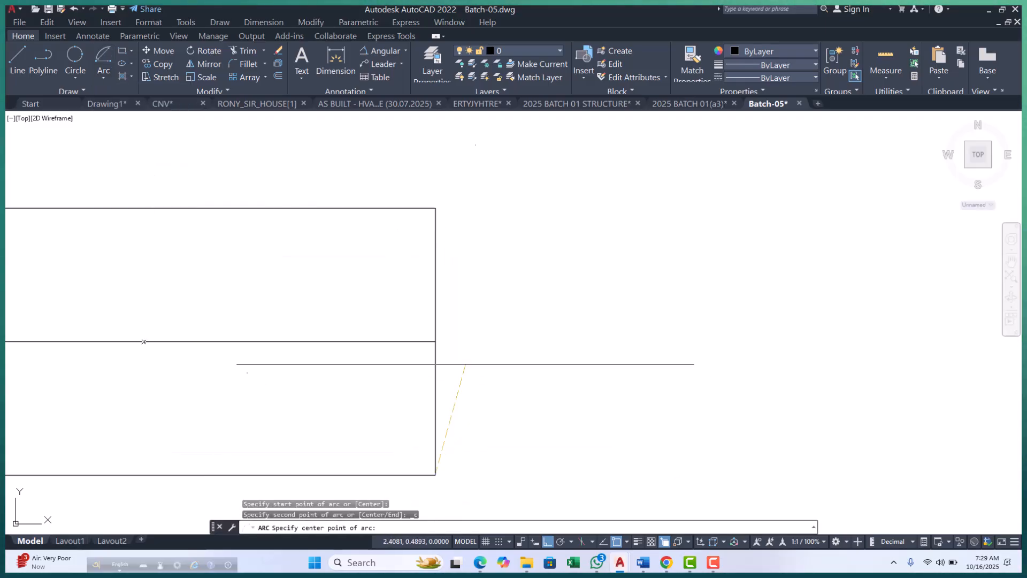
pyautogui.click(436, 341)
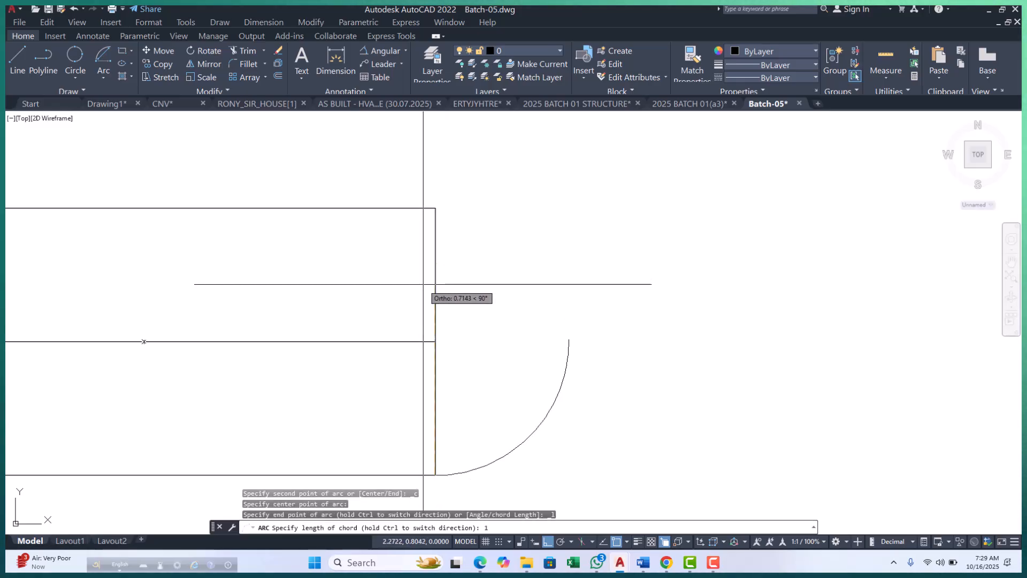
pyautogui.press('Return')
pyautogui.scroll(-4, 460, 257)
pyautogui.click(503, 291)
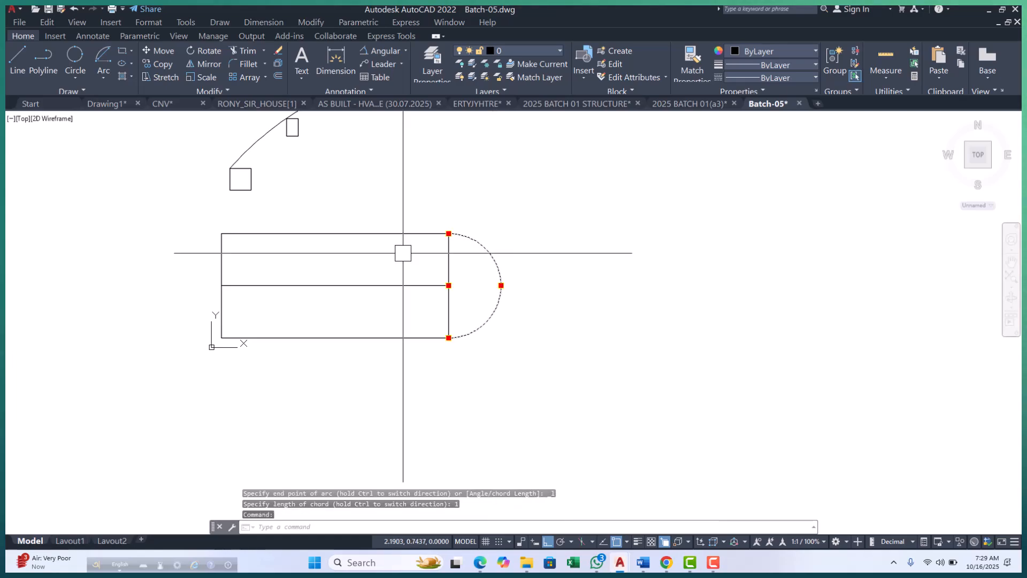
pyautogui.press('Escape')
pyautogui.press('Escape')
pyautogui.press('Escape')
pyautogui.scroll(3, 448, 265)
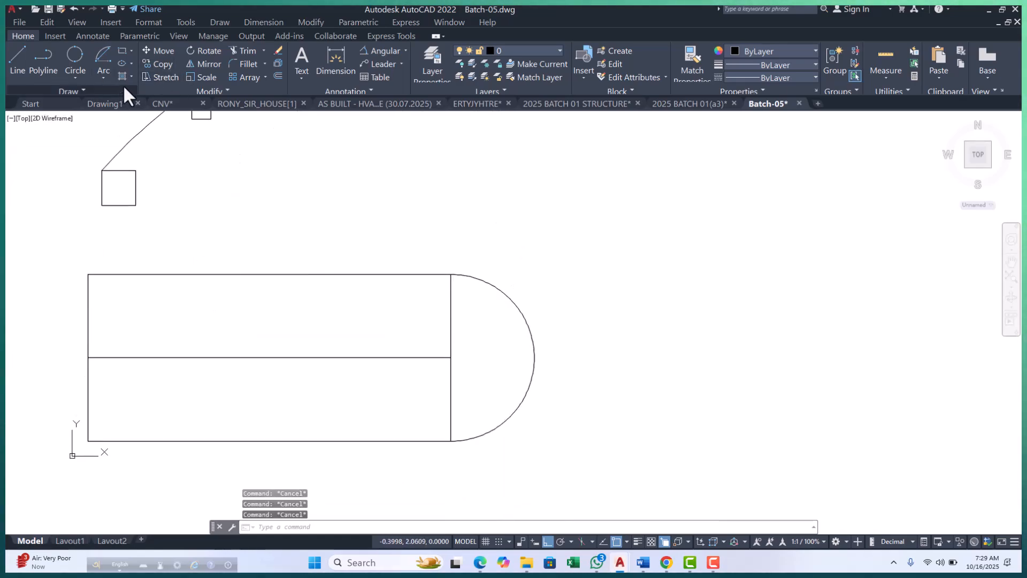
pyautogui.click(102, 76)
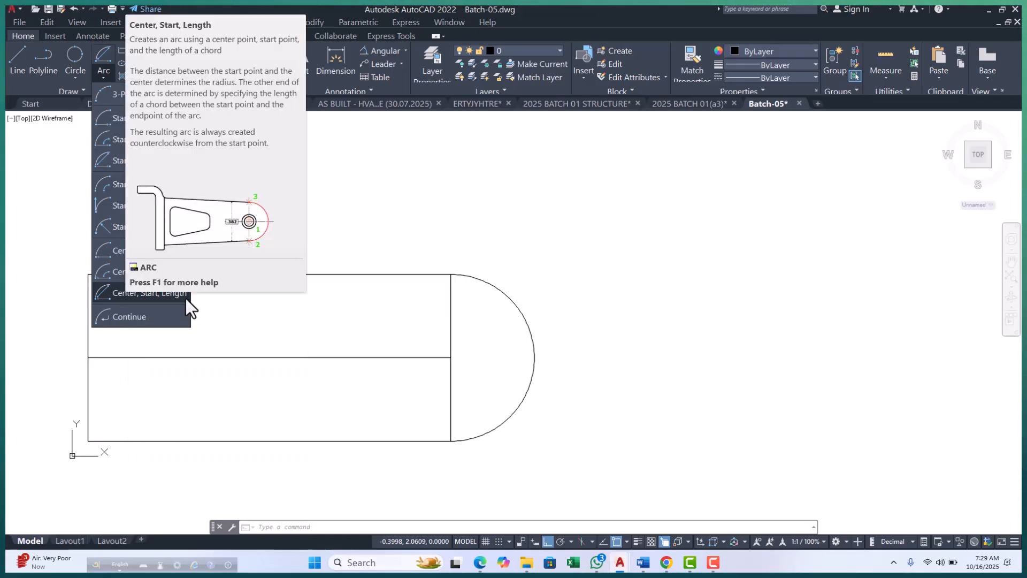
pyautogui.press('Escape')
pyautogui.press('Escape')
pyautogui.press('Escape')
# Draw a Center, Start, Length arc centered on the middle line's midpoint, starting at the wide rectangle's lower-right corner, with a chord length of 1.
pyautogui.scroll(-4, 332, 332)
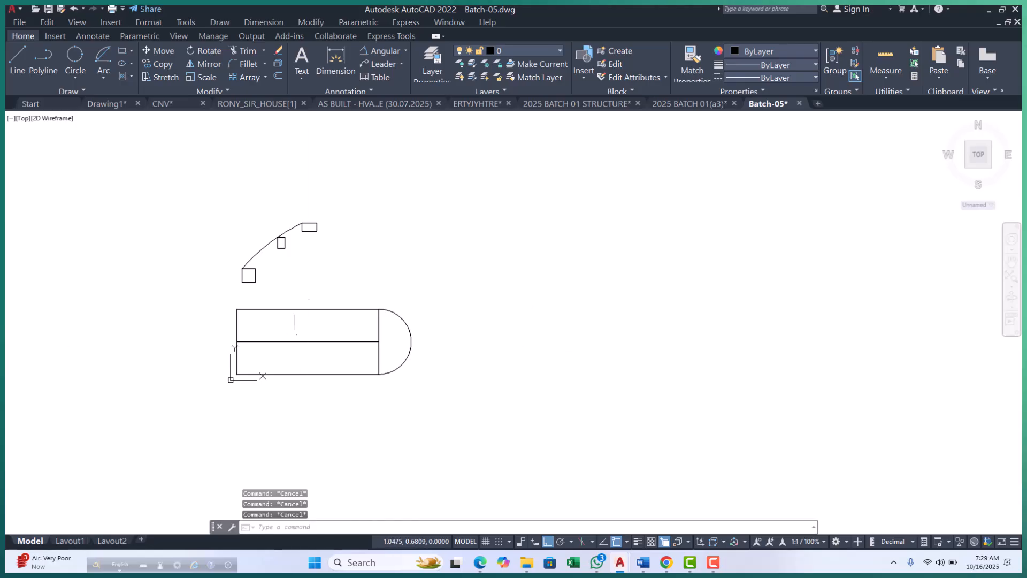
pyautogui.click(105, 78)
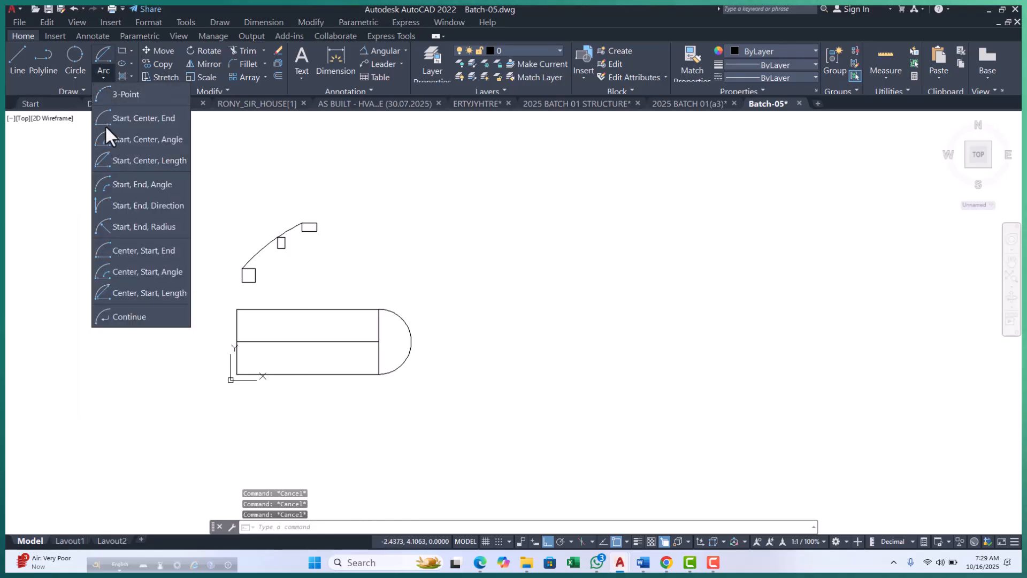
pyautogui.click(122, 294)
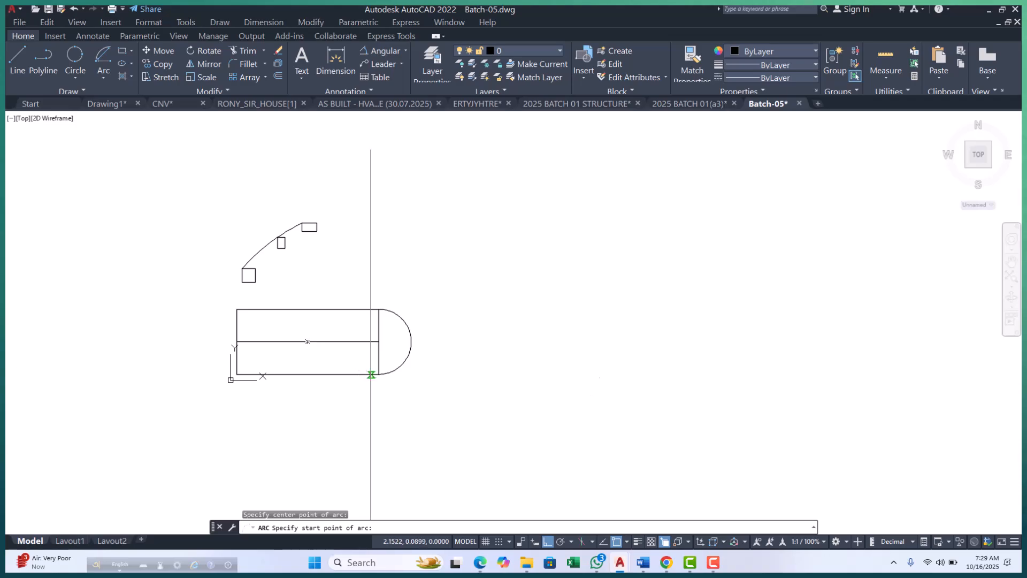
pyautogui.click(379, 342)
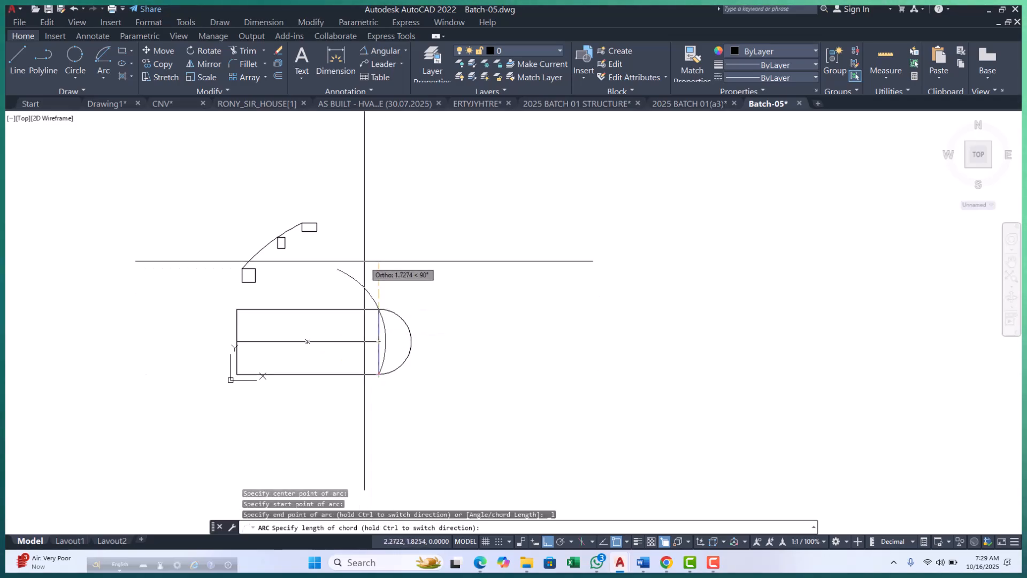
pyautogui.write('1')
pyautogui.press('Return')
pyautogui.scroll(4, 390, 344)
pyautogui.click(373, 303)
pyautogui.scroll(3, 377, 303)
pyautogui.press('Escape')
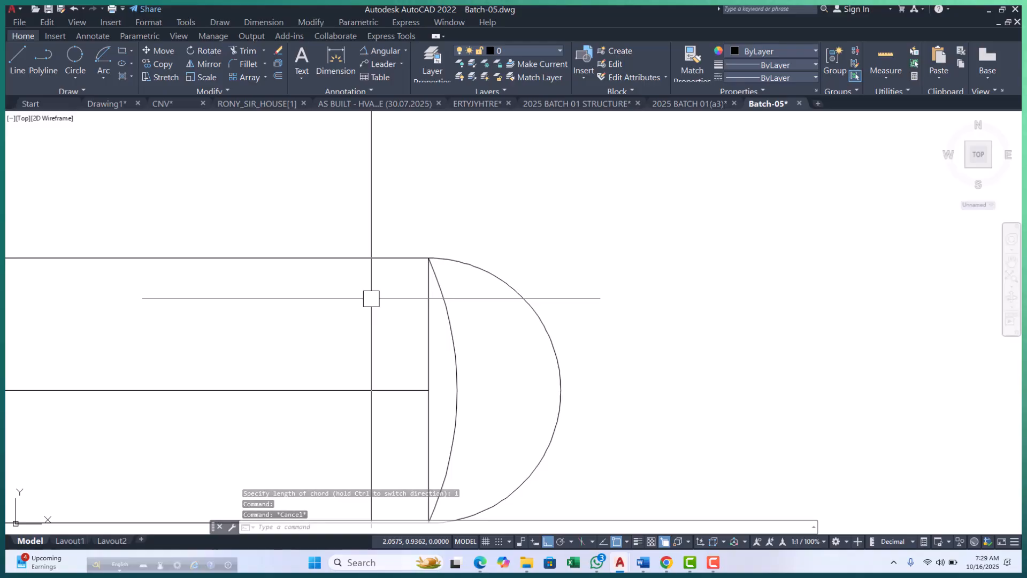
# Switch to the Google Meet call in the browser, check the participants, and return to the AutoCAD drawing.
pyautogui.click(480, 562)
pyautogui.click(444, 531)
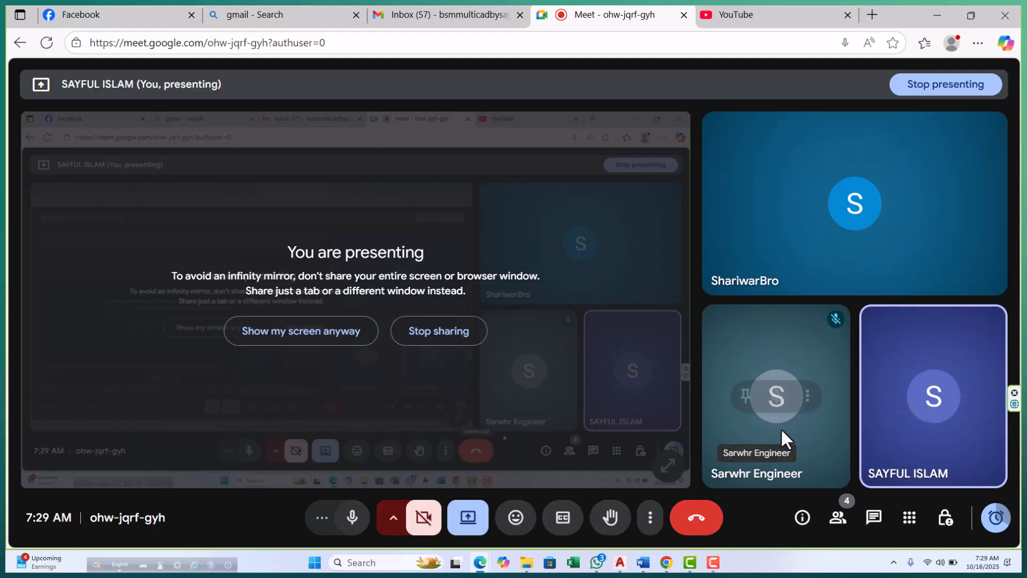
pyautogui.moveTo(784, 365)
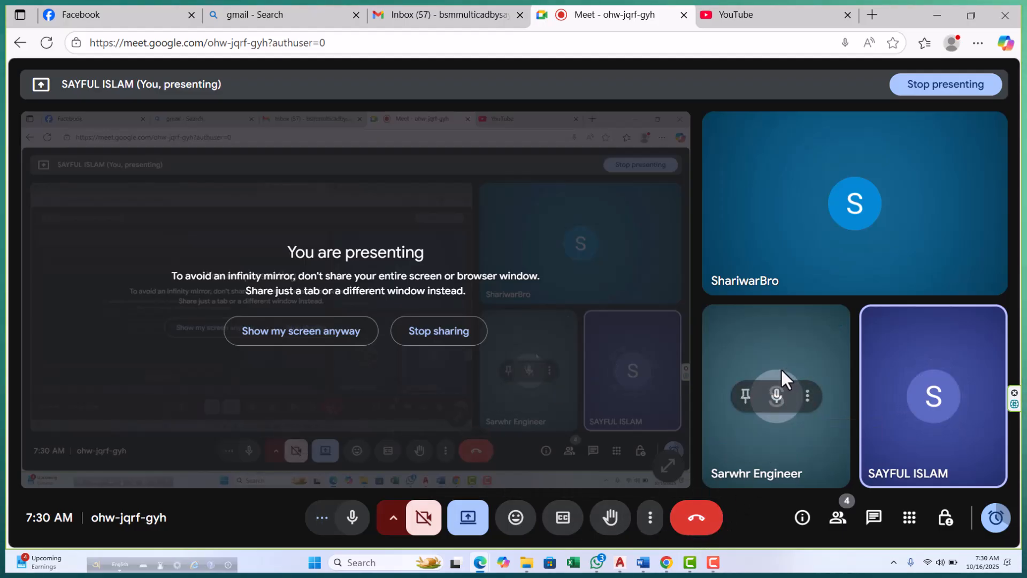
pyautogui.click(936, 15)
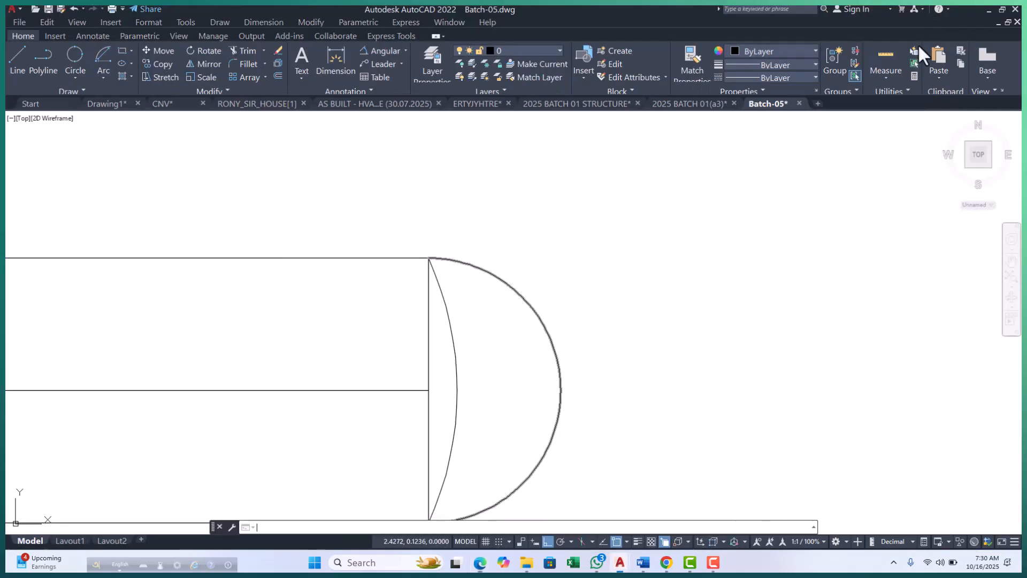
pyautogui.scroll(-3, 438, 360)
pyautogui.scroll(4, 374, 367)
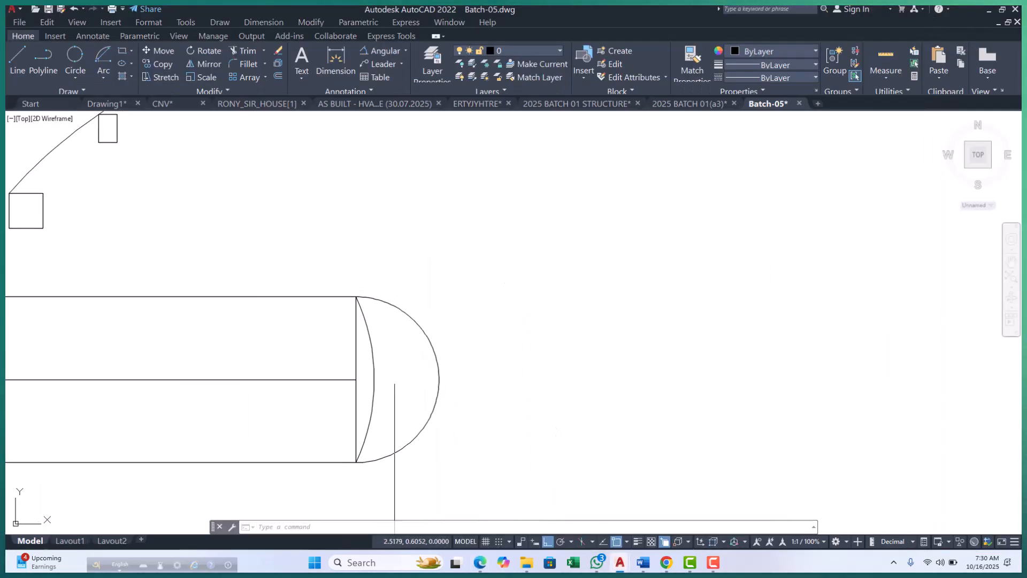
pyautogui.click(370, 366)
pyautogui.press('Escape')
pyautogui.press('Escape')
pyautogui.press('Escape')
pyautogui.scroll(-5, 374, 256)
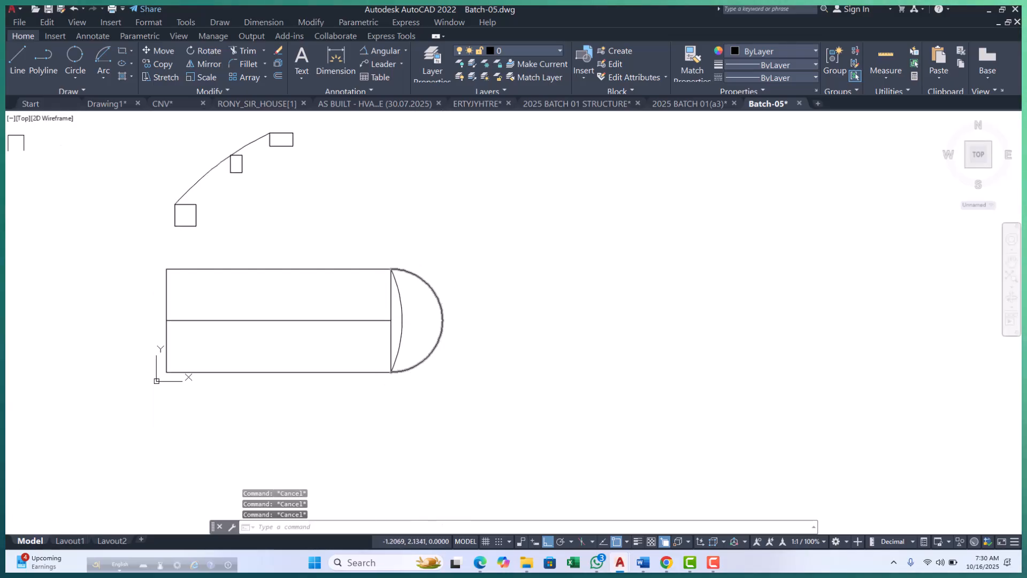
pyautogui.click(103, 78)
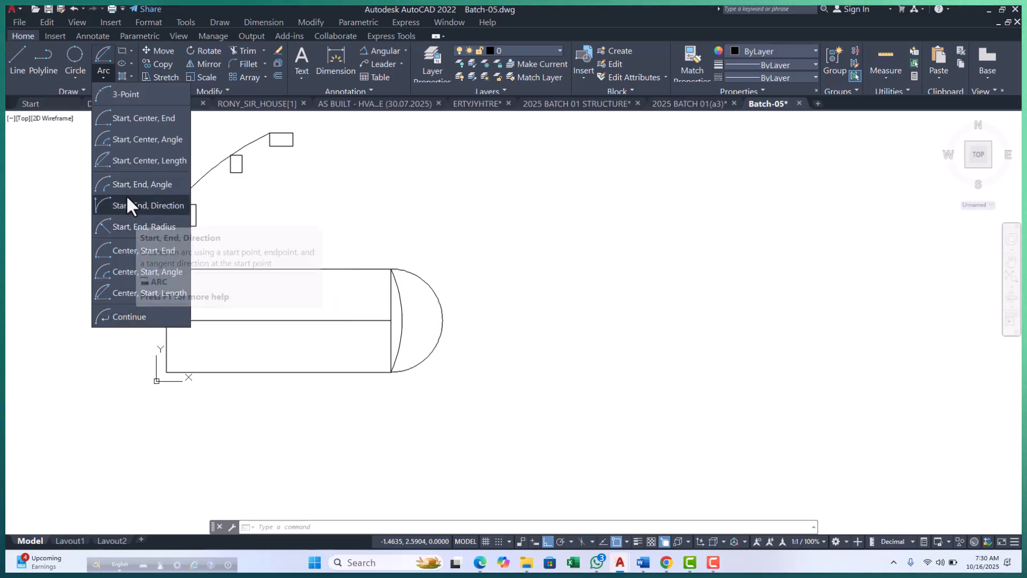
pyautogui.press('Escape')
pyautogui.press('Escape')
pyautogui.press('Escape')
pyautogui.moveTo(282, 343); pyautogui.dragTo(317, 374, button='middle')
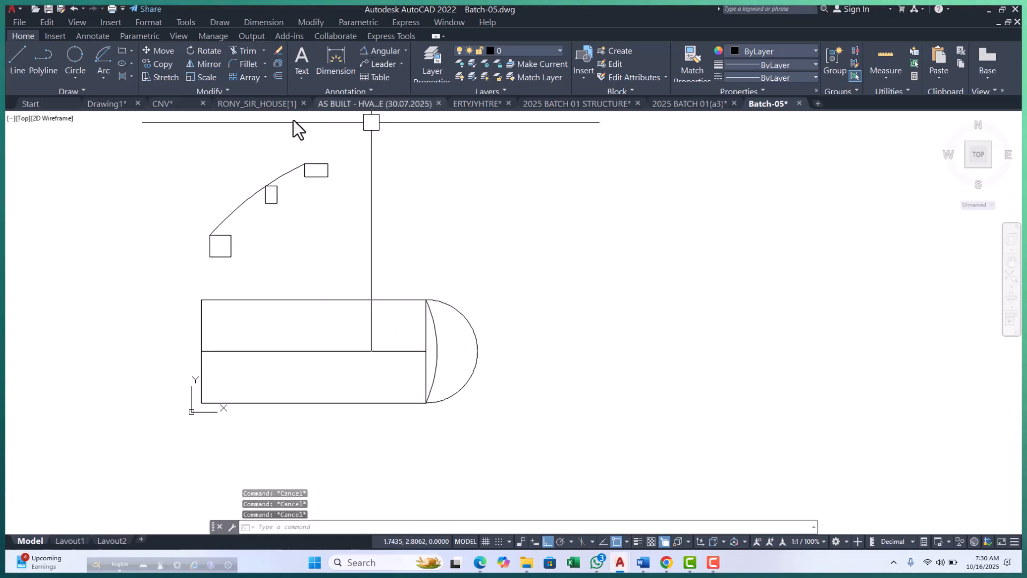
# Draw a Start, End, Angle arc from the wide rectangle's lower-left corner to its upper-right corner with a 60° included angle.
pyautogui.click(101, 79)
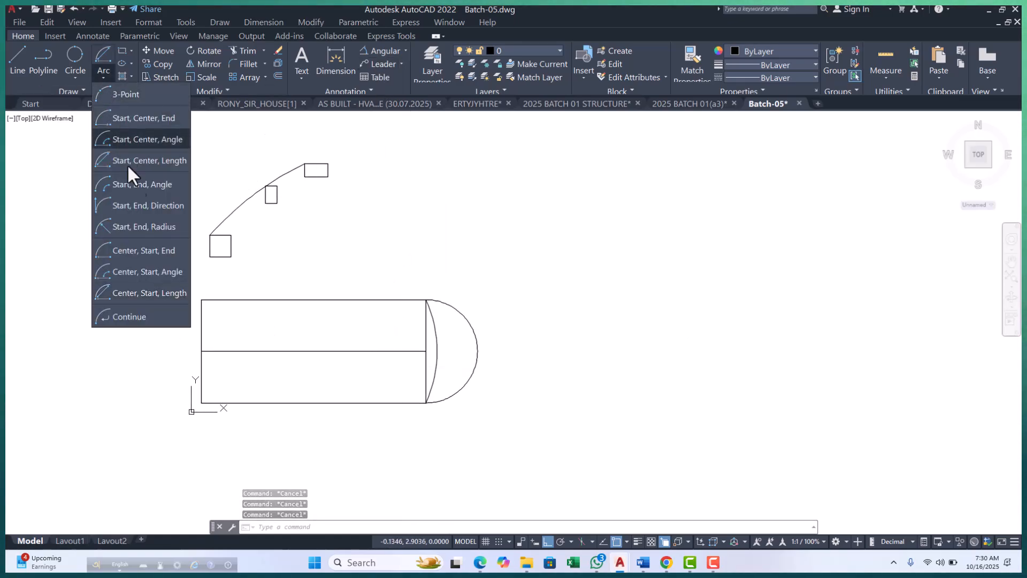
pyautogui.click(140, 185)
pyautogui.scroll(4, 208, 407)
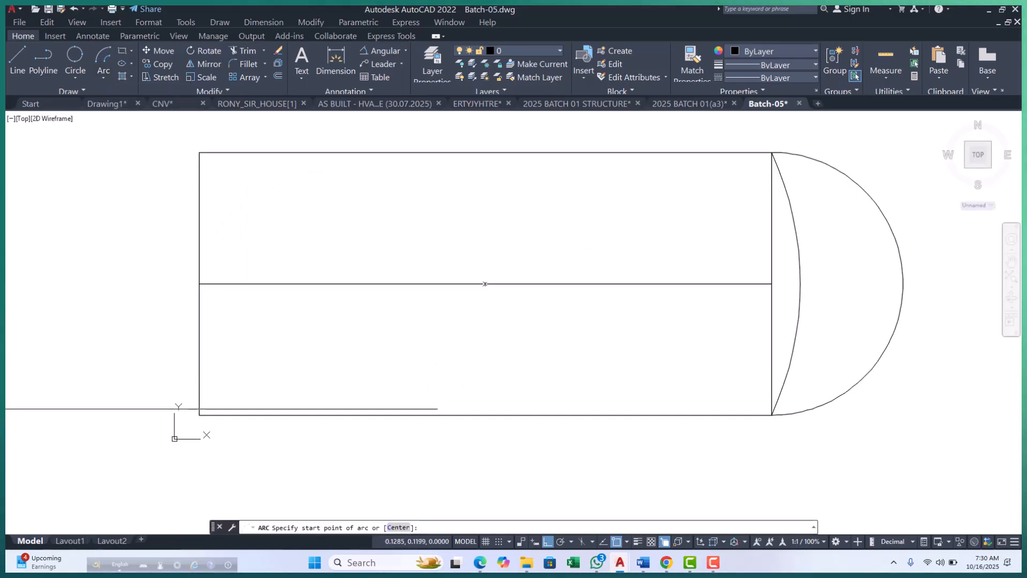
pyautogui.click(199, 415)
pyautogui.scroll(-4, 232, 409)
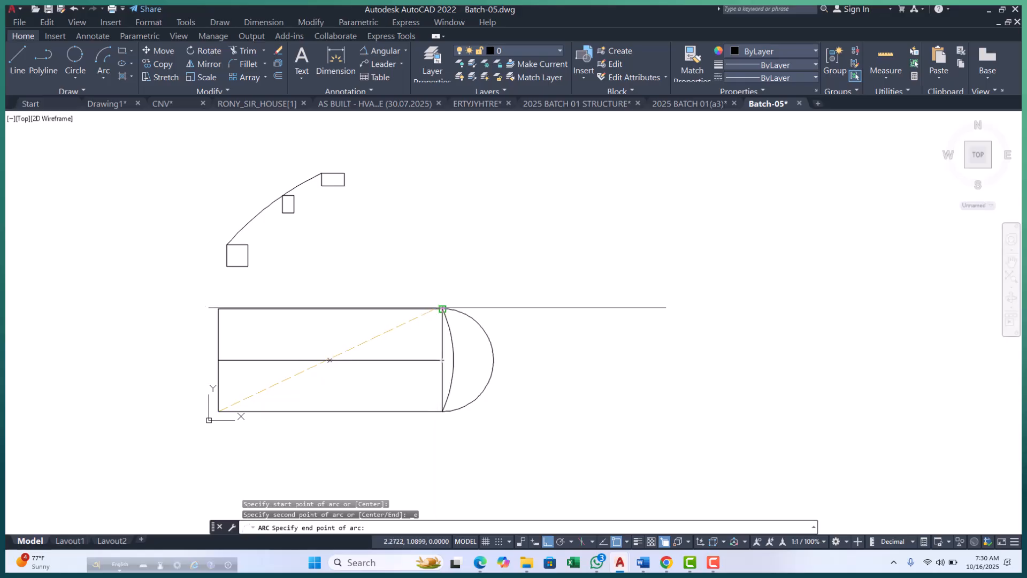
pyautogui.click(442, 308)
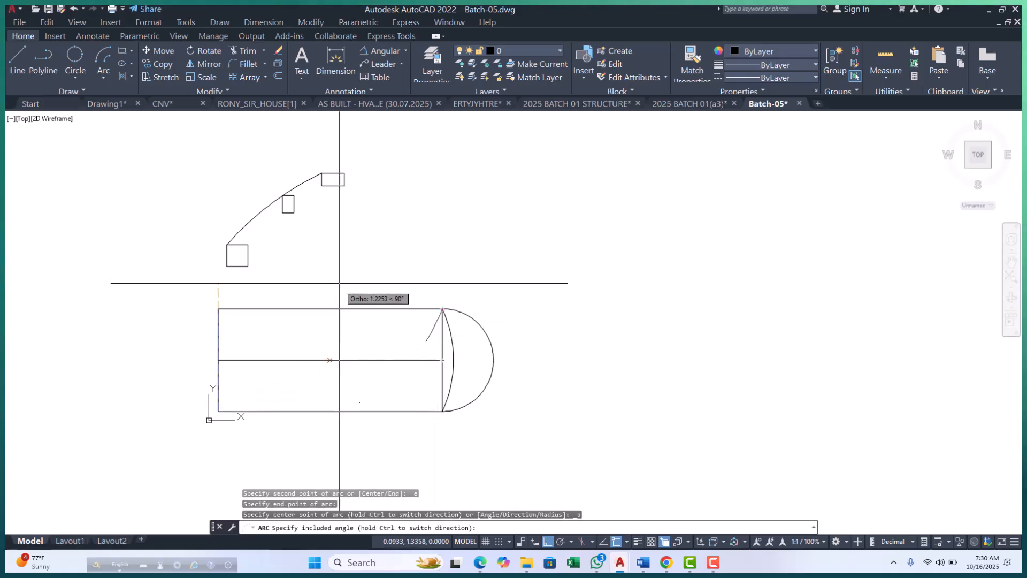
pyautogui.scroll(4, 341, 360)
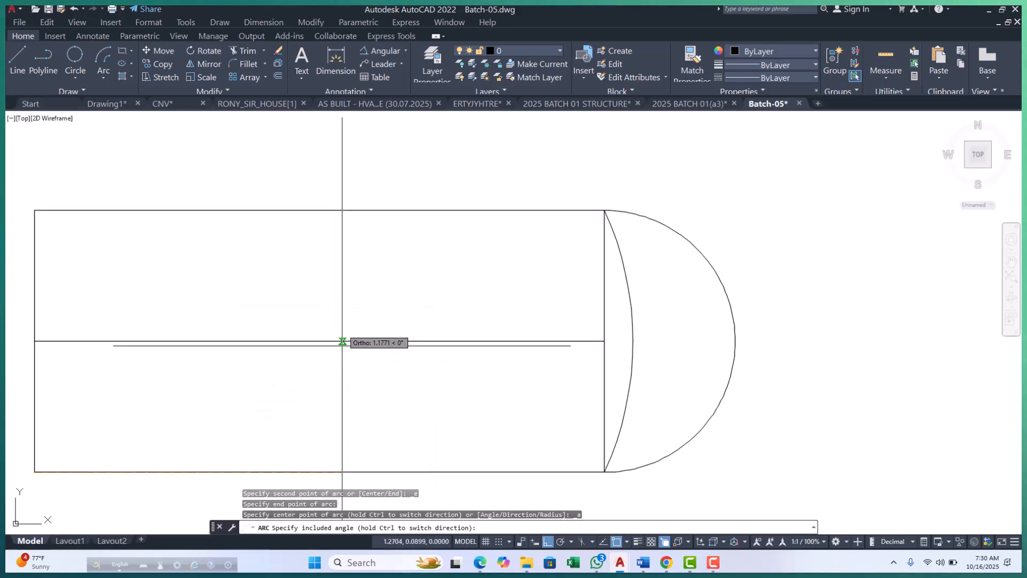
pyautogui.scroll(-10, 328, 302)
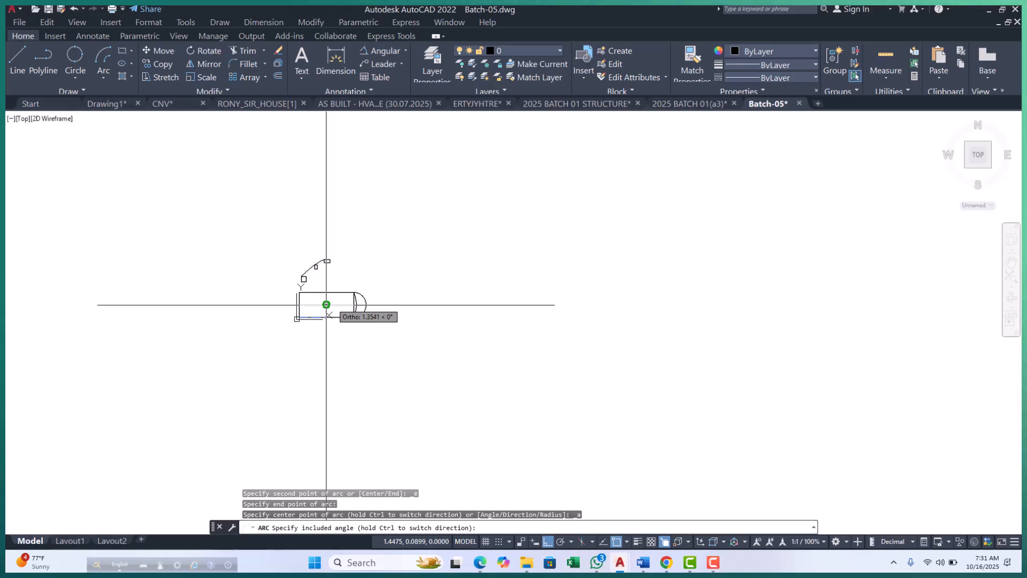
pyautogui.press('Return')
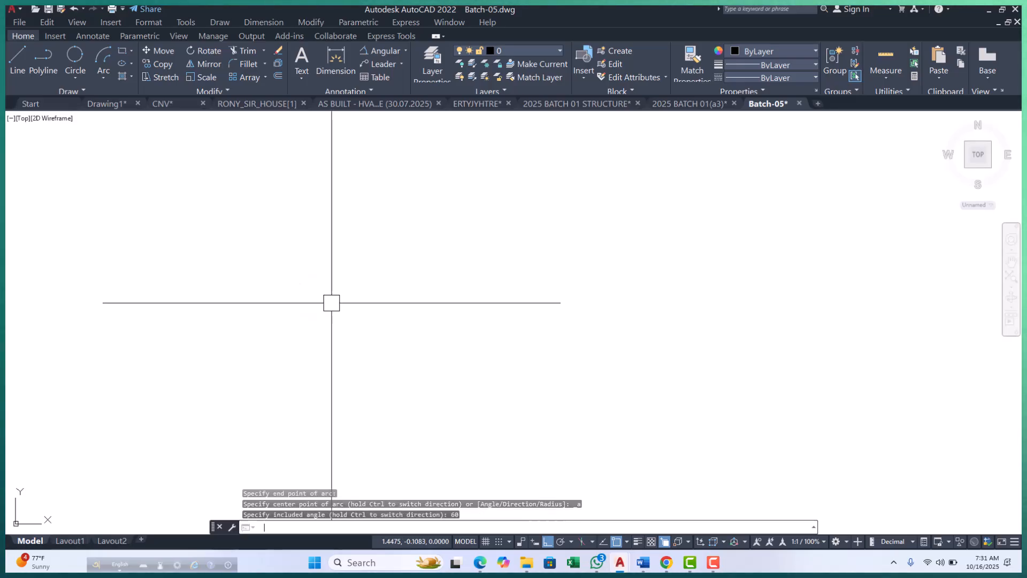
pyautogui.scroll(-10, 339, 352)
pyautogui.scroll(4, 343, 314)
pyautogui.click(342, 315)
# Place an angular dimension on the long arc across the wide rectangle, positioning it above the rectangle.
pyautogui.click(383, 49)
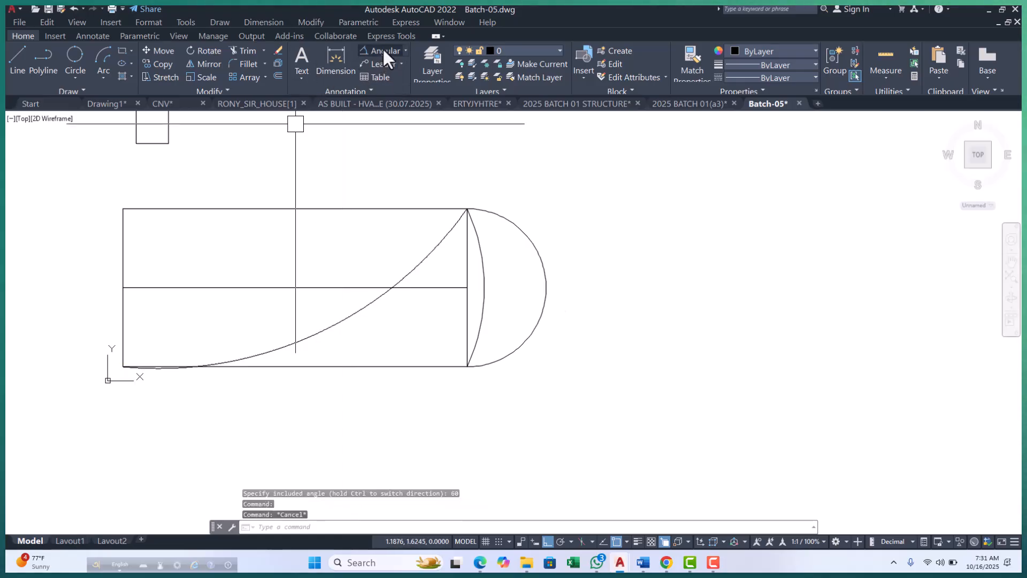
pyautogui.click(328, 342)
pyautogui.scroll(-4, 333, 316)
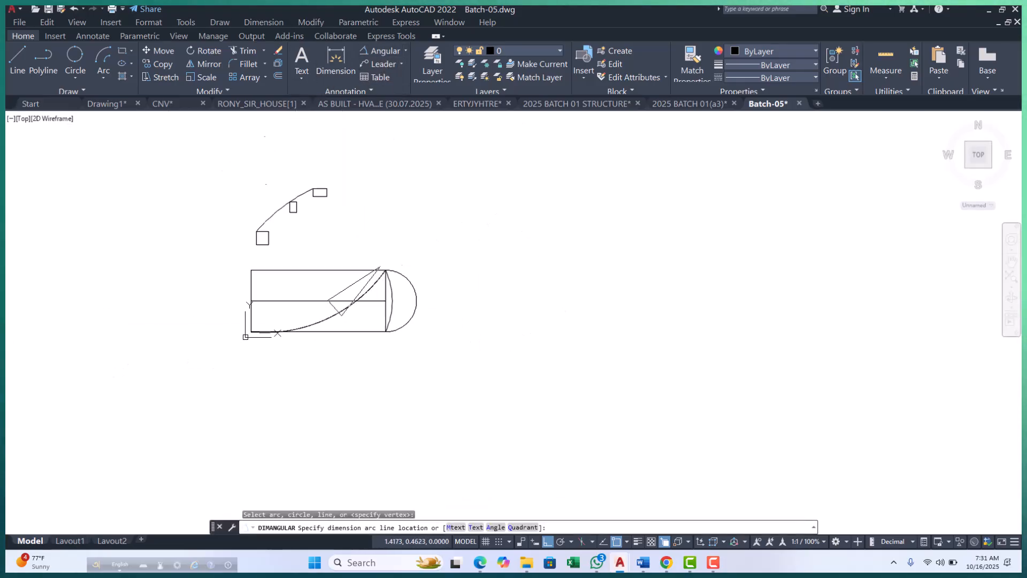
pyautogui.scroll(2, 319, 276)
pyautogui.click(318, 265)
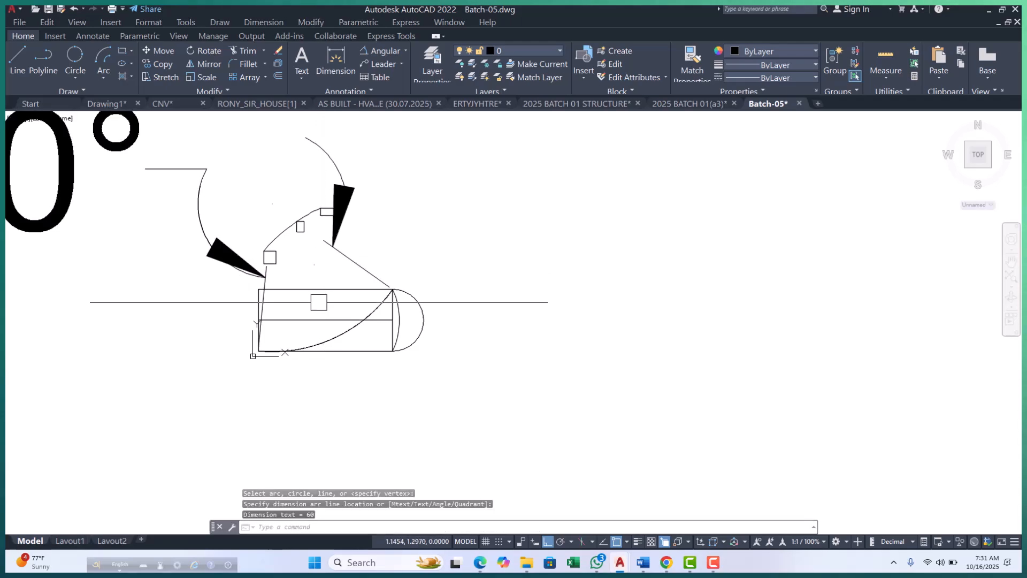
pyautogui.scroll(-4, 319, 330)
pyautogui.scroll(3, 356, 318)
pyautogui.scroll(-2, 410, 348)
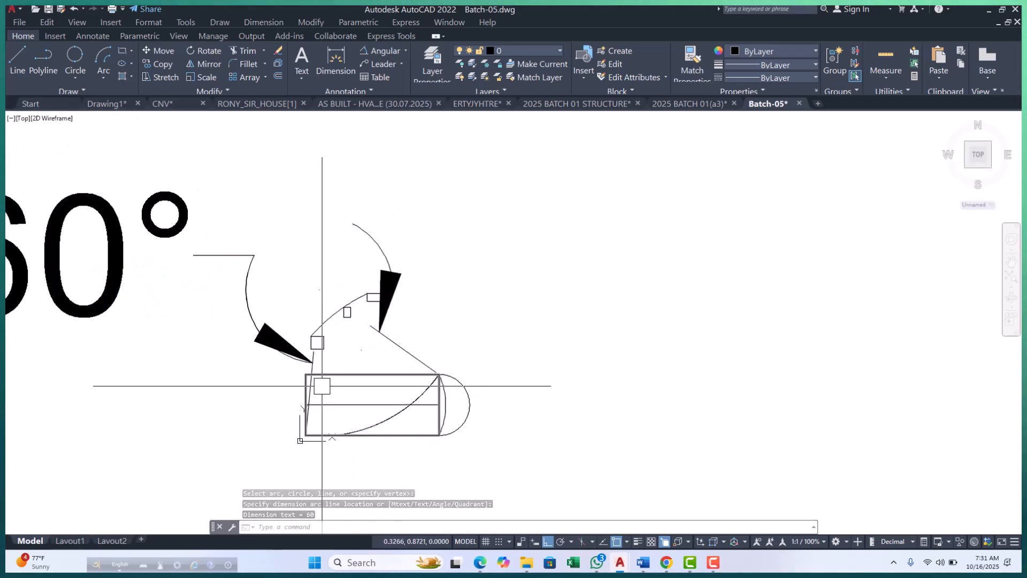
pyautogui.scroll(-2, 395, 339)
pyautogui.scroll(4, 362, 334)
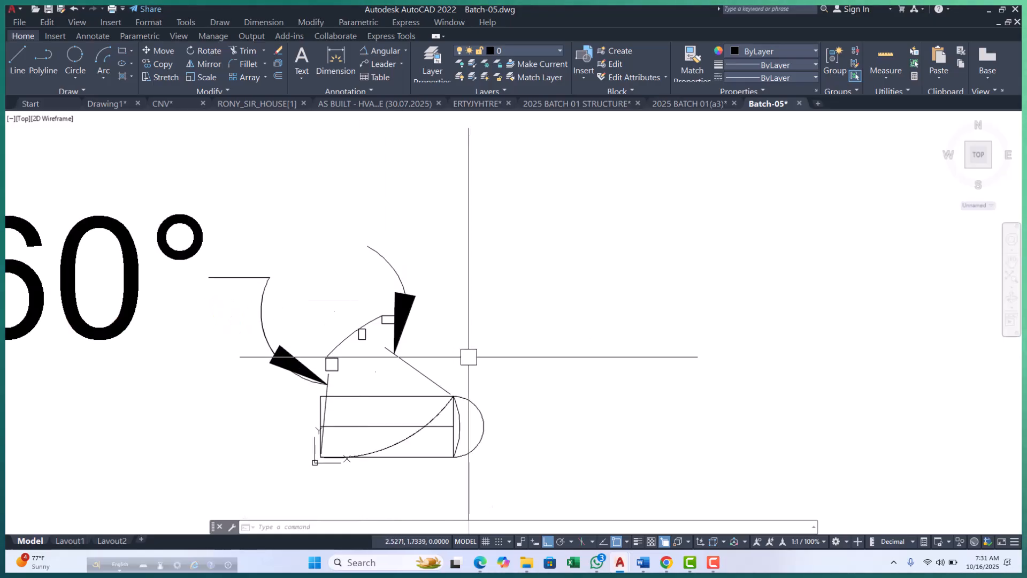
# Modify the Standard dimension style to an arrow size of .10 and a text height of .10.
pyautogui.write('D')
pyautogui.press('Return')
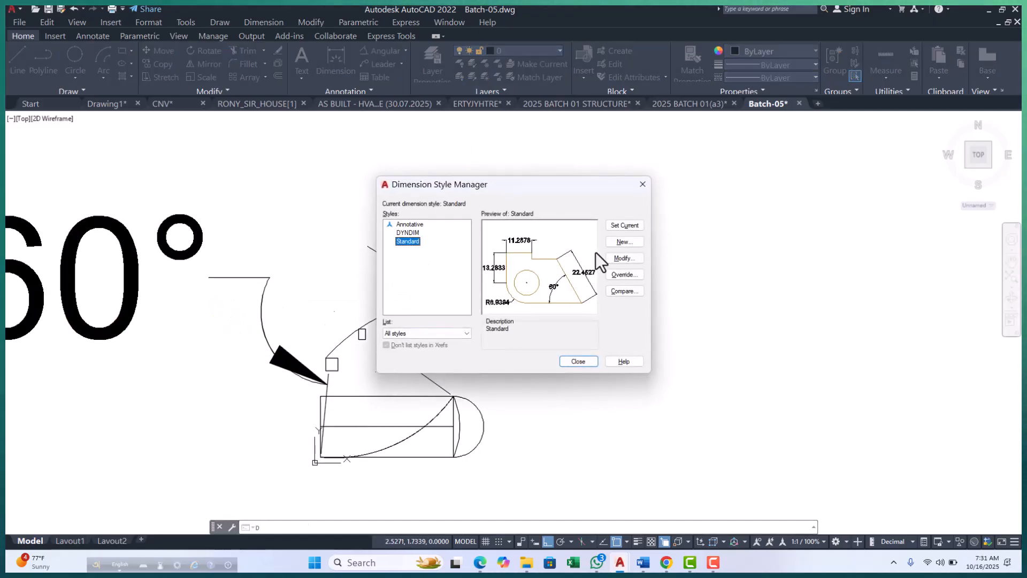
pyautogui.click(624, 258)
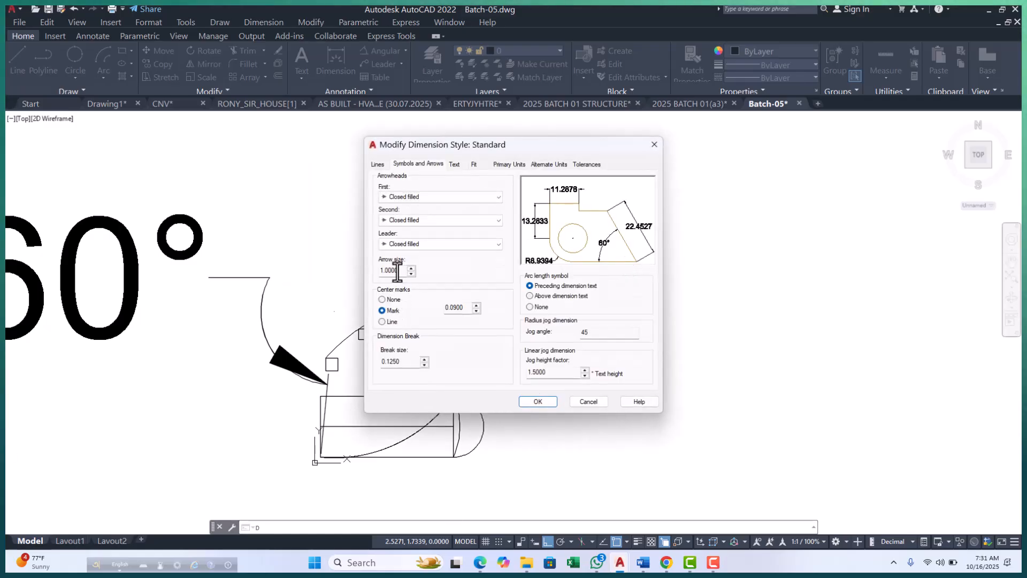
pyautogui.press('BackSpace')
pyautogui.write('.10')
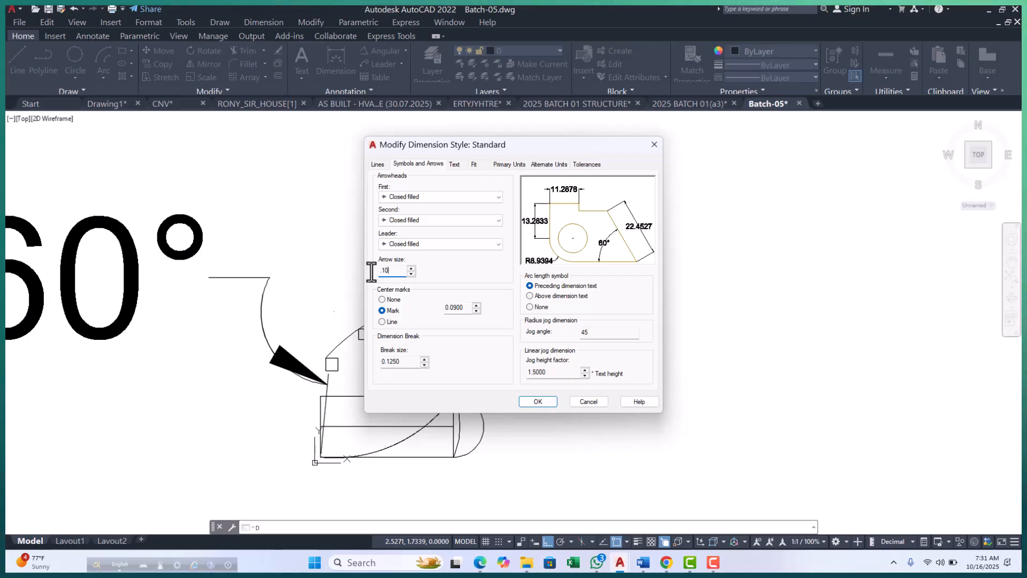
pyautogui.click(458, 163)
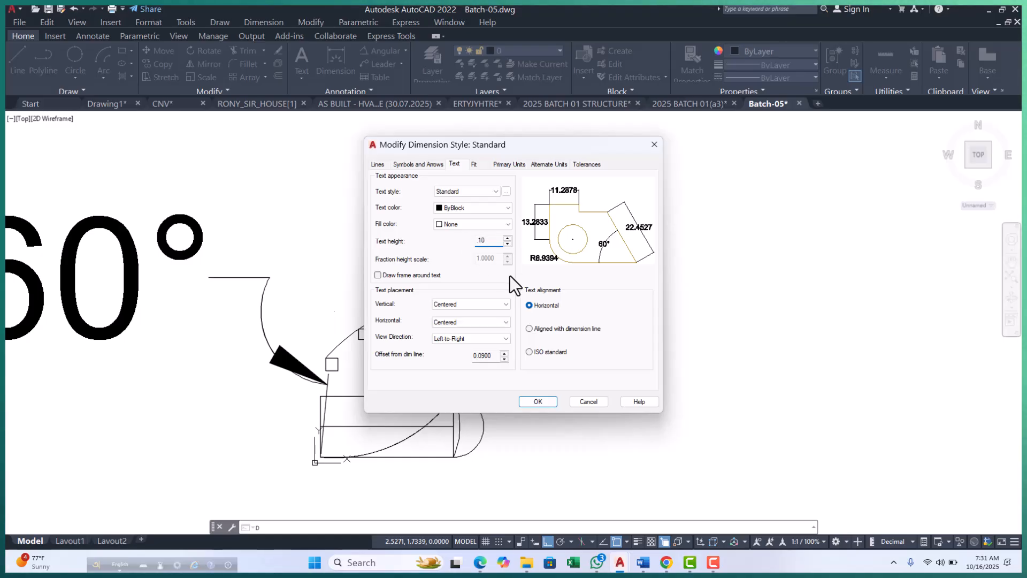
pyautogui.click(535, 397)
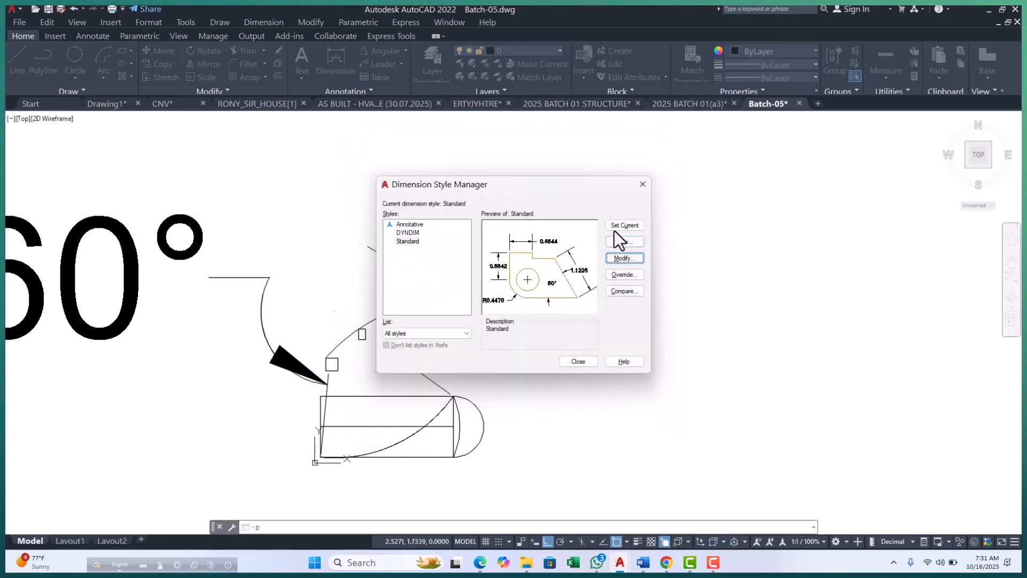
pyautogui.click(579, 362)
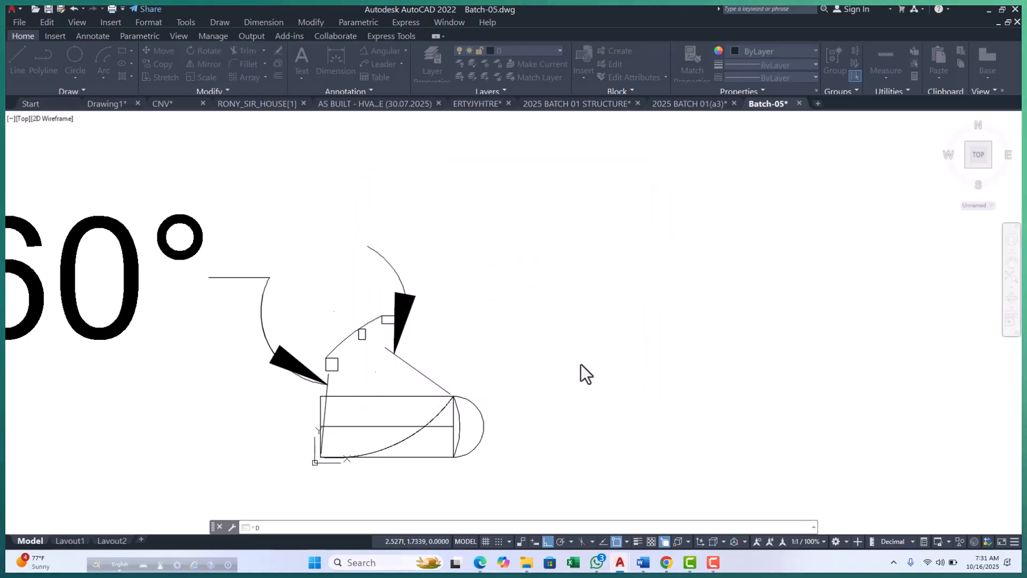
pyautogui.press('Escape')
pyautogui.press('Escape')
pyautogui.scroll(5, 515, 368)
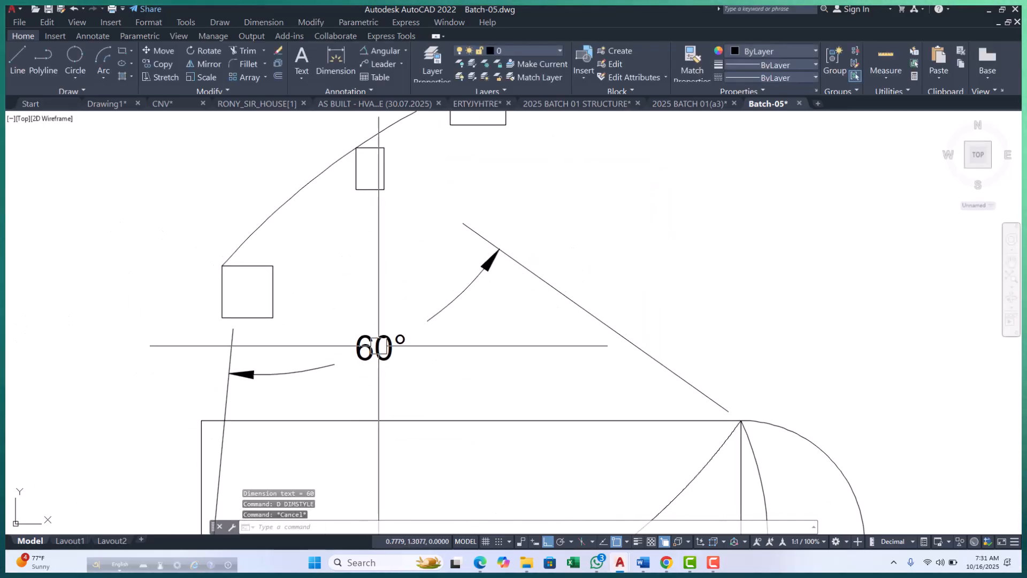
pyautogui.scroll(-2, 422, 311)
pyautogui.press('Escape')
pyautogui.scroll(3, 381, 340)
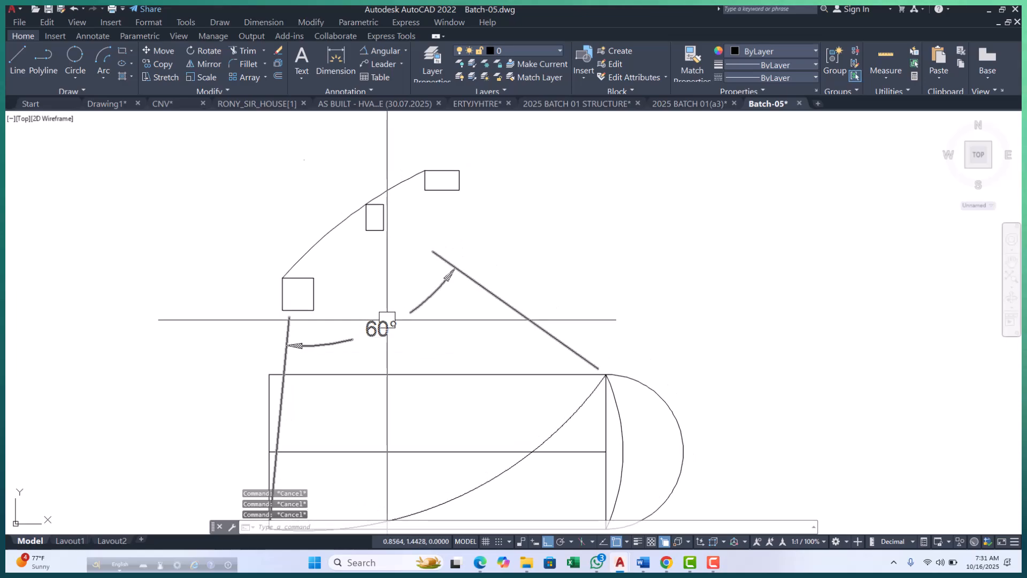
pyautogui.scroll(-2, 381, 339)
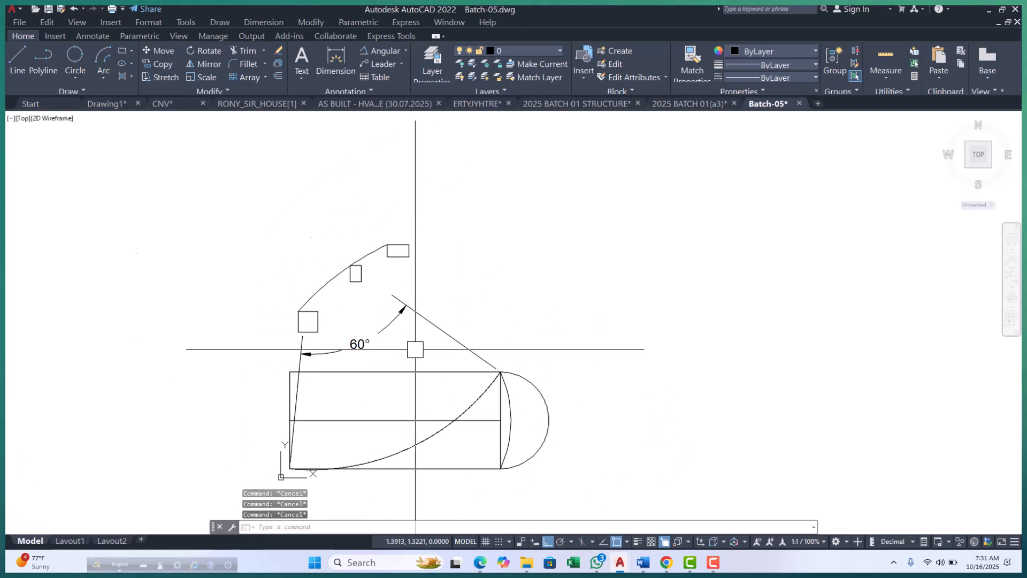
pyautogui.click(104, 77)
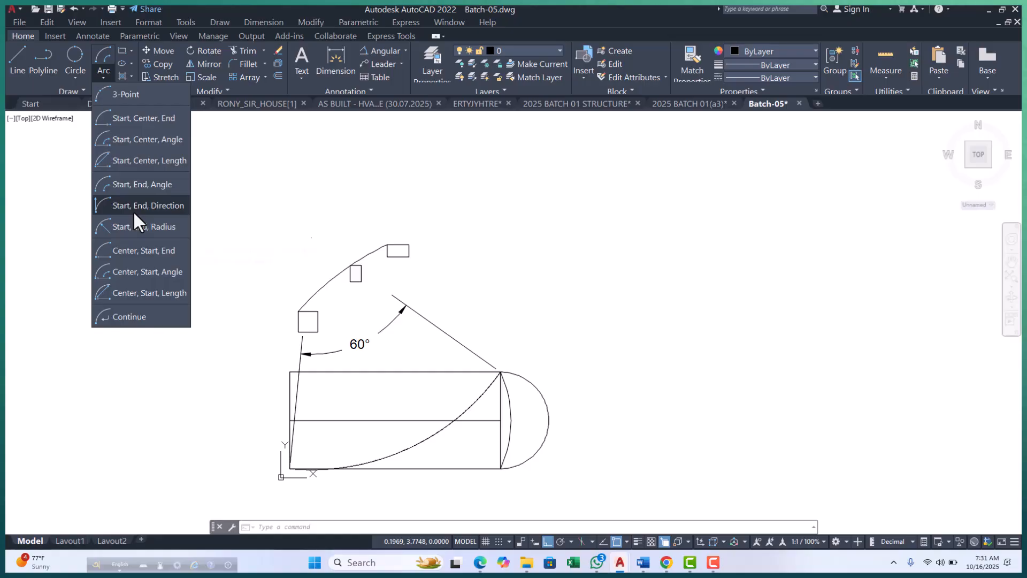
pyautogui.press('Escape')
pyautogui.press('Escape')
pyautogui.press('Escape')
pyautogui.press('Escape')
# Draw a small upright rectangle just above the half-circle arc beside the wide rectangle.
pyautogui.moveTo(410, 350)
pyautogui.mouseDown(button='middle')
pyautogui.moveTo(300, 353)
pyautogui.moveTo(266, 344)
pyautogui.mouseUp(button='middle')
pyautogui.scroll(2, 312, 353)
pyautogui.scroll(-2, 424, 289)
pyautogui.scroll(2, 328, 344)
pyautogui.moveTo(328, 344); pyautogui.dragTo(275, 364, button='middle')
pyautogui.scroll(2, 361, 345)
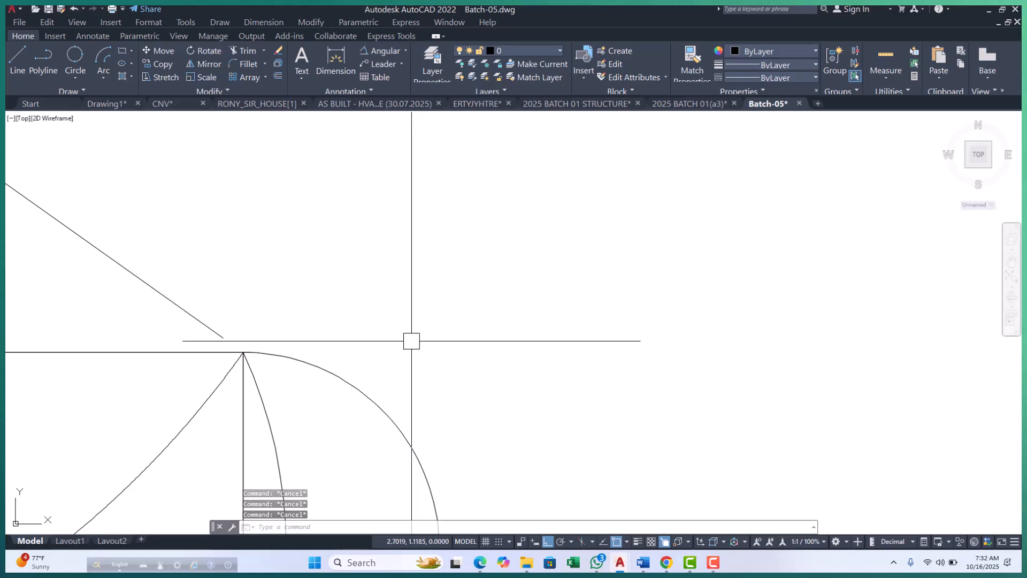
pyautogui.press('Escape')
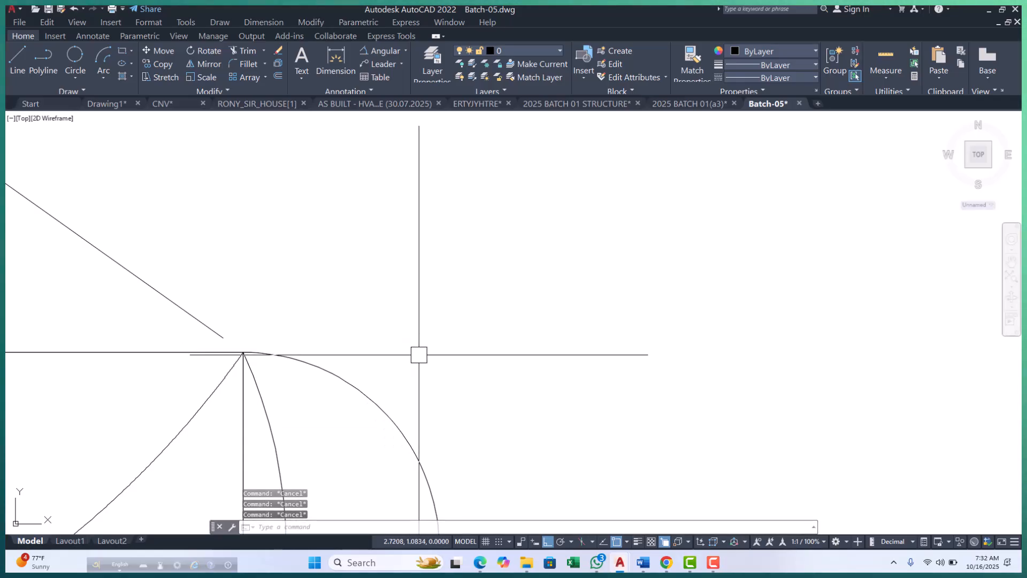
pyautogui.write('REC')
pyautogui.press('Return')
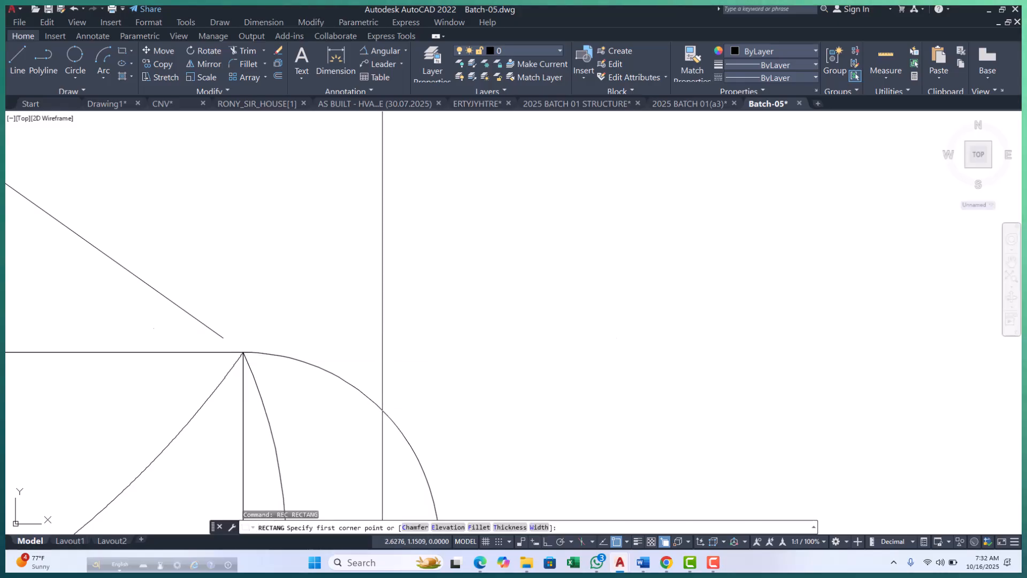
pyautogui.click(494, 316)
pyautogui.press('Escape')
pyautogui.scroll(3, 396, 337)
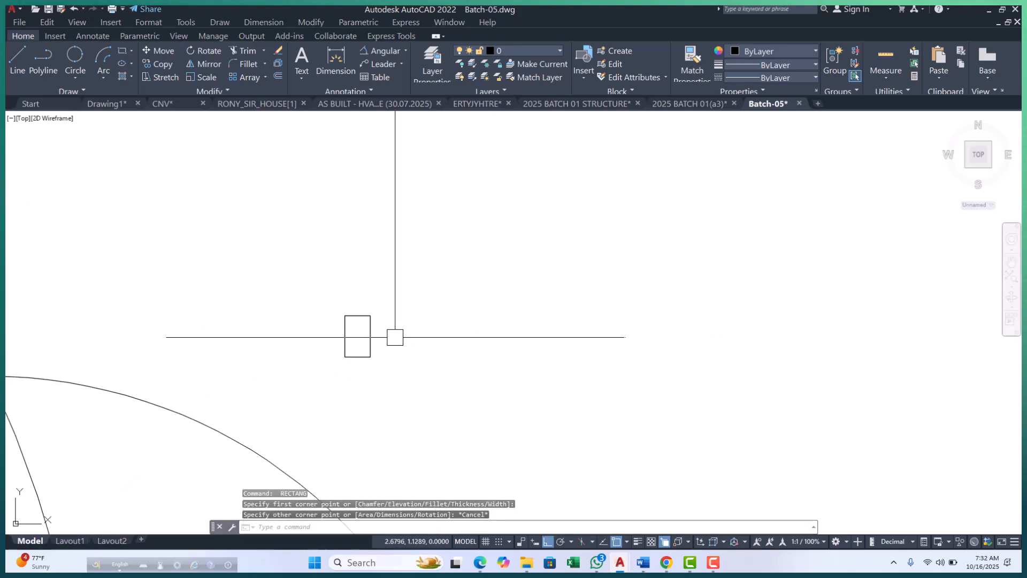
# Copy the small upright rectangle horizontally to its right by about 0.19 units.
pyautogui.click(371, 338)
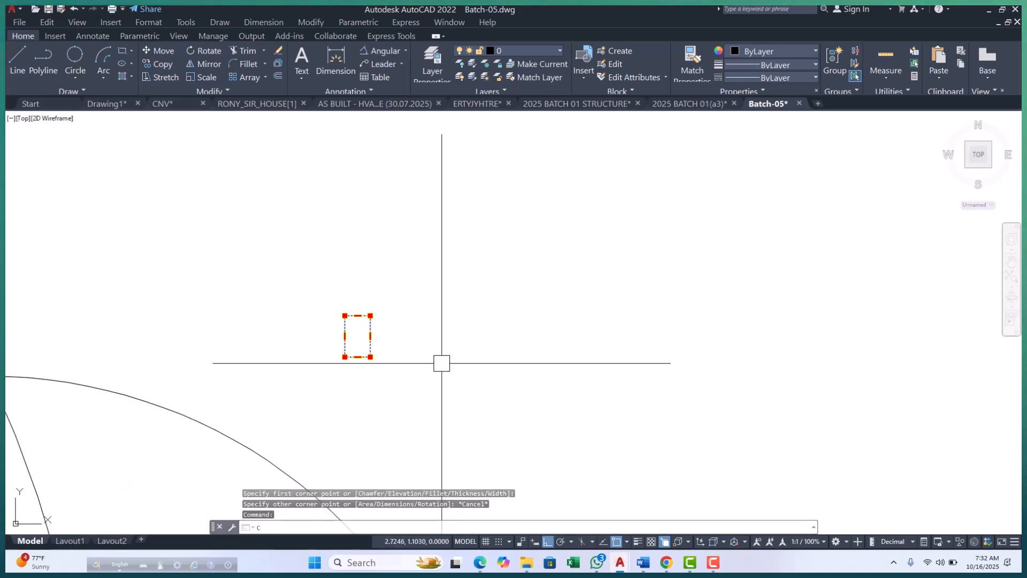
pyautogui.press('Return')
pyautogui.click(400, 378)
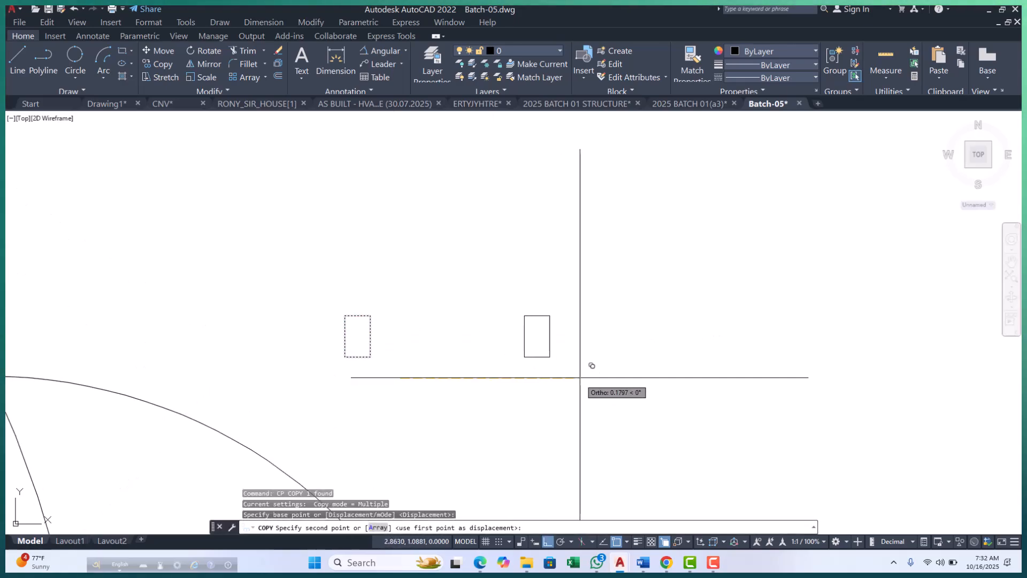
pyautogui.click(588, 384)
pyautogui.press('Escape')
pyautogui.press('Escape')
pyautogui.press('Escape')
pyautogui.moveTo(558, 318); pyautogui.dragTo(549, 370, button='middle')
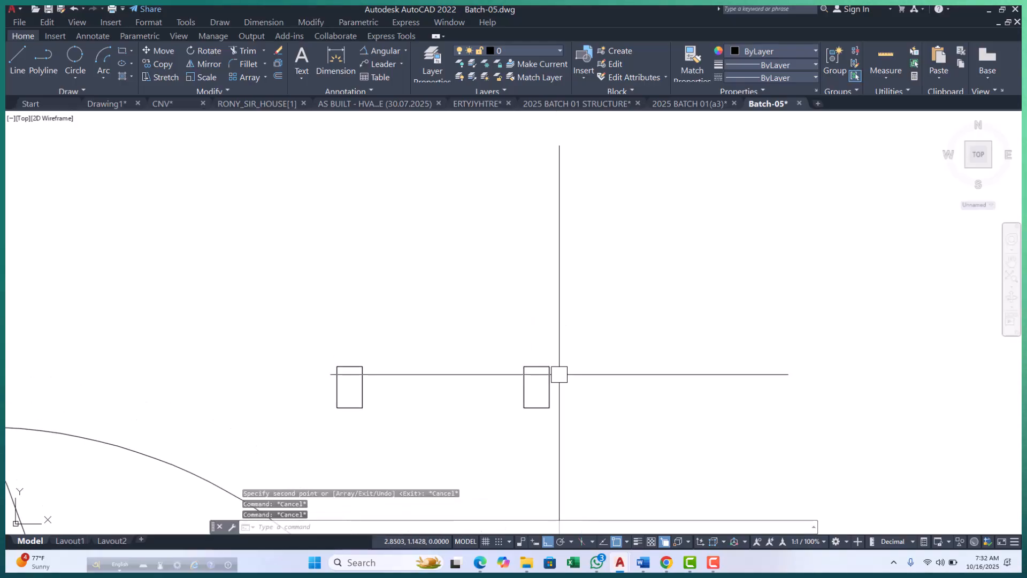
# Draw a vertical polyline upward from the upper-right corner of the copied small rectangle.
pyautogui.write('PL')
pyautogui.press('Return')
pyautogui.click(549, 367)
pyautogui.scroll(-4, 543, 386)
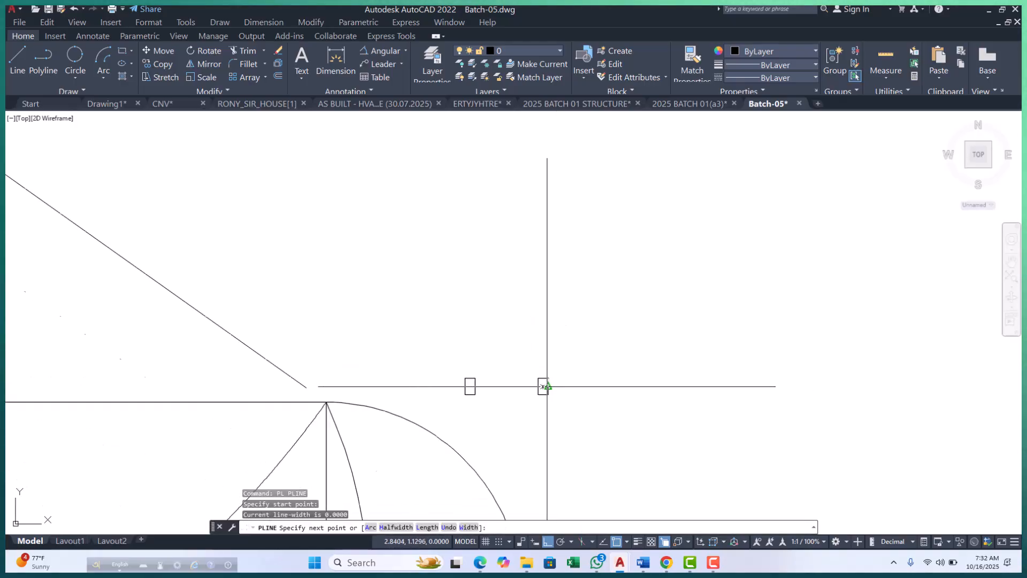
pyautogui.click(548, 308)
pyautogui.press('Escape')
pyautogui.press('Escape')
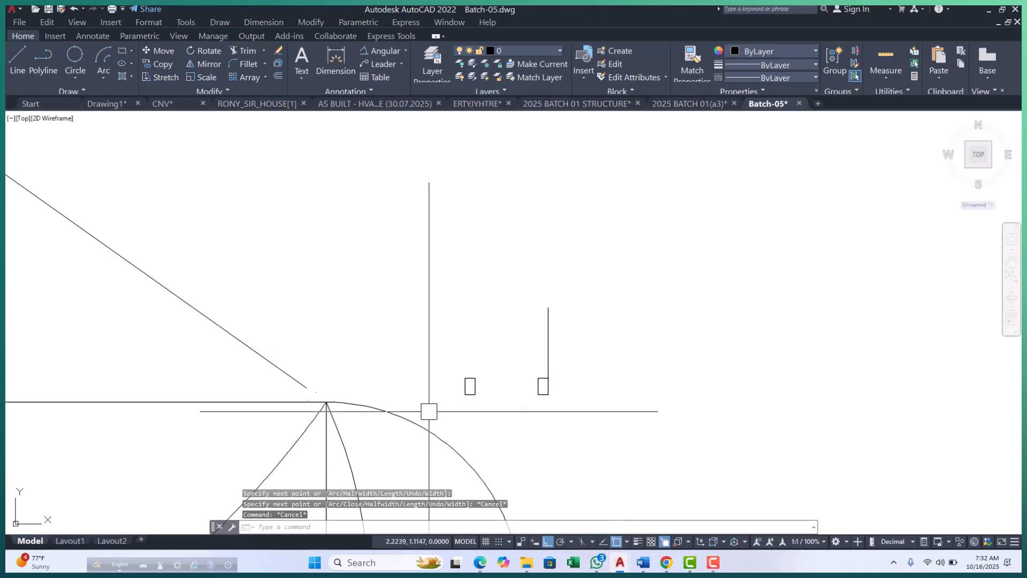
pyautogui.press('Escape')
# Draw a Start, End, Direction arc from the first small rectangle's upper-right corner to the vertical line's top end, directed straight up.
pyautogui.scroll(4, 513, 395)
pyautogui.scroll(-4, 377, 395)
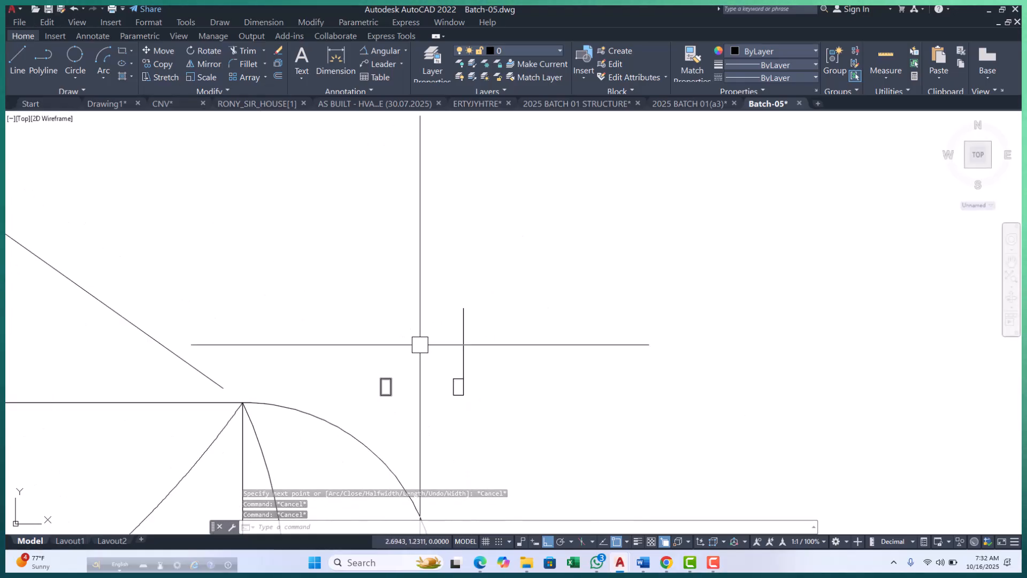
pyautogui.click(101, 77)
pyautogui.click(135, 205)
pyautogui.scroll(3, 436, 378)
pyautogui.click(318, 377)
pyautogui.scroll(-2, 318, 377)
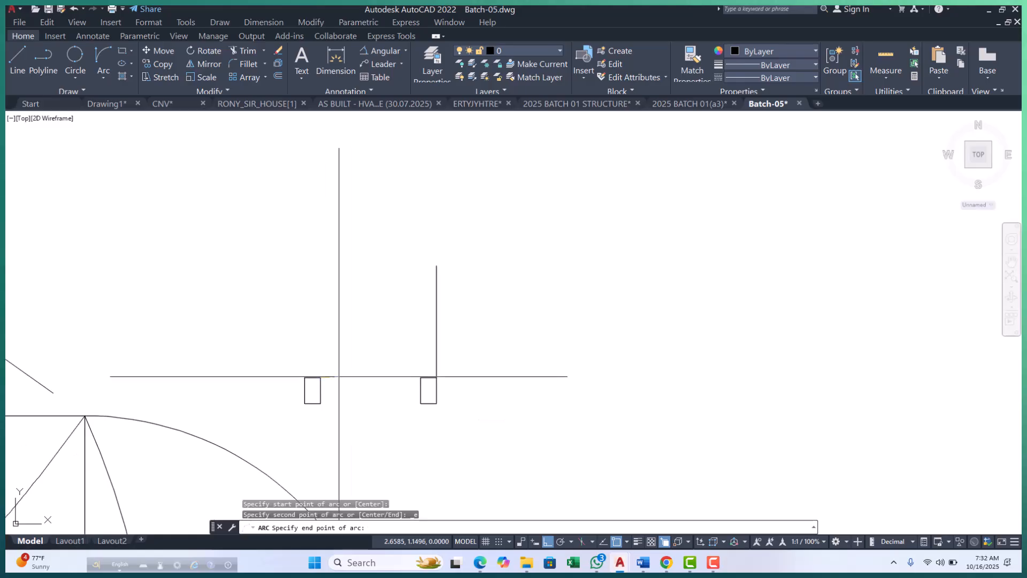
pyautogui.click(437, 266)
pyautogui.write('d')
pyautogui.press('Return')
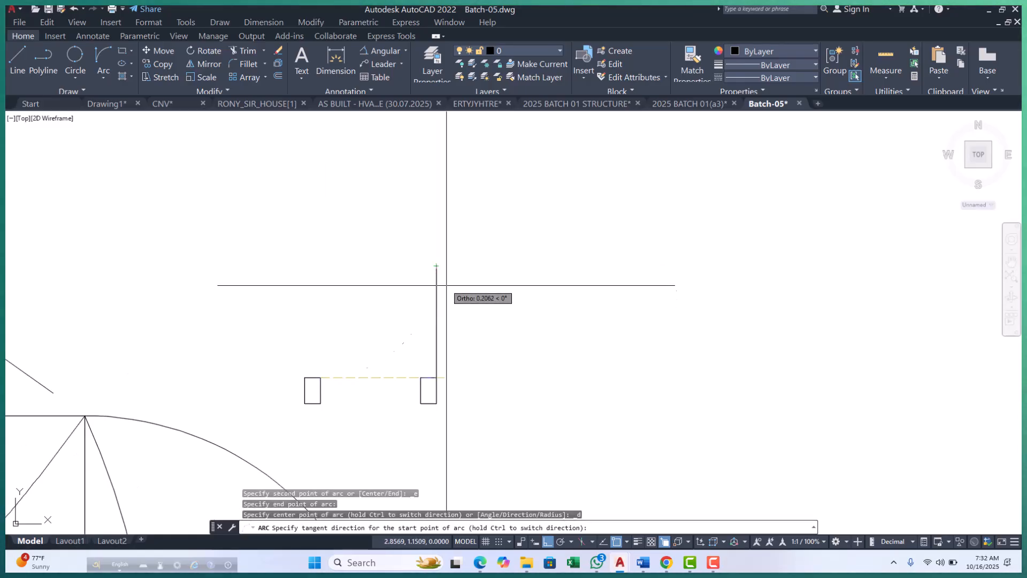
pyautogui.click(289, 234)
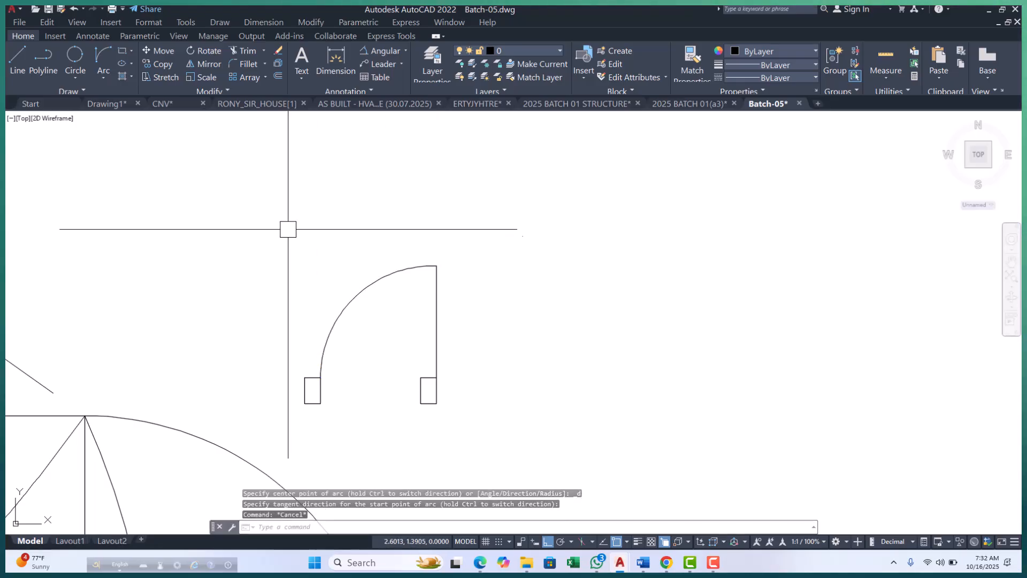
pyautogui.press('Escape')
pyautogui.press('Escape')
pyautogui.press('Escape')
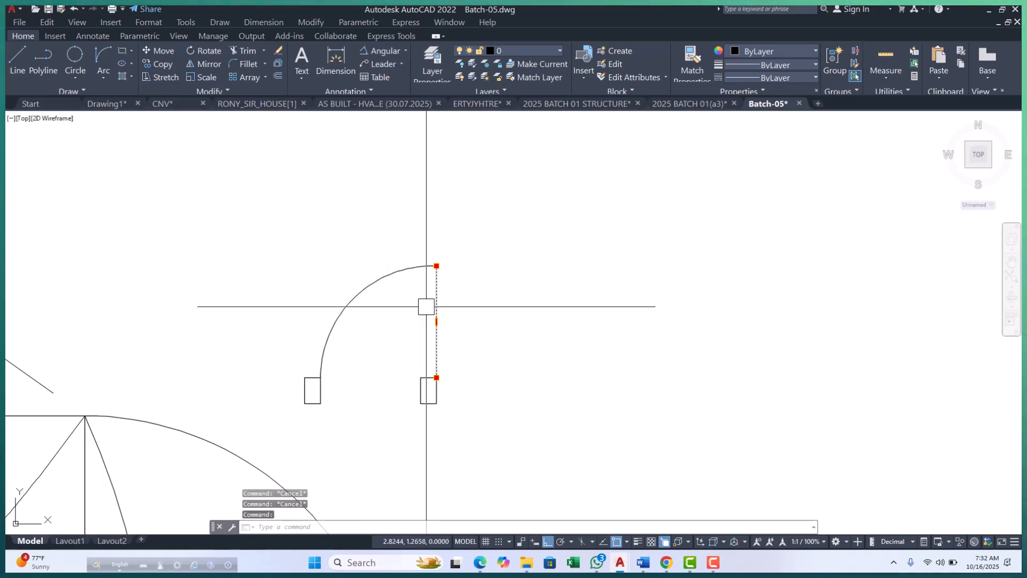
# Turn Ortho off and try to rotate the vertical line about its lower endpoint.
pyautogui.press('Escape')
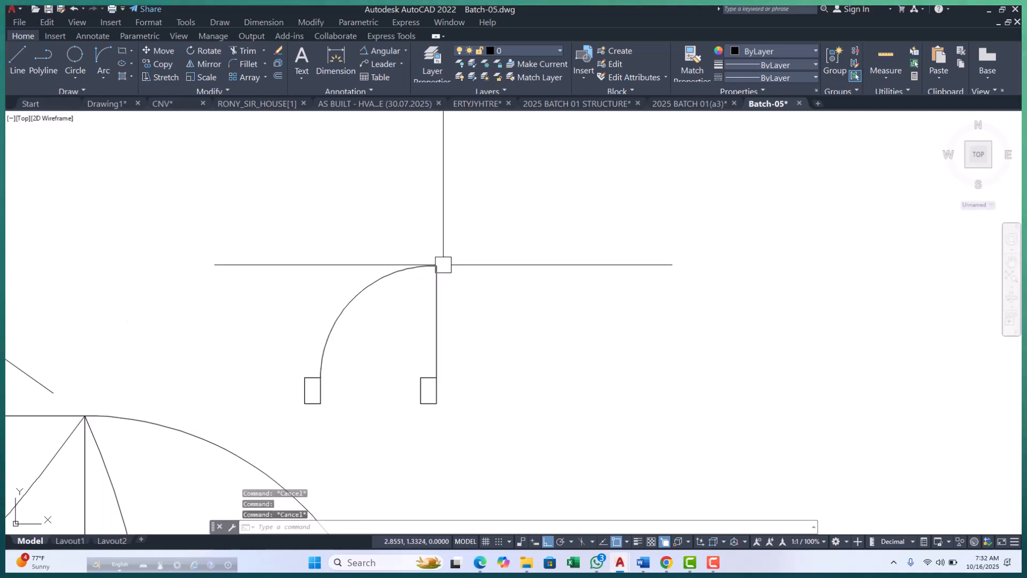
pyautogui.click(443, 330)
pyautogui.click(549, 541)
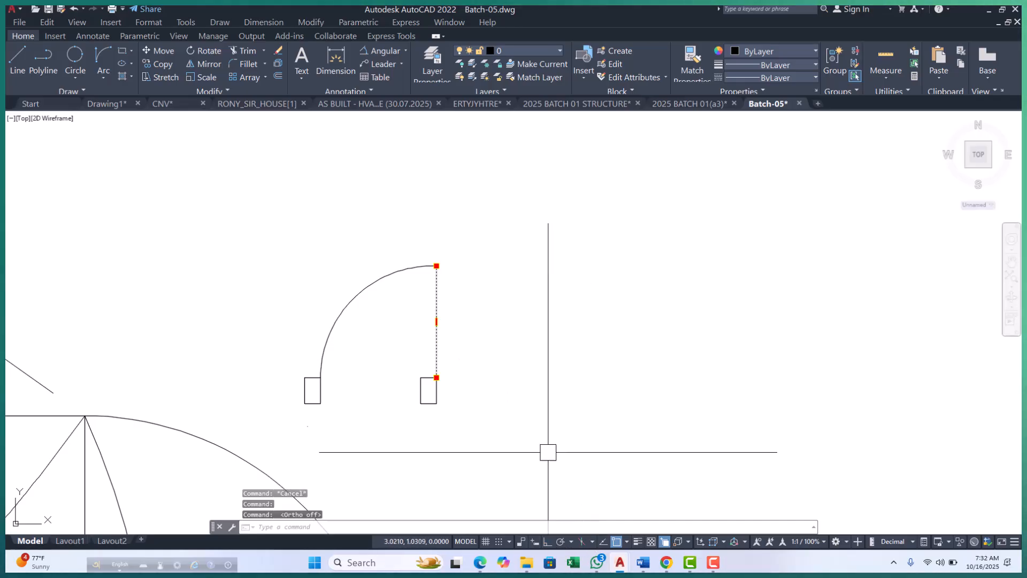
pyautogui.write('RO')
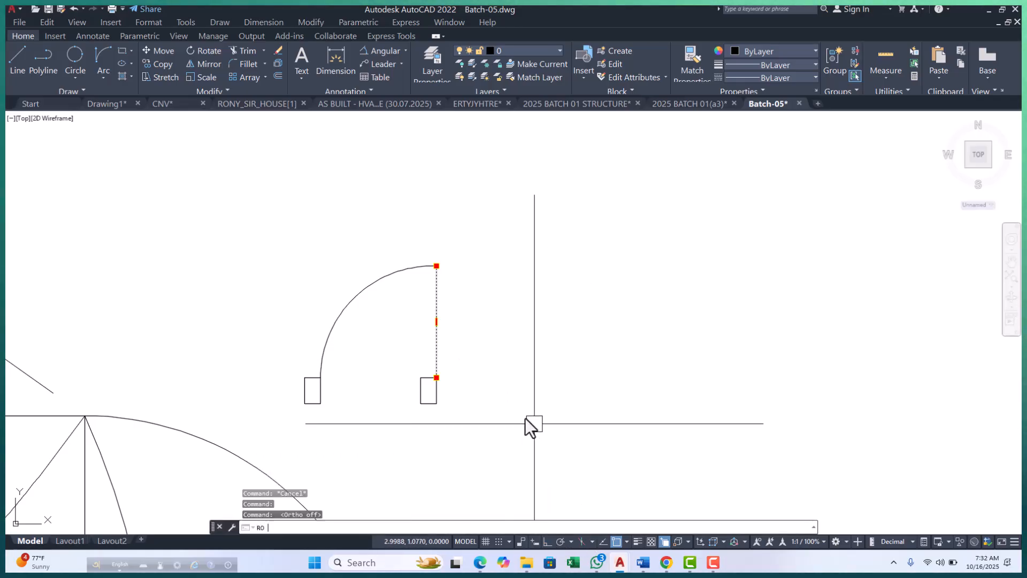
pyautogui.press('Return')
pyautogui.click(436, 377)
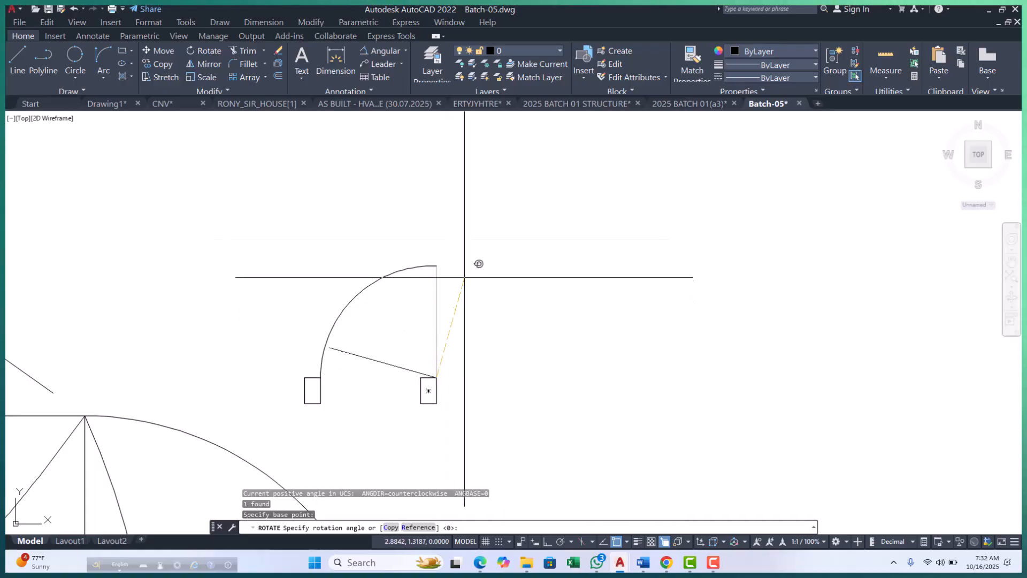
pyautogui.press('Escape')
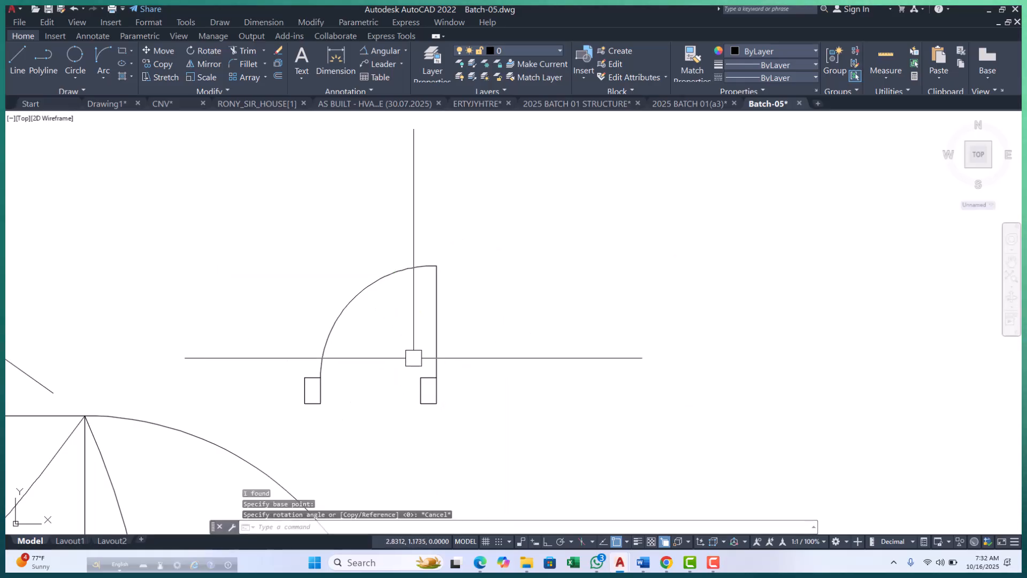
pyautogui.press('Escape')
pyautogui.press('Escape')
pyautogui.press('Escape')
pyautogui.scroll(-2, 454, 366)
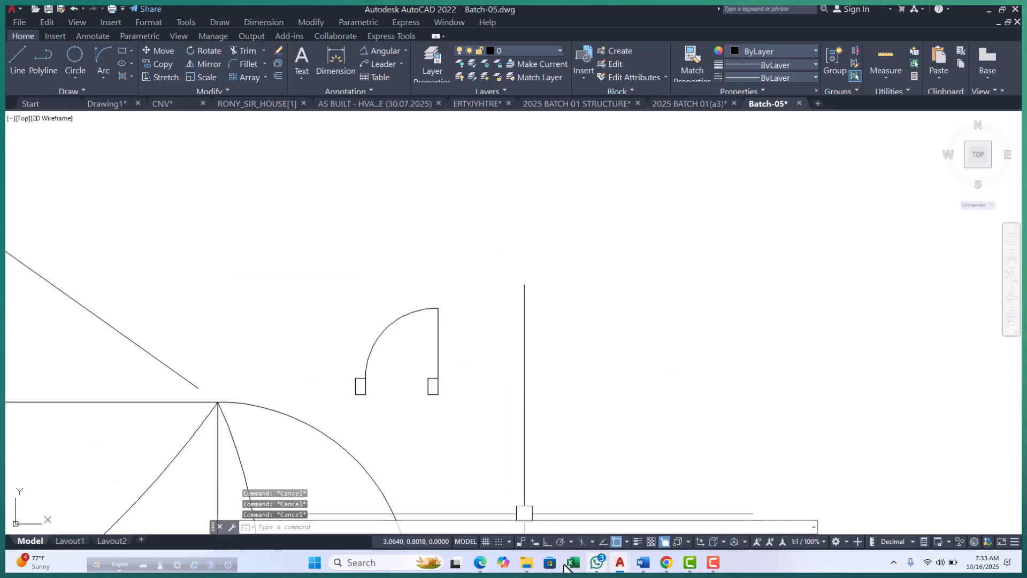
pyautogui.click(102, 79)
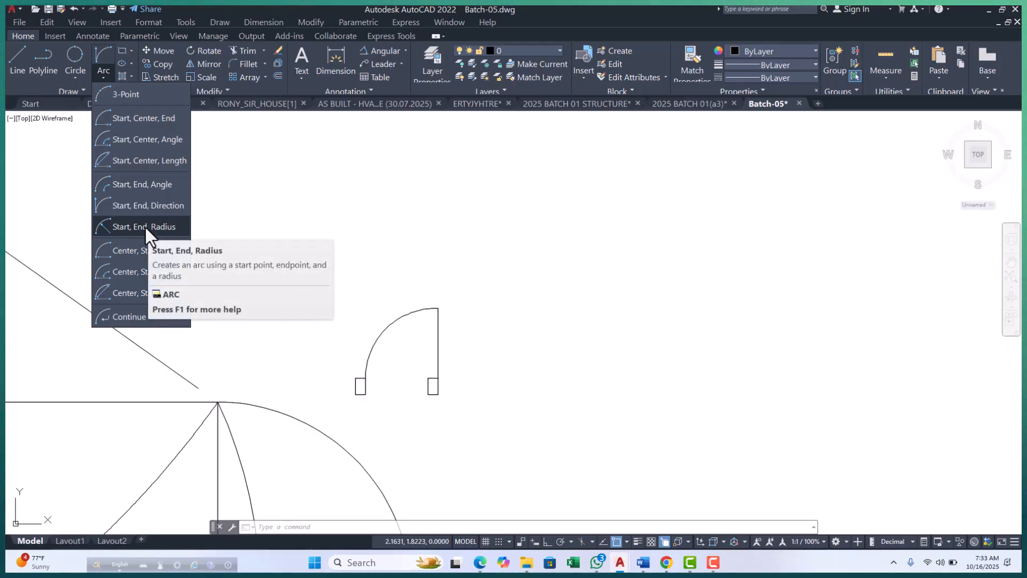
pyautogui.click(258, 285)
pyautogui.press('Escape')
pyautogui.press('Escape')
pyautogui.press('Escape')
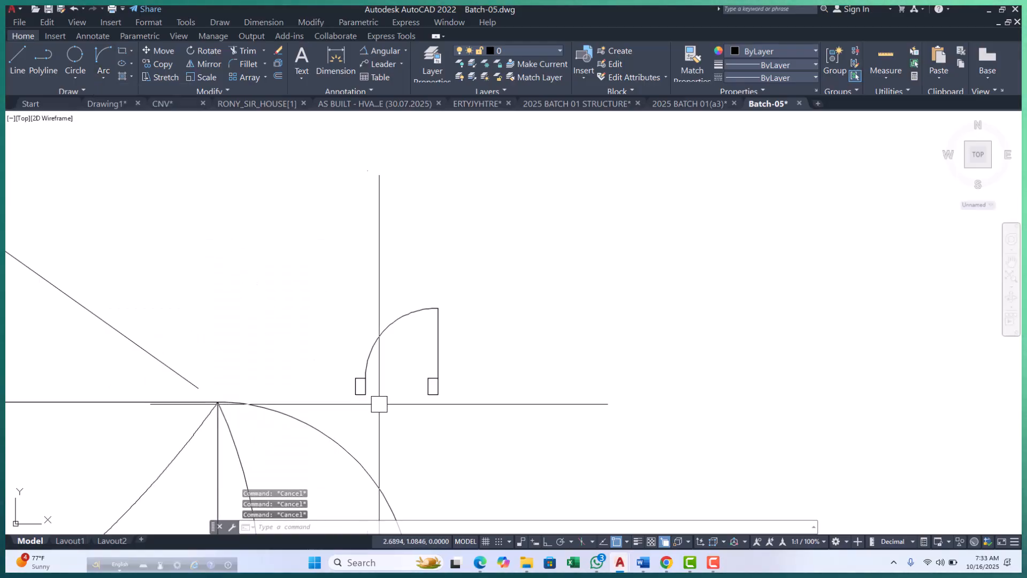
# Draw a Start, End, Radius arc between the door arc's lower and upper endpoints with a radius of 90.
pyautogui.click(108, 78)
pyautogui.click(136, 226)
pyautogui.scroll(5, 361, 382)
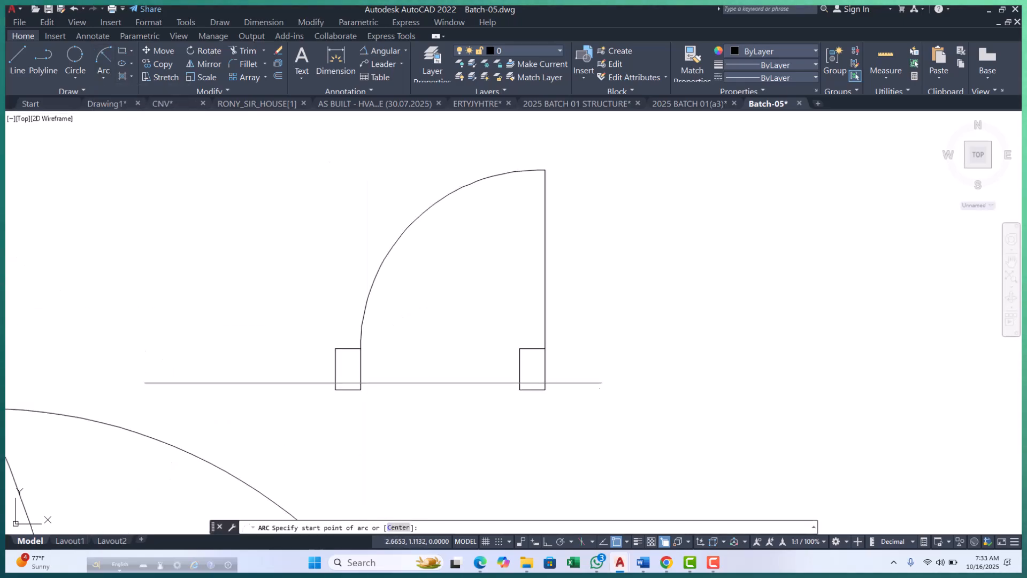
pyautogui.click(361, 349)
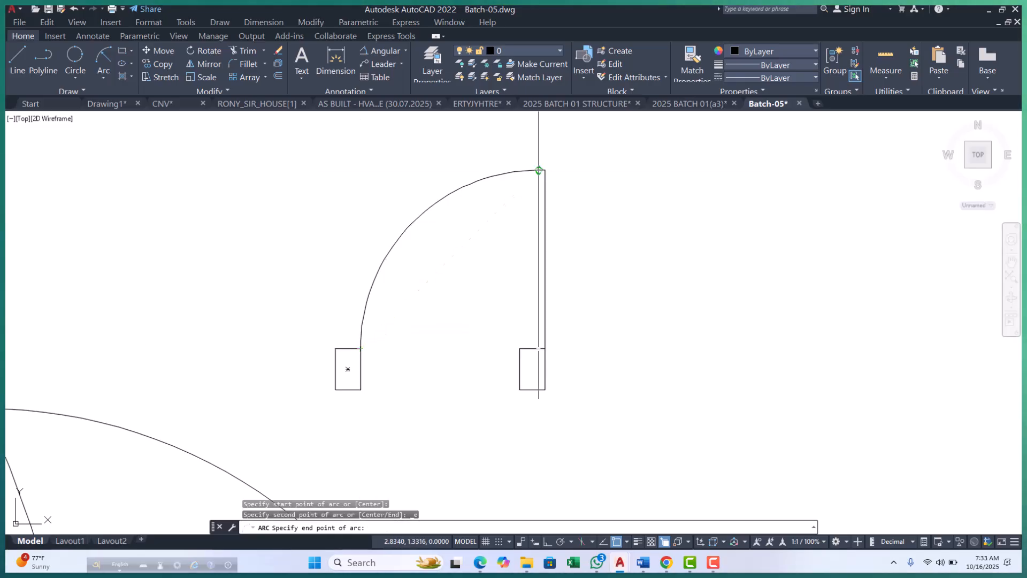
pyautogui.click(544, 170)
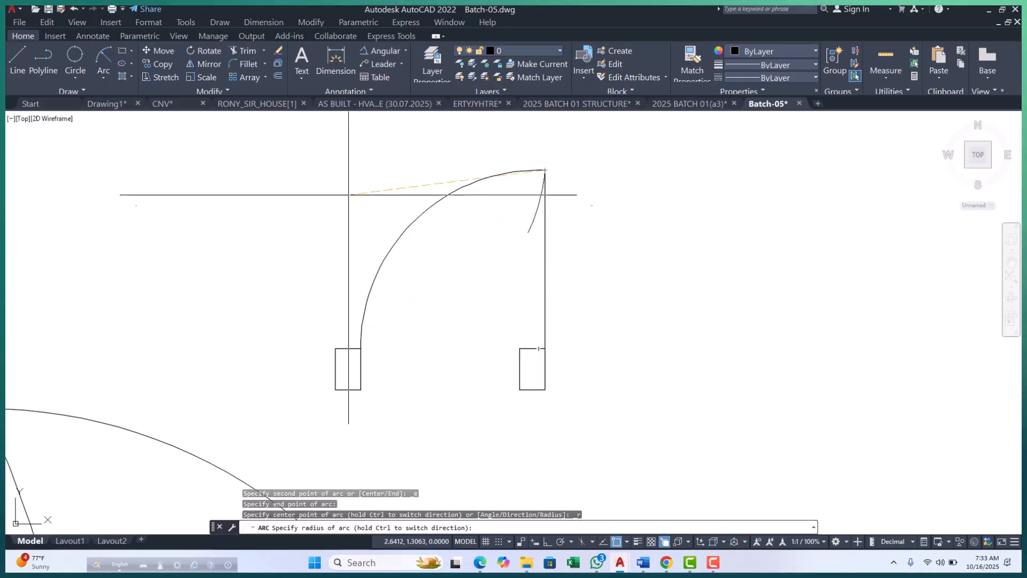
pyautogui.scroll(-10, 217, 360)
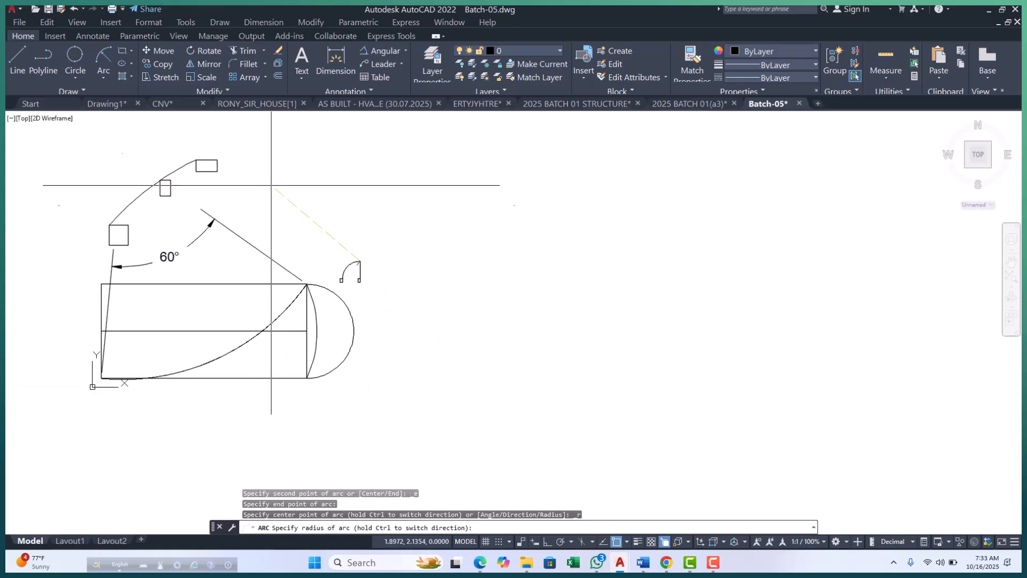
pyautogui.scroll(4, 336, 214)
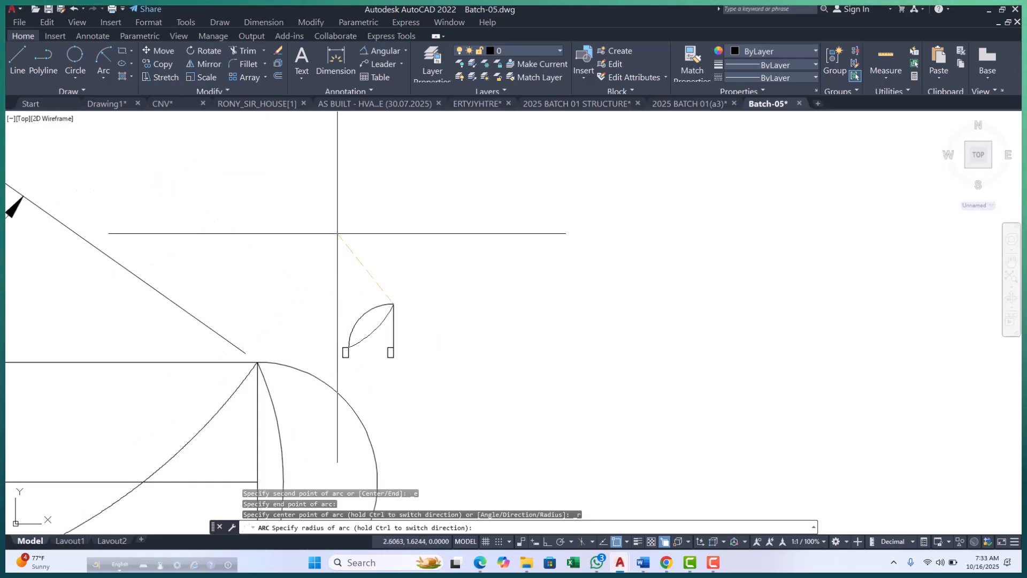
pyautogui.press('Return')
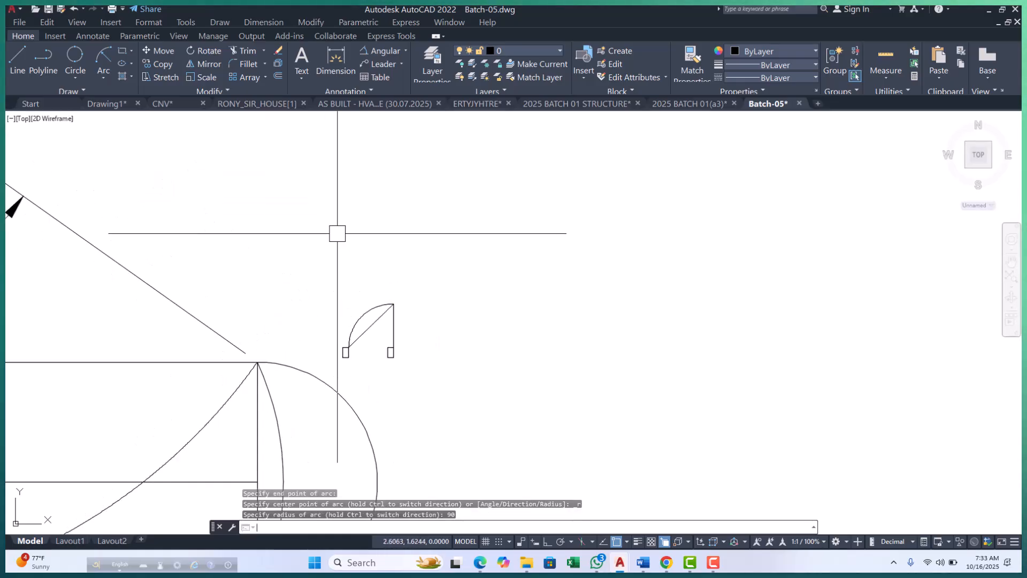
pyautogui.scroll(4, 368, 336)
pyautogui.click(367, 319)
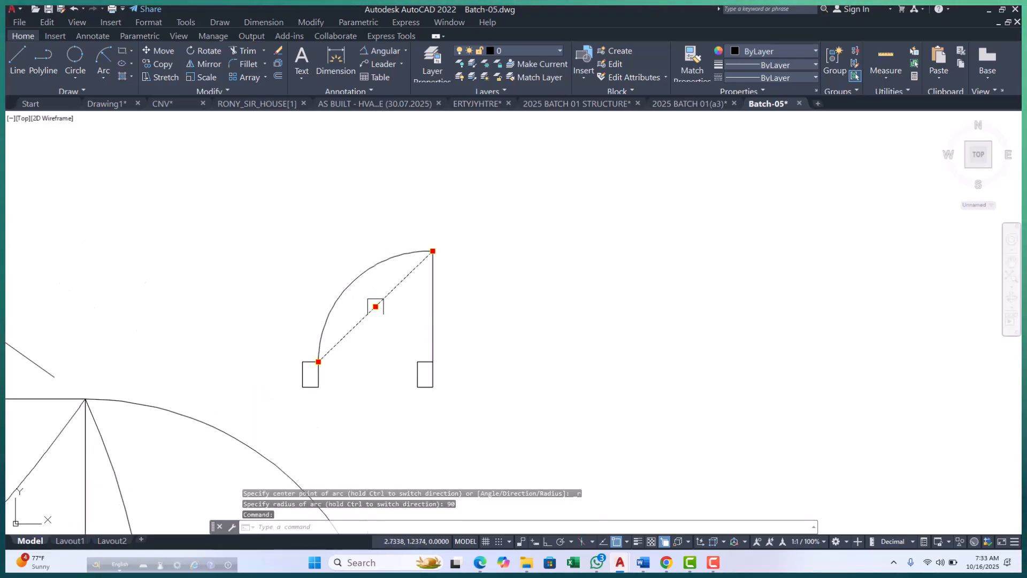
pyautogui.press('Escape')
pyautogui.press('Escape')
pyautogui.press('Escape')
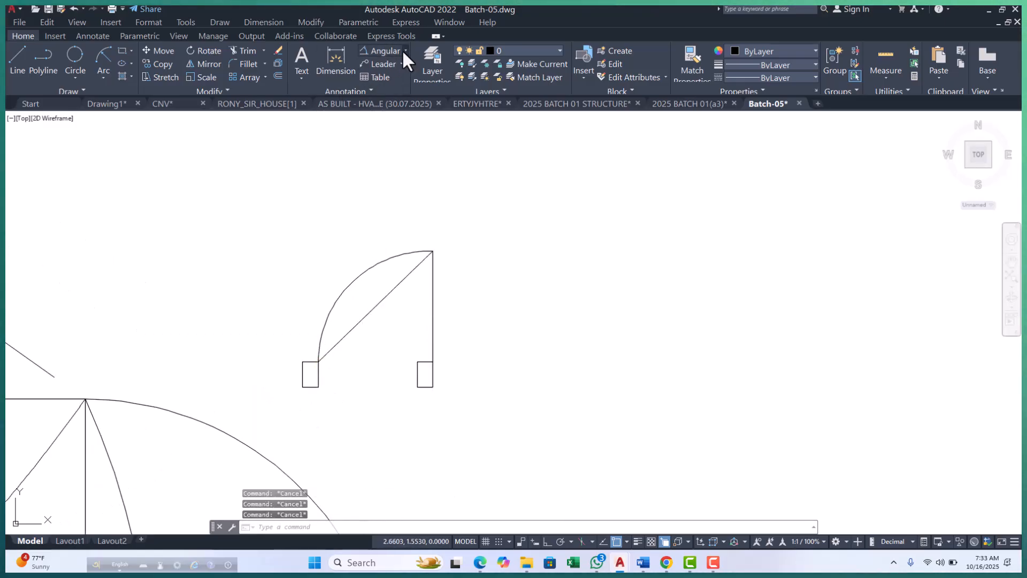
# Place a radius dimension on the nearly flat arc inside the door shape, positioning it above the door.
pyautogui.click(402, 49)
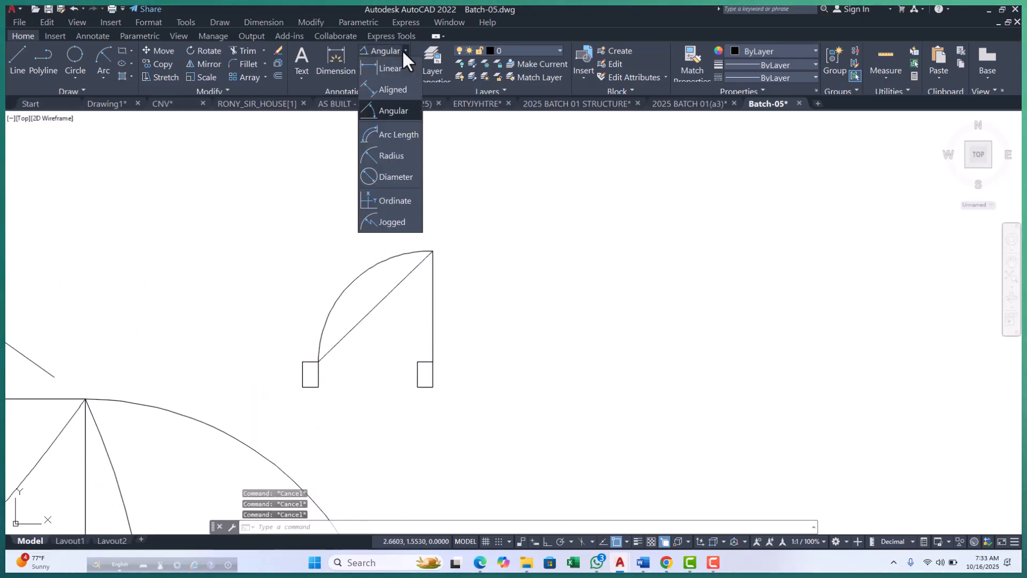
pyautogui.click(391, 160)
pyautogui.click(364, 319)
pyautogui.scroll(-2, 367, 322)
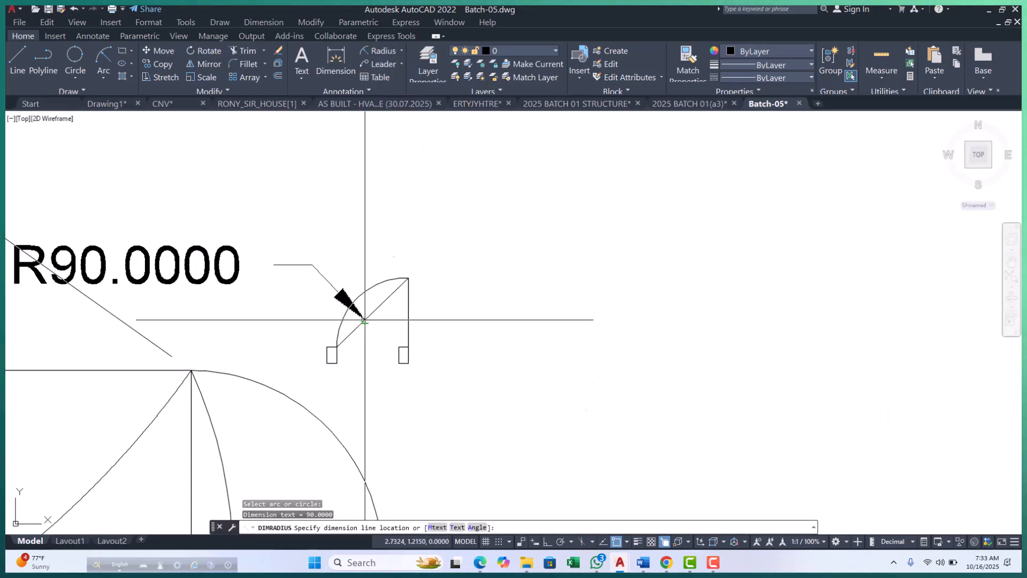
pyautogui.click(443, 239)
pyautogui.press('Escape')
pyautogui.press('Escape')
pyautogui.click(368, 314)
pyautogui.click(429, 238)
pyautogui.press('Escape')
pyautogui.press('Escape')
pyautogui.scroll(-4, 434, 314)
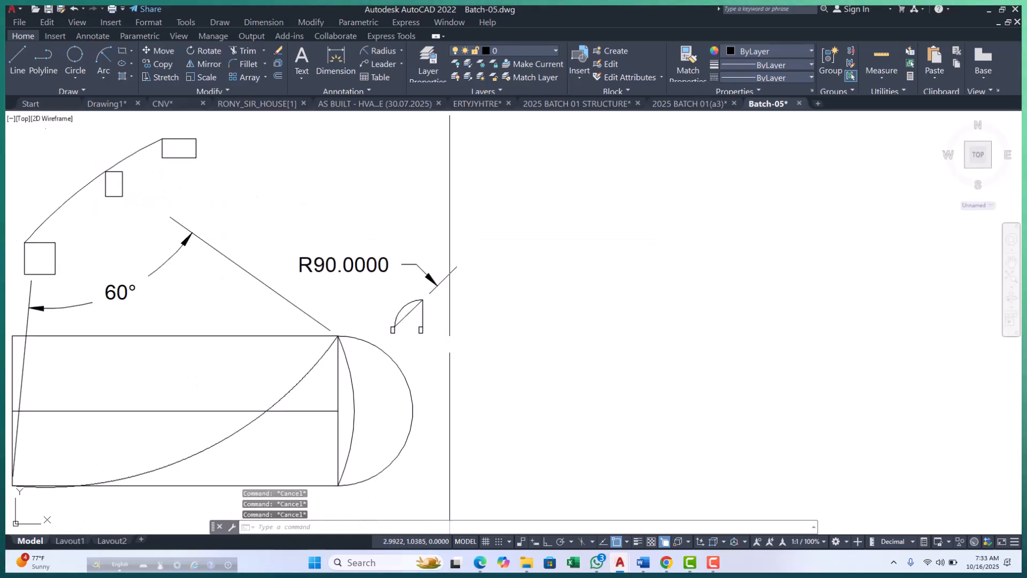
# Draw a 3-Point arc bulging upward in the empty space above the radius dimension, starting near 1.99, 2.29 and passing near 2.64, 2.40.
pyautogui.moveTo(445, 343); pyautogui.dragTo(449, 364, button='middle')
pyautogui.click(98, 79)
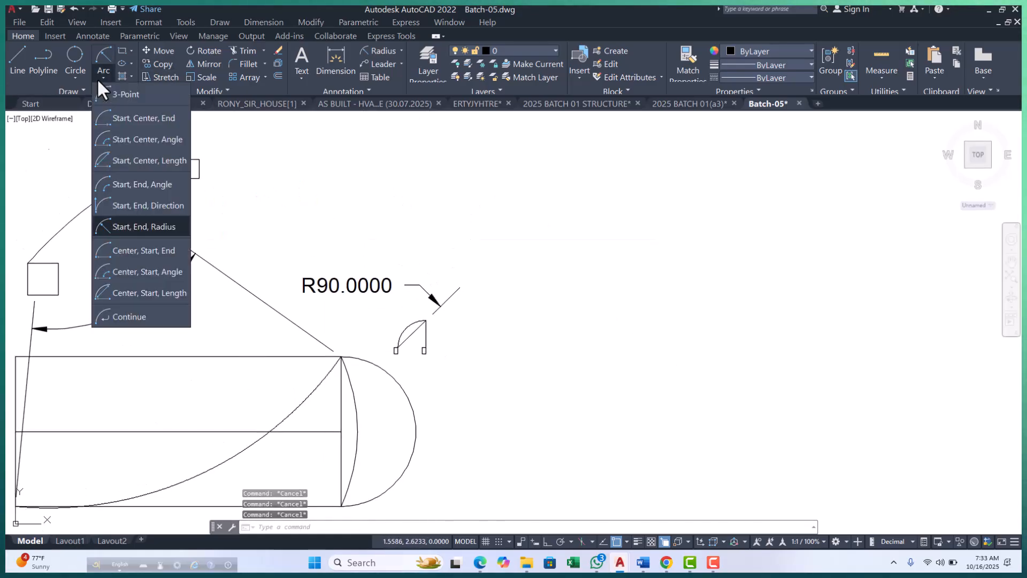
pyautogui.scroll(-4, 428, 315)
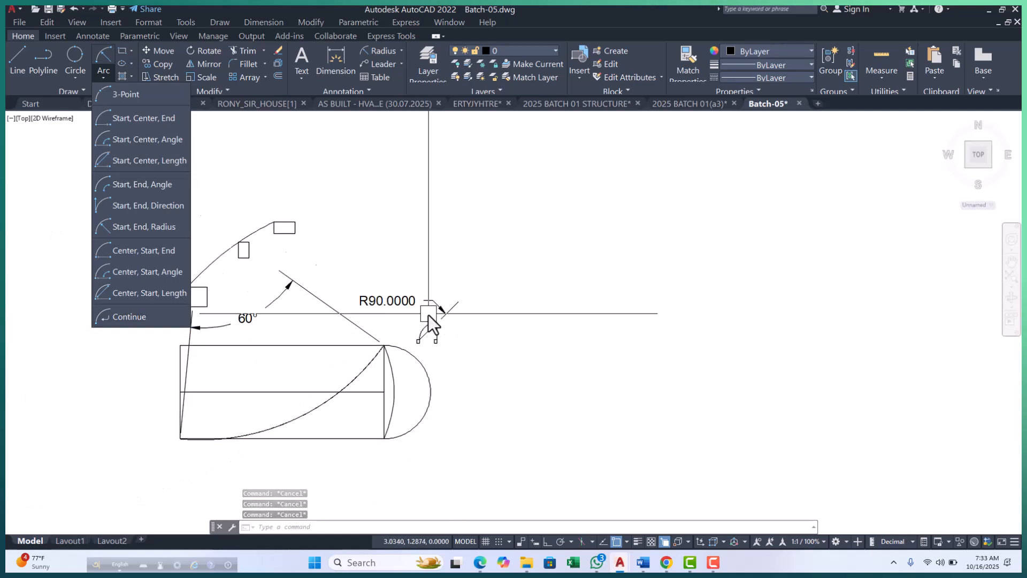
pyautogui.moveTo(549, 328); pyautogui.dragTo(392, 410, button='middle')
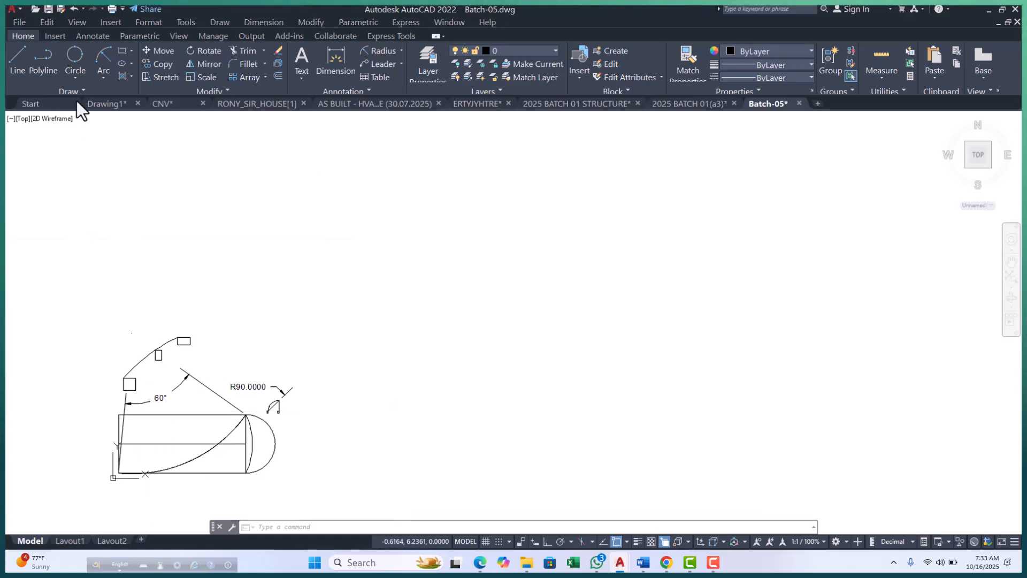
pyautogui.click(105, 78)
pyautogui.click(127, 100)
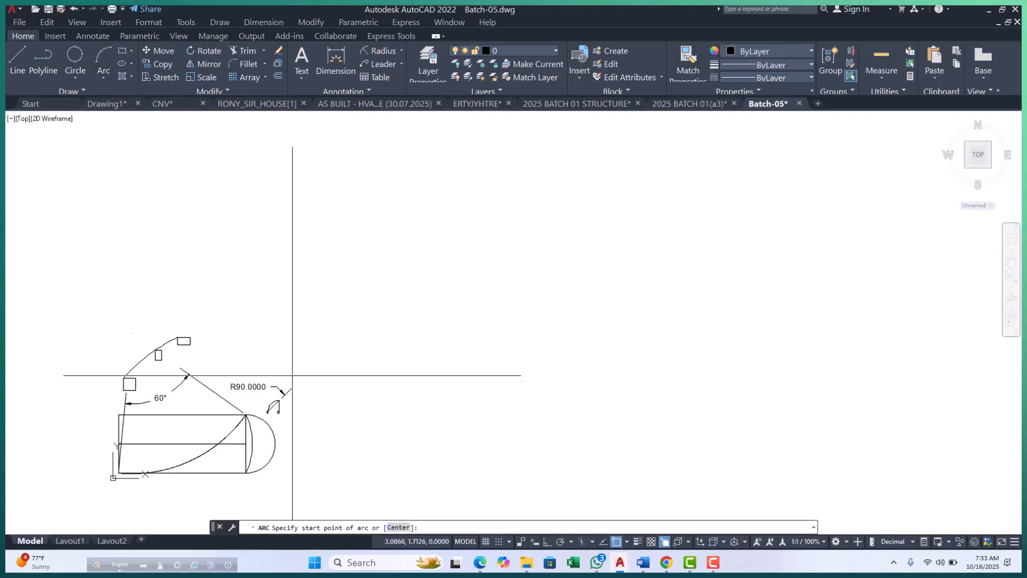
pyautogui.scroll(4, 233, 348)
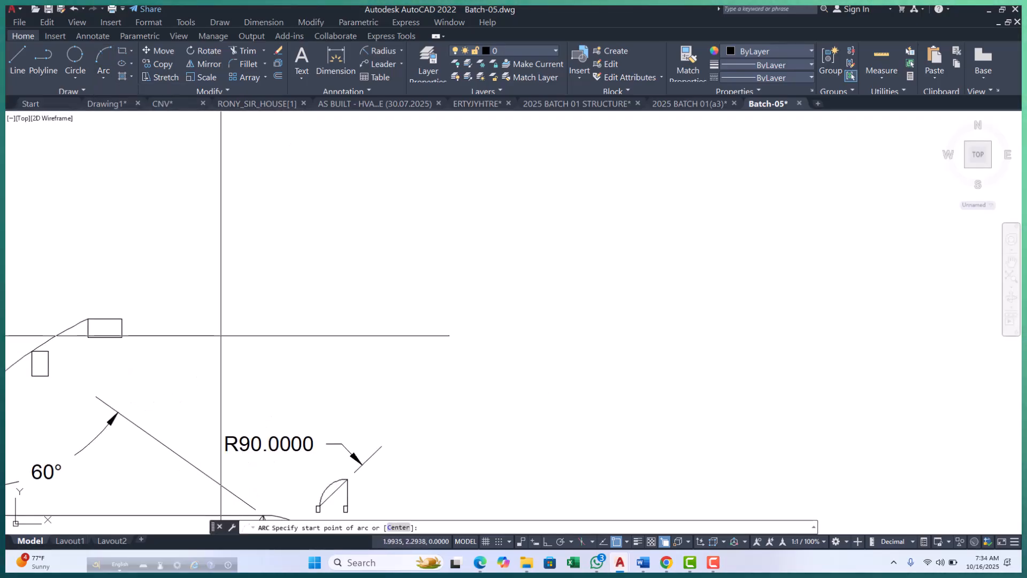
pyautogui.click(221, 336)
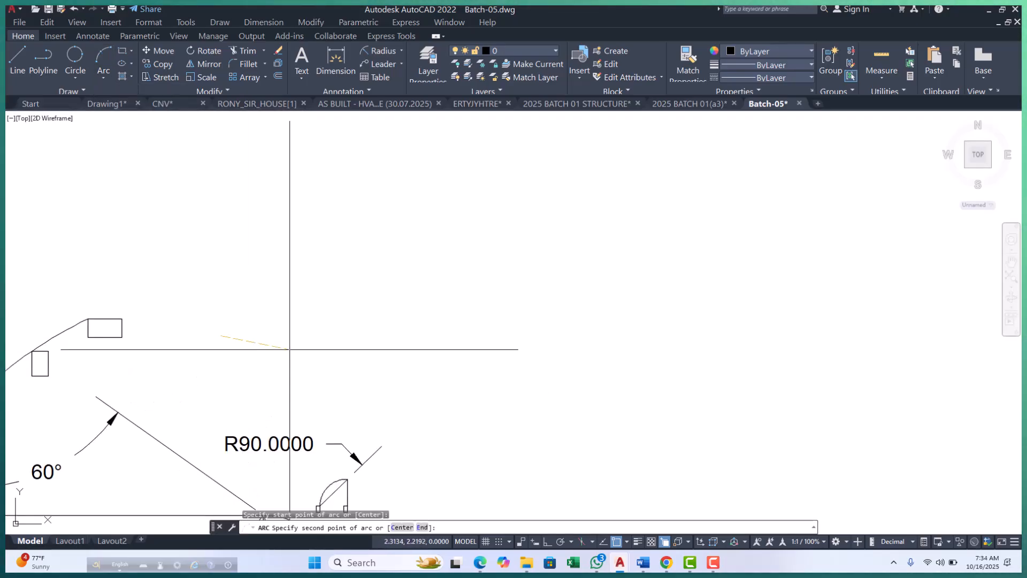
pyautogui.click(317, 319)
pyautogui.click(344, 352)
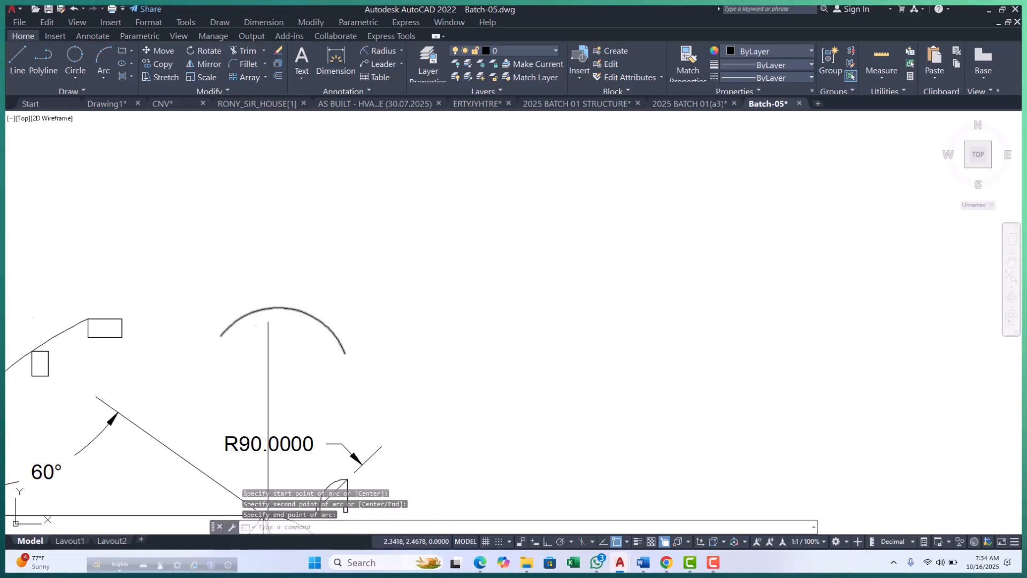
pyautogui.click(230, 327)
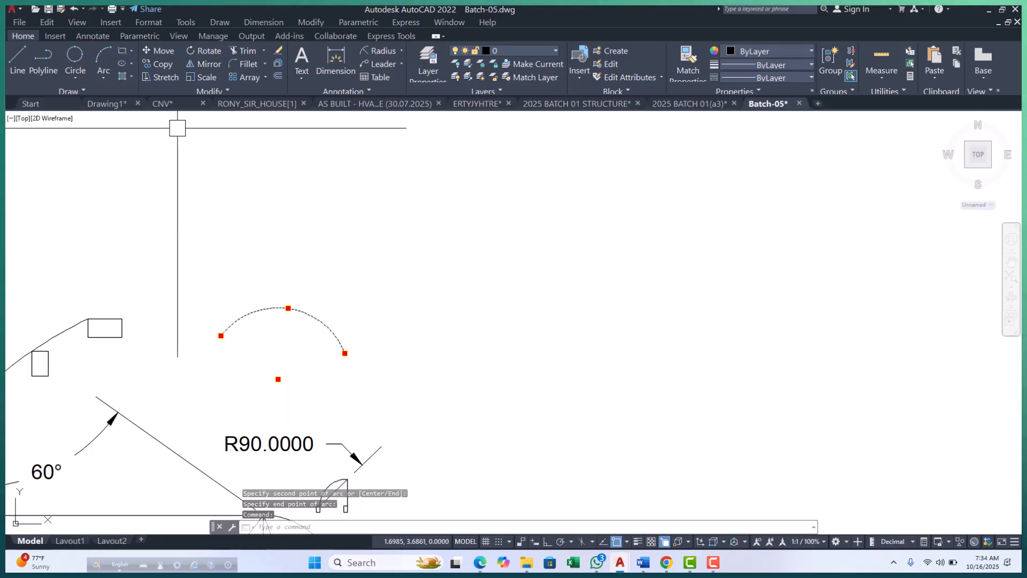
# Extend the 3-Point arc with two tangent Continue arcs toward the right, the first curving downward and the second curving upward.
pyautogui.click(104, 75)
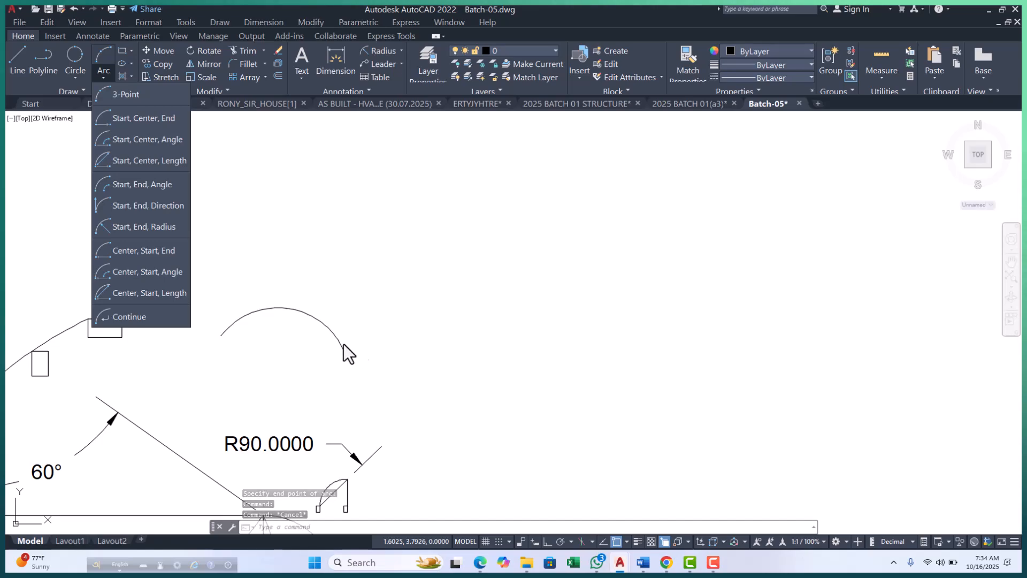
pyautogui.click(115, 315)
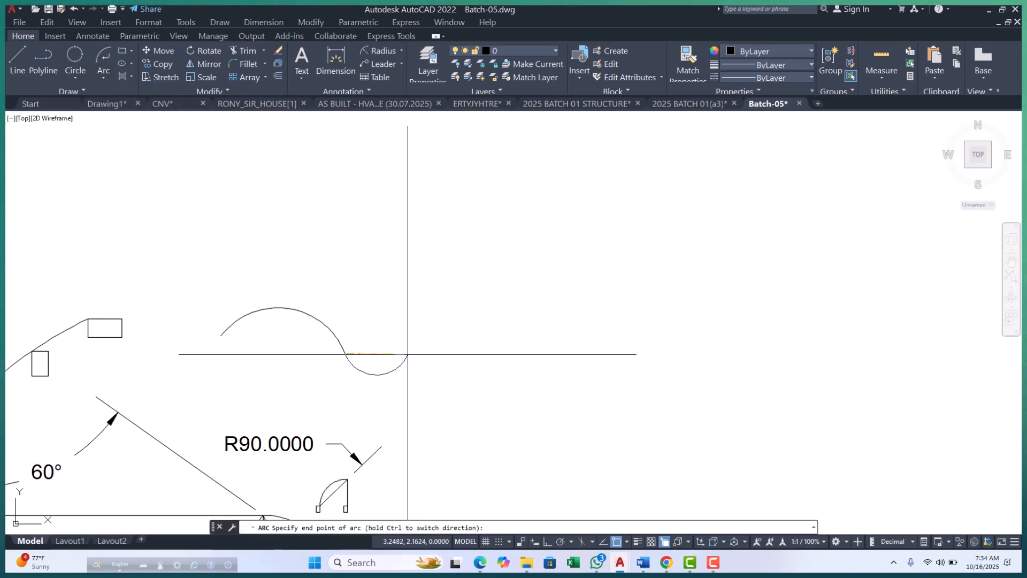
pyautogui.scroll(4, 409, 355)
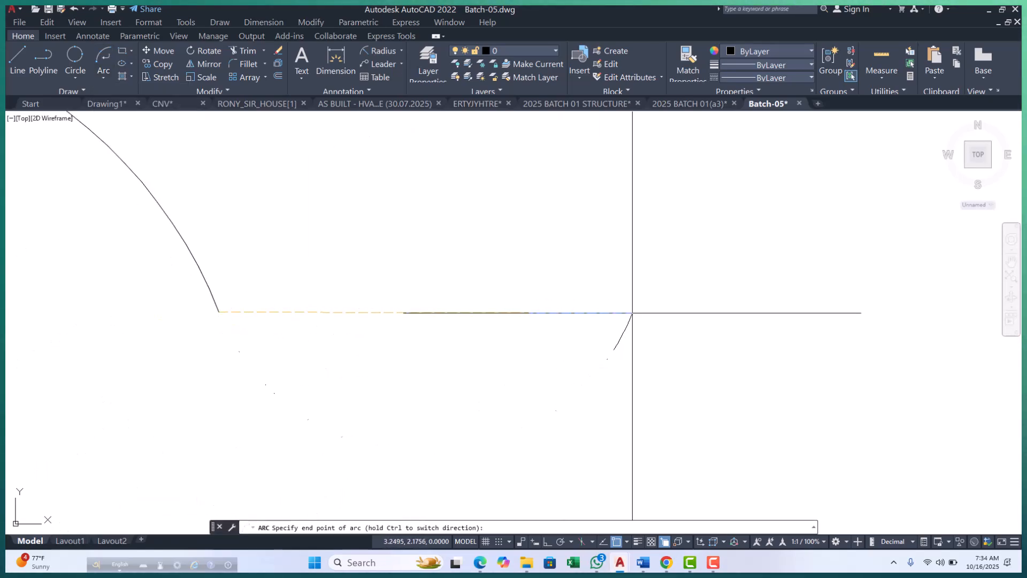
pyautogui.scroll(-3, 633, 313)
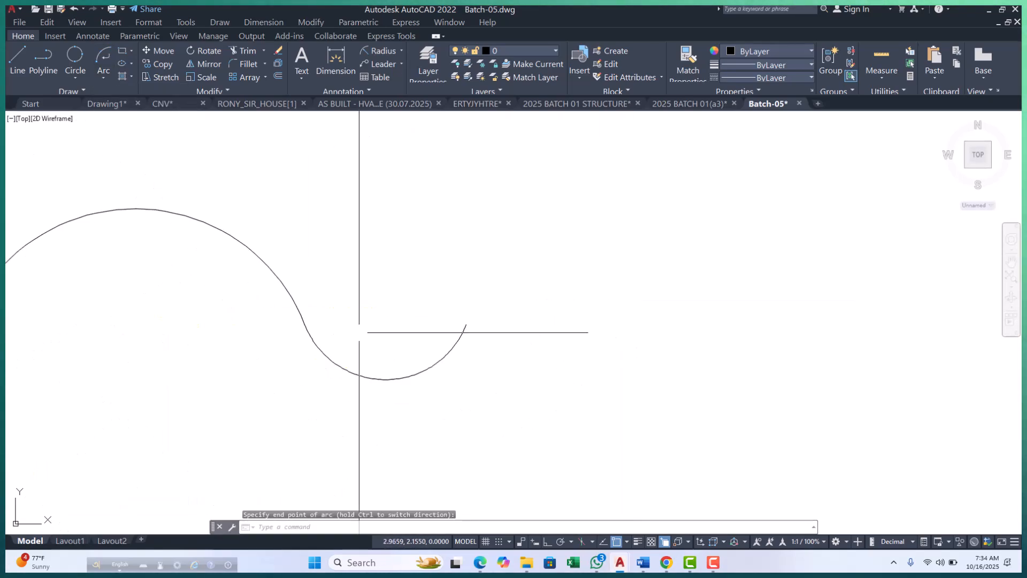
pyautogui.click(107, 79)
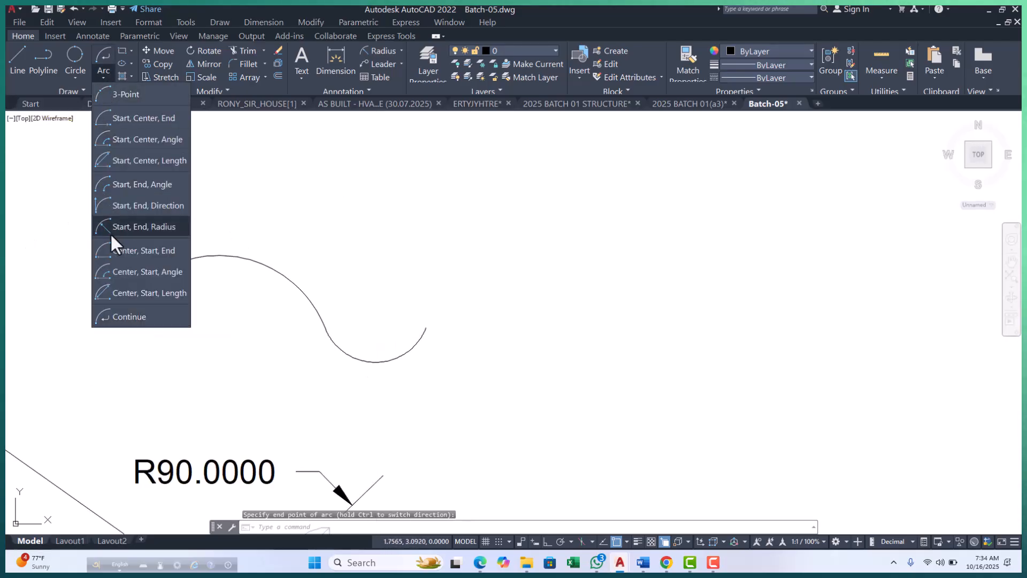
pyautogui.click(136, 316)
pyautogui.click(517, 336)
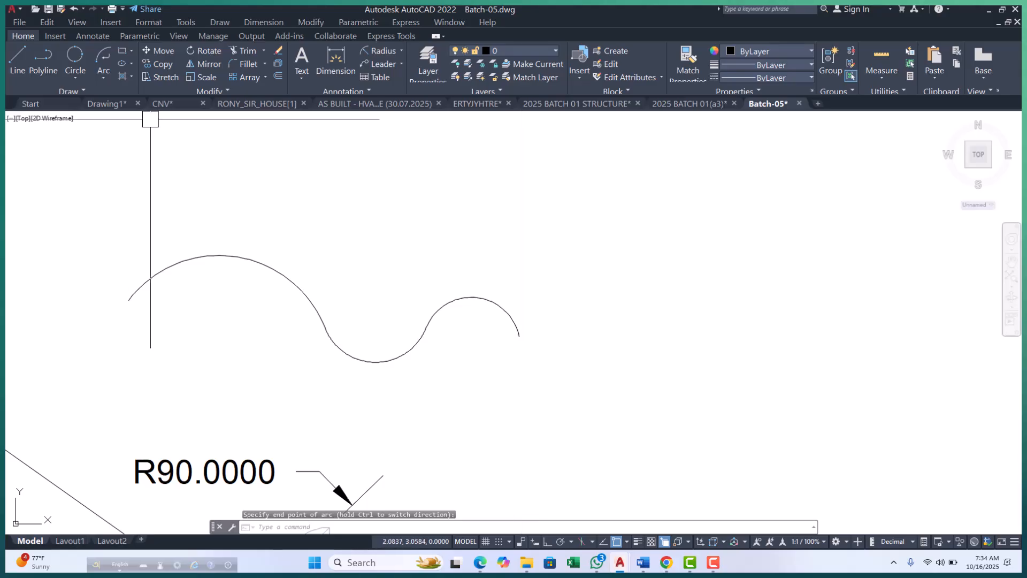
# Add two more Continue arcs to the wave's right end, a downward curve followed by a larger upward one.
pyautogui.click(102, 78)
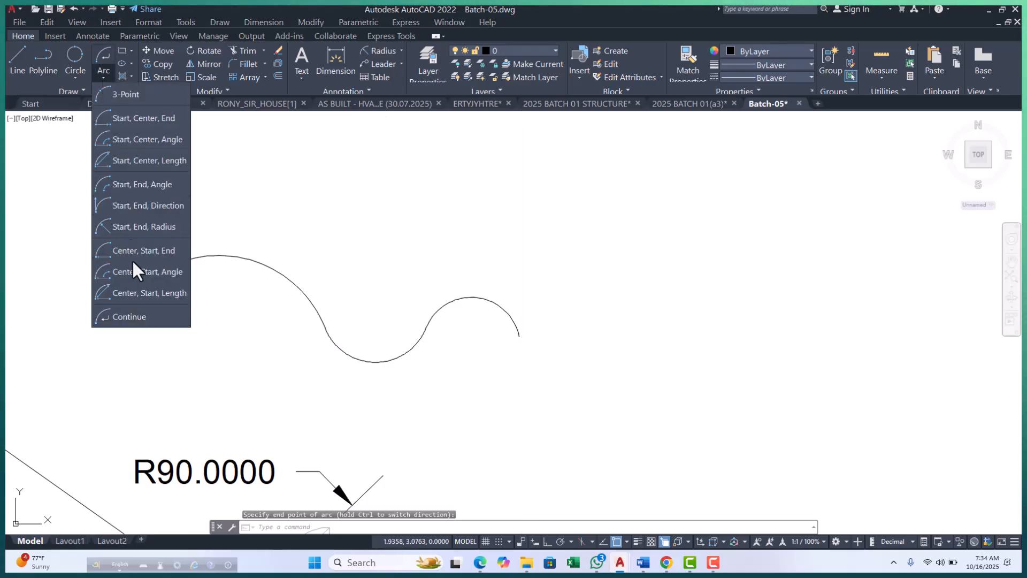
pyautogui.click(138, 316)
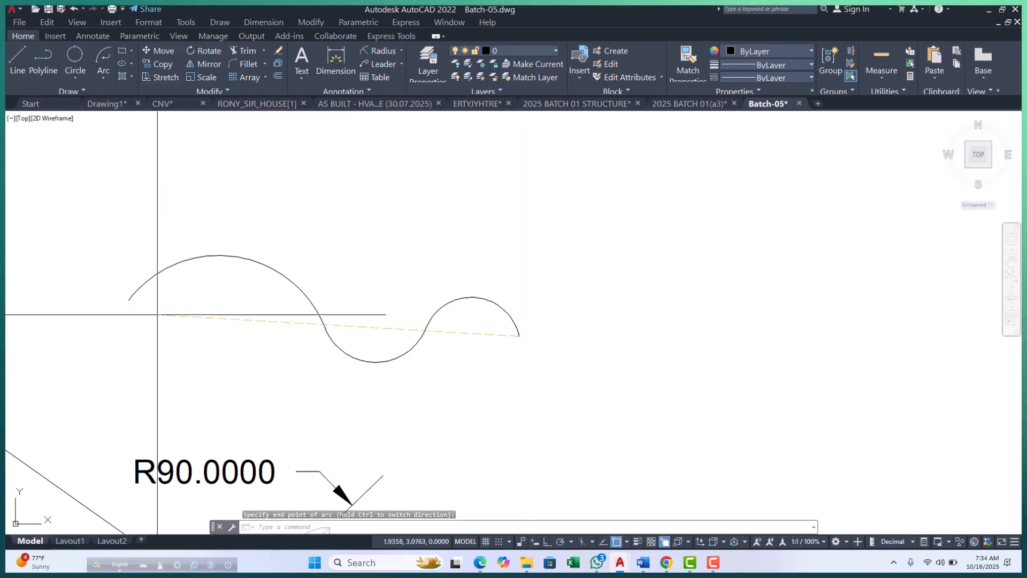
pyautogui.click(614, 327)
pyautogui.scroll(-6, 223, 341)
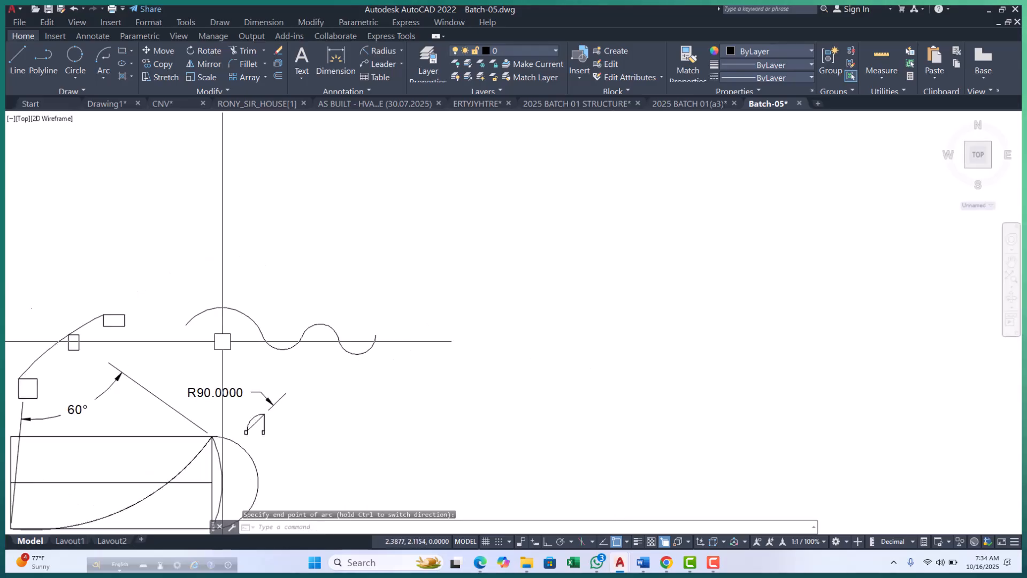
pyautogui.click(104, 78)
pyautogui.click(145, 316)
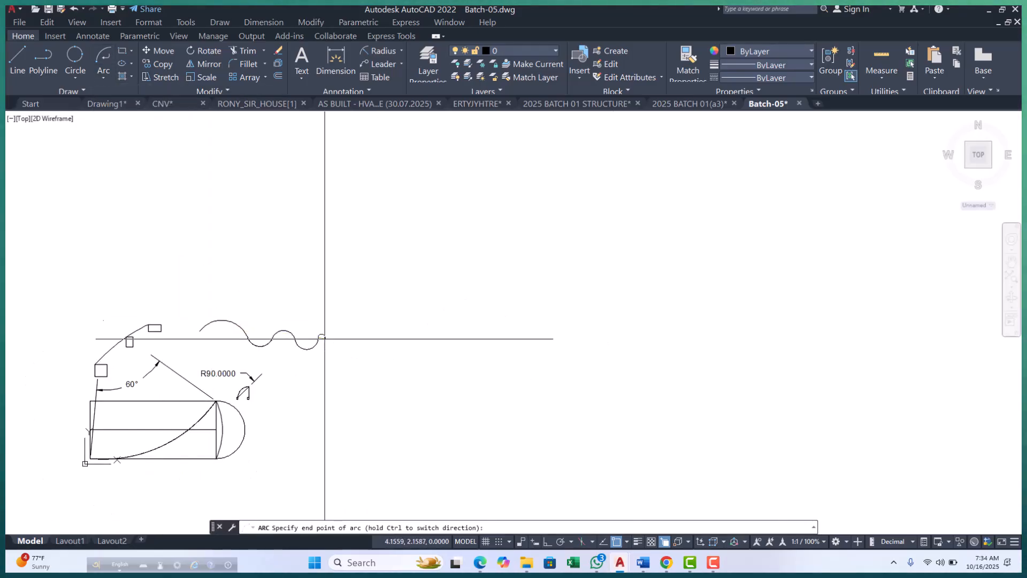
pyautogui.scroll(2, 311, 338)
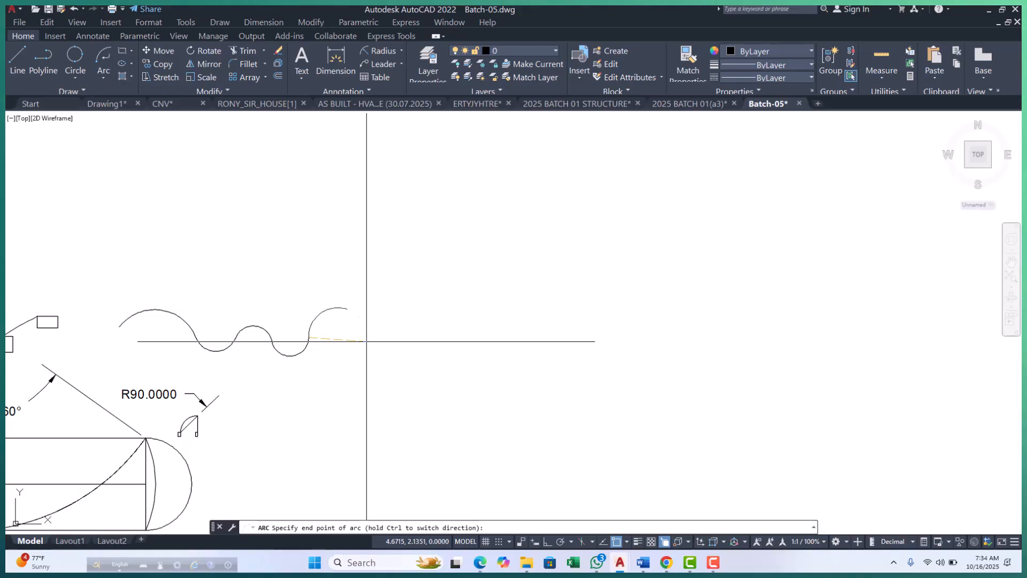
pyautogui.click(367, 341)
# Move all five wave arcs left and slightly down so they cross the arc joining the small rectangles.
pyautogui.scroll(-2, 443, 344)
pyautogui.scroll(4, 255, 372)
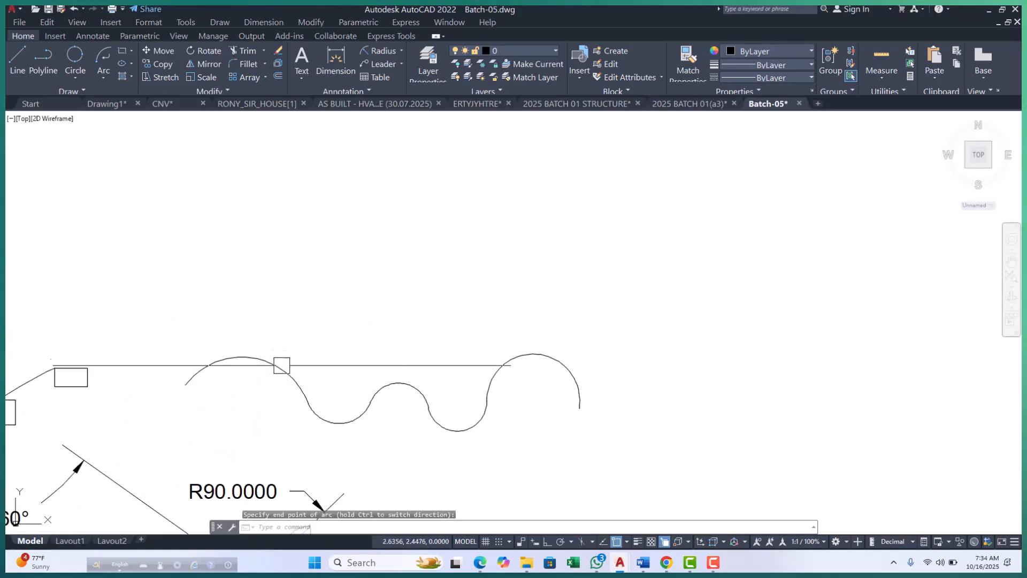
pyautogui.click(282, 367)
pyautogui.click(346, 421)
pyautogui.click(417, 392)
pyautogui.click(461, 426)
pyautogui.click(504, 370)
pyautogui.scroll(-4, 428, 320)
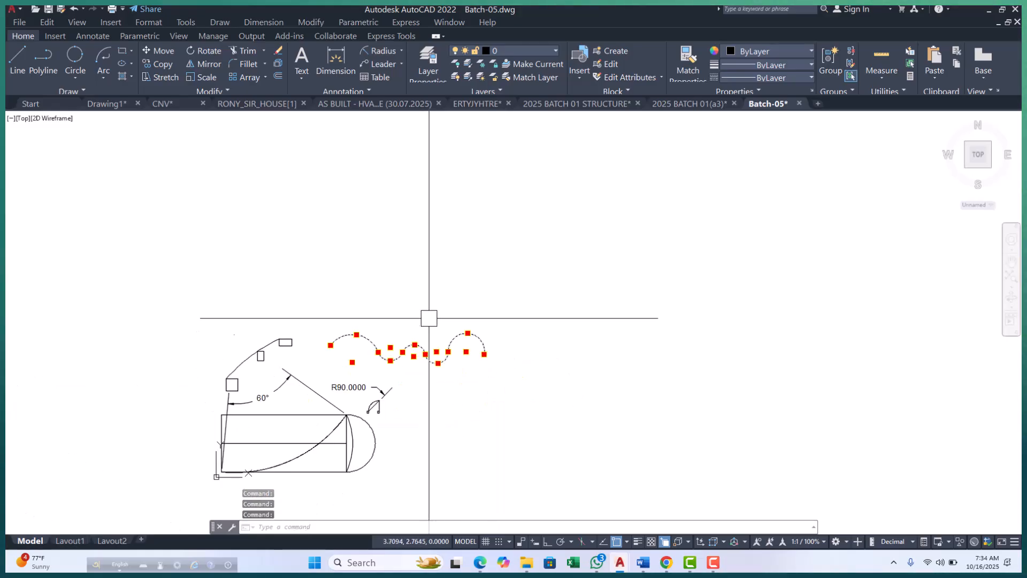
pyautogui.write('m')
pyautogui.press('Return')
pyautogui.click(488, 317)
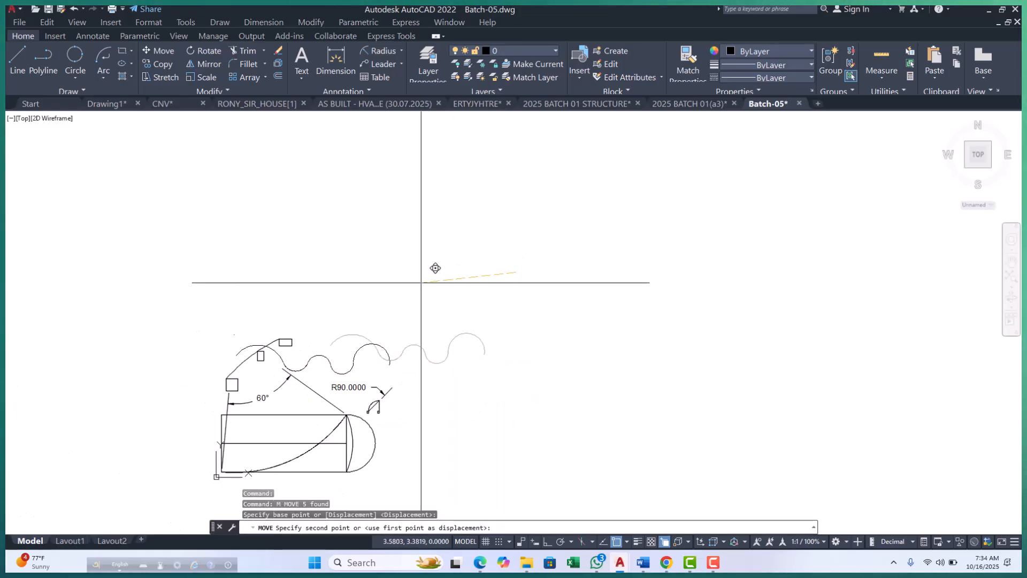
pyautogui.click(402, 326)
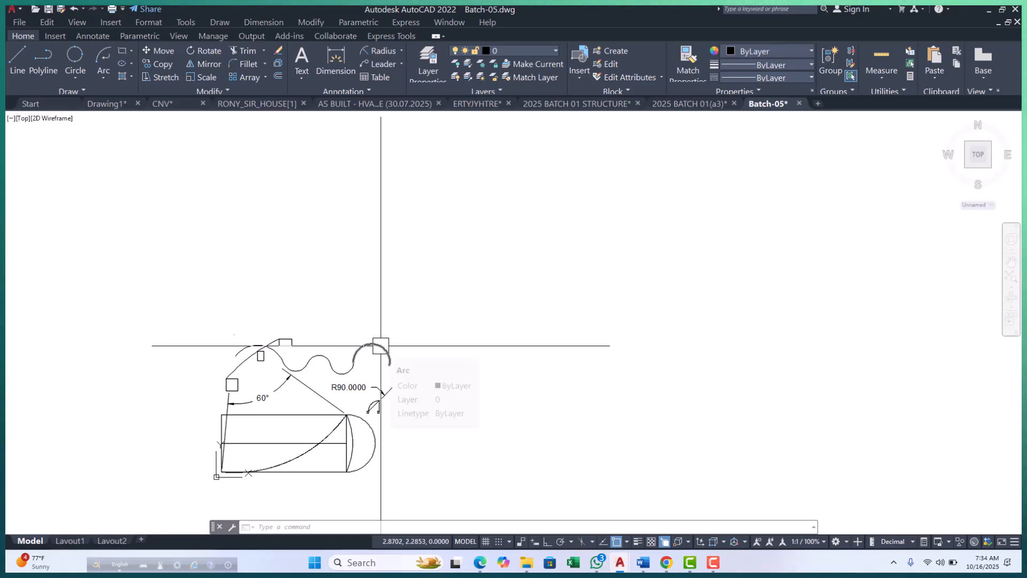
pyautogui.scroll(4, 380, 346)
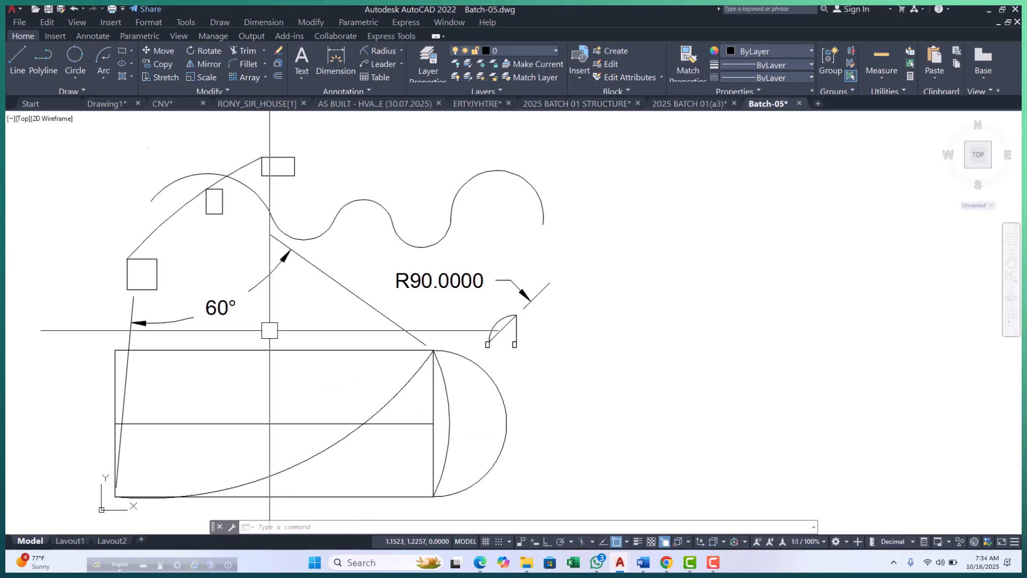
pyautogui.scroll(-4, 269, 330)
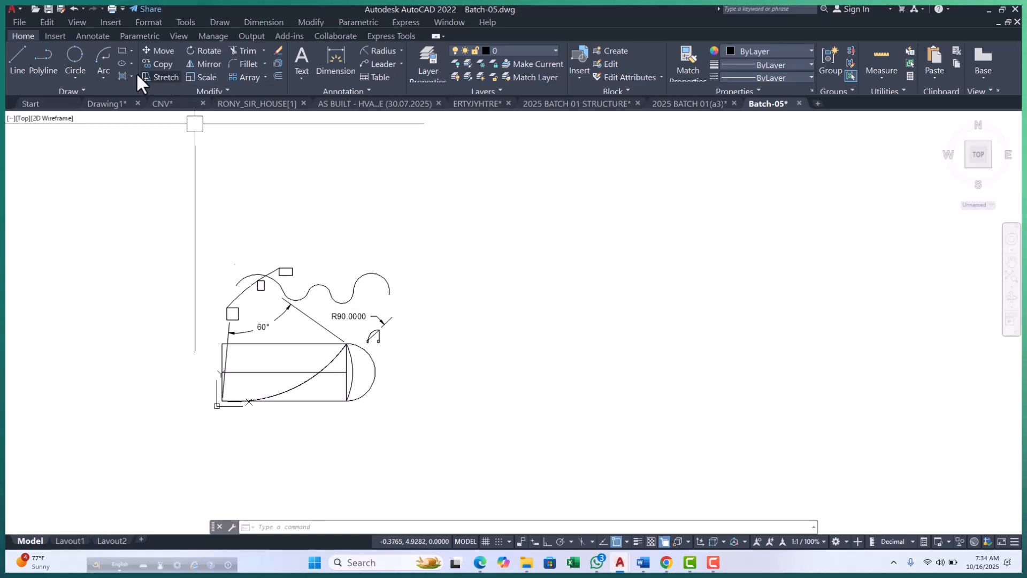
pyautogui.click(130, 50)
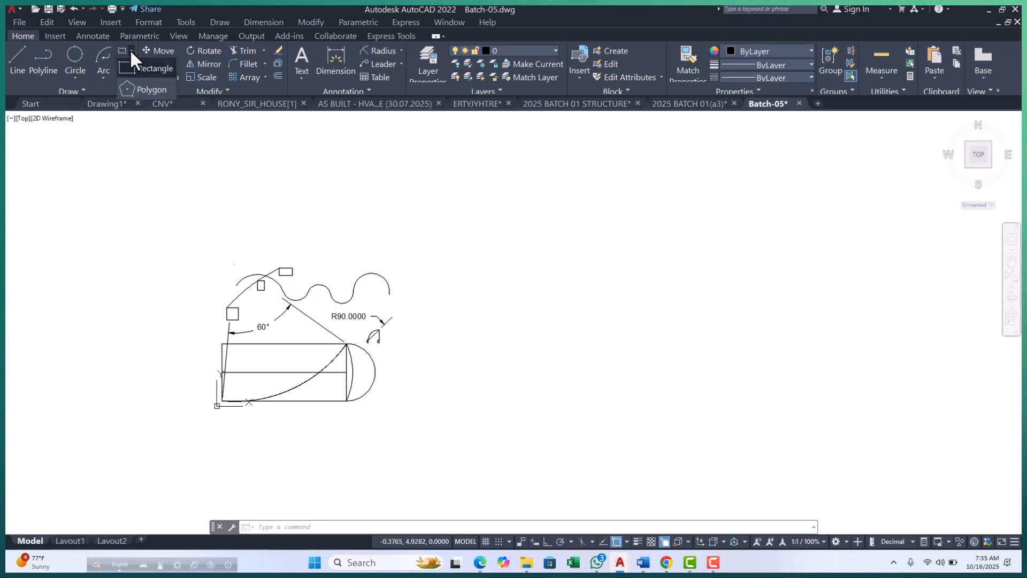
pyautogui.click(149, 89)
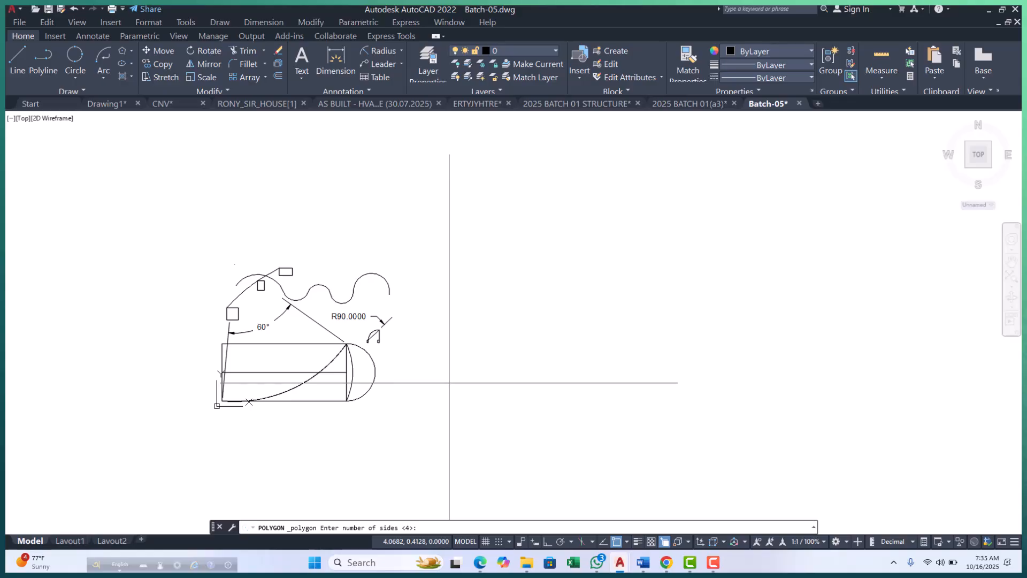
pyautogui.press('Escape')
pyautogui.press('Escape')
pyautogui.press('Escape')
pyautogui.scroll(4, 308, 337)
pyautogui.scroll(-4, 326, 348)
pyautogui.scroll(2, 329, 308)
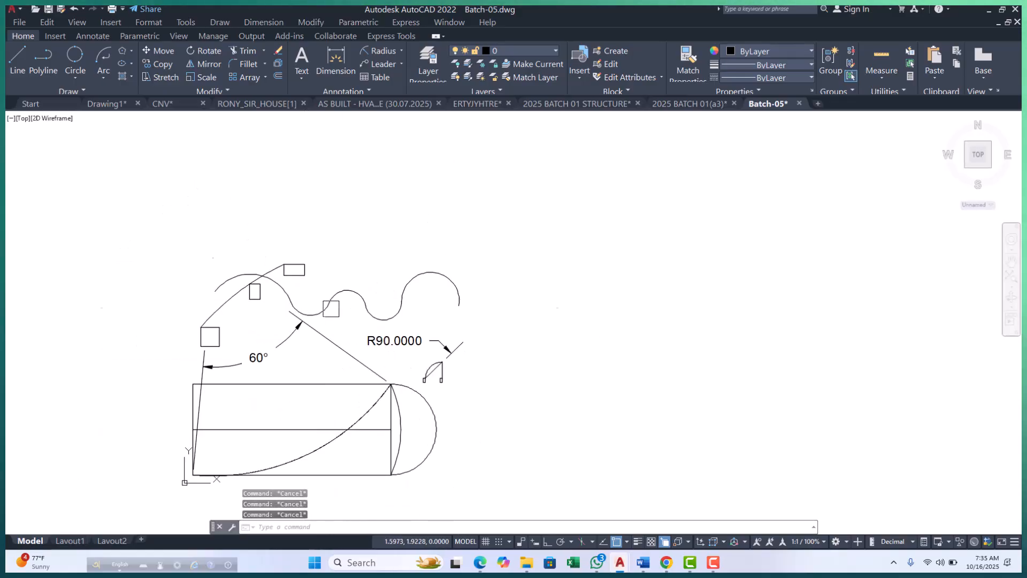
pyautogui.scroll(2, 455, 222)
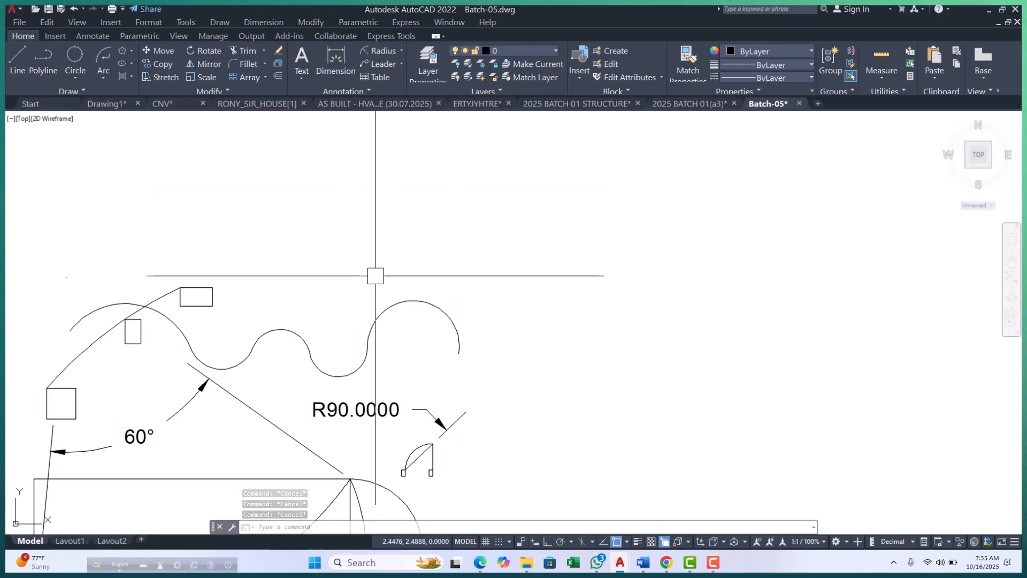
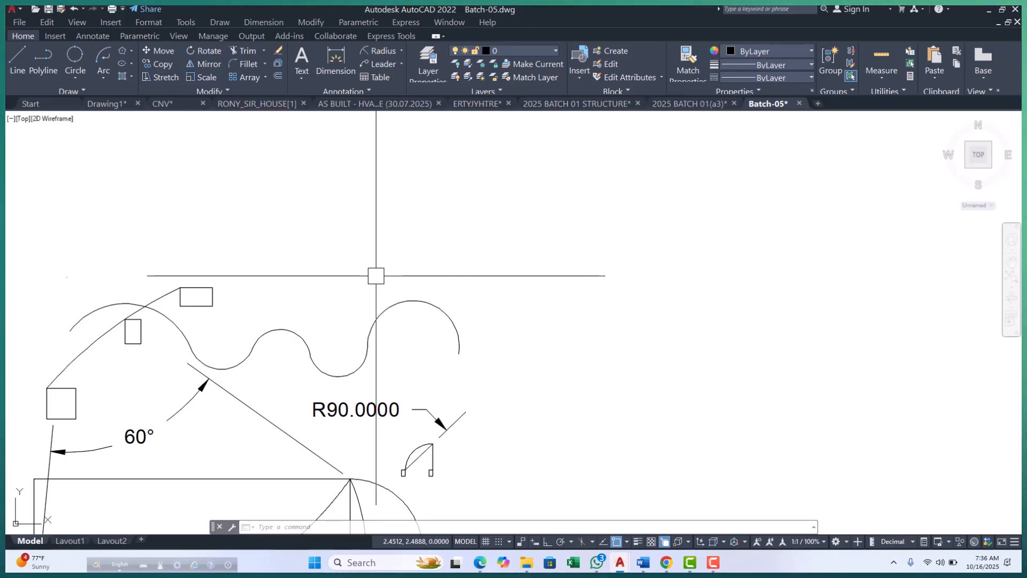
pyautogui.press('Escape')
pyautogui.press('Escape')
pyautogui.press('Escape')
pyautogui.scroll(-5, 376, 275)
pyautogui.scroll(3, 316, 287)
pyautogui.moveTo(385, 294); pyautogui.dragTo(332, 385, button='middle')
pyautogui.scroll(5, 338, 325)
pyautogui.scroll(-4, 332, 316)
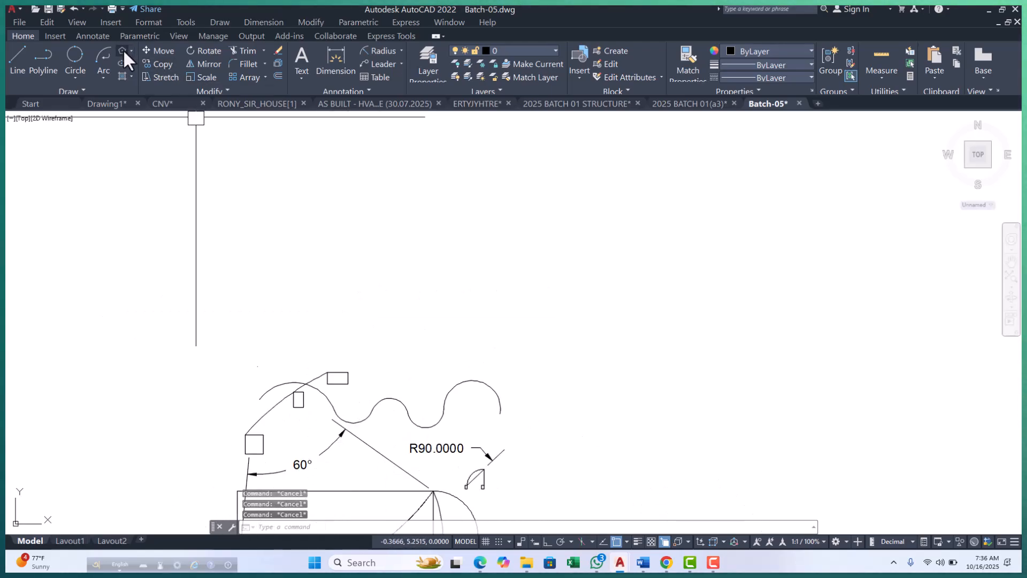
pyautogui.click(222, 22)
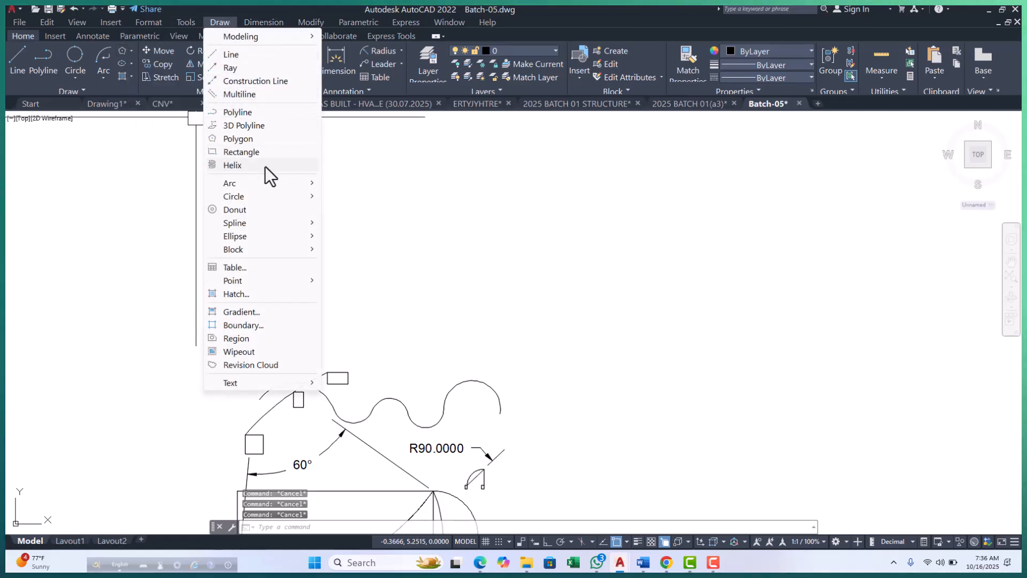
pyautogui.press('Escape')
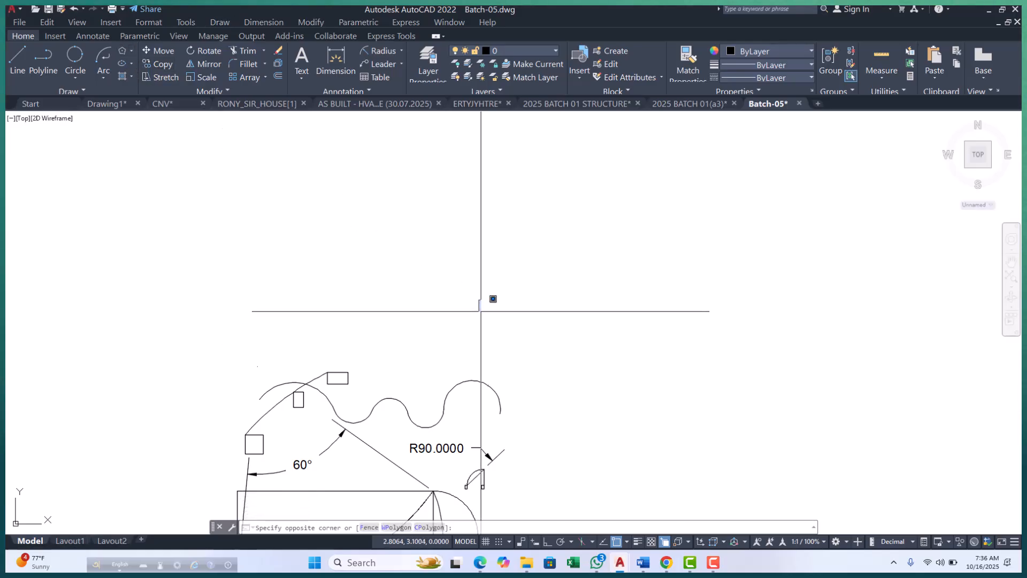
pyautogui.press('Escape')
pyautogui.press('Escape')
pyautogui.press('Escape')
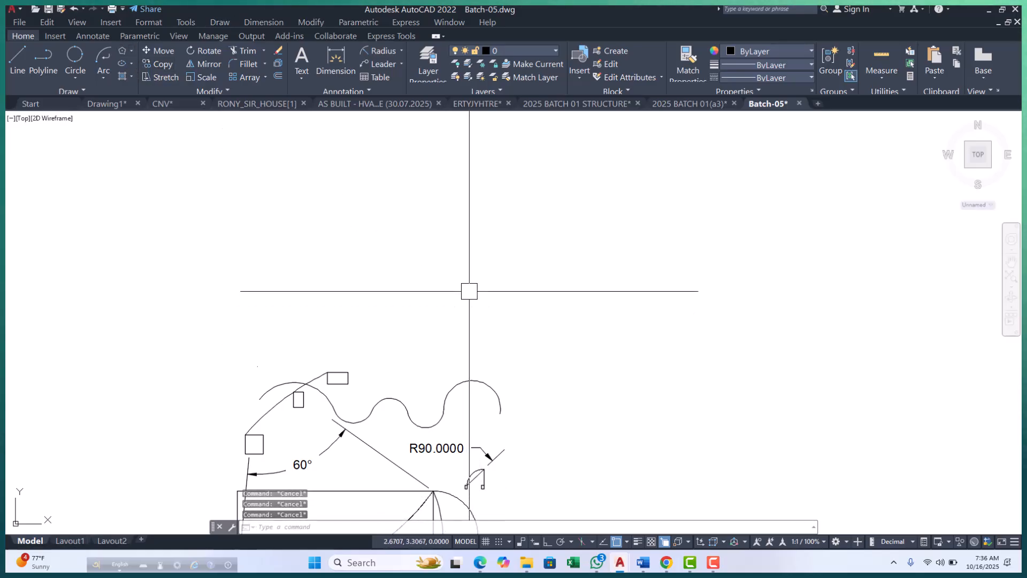
# Try to draw a polygon with 2 sides.
pyautogui.write('POL')
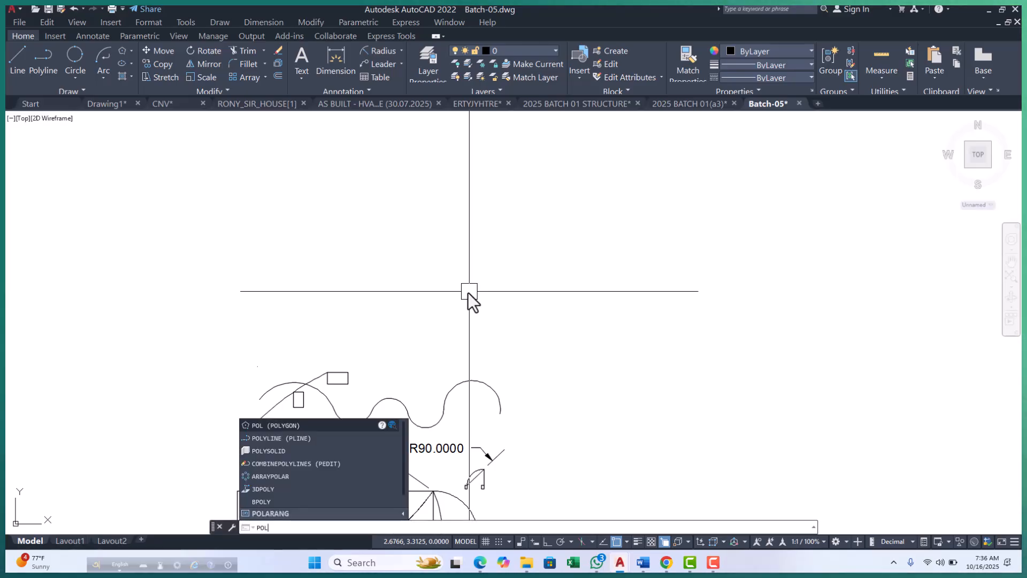
pyautogui.press('Return')
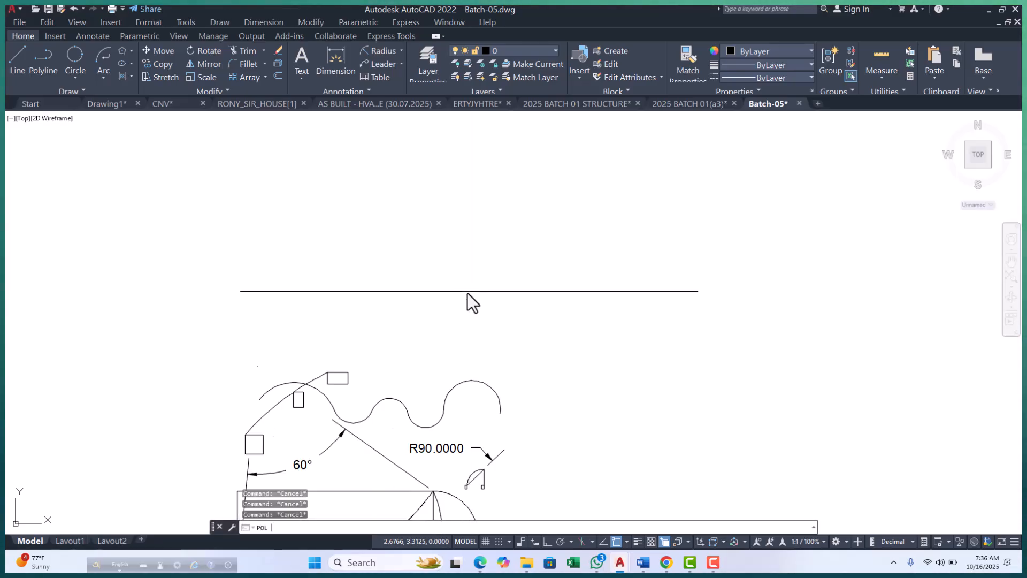
pyautogui.scroll(-4, 378, 271)
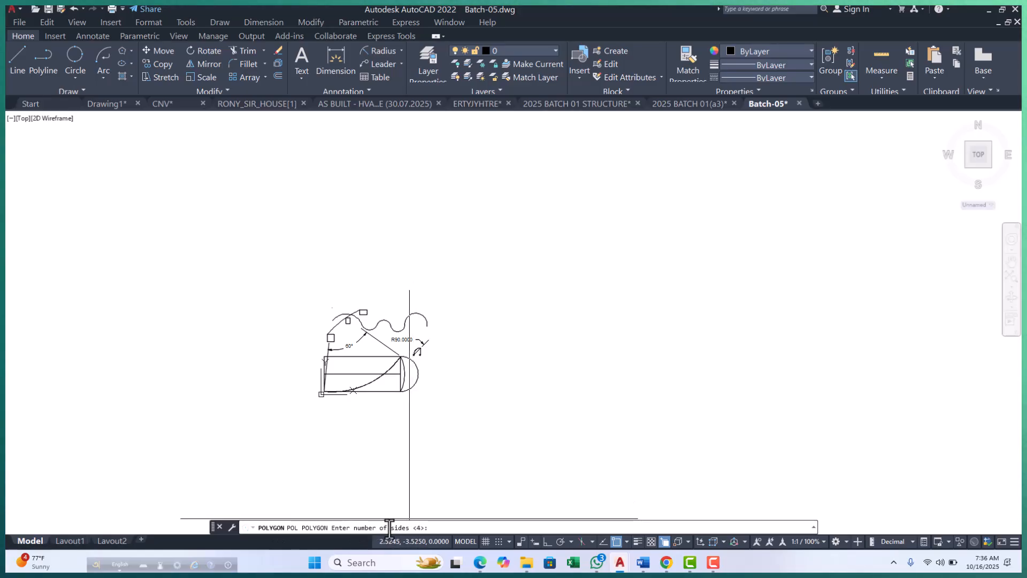
pyautogui.scroll(4, 376, 374)
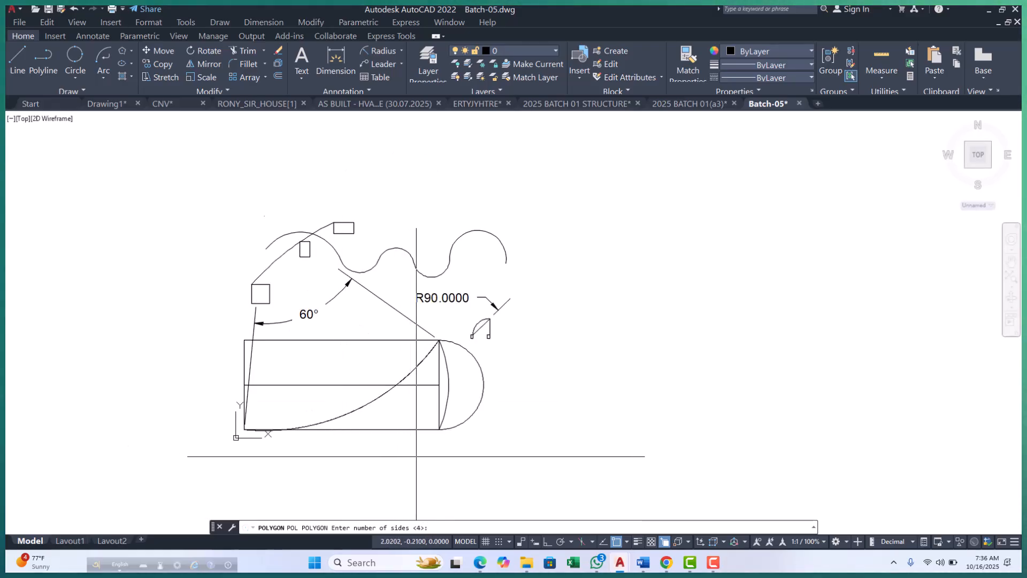
pyautogui.moveTo(395, 408); pyautogui.dragTo(344, 415, button='middle')
pyautogui.write('2')
pyautogui.press('Return')
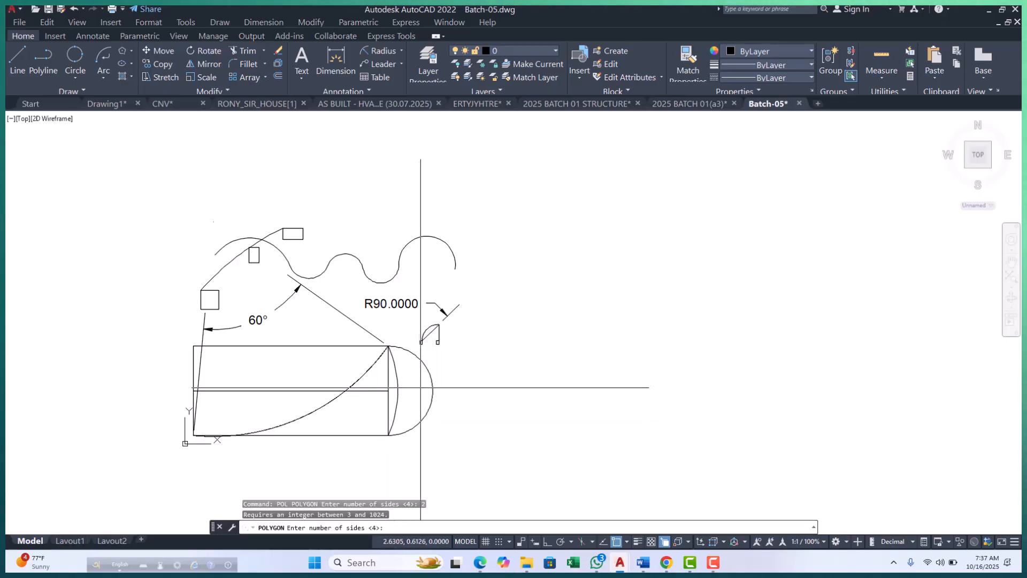
pyautogui.press('Escape')
pyautogui.press('Escape')
pyautogui.press('Escape')
# Draw a circle with radius 1 in the empty space right of the small door symbol.
pyautogui.scroll(-5, 351, 356)
pyautogui.scroll(4, 366, 351)
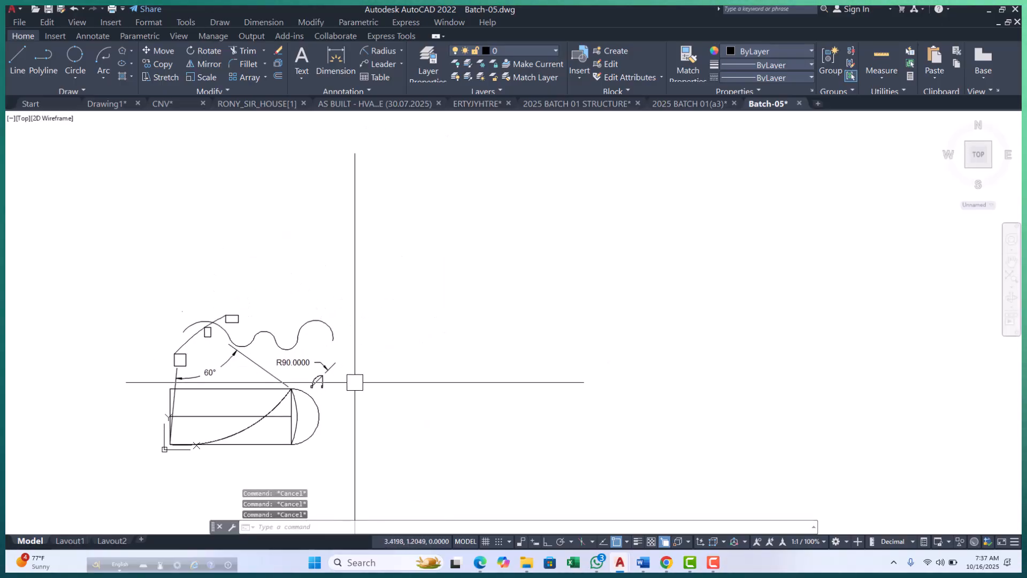
pyautogui.write('c')
pyautogui.press('Return')
pyautogui.scroll(2, 361, 403)
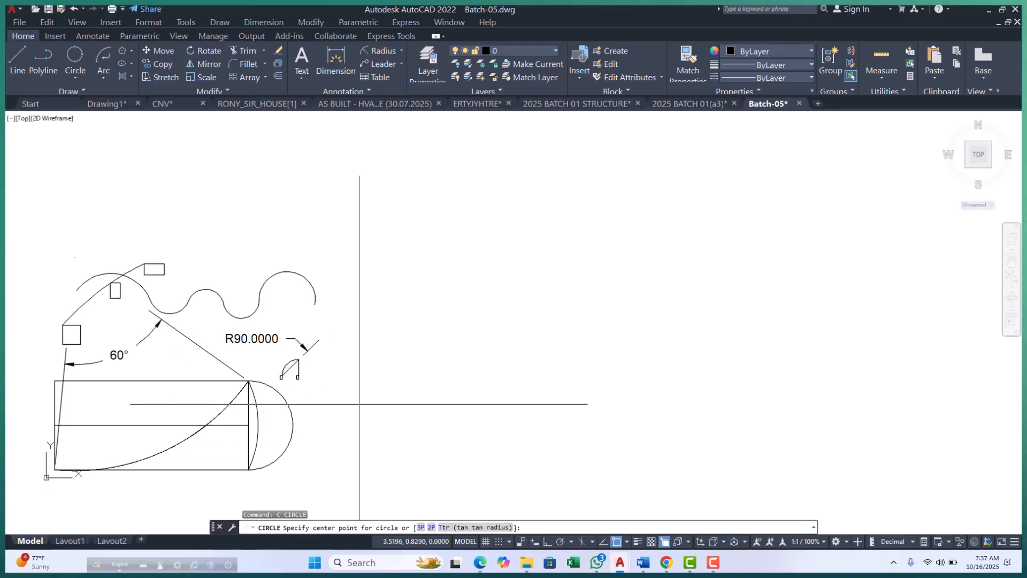
pyautogui.click(379, 364)
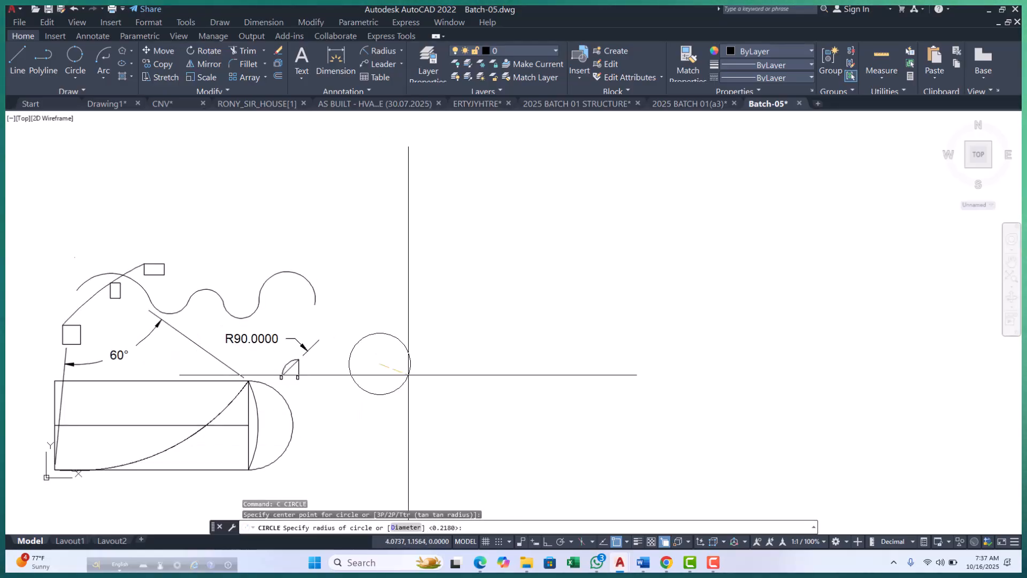
pyautogui.write('1')
pyautogui.press('Return')
pyautogui.scroll(-3, 426, 358)
# Move the radius 1 circle a little to the right so it clears the door symbol and radius dimension.
pyautogui.click(426, 357)
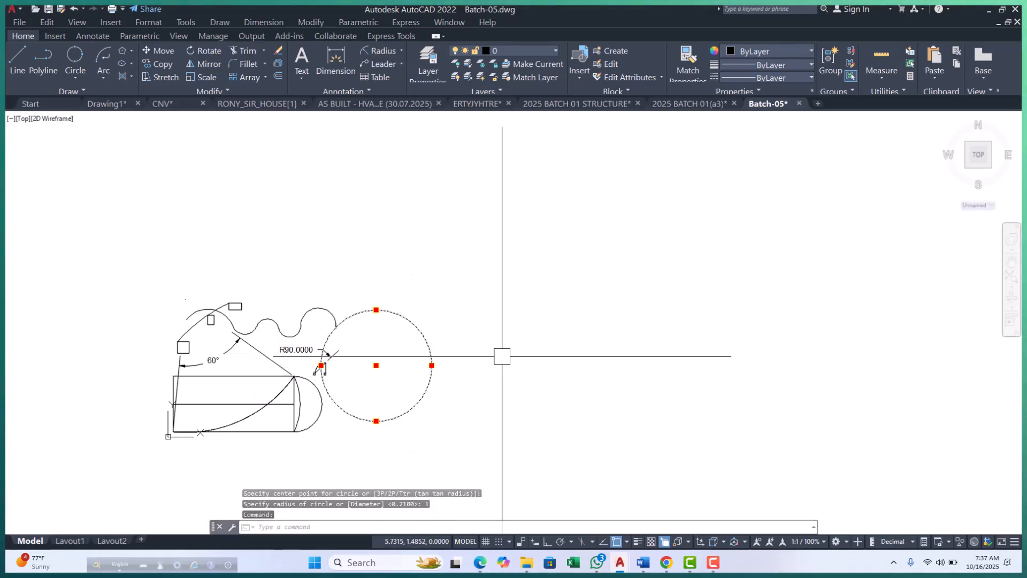
pyautogui.write('m')
pyautogui.press('Return')
pyautogui.click(511, 385)
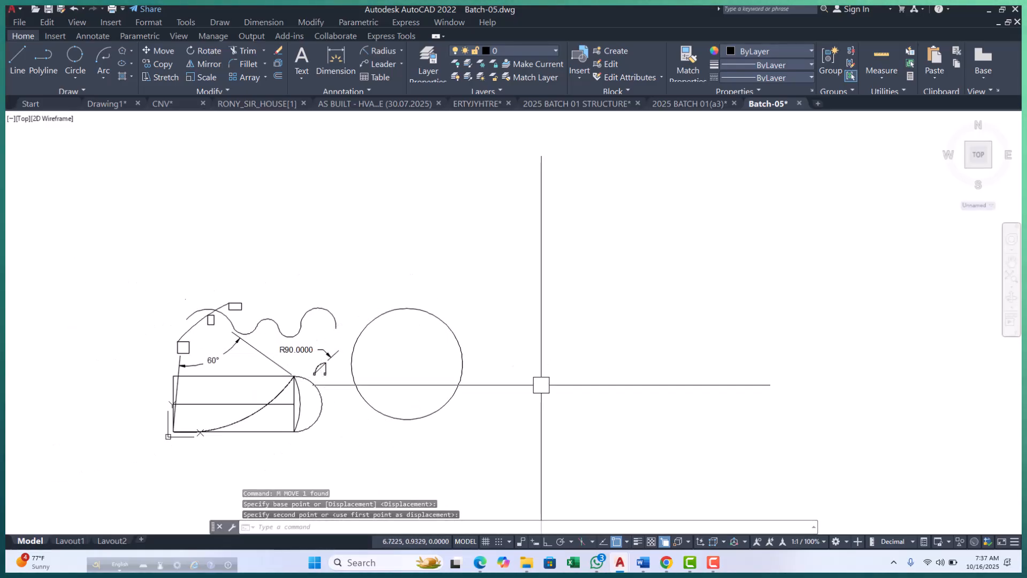
pyautogui.press('Escape')
# Copy the circle from its centre horizontally to the right with Ortho on, leaving a gap between the two circles.
pyautogui.scroll(2, 458, 353)
pyautogui.write('c')
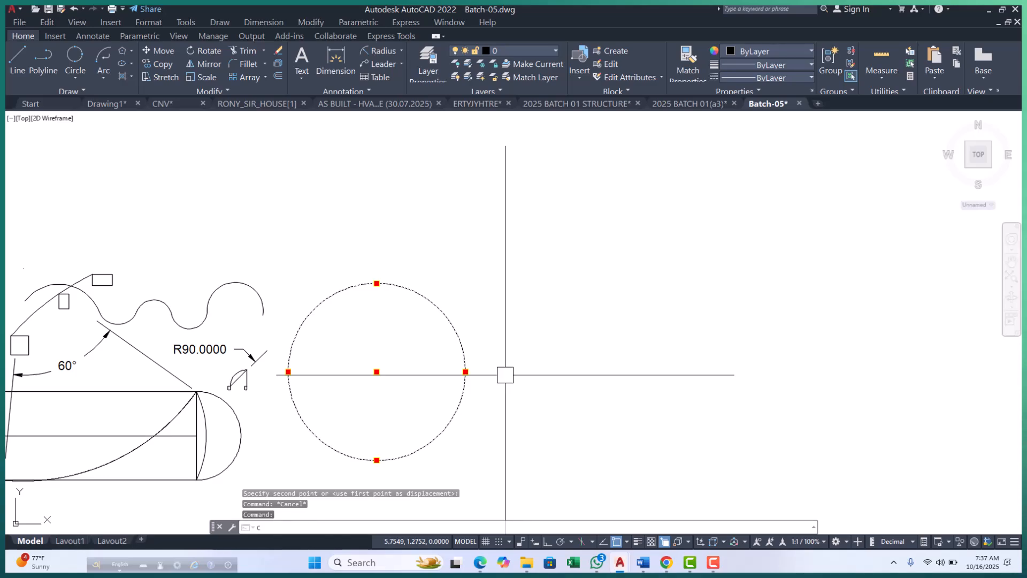
pyautogui.write('p')
pyautogui.press('Return')
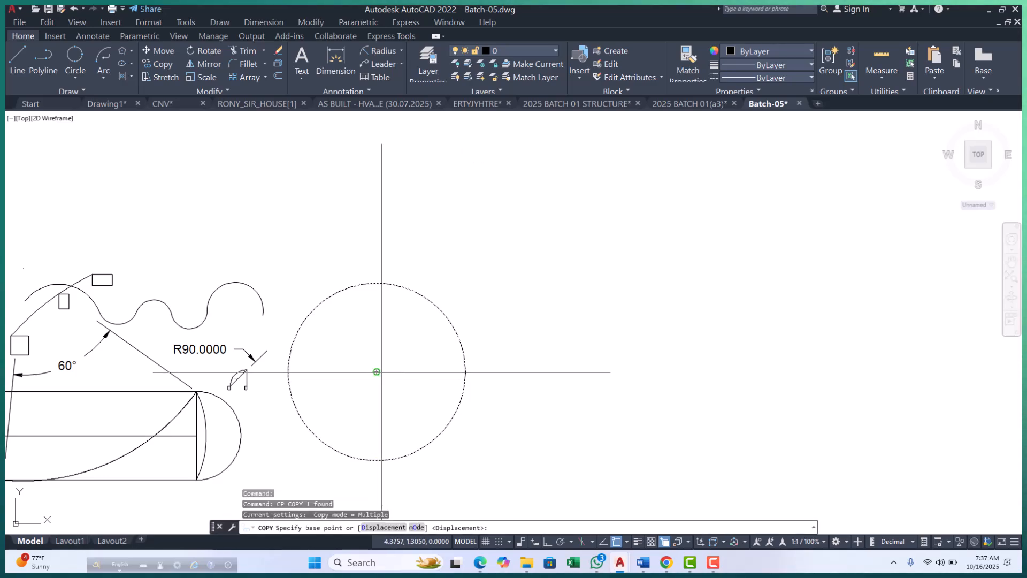
pyautogui.click(377, 372)
pyautogui.scroll(-3, 399, 368)
pyautogui.scroll(2, 398, 368)
pyautogui.scroll(-1, 396, 365)
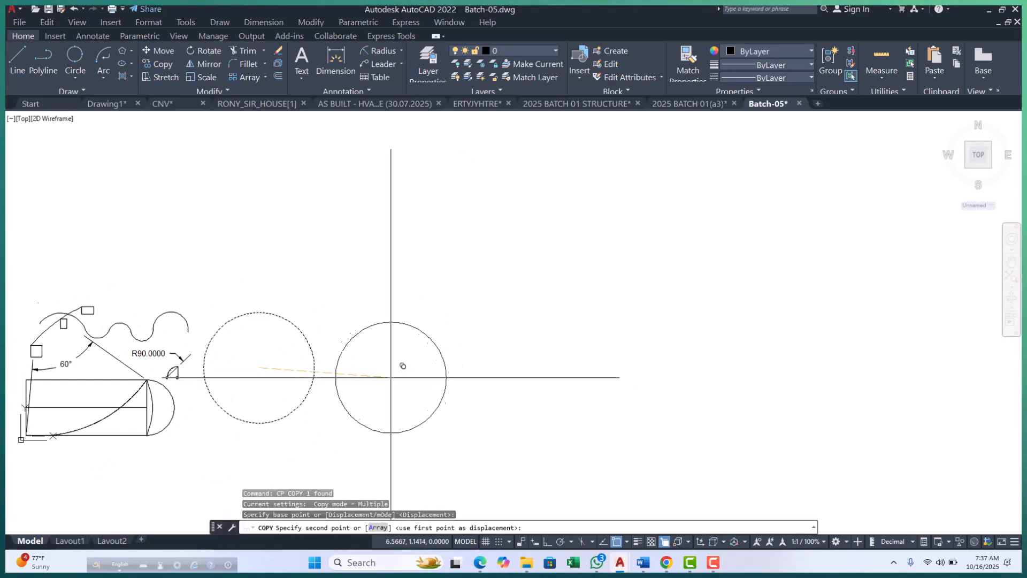
pyautogui.scroll(2, 401, 372)
pyautogui.click(546, 541)
pyautogui.click(410, 394)
pyautogui.scroll(-4, 436, 381)
pyautogui.press('Escape')
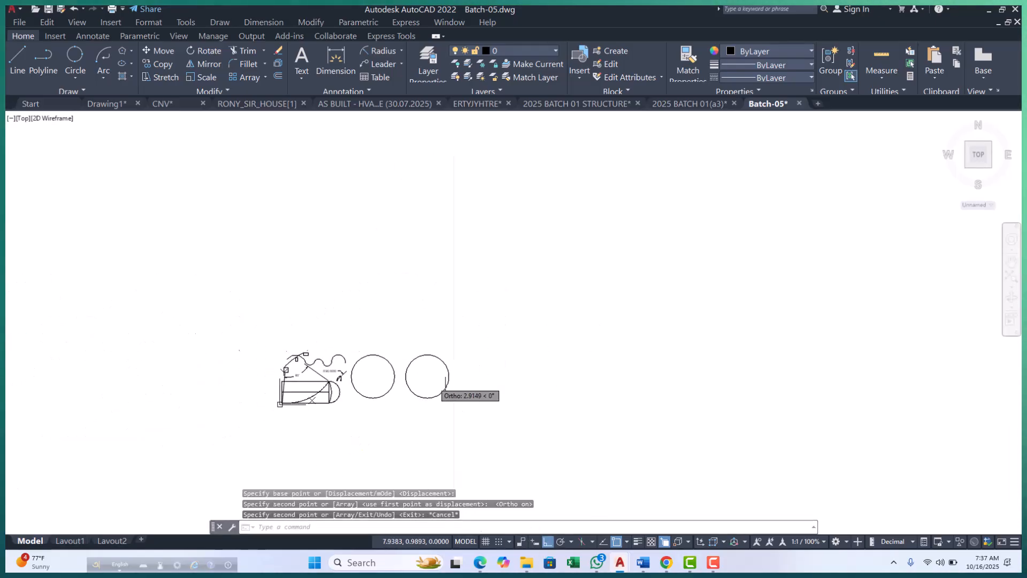
pyautogui.press('Escape')
pyautogui.scroll(4, 316, 355)
pyautogui.moveTo(349, 298); pyautogui.dragTo(301, 318, button='middle')
pyautogui.scroll(-3, 340, 310)
pyautogui.press('Escape')
pyautogui.press('Escape')
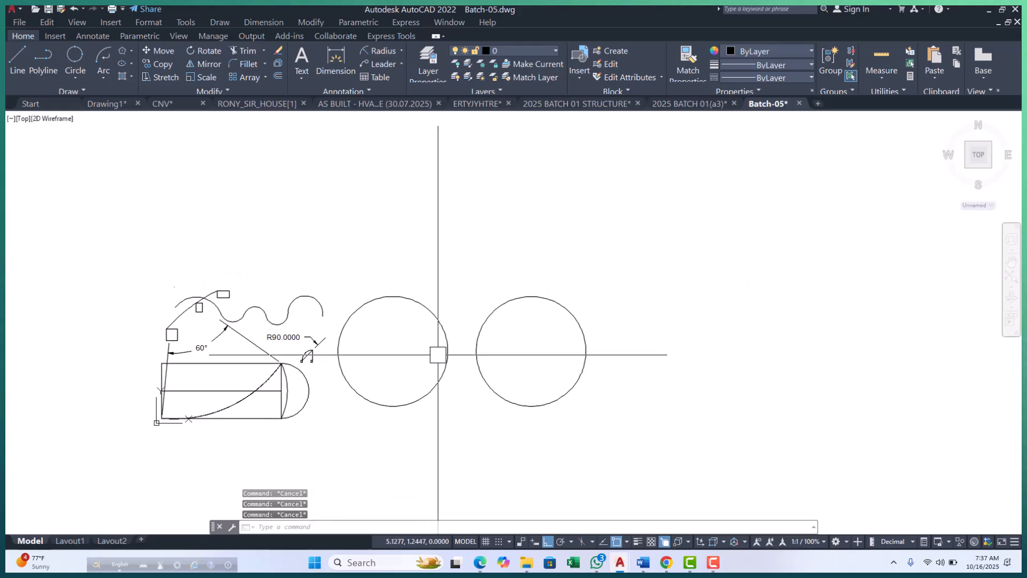
# Draw a 6-sided polygon centred on the left large circle, using Inscribed in circle with radius 1.
pyautogui.moveTo(437, 353); pyautogui.dragTo(416, 355, button='middle')
pyautogui.scroll(3, 409, 354)
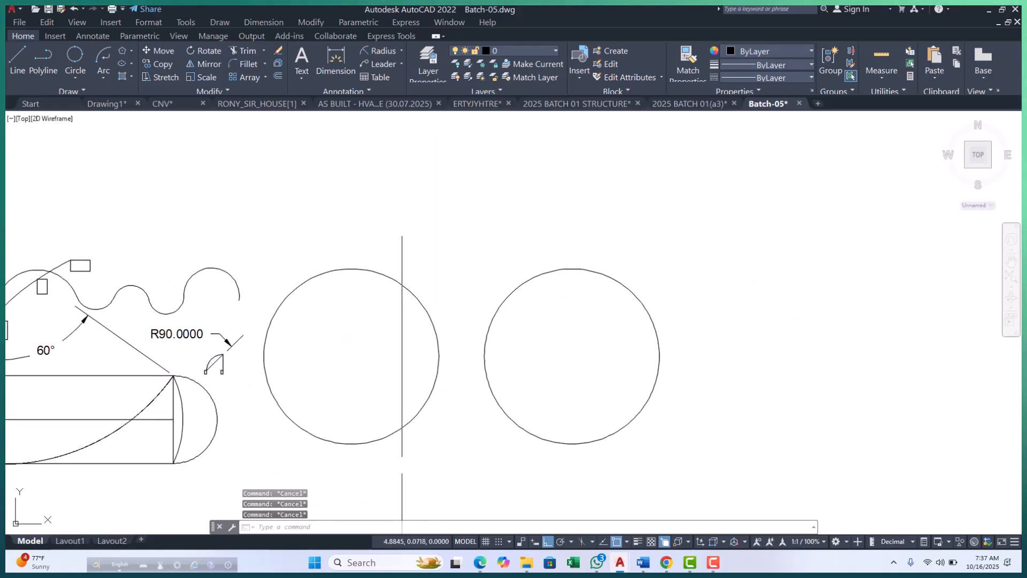
pyautogui.moveTo(433, 431); pyautogui.dragTo(415, 431, button='middle')
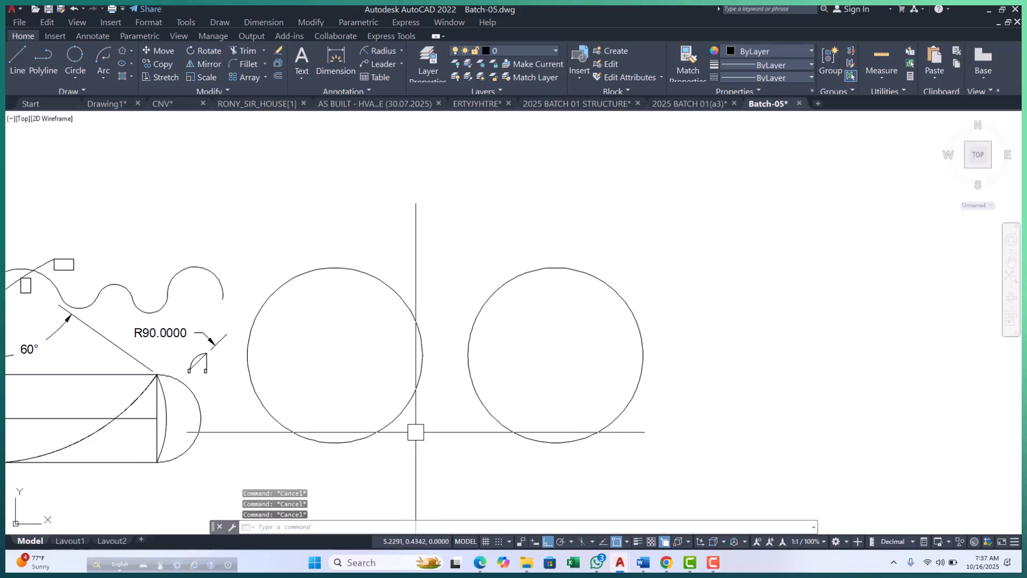
pyautogui.write('POL')
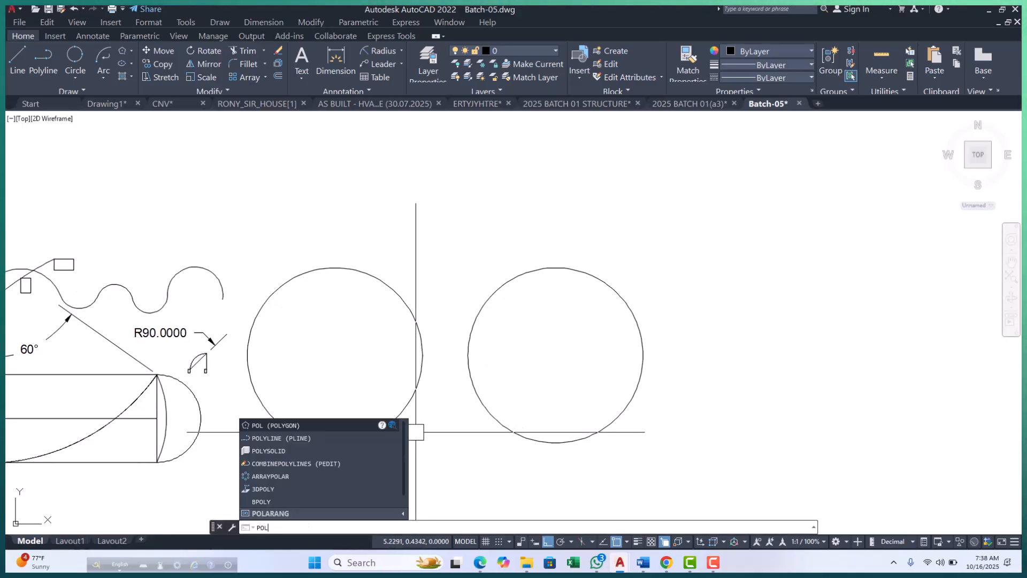
pyautogui.press('Return')
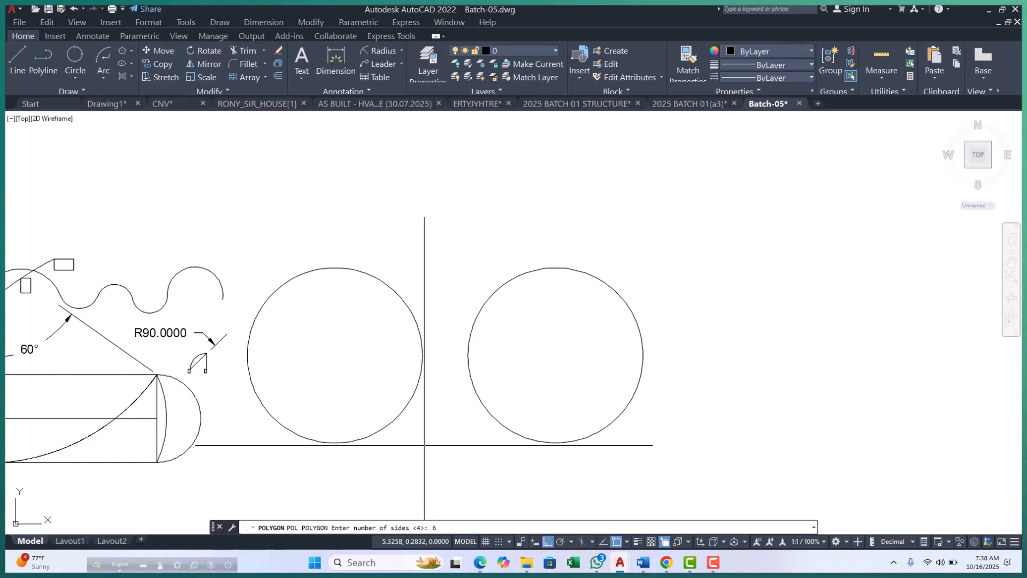
pyautogui.write('6')
pyautogui.press('Return')
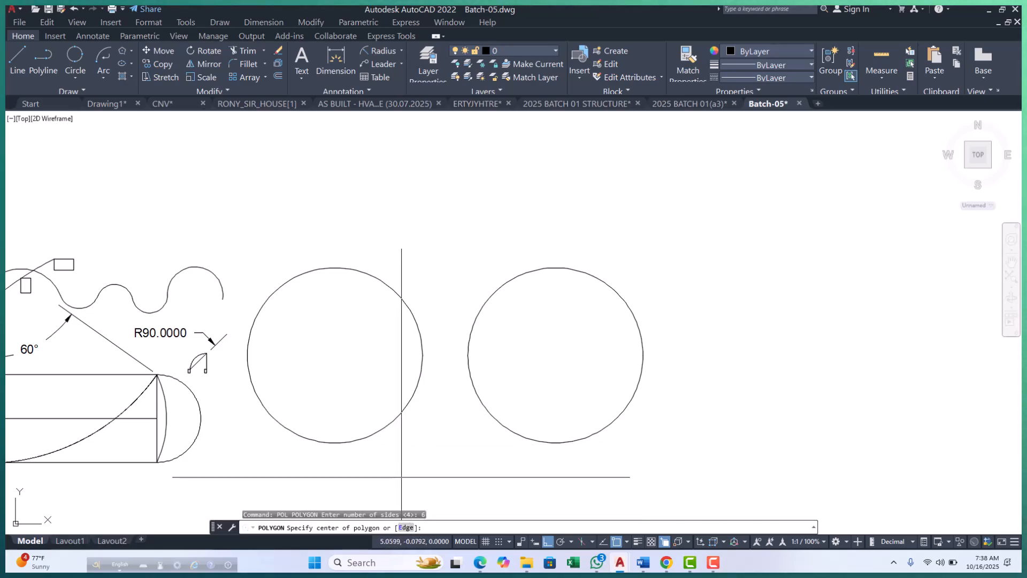
pyautogui.click(334, 355)
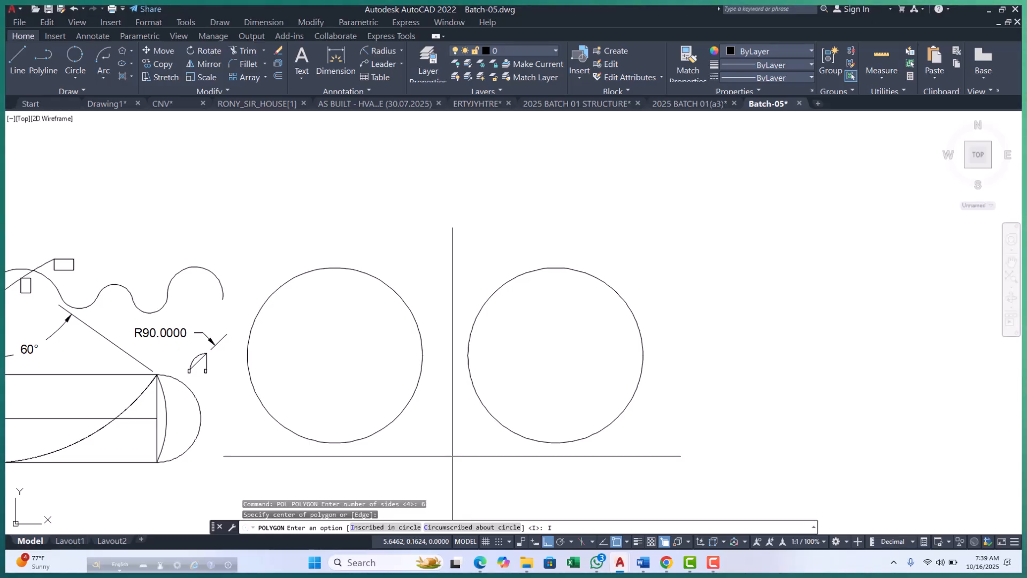
pyautogui.press('Return')
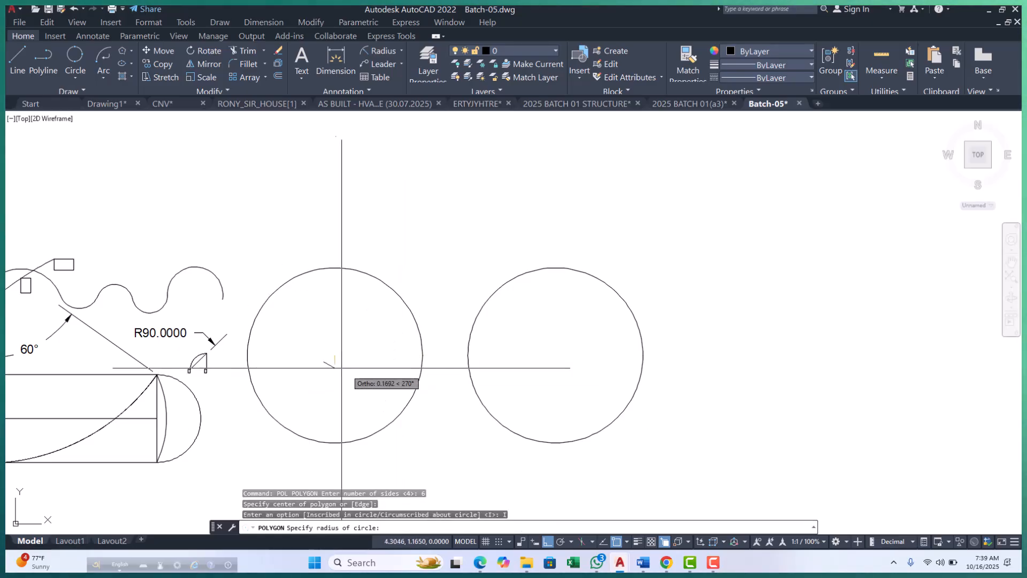
pyautogui.scroll(5, 347, 370)
pyautogui.scroll(-5, 381, 367)
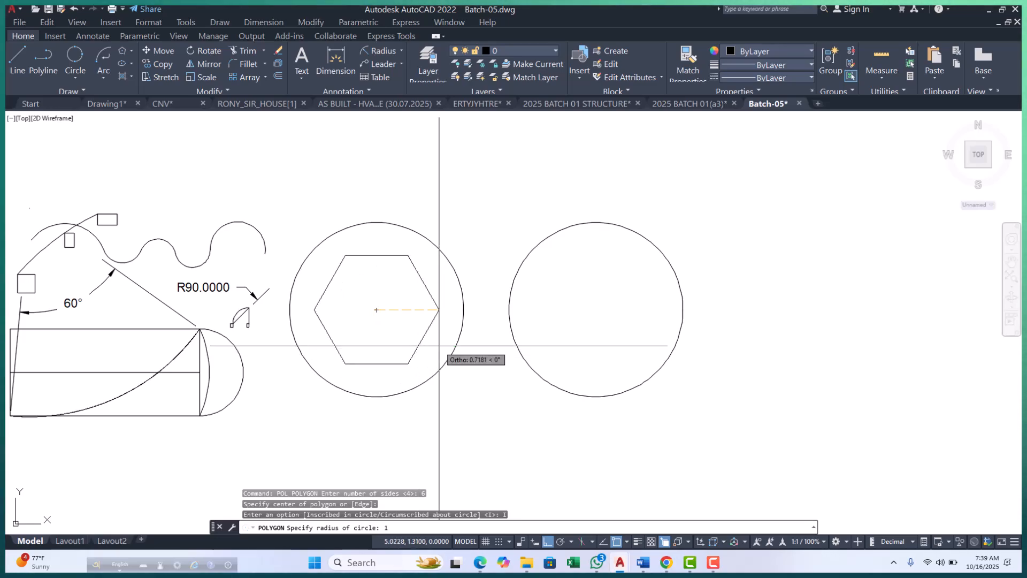
pyautogui.press('Return')
# Examine how the hexagon's corners and sides sit inside the left large circle.
pyautogui.scroll(4, 281, 204)
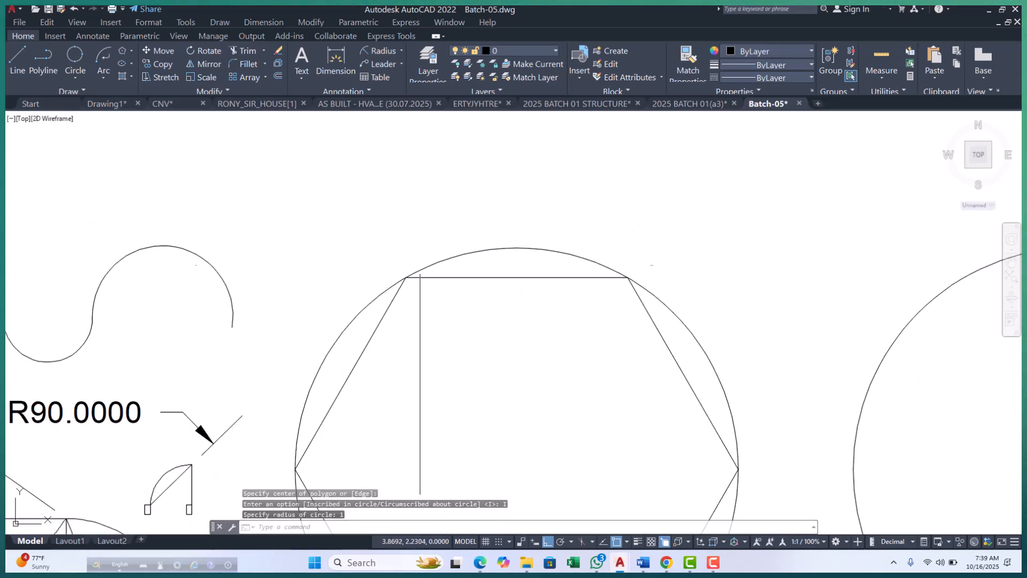
pyautogui.click(467, 255)
pyautogui.scroll(-2, 477, 230)
pyautogui.press('Escape')
pyautogui.scroll(2, 537, 271)
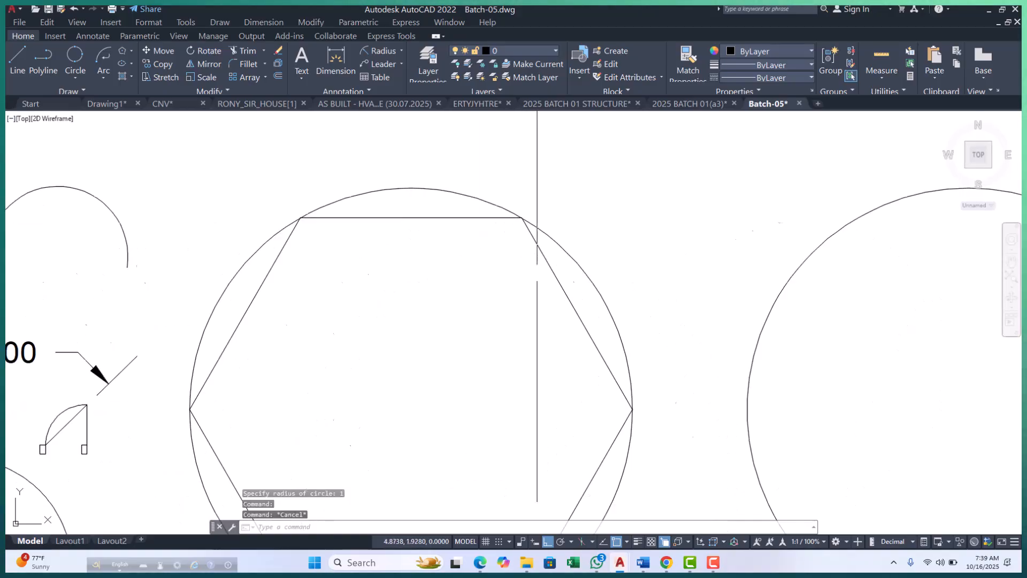
pyautogui.click(546, 259)
pyautogui.scroll(-4, 459, 169)
pyautogui.press('Escape')
pyautogui.moveTo(475, 295); pyautogui.dragTo(477, 343, button='middle')
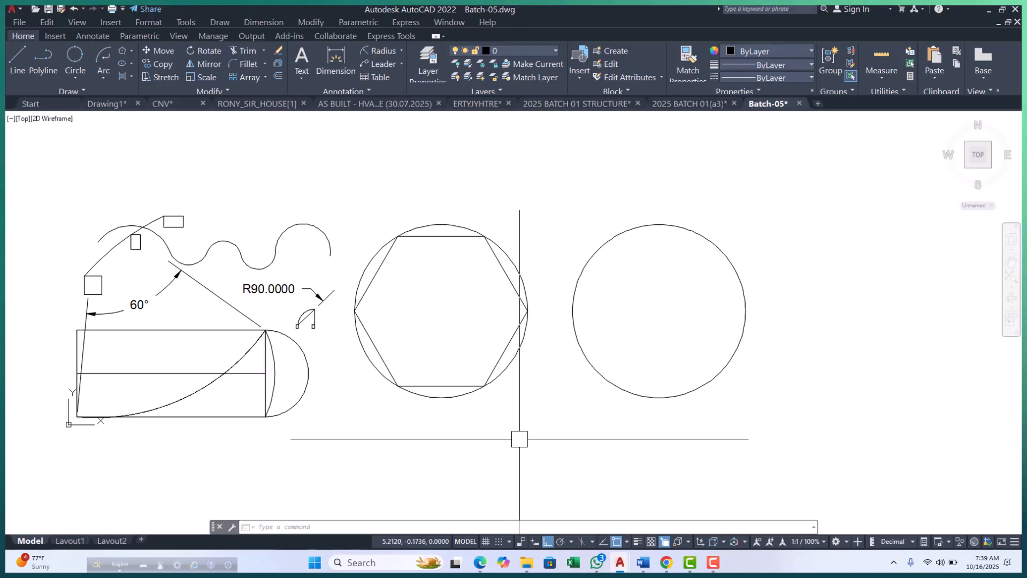
pyautogui.scroll(4, 491, 390)
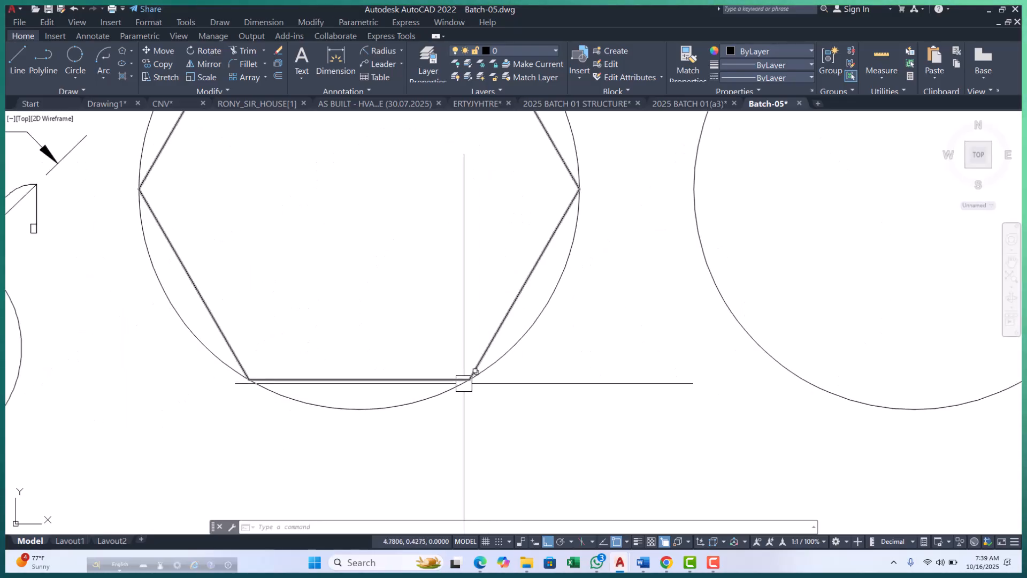
pyautogui.scroll(-4, 466, 378)
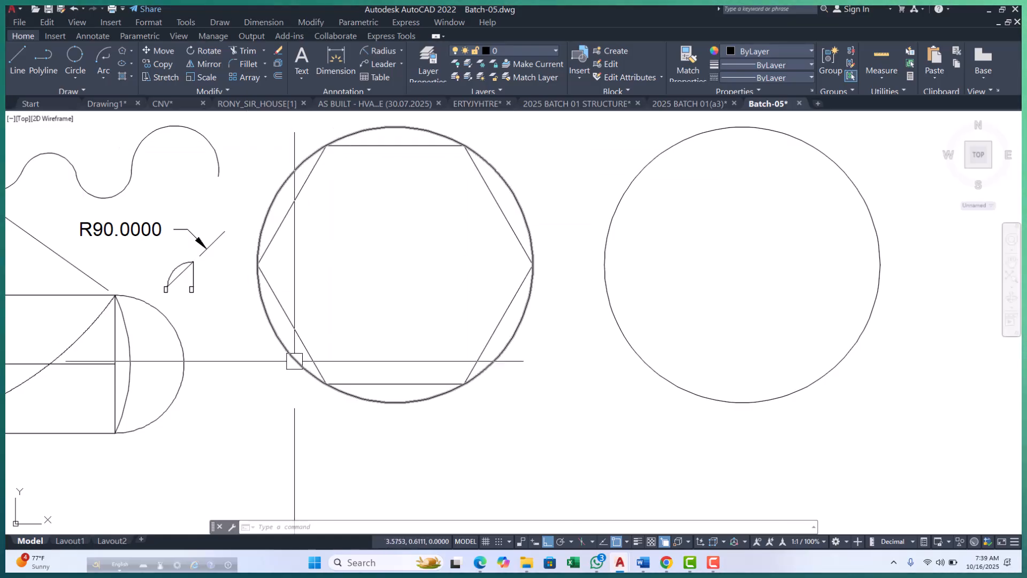
pyautogui.scroll(-4, 343, 396)
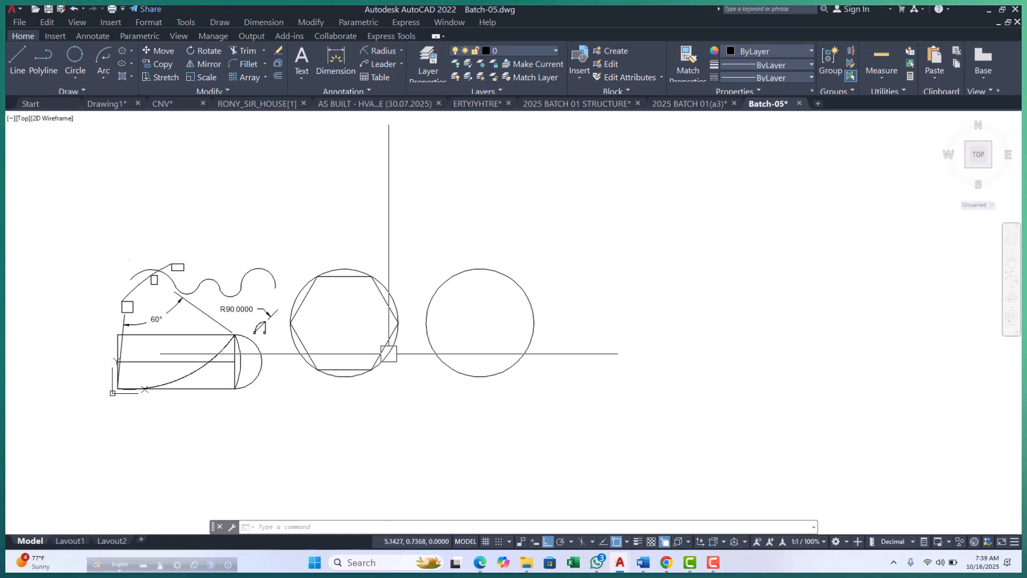
pyautogui.scroll(-4, 396, 360)
pyautogui.scroll(6, 374, 369)
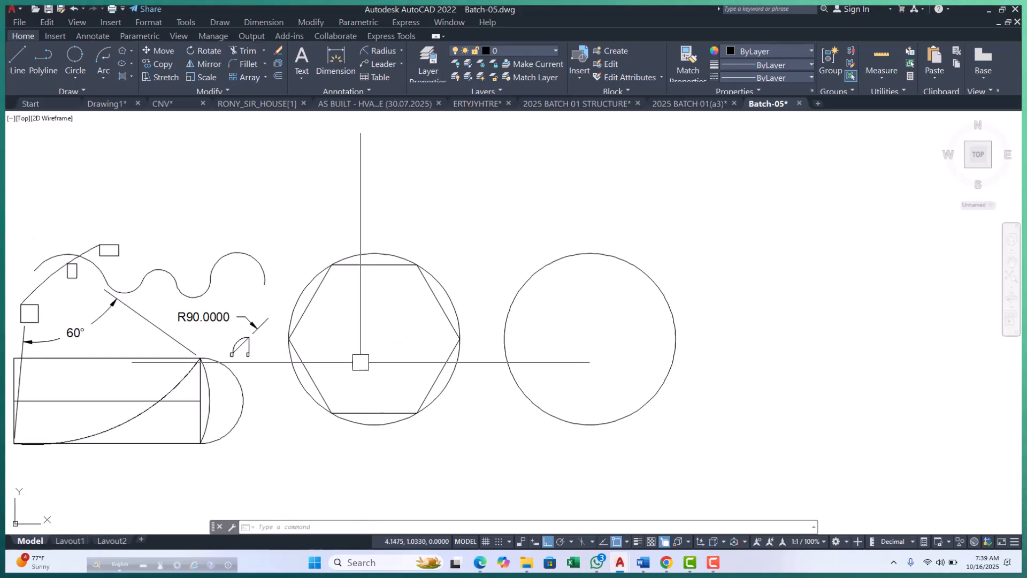
pyautogui.moveTo(382, 361); pyautogui.dragTo(361, 361, button='middle')
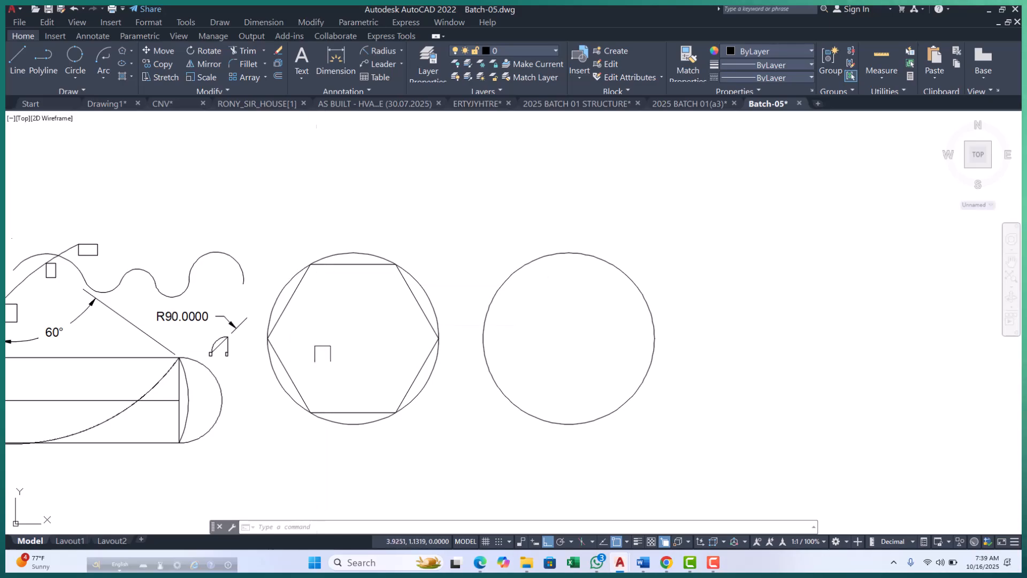
# Compare the left circle and its inscribed hexagon with the empty circle beside it.
pyautogui.scroll(2, 298, 263)
pyautogui.moveTo(247, 374); pyautogui.dragTo(230, 308, button='middle')
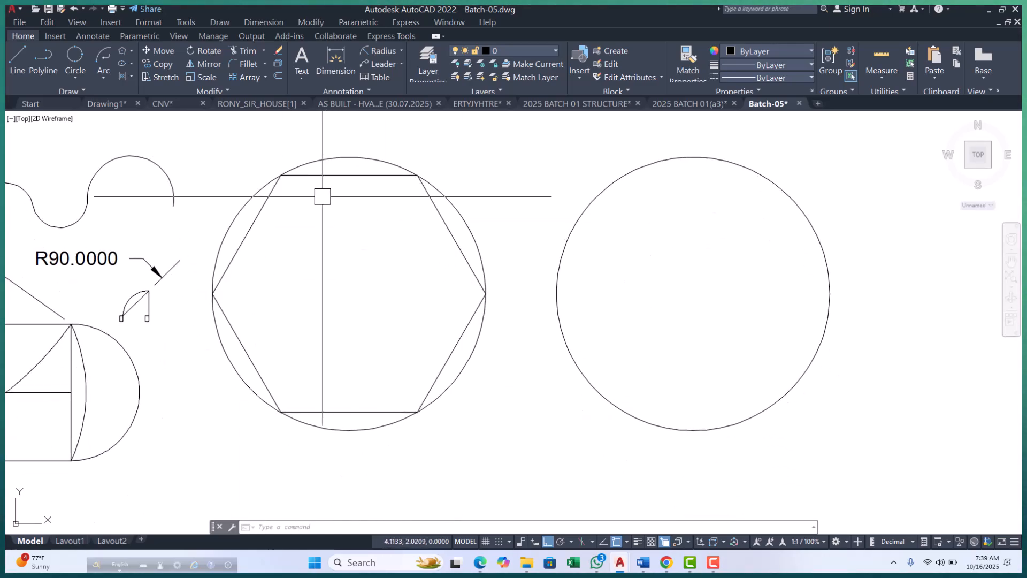
pyautogui.scroll(-2, 342, 230)
pyautogui.moveTo(376, 257); pyautogui.dragTo(304, 289, button='middle')
pyautogui.scroll(-2, 304, 289)
pyautogui.scroll(2, 214, 288)
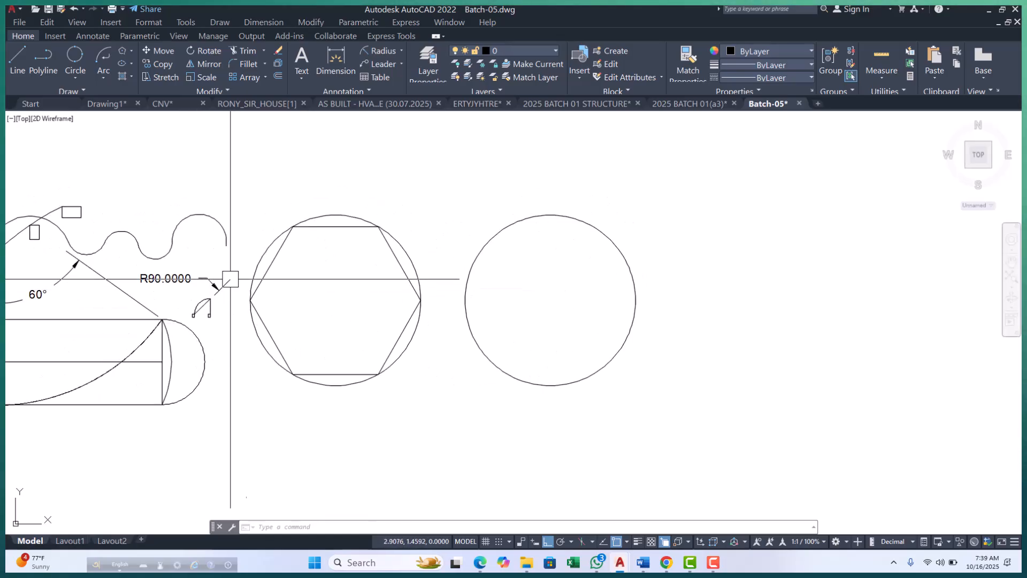
pyautogui.click(264, 253)
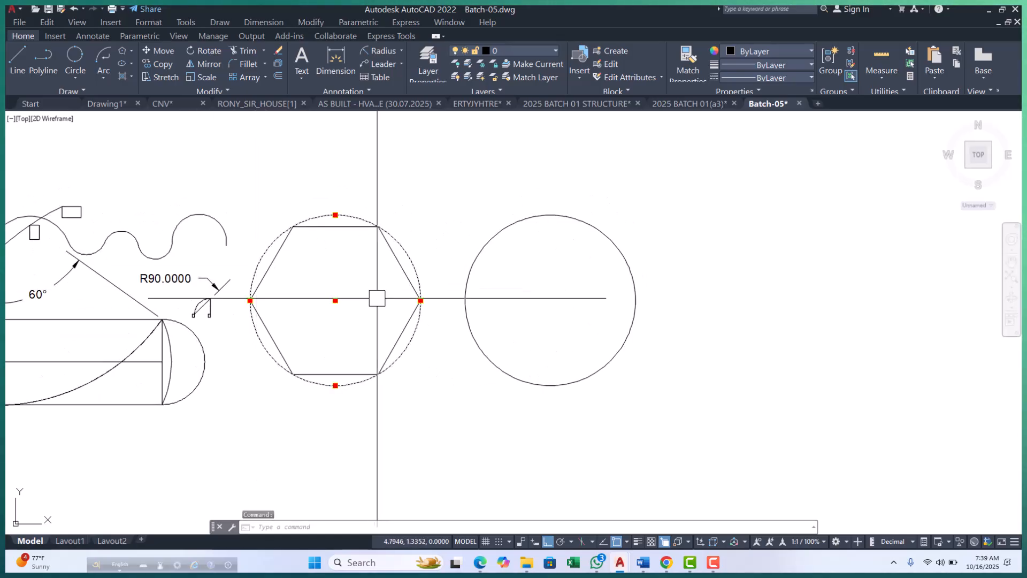
pyautogui.press('Escape')
pyautogui.scroll(3, 268, 246)
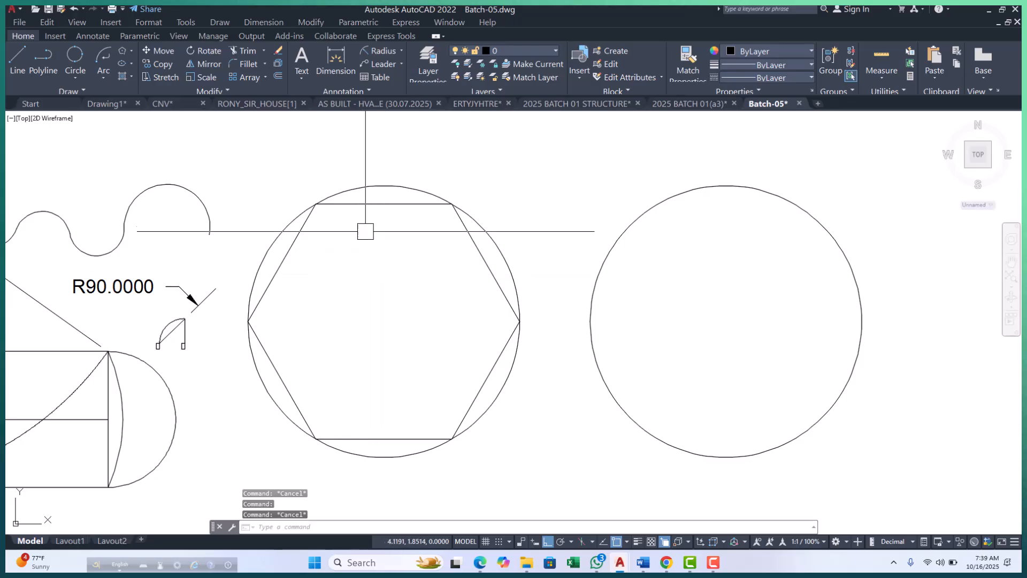
pyautogui.moveTo(381, 275); pyautogui.dragTo(330, 281, button='middle')
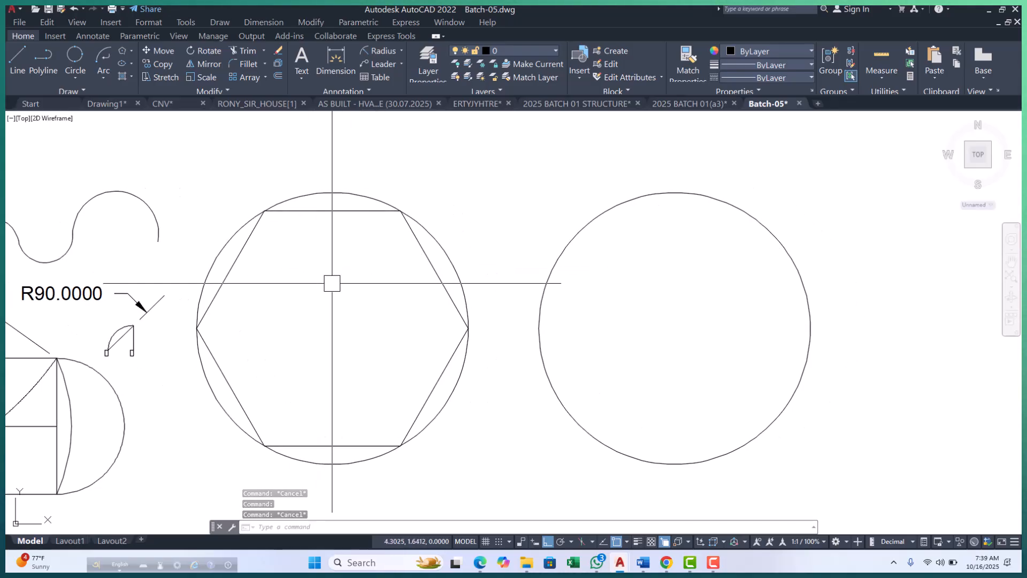
pyautogui.moveTo(442, 310); pyautogui.dragTo(310, 303, button='middle')
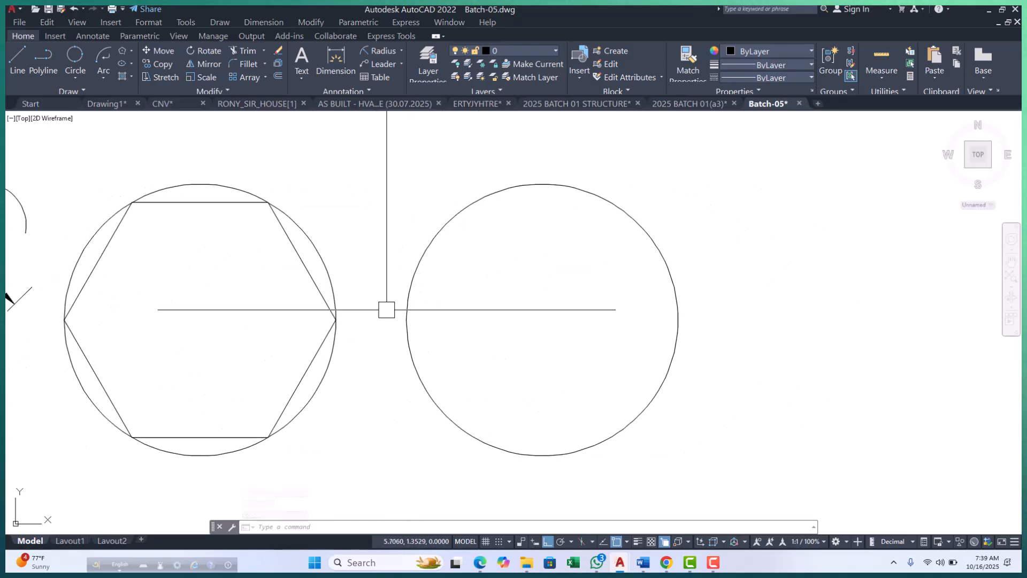
pyautogui.scroll(-3, 448, 331)
pyautogui.moveTo(460, 345)
pyautogui.mouseDown(button='middle')
pyautogui.moveTo(429, 355)
pyautogui.moveTo(406, 343)
pyautogui.moveTo(412, 362)
pyautogui.mouseUp(button='middle')
pyautogui.scroll(2, 403, 342)
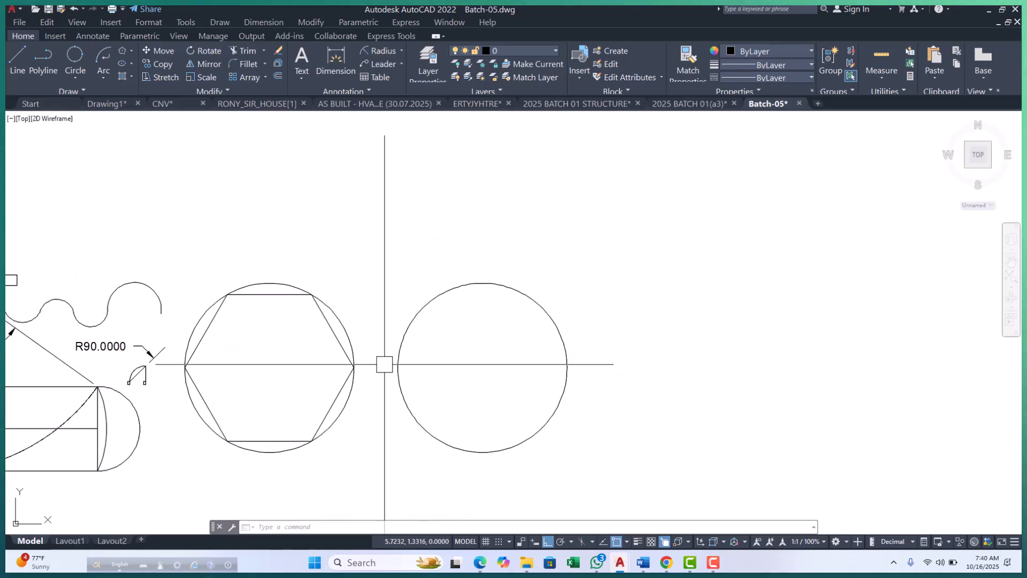
pyautogui.scroll(2, 344, 351)
pyautogui.moveTo(464, 307); pyautogui.dragTo(465, 311, button='middle')
pyautogui.click(314, 310)
pyautogui.press('Escape')
pyautogui.press('Escape')
pyautogui.moveTo(383, 343)
pyautogui.mouseDown(button='middle')
pyautogui.moveTo(369, 328)
pyautogui.moveTo(380, 312)
pyautogui.mouseUp(button='middle')
pyautogui.scroll(-2, 380, 313)
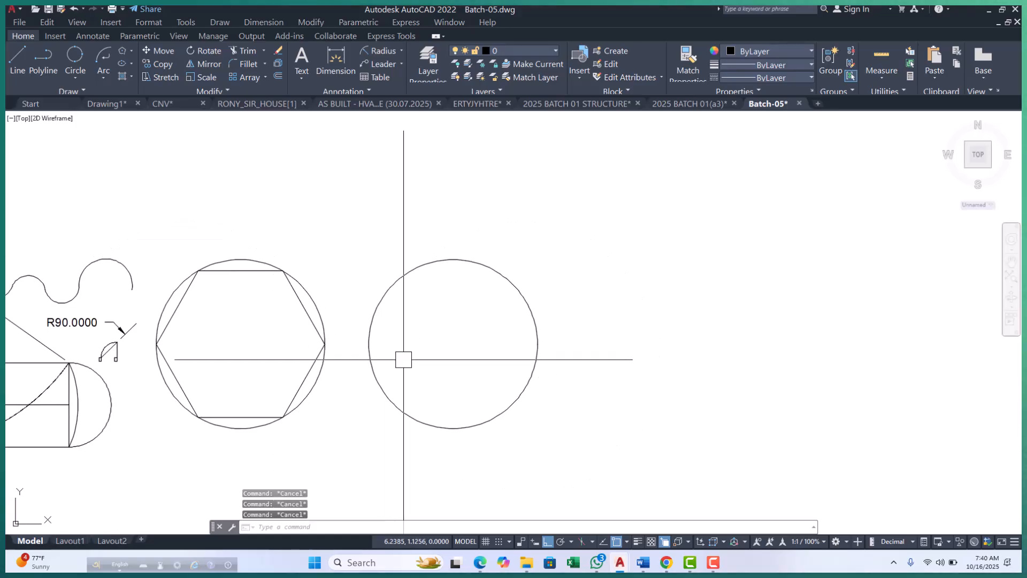
# Draw a 7-sided polygon centred on the right large circle, using Circumscribed about circle with radius 1.
pyautogui.write('POL')
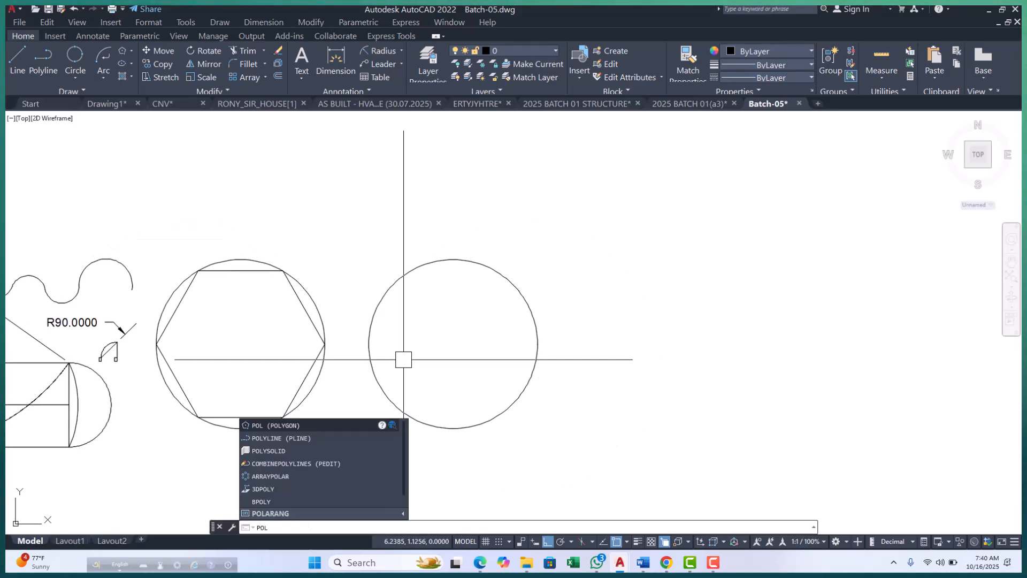
pyautogui.press('Return')
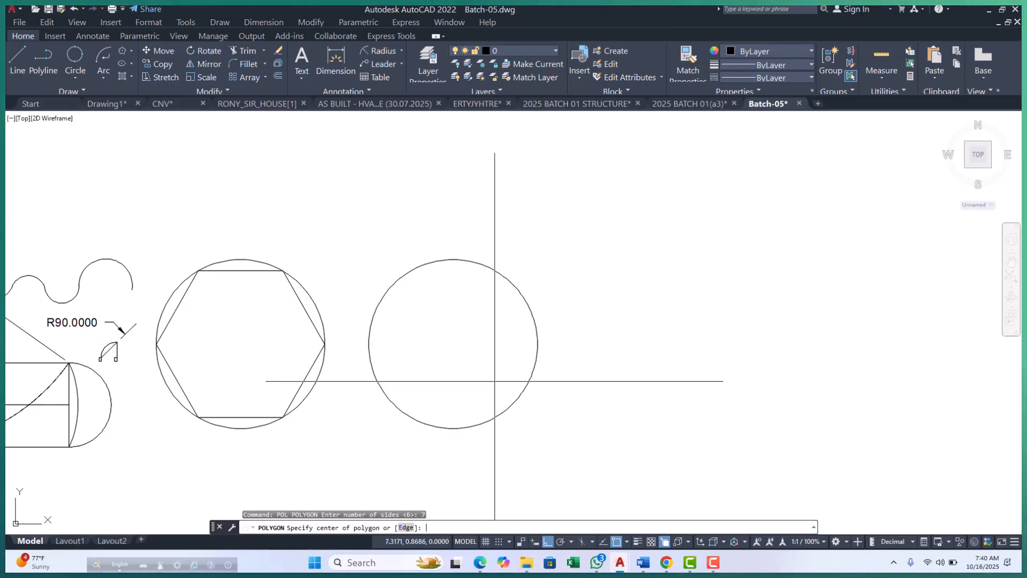
pyautogui.click(453, 344)
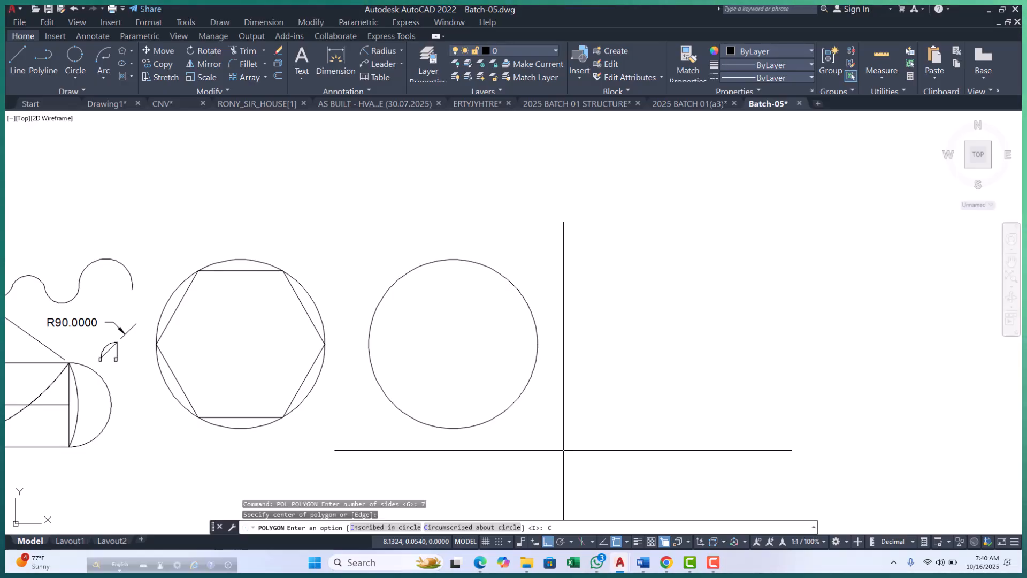
pyautogui.write('c')
pyautogui.press('Return')
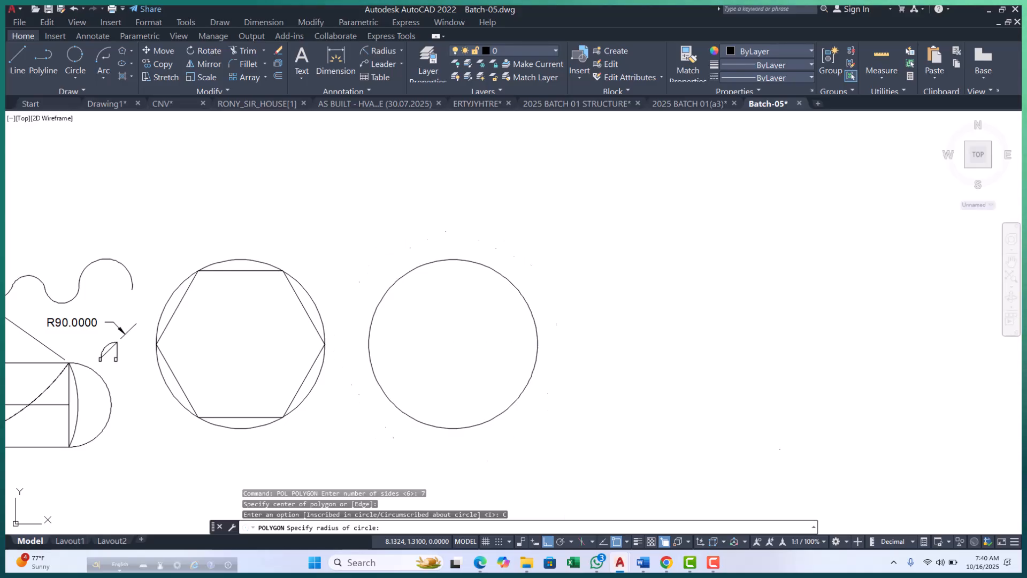
pyautogui.scroll(2, 454, 322)
pyautogui.write('1')
pyautogui.press('Return')
# Examine how the heptagon's sides and corners sit around the right large circle.
pyautogui.scroll(4, 558, 273)
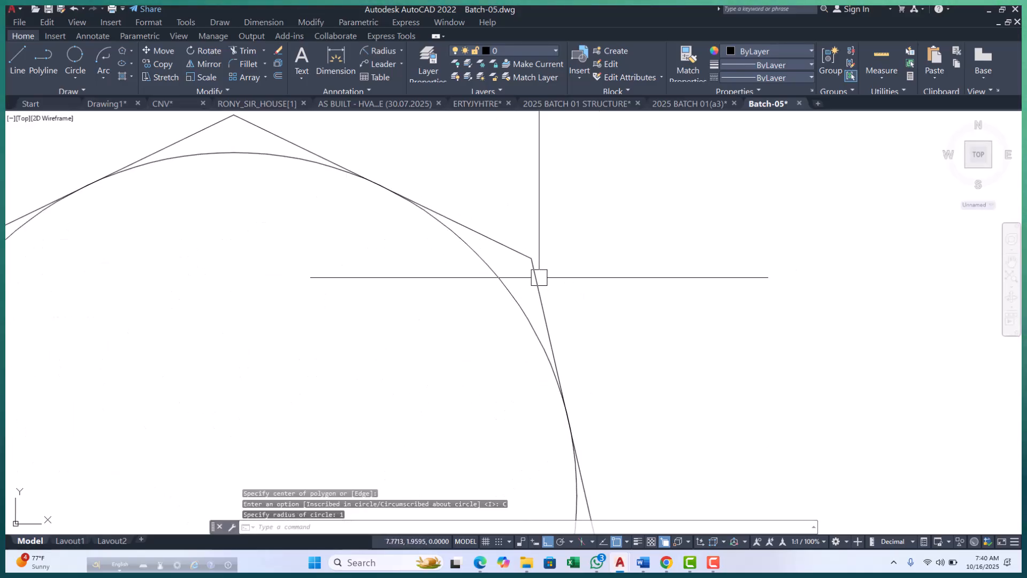
pyautogui.click(537, 267)
pyautogui.scroll(-4, 578, 277)
pyautogui.scroll(4, 482, 222)
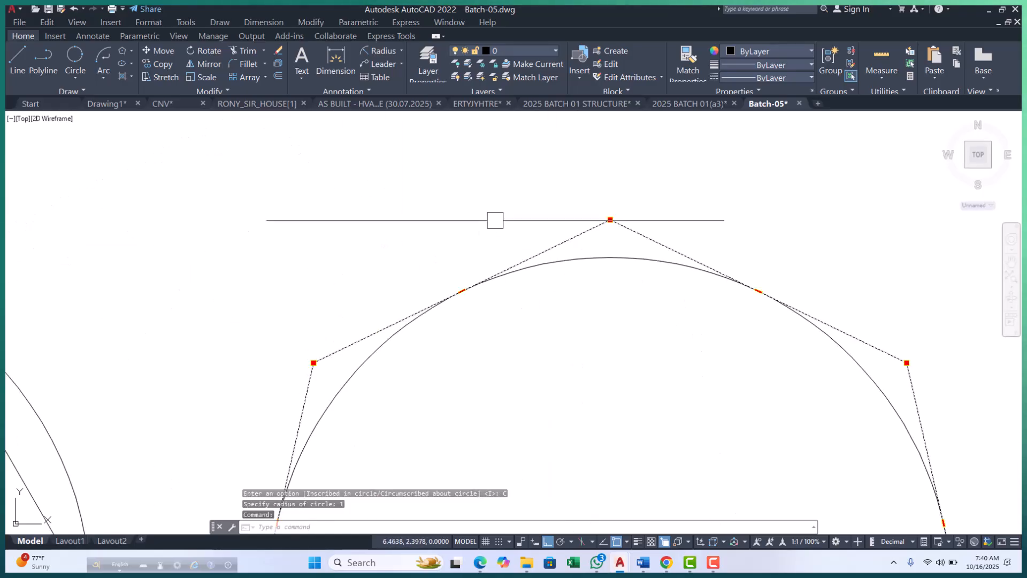
pyautogui.scroll(-7, 486, 294)
pyautogui.press('Escape')
pyautogui.press('Escape')
pyautogui.press('Escape')
pyautogui.scroll(3, 486, 290)
pyautogui.scroll(5, 434, 277)
pyautogui.click(425, 247)
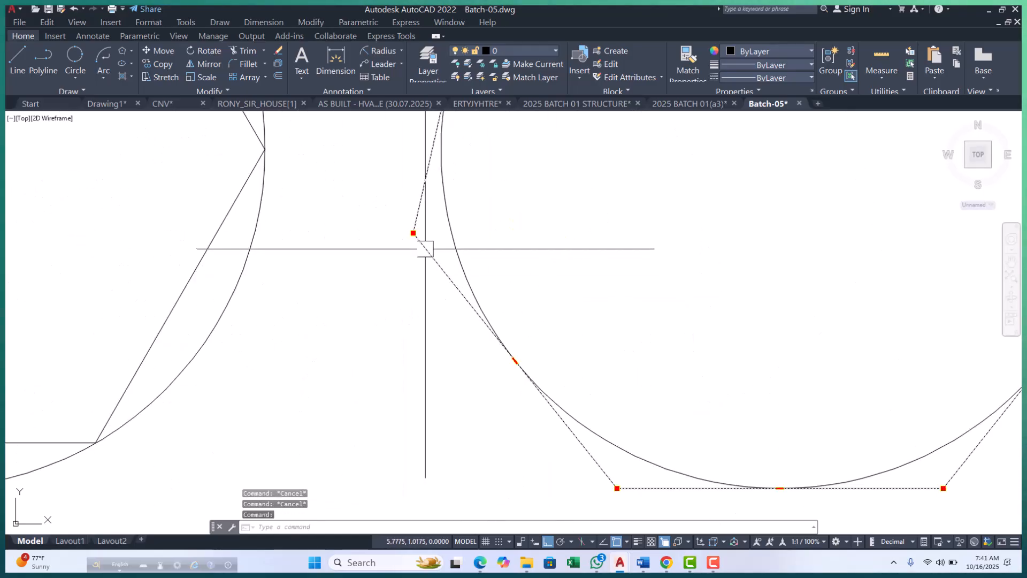
pyautogui.scroll(-8, 415, 317)
pyautogui.press('Escape')
pyautogui.press('Escape')
pyautogui.scroll(4, 240, 270)
pyautogui.scroll(-1, 328, 246)
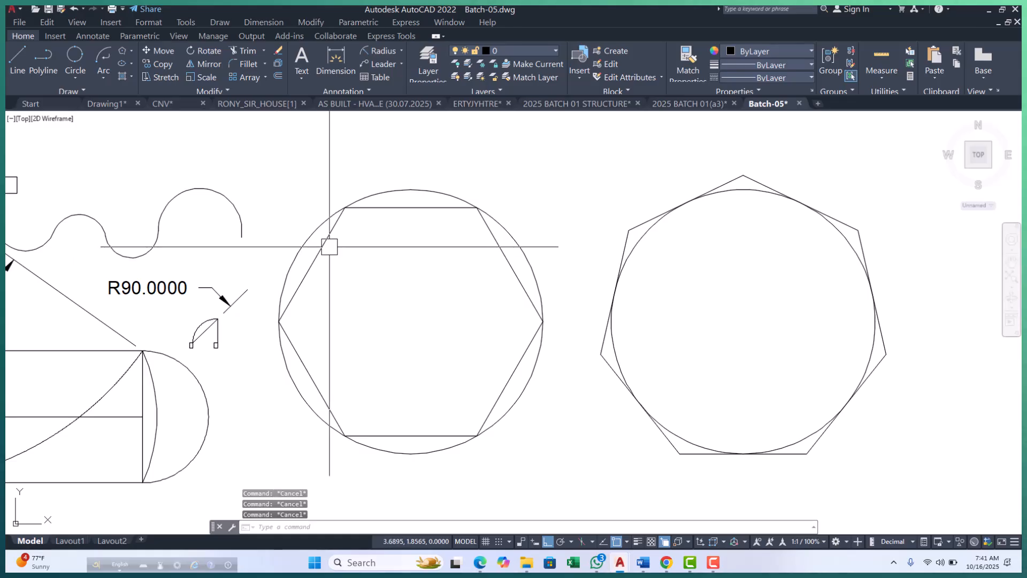
# Compare the inscribed hexagon and the circumscribed heptagon side by side.
pyautogui.scroll(-2, 391, 250)
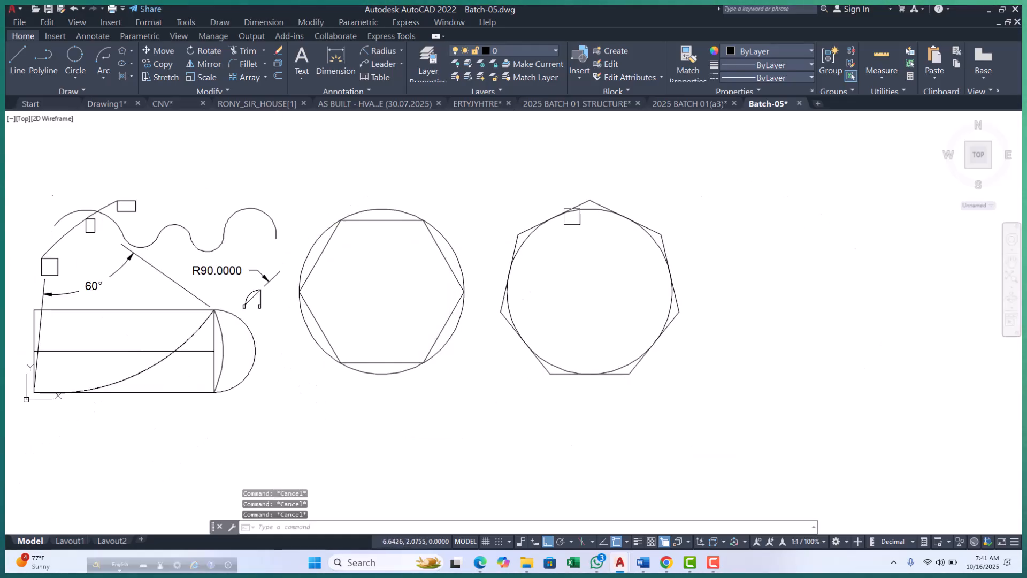
pyautogui.scroll(4, 570, 212)
pyautogui.scroll(-6, 584, 193)
pyautogui.press('Escape')
pyautogui.scroll(3, 507, 278)
pyautogui.moveTo(465, 238); pyautogui.dragTo(454, 313, button='middle')
pyautogui.scroll(5, 387, 347)
pyautogui.scroll(-5, 415, 358)
pyautogui.scroll(2, 423, 388)
pyautogui.scroll(-2, 419, 380)
pyautogui.scroll(2, 415, 371)
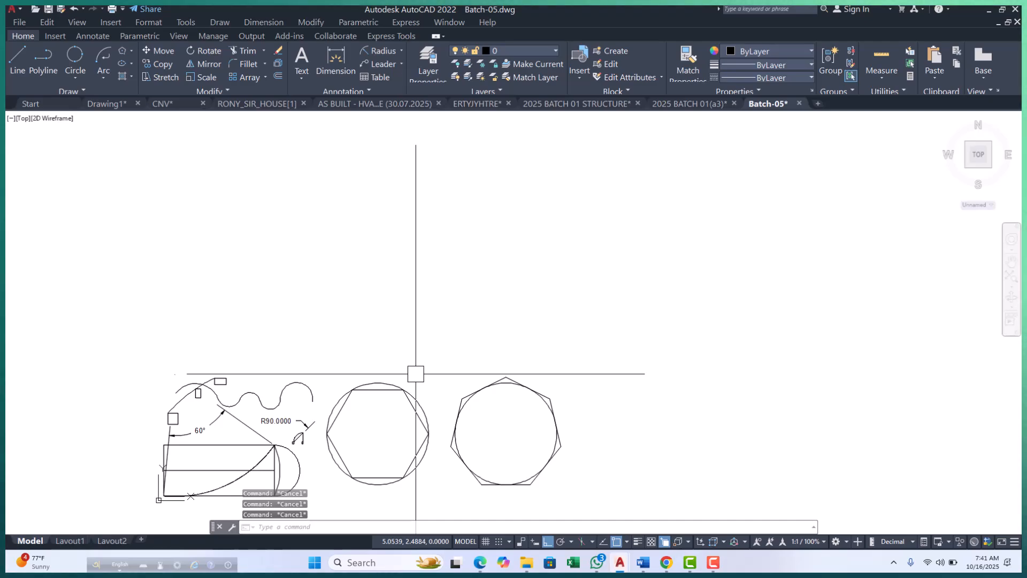
# Draw an 8-sided polygon with the Edge option, entering .5 for the first endpoint and picking the second endpoint above the two circles.
pyautogui.moveTo(416, 373); pyautogui.dragTo(419, 376, button='middle')
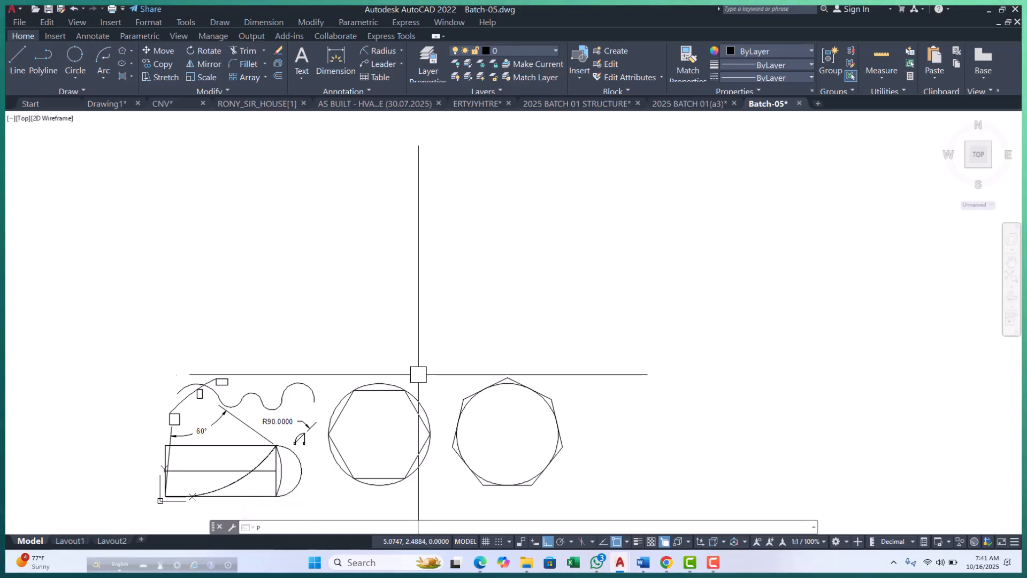
pyautogui.write('pol')
pyautogui.press('Return')
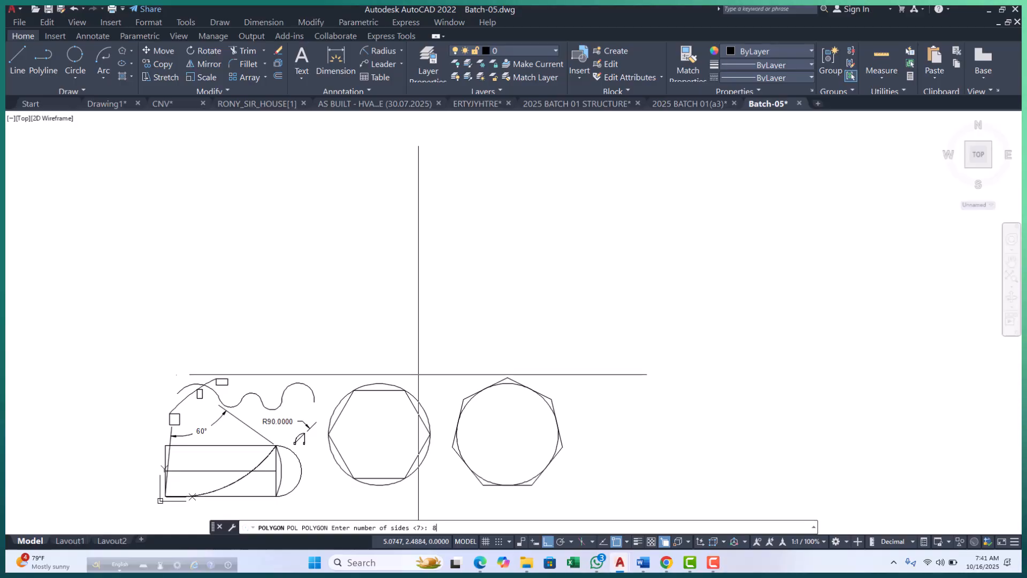
pyautogui.write('8')
pyautogui.press('Return')
pyautogui.scroll(2, 383, 403)
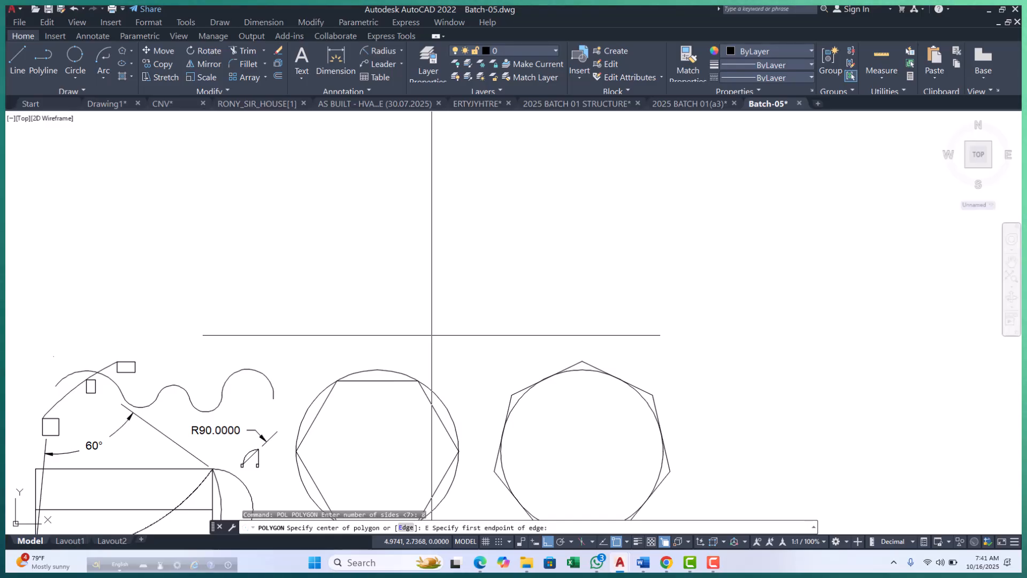
pyautogui.write('.5')
pyautogui.press('Return')
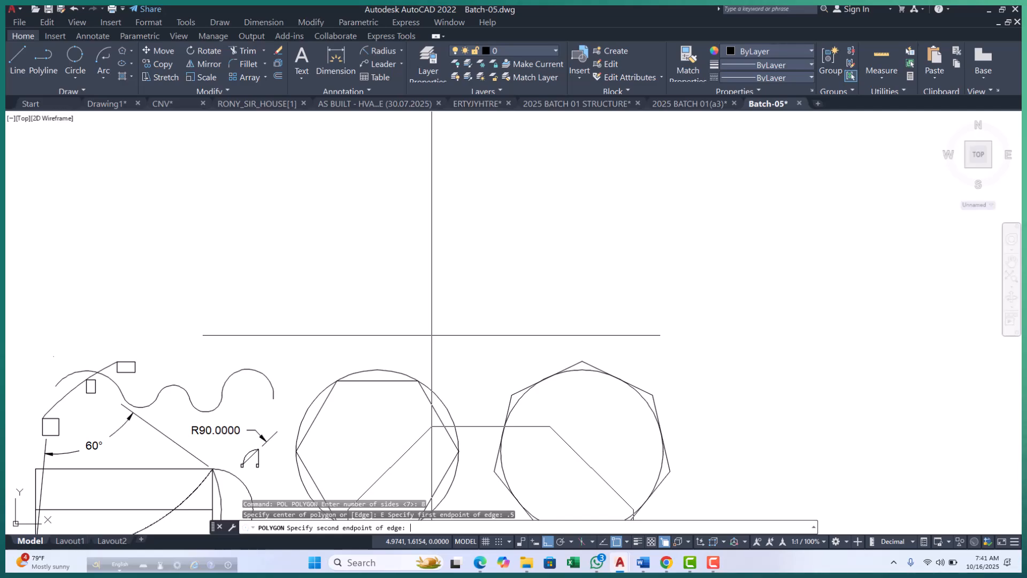
pyautogui.scroll(-6, 431, 335)
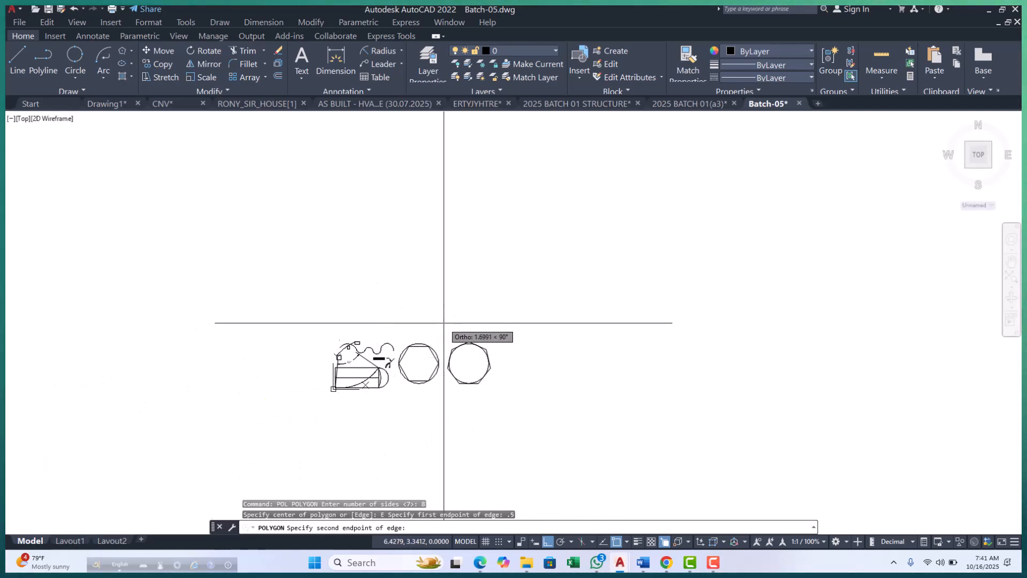
pyautogui.scroll(4, 444, 323)
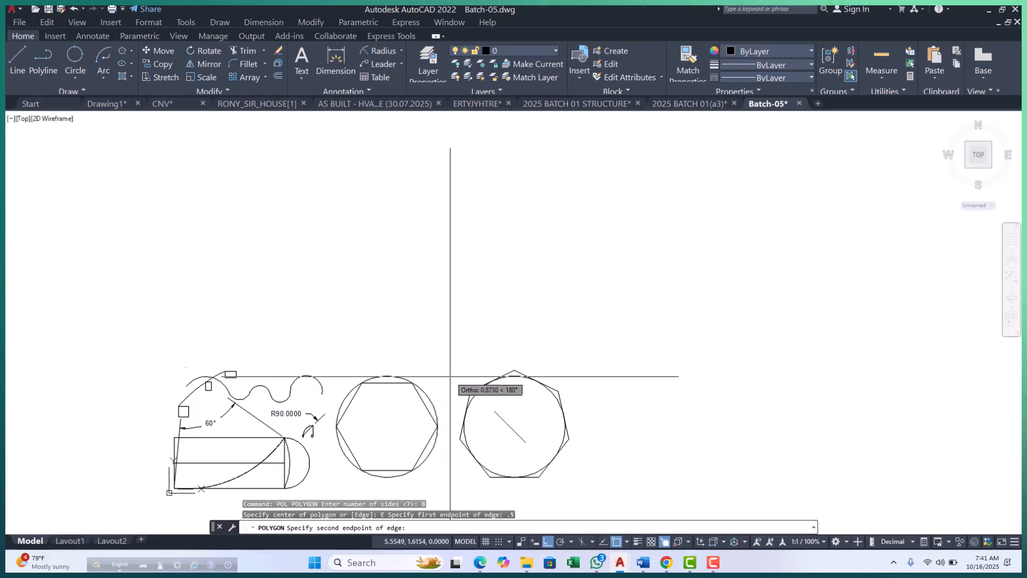
pyautogui.scroll(4, 451, 378)
pyautogui.click(436, 306)
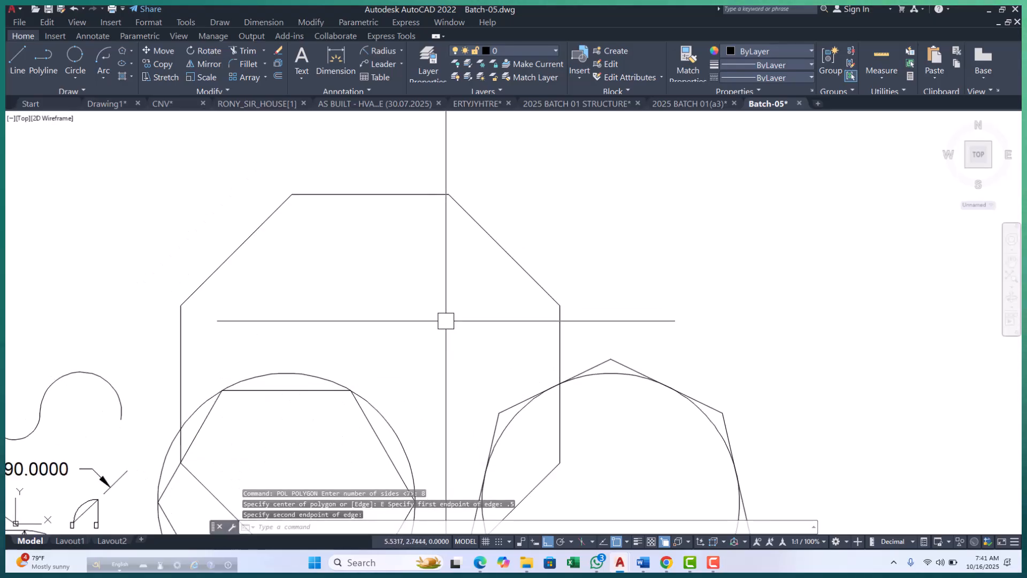
# Check the length of the octagon's upper-right sloping side with an aligned dimension, without placing it.
pyautogui.click(401, 50)
pyautogui.click(393, 101)
pyautogui.click(449, 194)
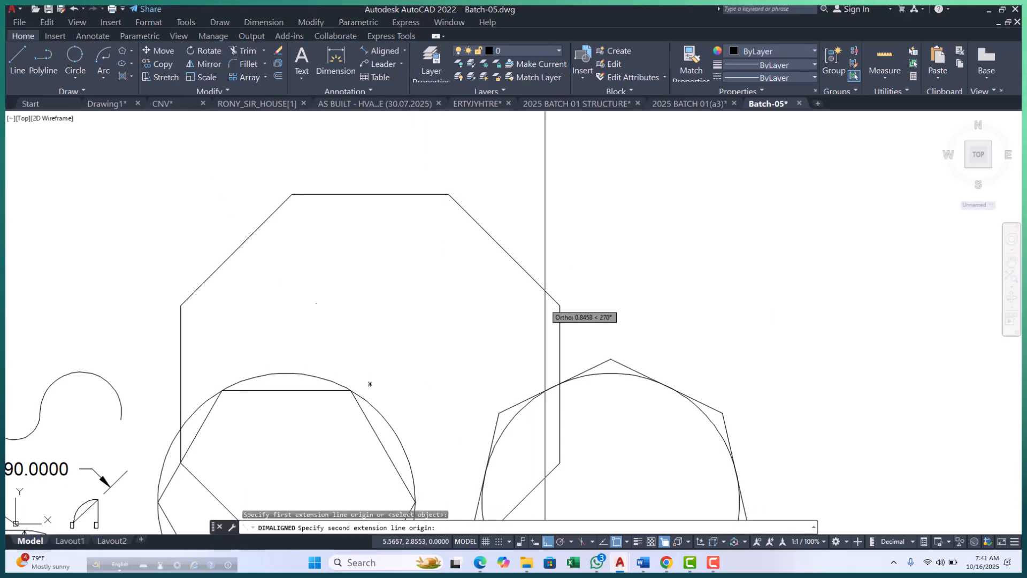
pyautogui.click(560, 305)
pyautogui.scroll(-3, 544, 300)
pyautogui.scroll(3, 544, 300)
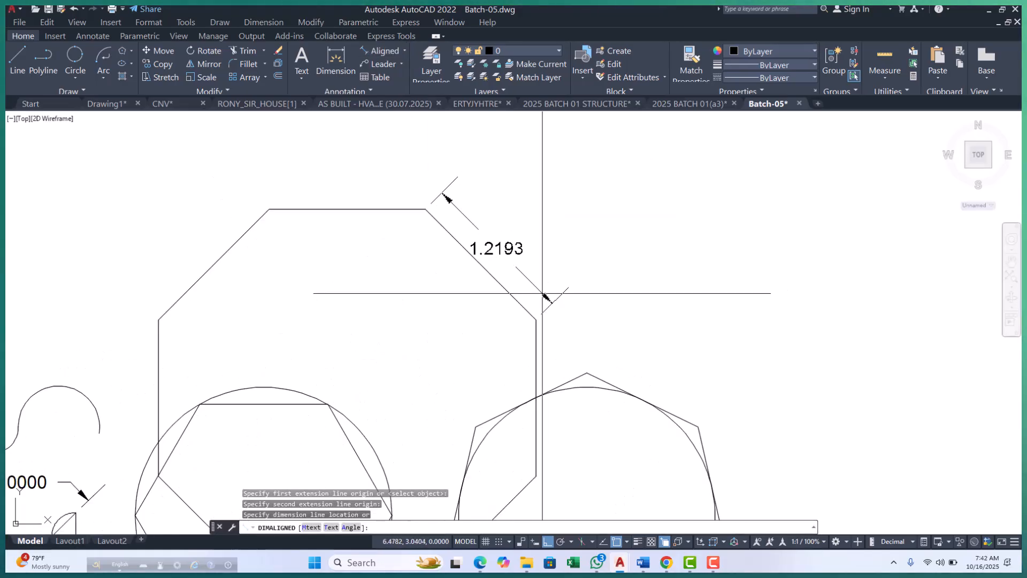
pyautogui.press('Escape')
# Erase the octagon overlapping the two large circles.
pyautogui.click(530, 243)
pyautogui.click(468, 306)
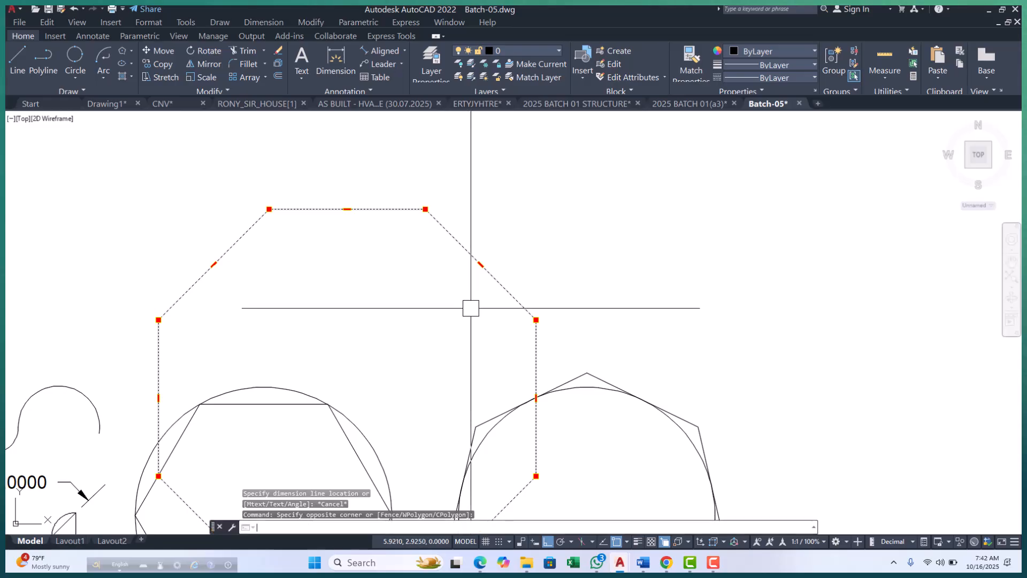
pyautogui.write('e')
pyautogui.press('Return')
pyautogui.press('Escape')
pyautogui.scroll(-4, 473, 314)
pyautogui.moveTo(473, 325); pyautogui.dragTo(475, 344, button='middle')
pyautogui.press('Escape')
pyautogui.press('Escape')
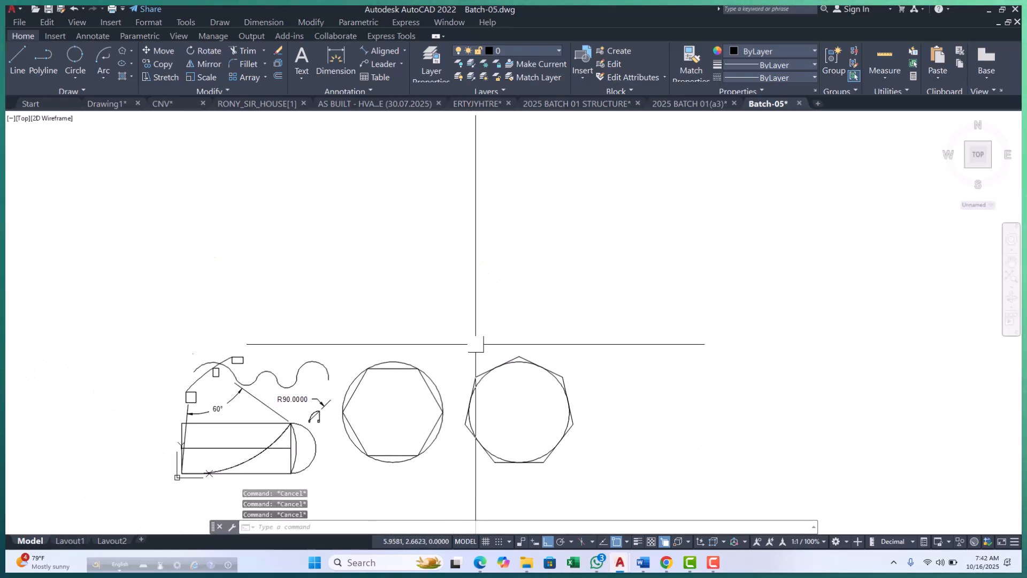
pyautogui.write('POL')
pyautogui.press('Return')
pyautogui.scroll(2, 425, 371)
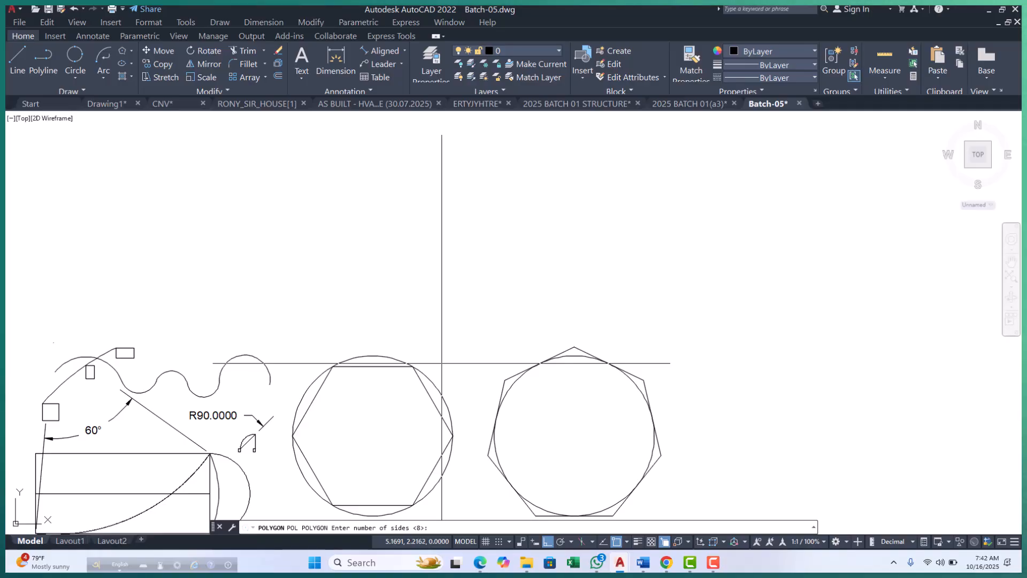
pyautogui.write('6')
pyautogui.press('Return')
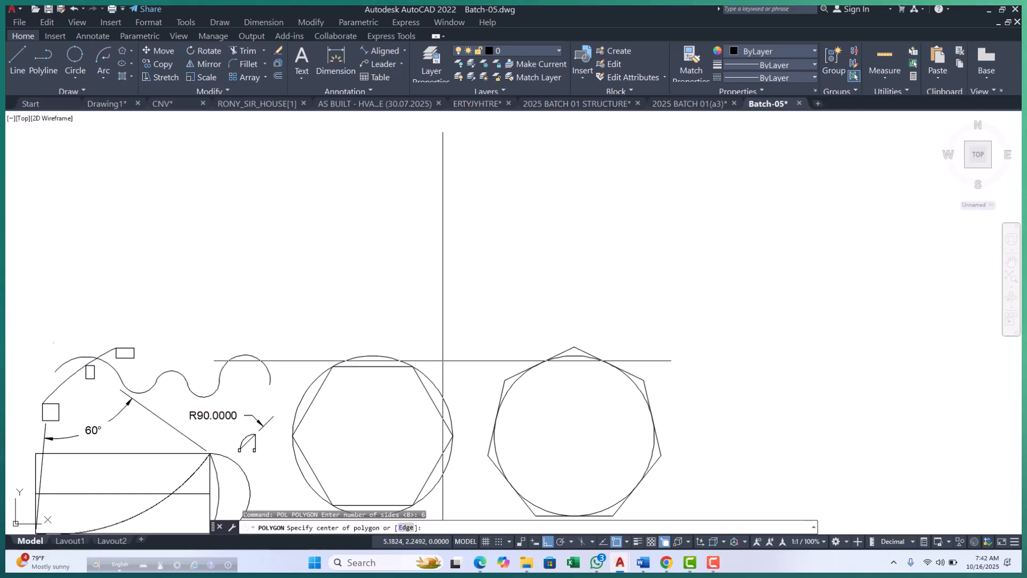
pyautogui.click(454, 301)
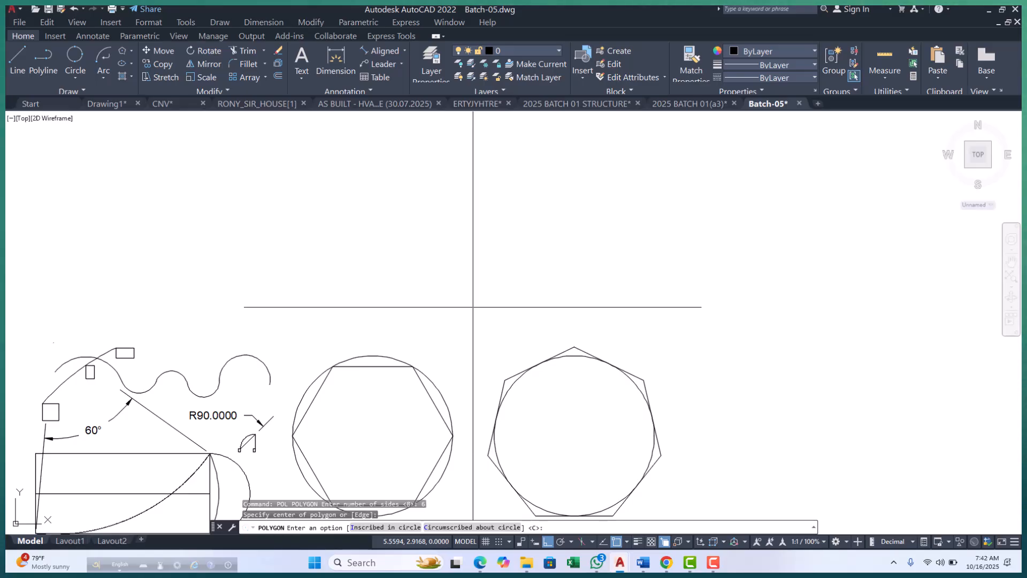
pyautogui.write('c')
pyautogui.press('Return')
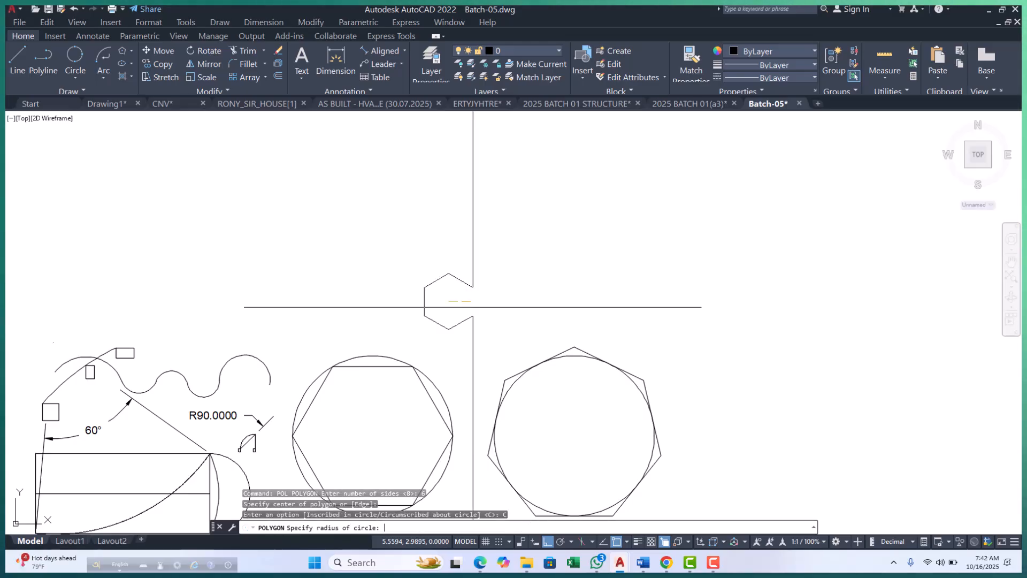
pyautogui.press('Escape')
pyautogui.scroll(6, 413, 314)
pyautogui.scroll(-4, 448, 360)
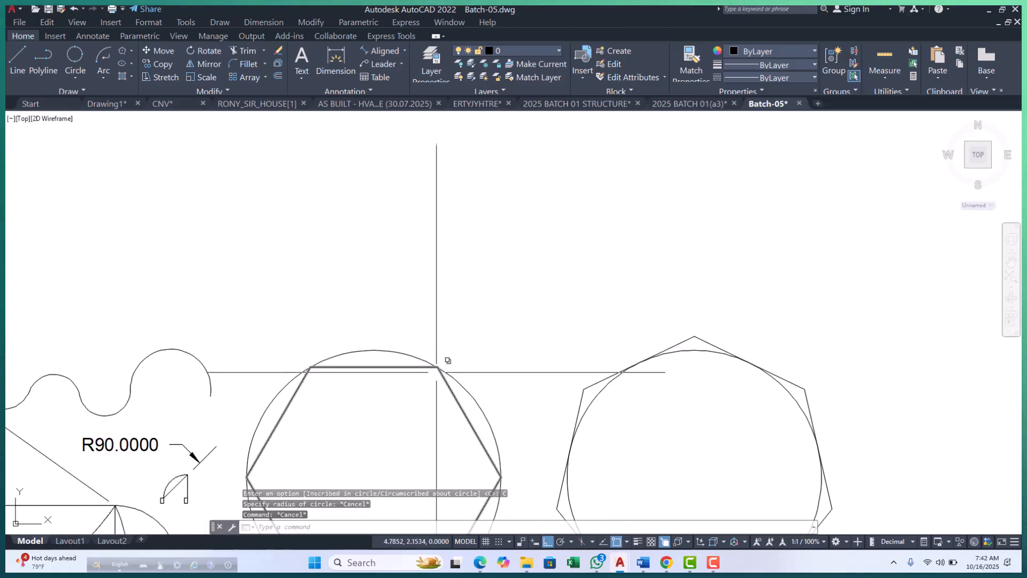
pyautogui.moveTo(459, 360); pyautogui.dragTo(469, 396, button='middle')
pyautogui.press('Escape')
pyautogui.press('Escape')
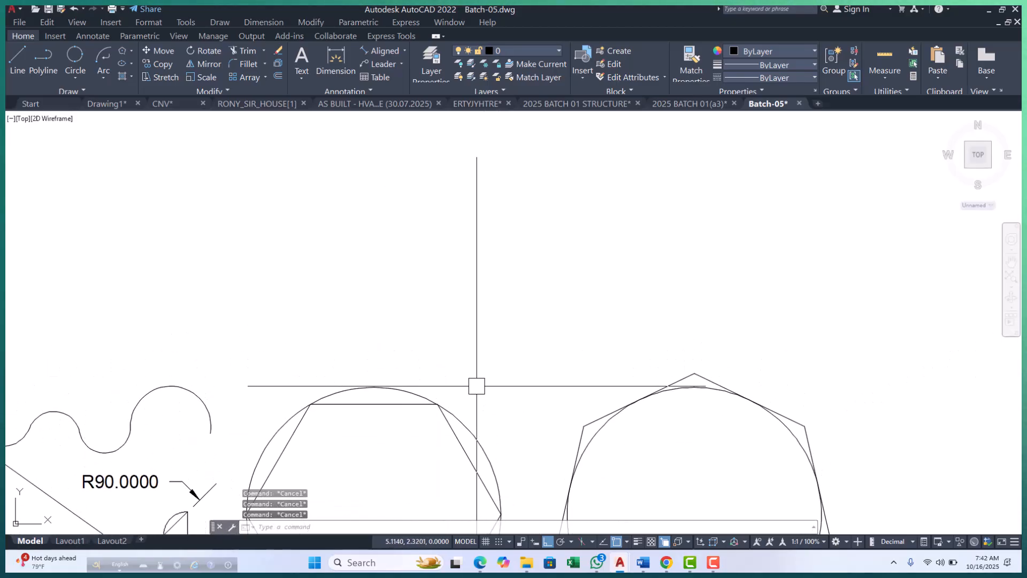
# Draw a 6-sided polygon with the Edge option above the two circles, running its edge vertically upward with a length of .25.
pyautogui.write('PO')
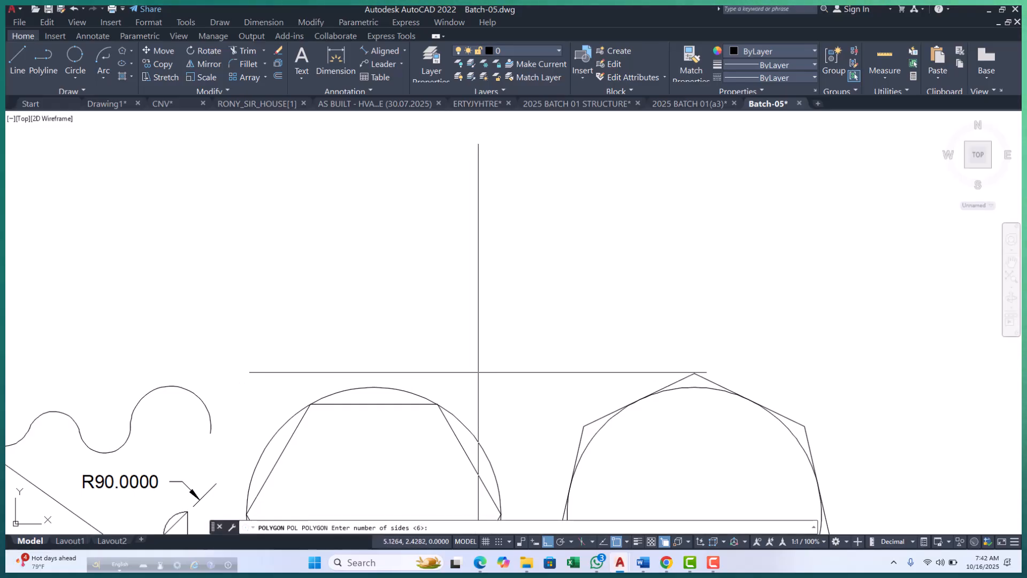
pyautogui.write('6')
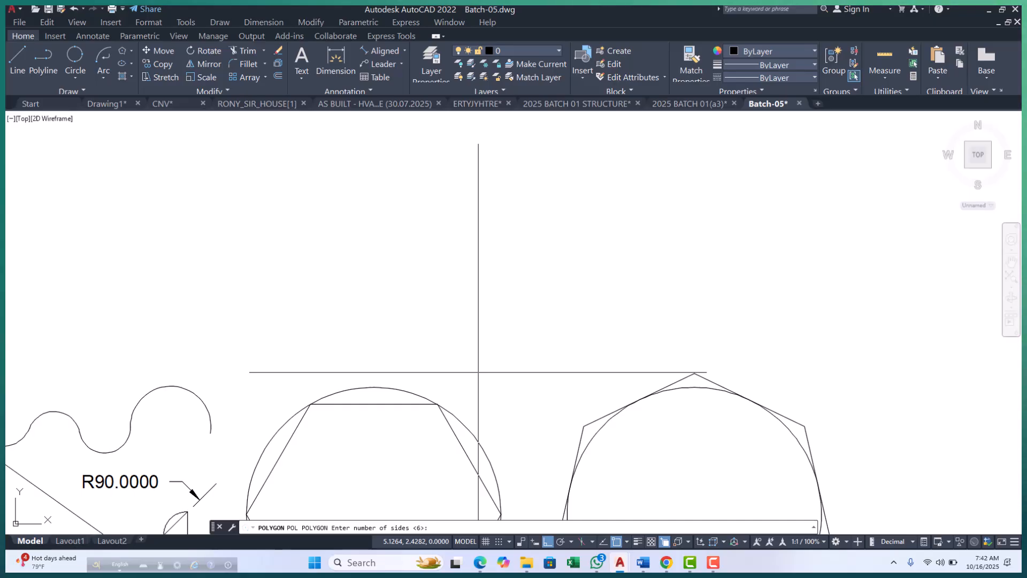
pyautogui.press('Return')
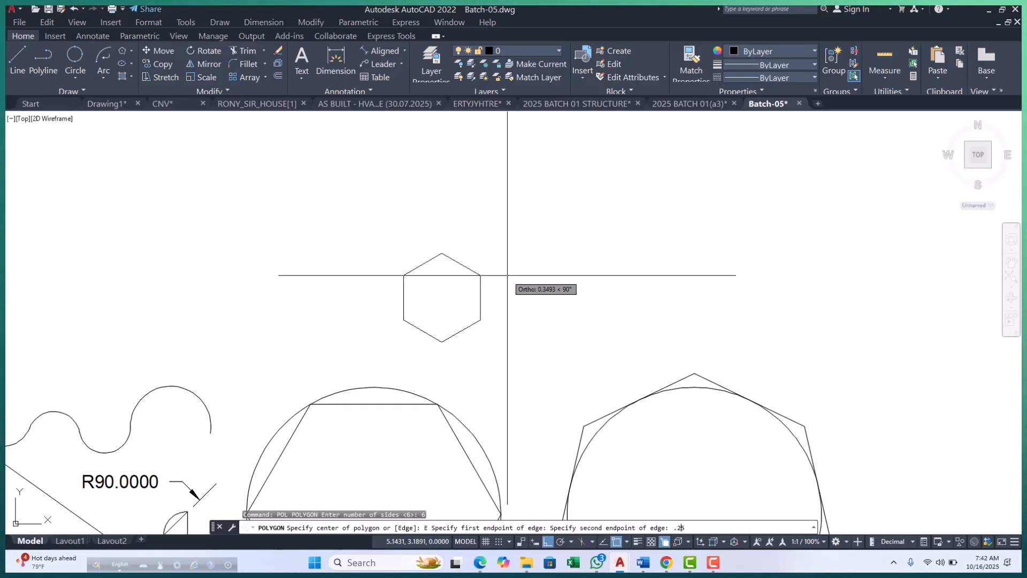
pyautogui.press('Return')
pyautogui.scroll(4, 467, 294)
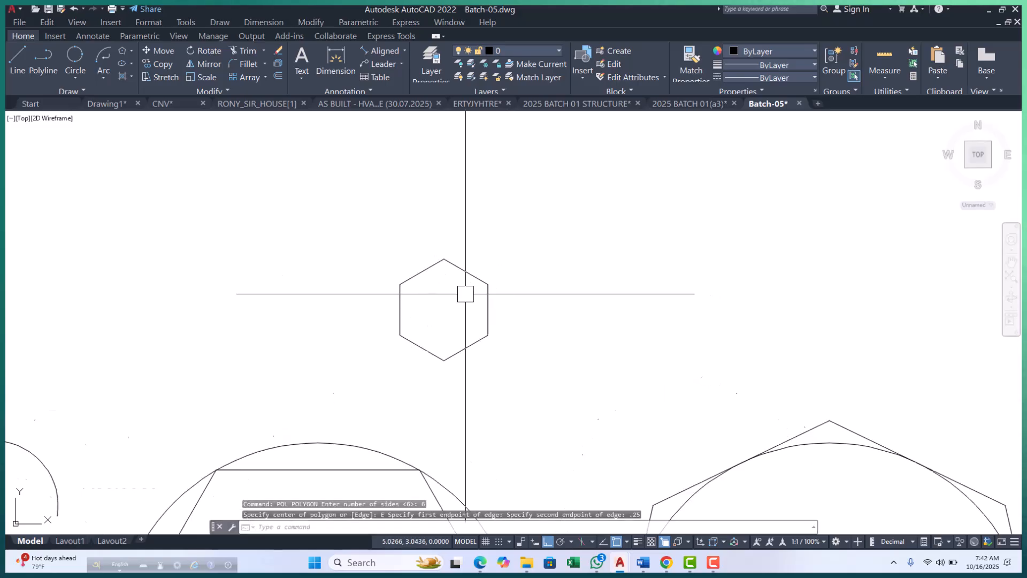
pyautogui.press('Escape')
pyautogui.press('Escape')
pyautogui.press('Escape')
# Add aligned dimensions to the upper-right sloping side and the right vertical side of the small hexagon.
pyautogui.click(391, 53)
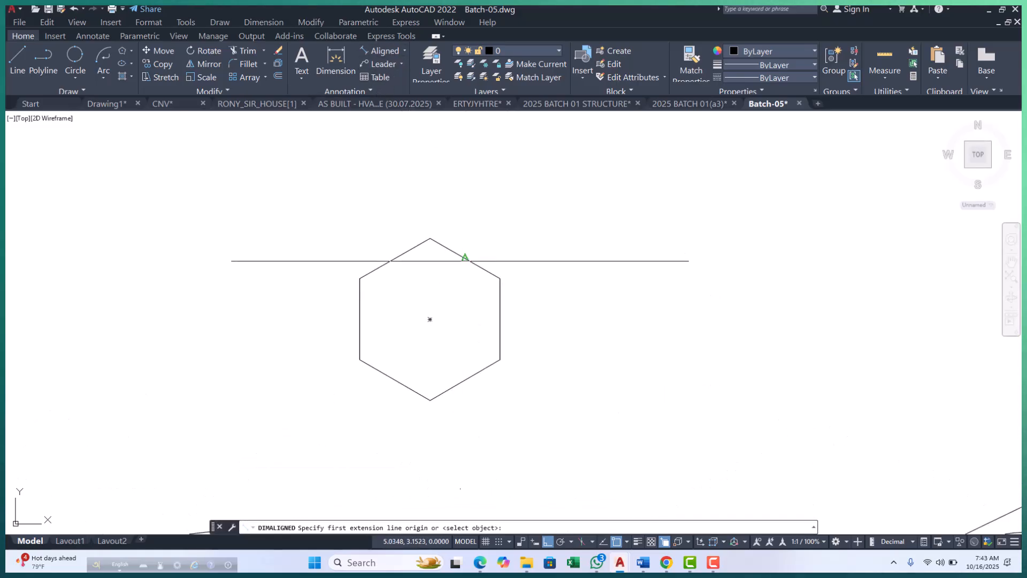
pyautogui.click(501, 277)
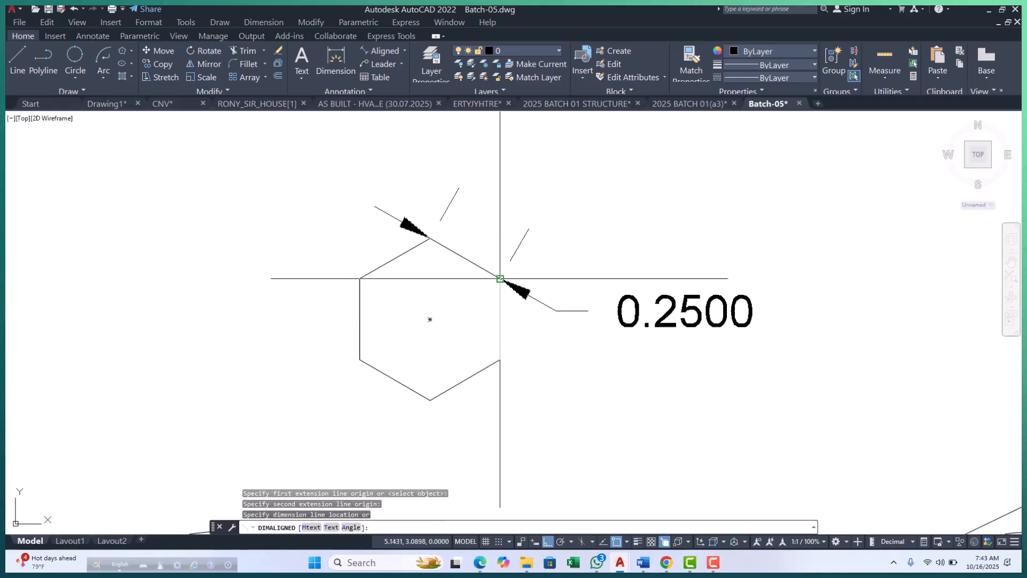
pyautogui.click(519, 252)
pyautogui.press('Return')
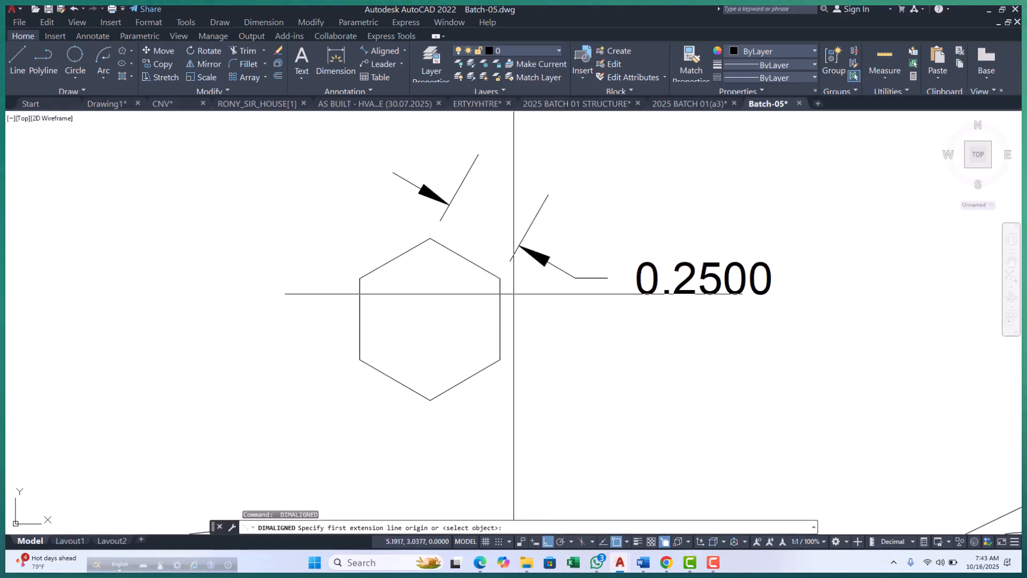
pyautogui.click(500, 278)
pyautogui.click(500, 359)
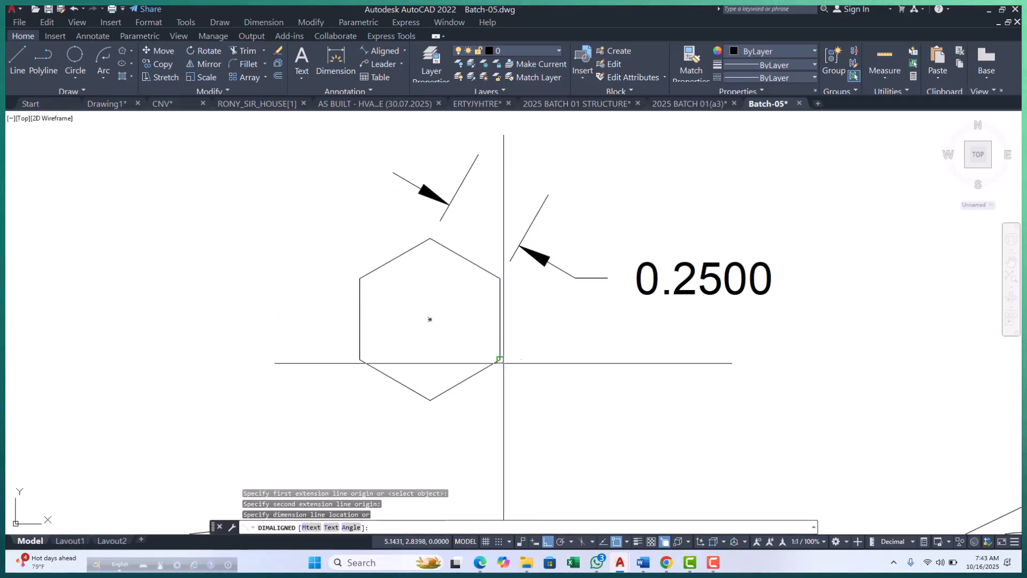
# Add aligned dimensions to the upper-left sloping side and the left vertical side of the small hexagon.
pyautogui.press('Return')
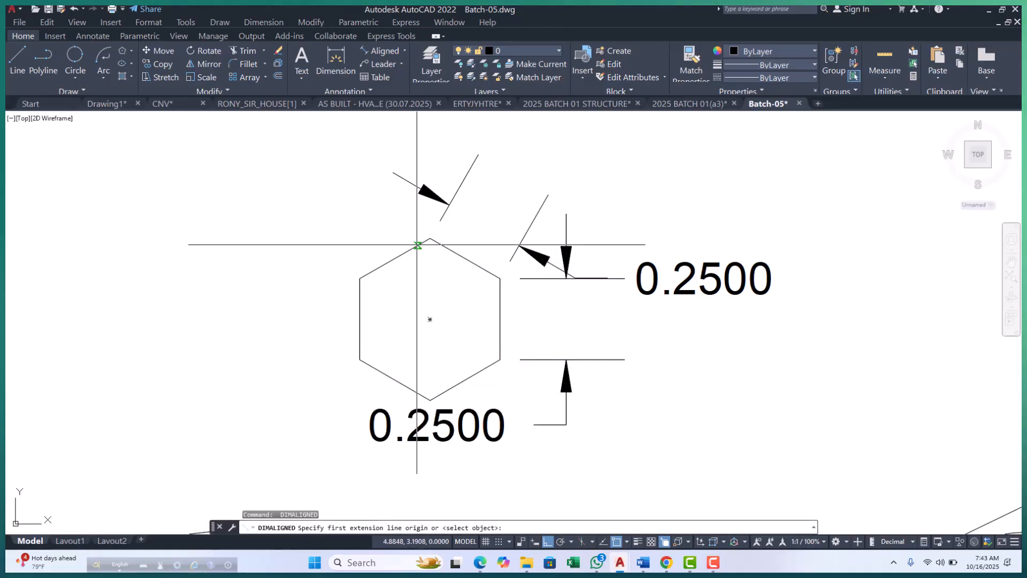
pyautogui.click(360, 278)
pyautogui.click(430, 239)
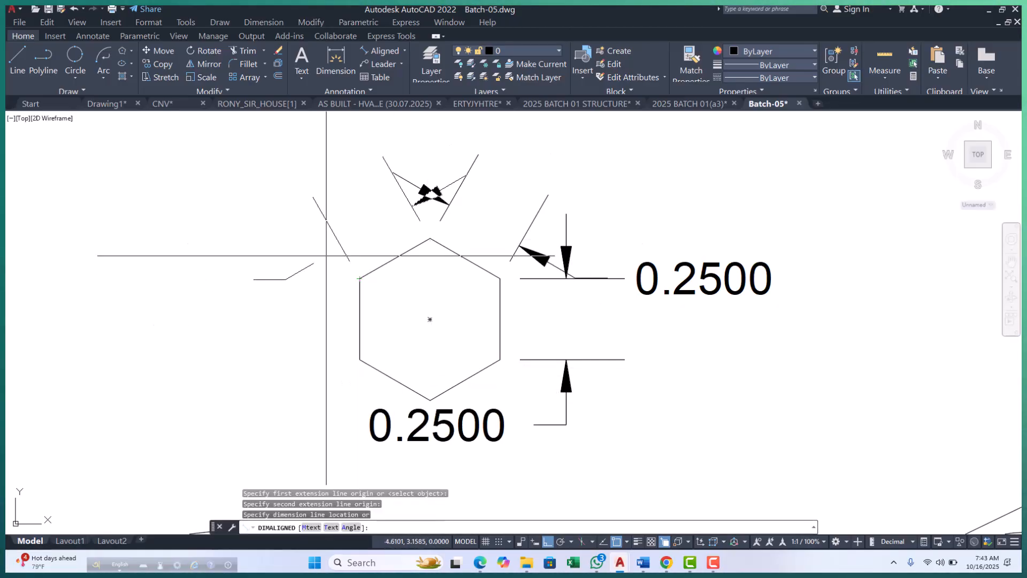
pyautogui.click(331, 278)
pyautogui.press('Return')
pyautogui.click(360, 278)
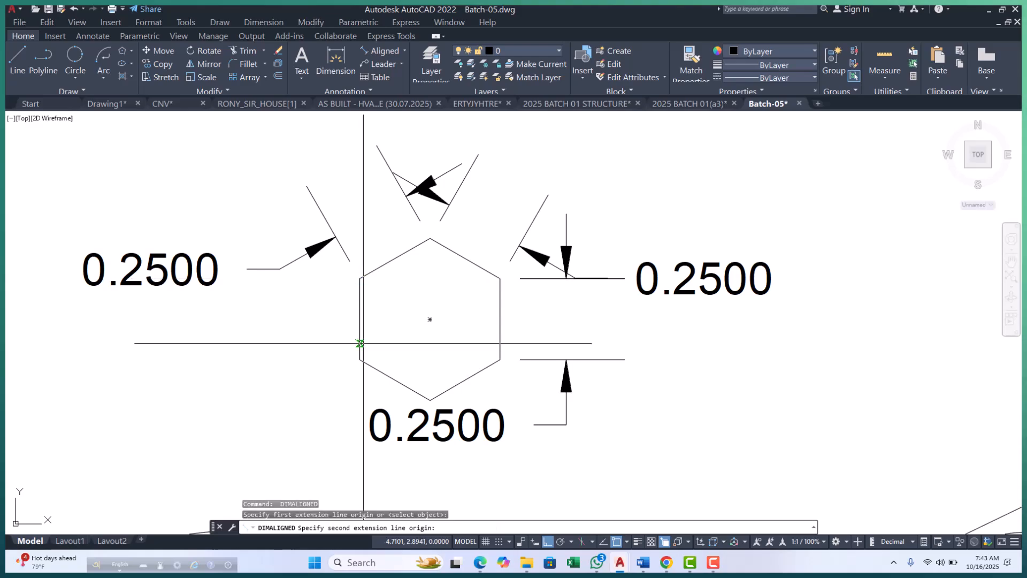
pyautogui.click(360, 359)
pyautogui.click(321, 360)
pyautogui.scroll(-5, 343, 278)
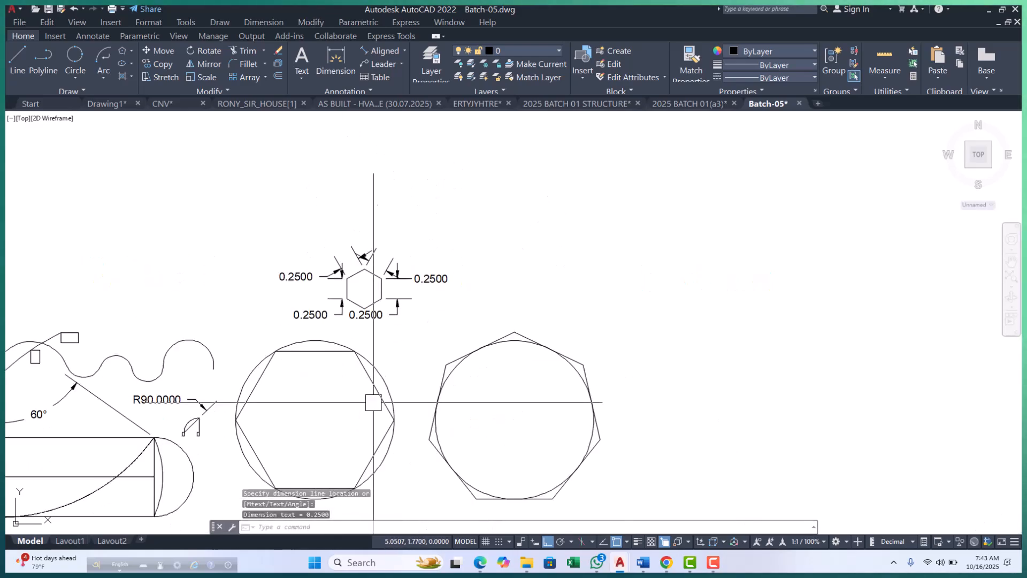
pyautogui.press('Escape')
pyautogui.press('Escape')
pyautogui.press('Escape')
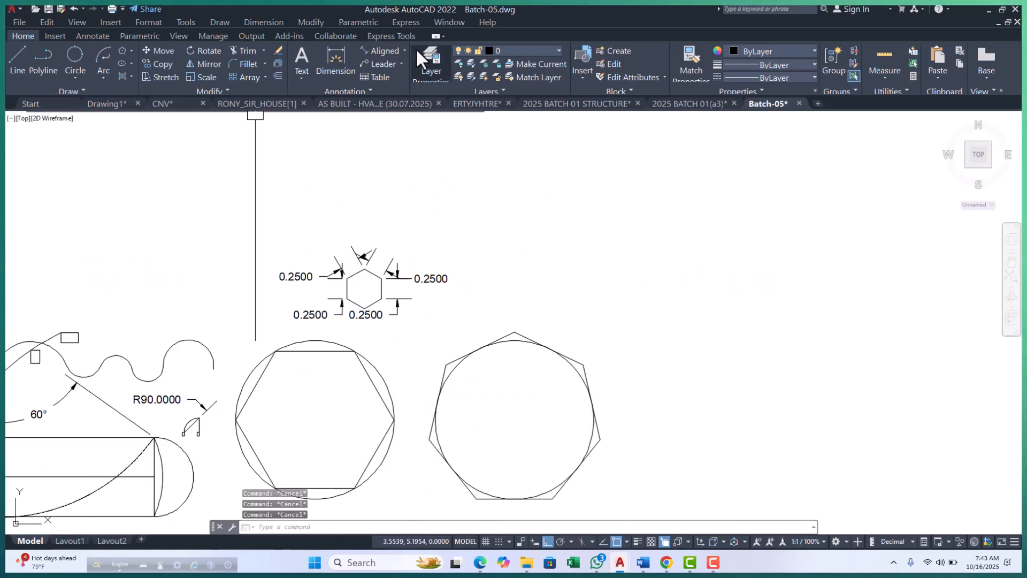
# Place an aligned dimension along the upper-right side of the large hexagon inscribed in the circle.
pyautogui.click(404, 50)
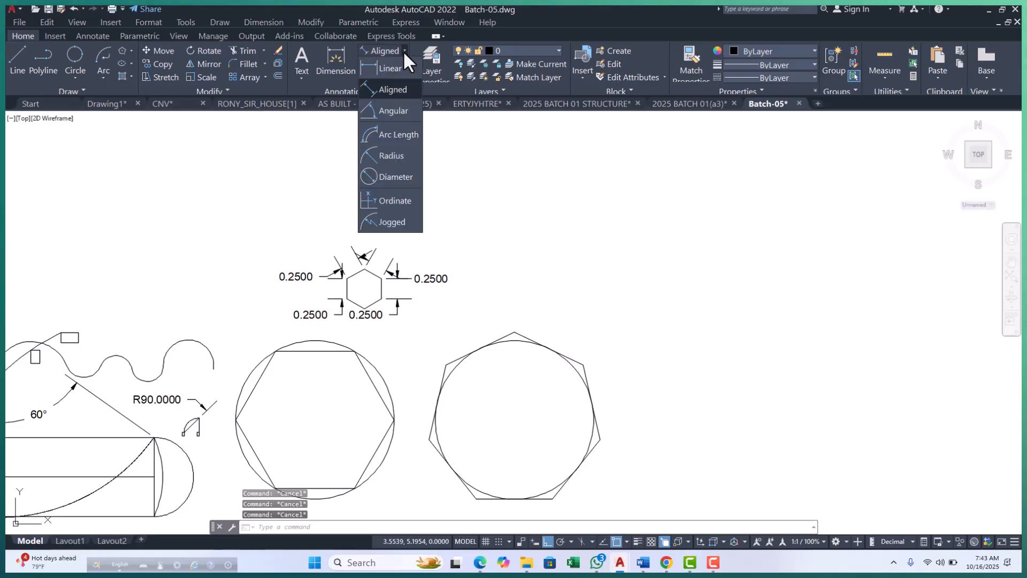
pyautogui.click(392, 89)
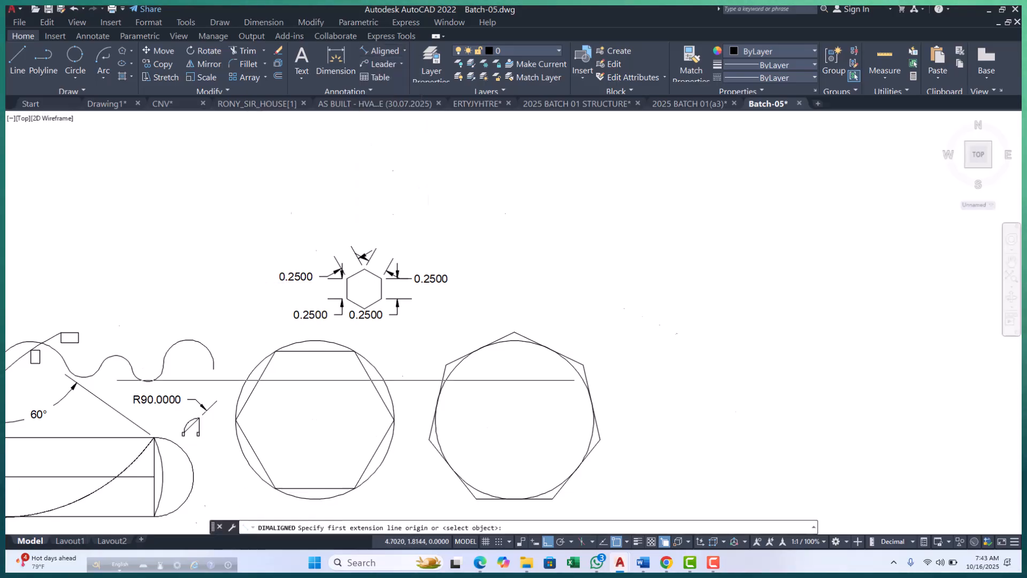
pyautogui.scroll(5, 348, 380)
pyautogui.click(464, 477)
pyautogui.click(504, 447)
# Place an aligned dimension along the upper-left side of the large inscribed hexagon, outside the circle.
pyautogui.press('Return')
pyautogui.scroll(-4, 409, 344)
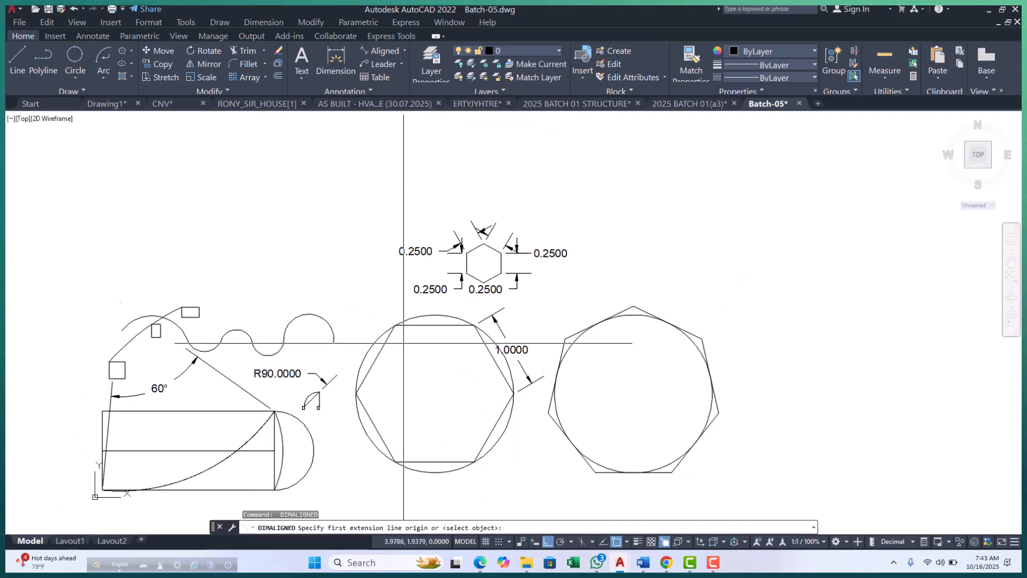
pyautogui.scroll(2, 390, 343)
pyautogui.click(398, 317)
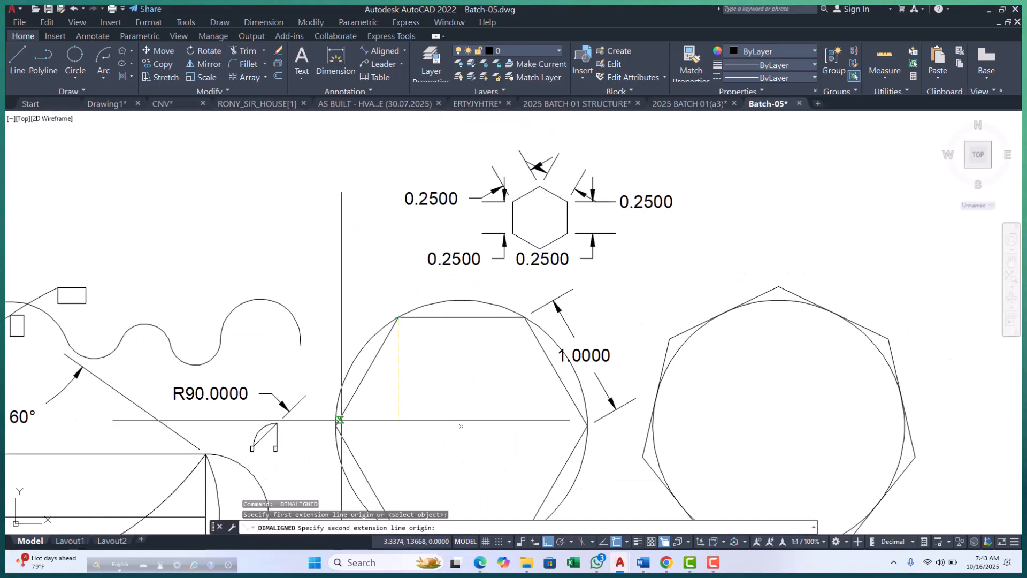
pyautogui.click(336, 426)
pyautogui.click(320, 376)
# Dimension the bottom horizontal side of the large inscribed hexagon, placing the dimension below the circle.
pyautogui.press('Return')
pyautogui.scroll(-3, 324, 240)
pyautogui.scroll(3, 332, 278)
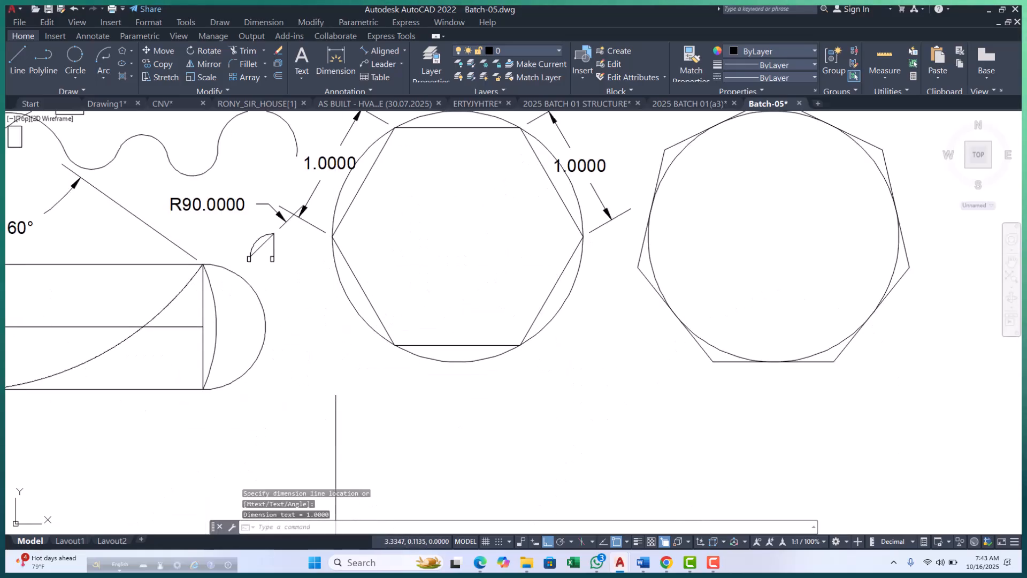
pyautogui.click(395, 345)
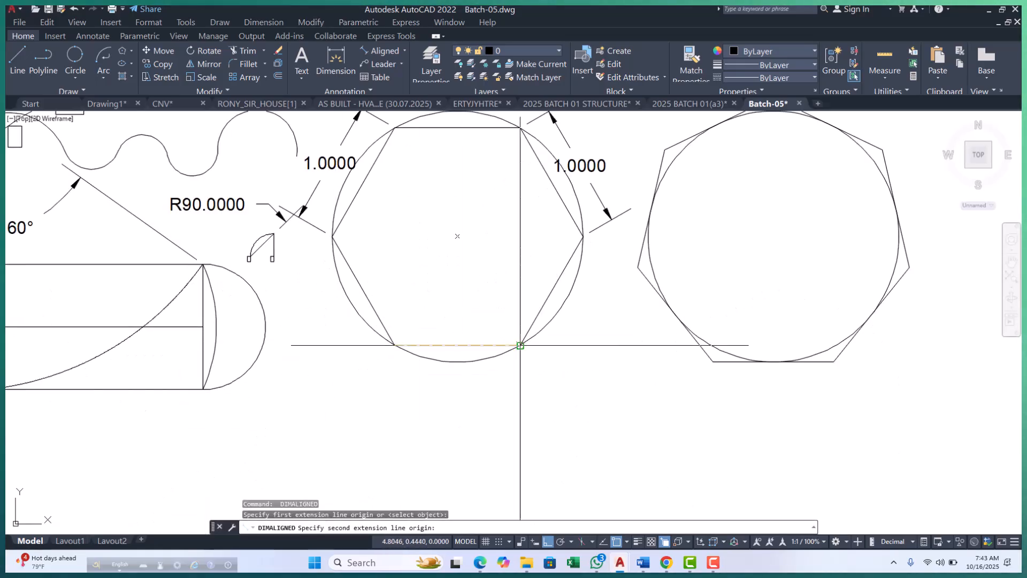
pyautogui.click(516, 345)
pyautogui.click(515, 381)
# Add an aligned dimension to the lower-right side of the large inscribed hexagon.
pyautogui.press('Return')
pyautogui.scroll(-3, 327, 300)
pyautogui.scroll(3, 406, 283)
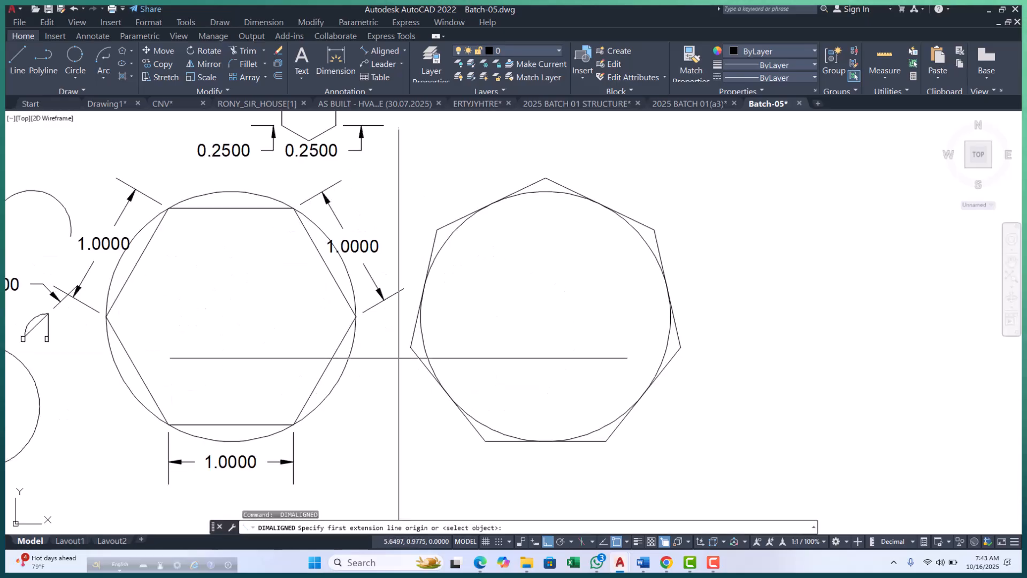
pyautogui.click(356, 317)
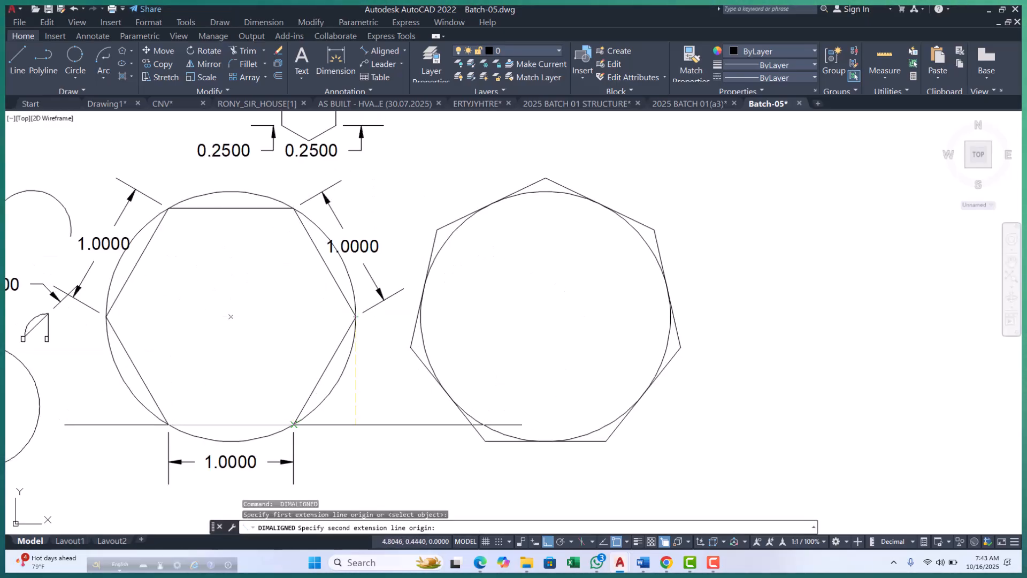
pyautogui.click(293, 424)
pyautogui.click(396, 356)
pyautogui.scroll(-2, 425, 348)
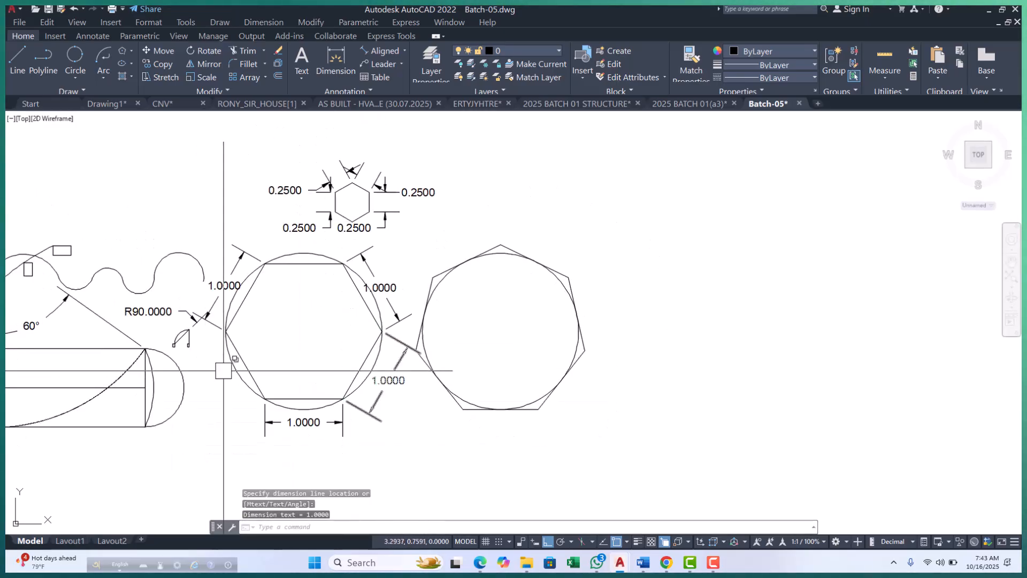
# Add an aligned dimension to the lower-left side of the large inscribed hexagon and end the dimension command.
pyautogui.scroll(4, 221, 364)
pyautogui.press('Return')
pyautogui.click(331, 450)
pyautogui.scroll(-6, 326, 417)
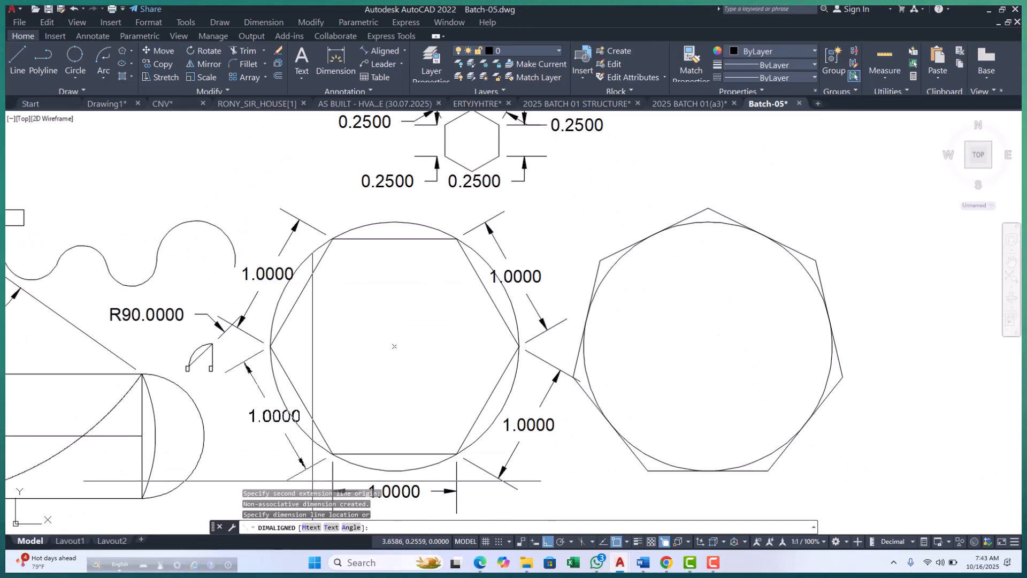
pyautogui.scroll(4, 324, 439)
pyautogui.click(325, 442)
pyautogui.scroll(-6, 458, 368)
pyautogui.scroll(9, 309, 390)
pyautogui.moveTo(254, 238); pyautogui.dragTo(279, 287, button='middle')
pyautogui.scroll(-3, 341, 286)
pyautogui.press('Escape')
pyautogui.press('Escape')
# Draw a Start, Center, End arc from the rectangle's lower-left corner, centred on its left edge's midpoint and ending horizontally to the left.
pyautogui.moveTo(388, 342); pyautogui.dragTo(335, 226, button='middle')
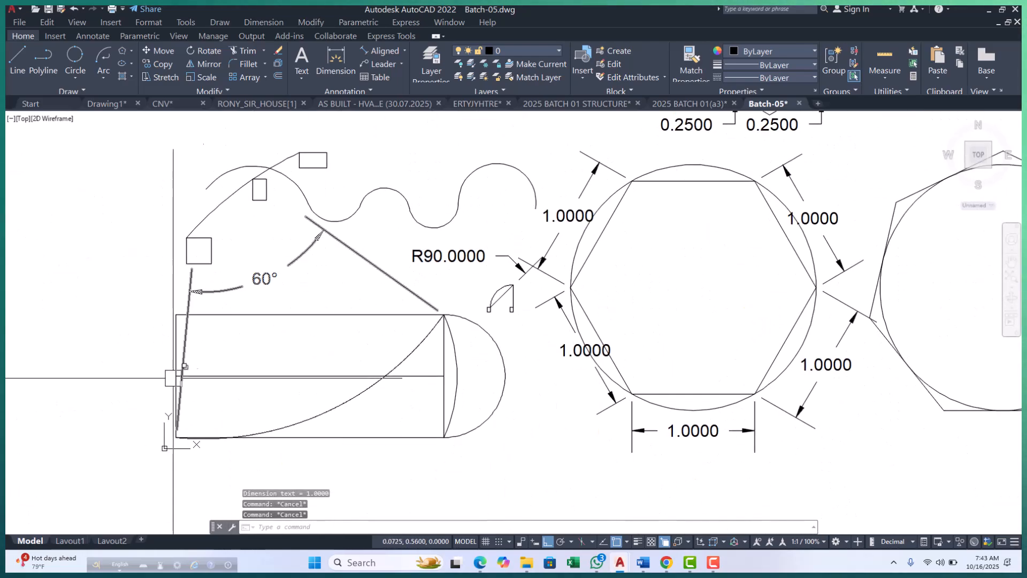
pyautogui.click(104, 78)
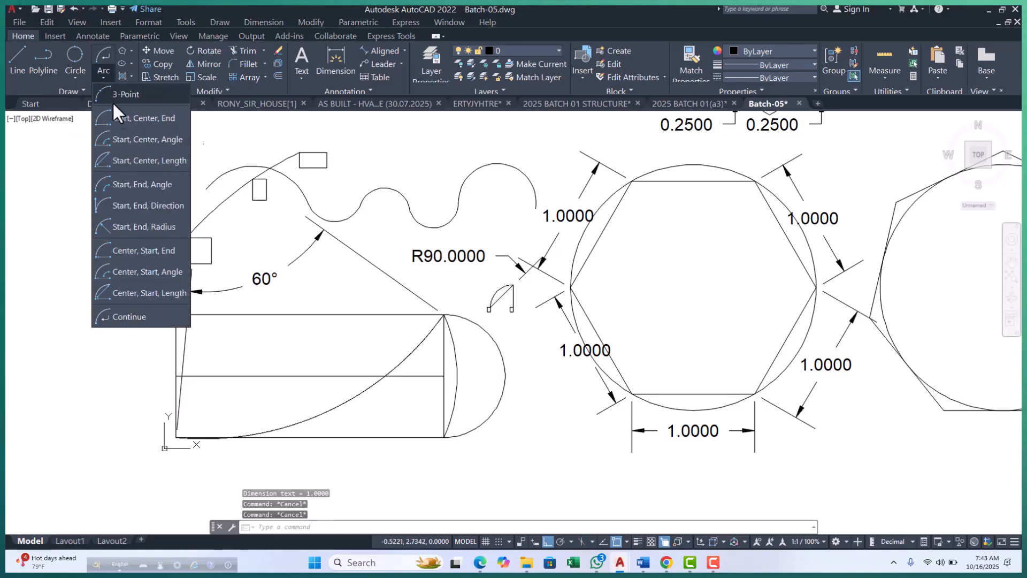
pyautogui.click(153, 124)
pyautogui.scroll(-3, 364, 305)
pyautogui.scroll(10, 365, 308)
pyautogui.click(350, 295)
pyautogui.scroll(-4, 351, 296)
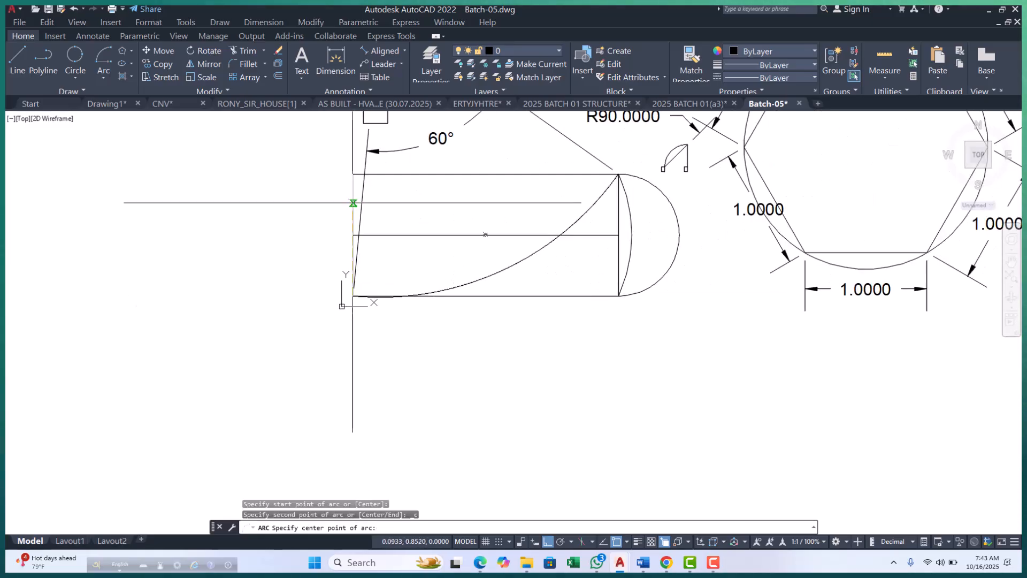
pyautogui.click(353, 234)
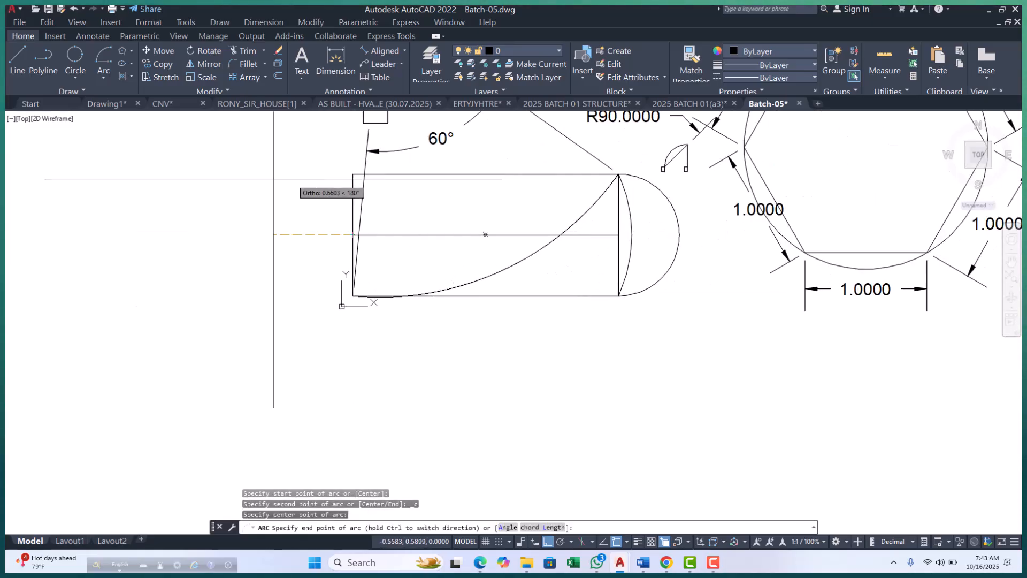
pyautogui.click(339, 224)
pyautogui.press('Escape')
pyautogui.press('Escape')
pyautogui.press('Escape')
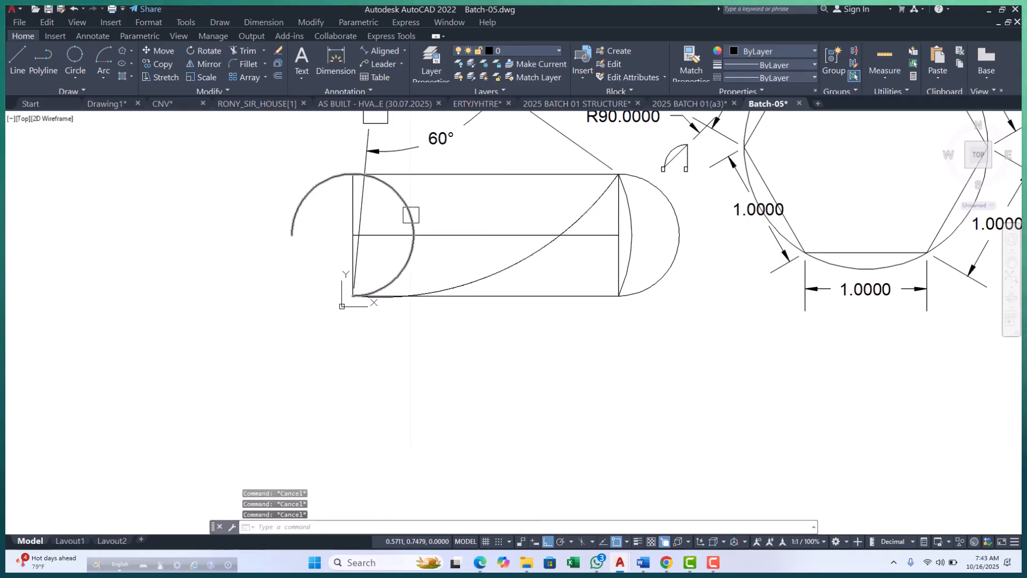
pyautogui.moveTo(408, 211); pyautogui.dragTo(333, 259, button='middle')
pyautogui.scroll(-5, 333, 259)
pyautogui.moveTo(467, 277); pyautogui.dragTo(484, 315, button='middle')
pyautogui.scroll(2, 459, 301)
pyautogui.moveTo(404, 267); pyautogui.dragTo(348, 330, button='middle')
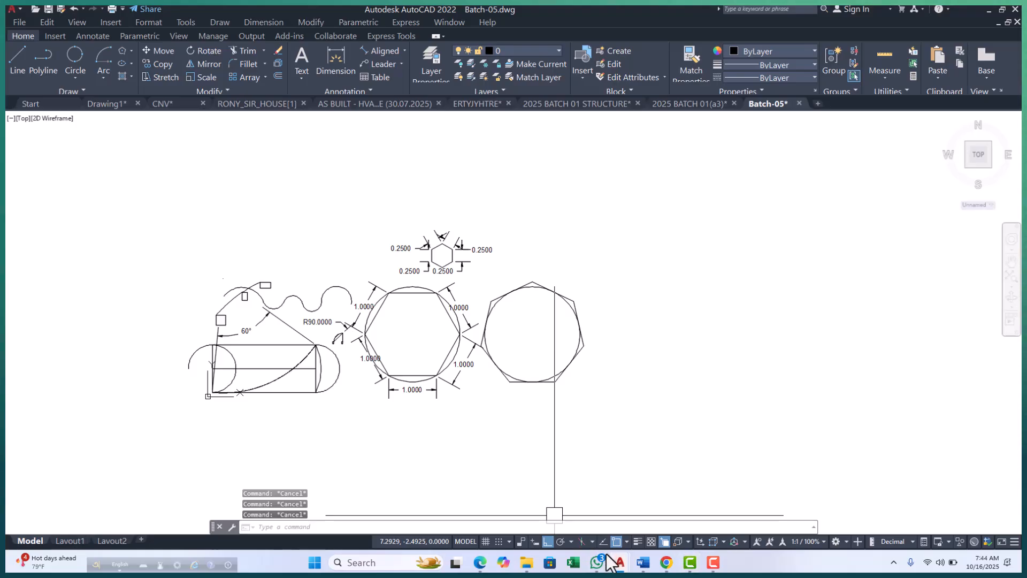
# Switch to the Google Meet call in the browser to check it and return to the AutoCAD drawing.
pyautogui.moveTo(476, 567)
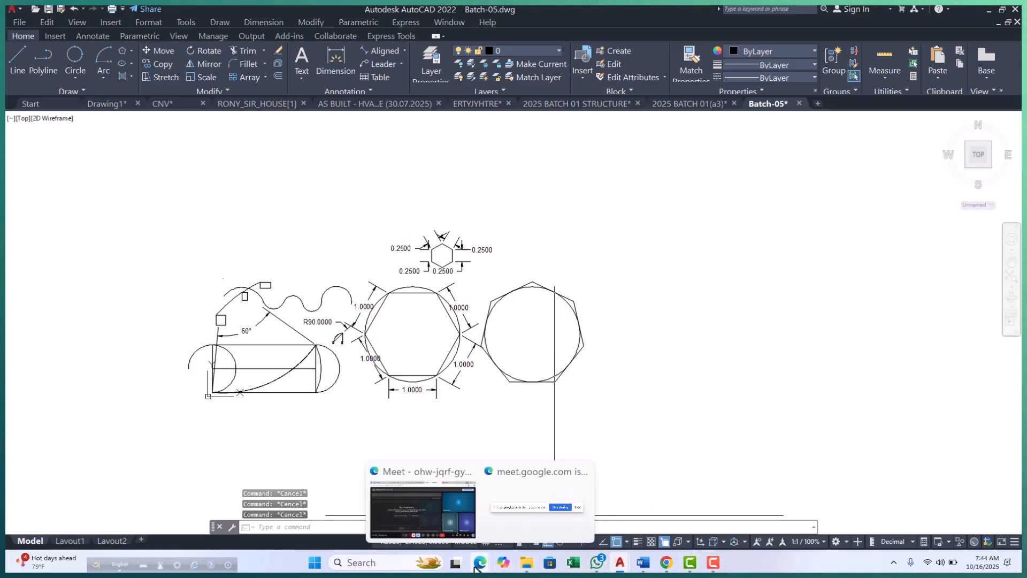
pyautogui.click(442, 531)
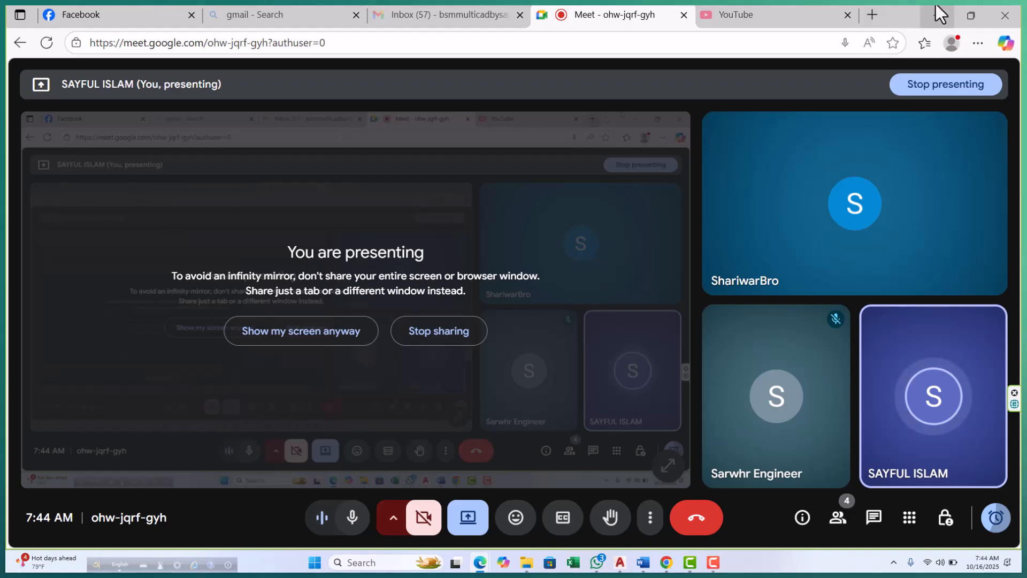
pyautogui.click(971, 15)
# Zoom to a window enclosing all the drawn shapes, from the arcs and rectangle to the circumscribed heptagon.
pyautogui.scroll(3, 276, 344)
pyautogui.moveTo(320, 331); pyautogui.dragTo(300, 343, button='middle')
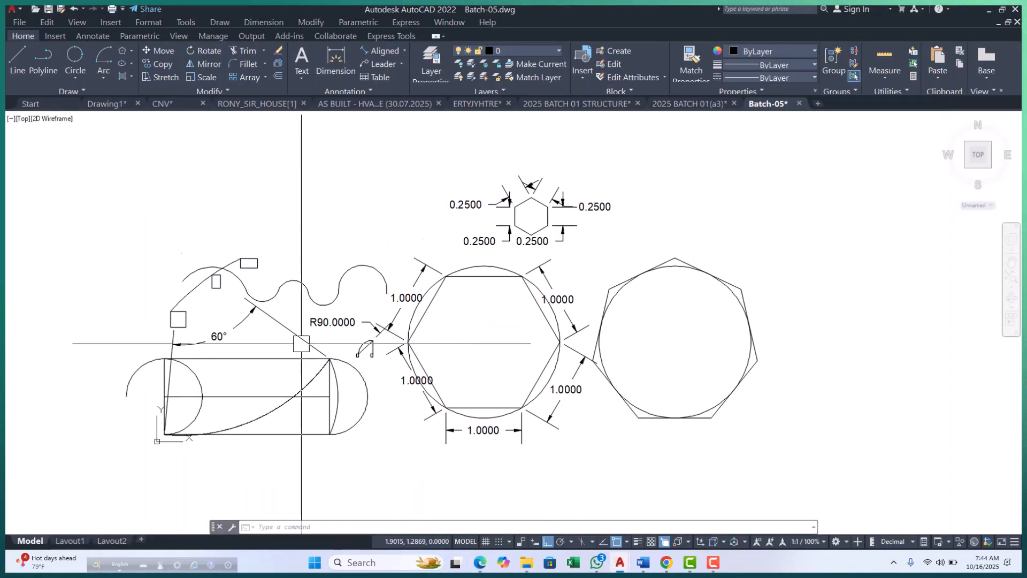
pyautogui.scroll(-5, 301, 342)
pyautogui.write('z')
pyautogui.press('Return')
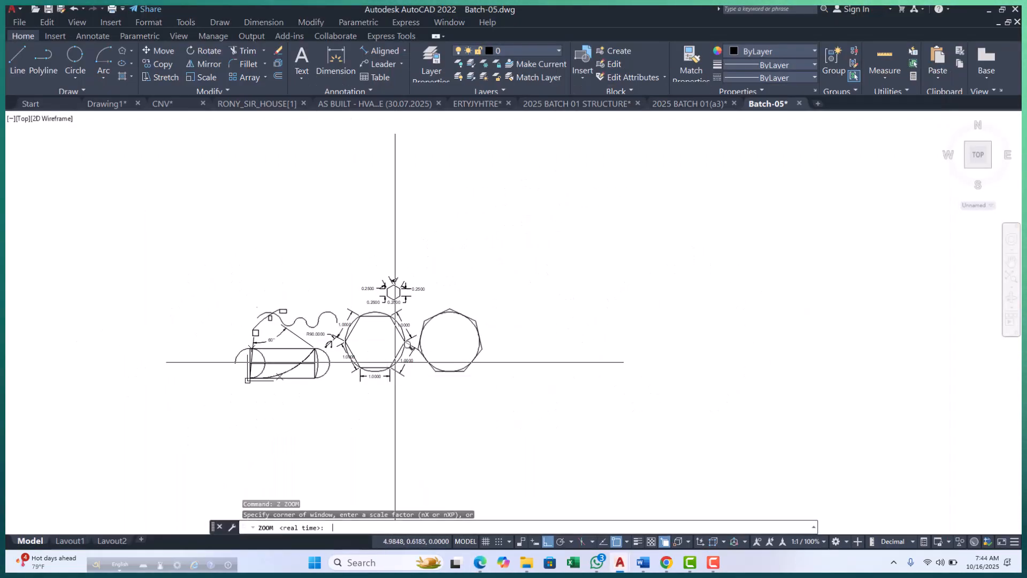
pyautogui.click(232, 273)
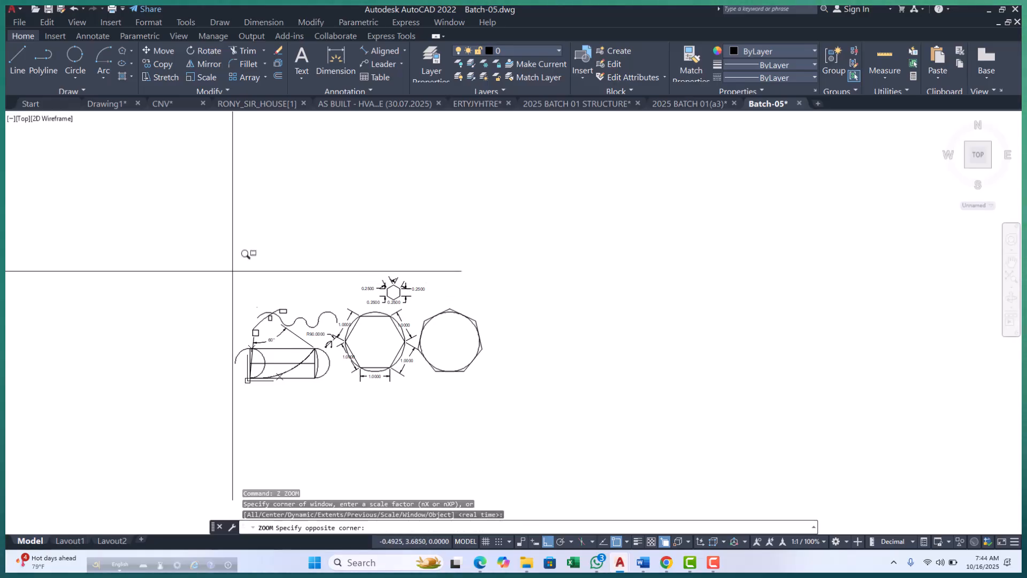
pyautogui.click(495, 399)
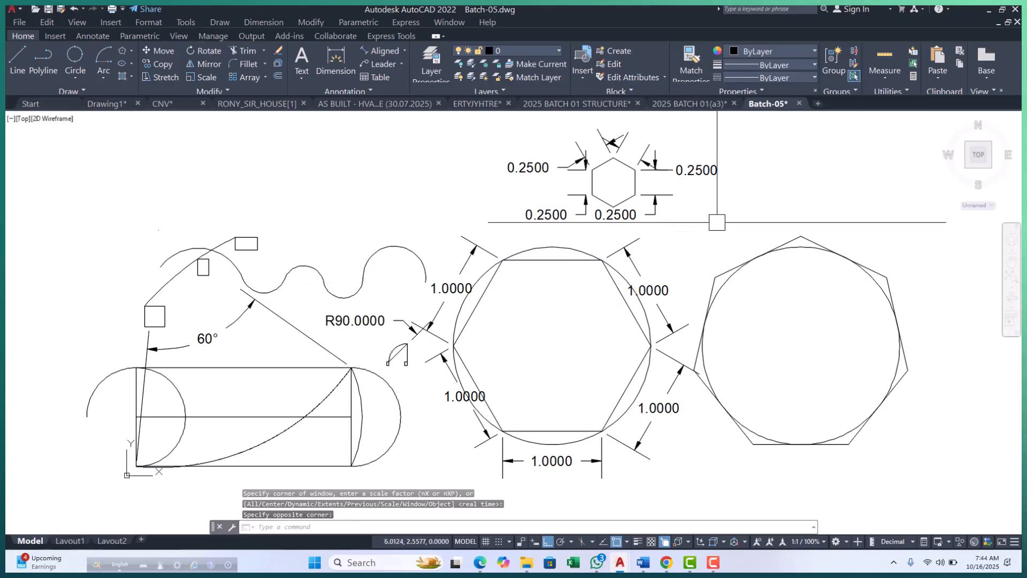
# Open Snipping Tool and capture a rectangular screenshot of the whole AutoCAD window, excluding the Windows taskbar.
pyautogui.click(314, 563)
pyautogui.write('SNI')
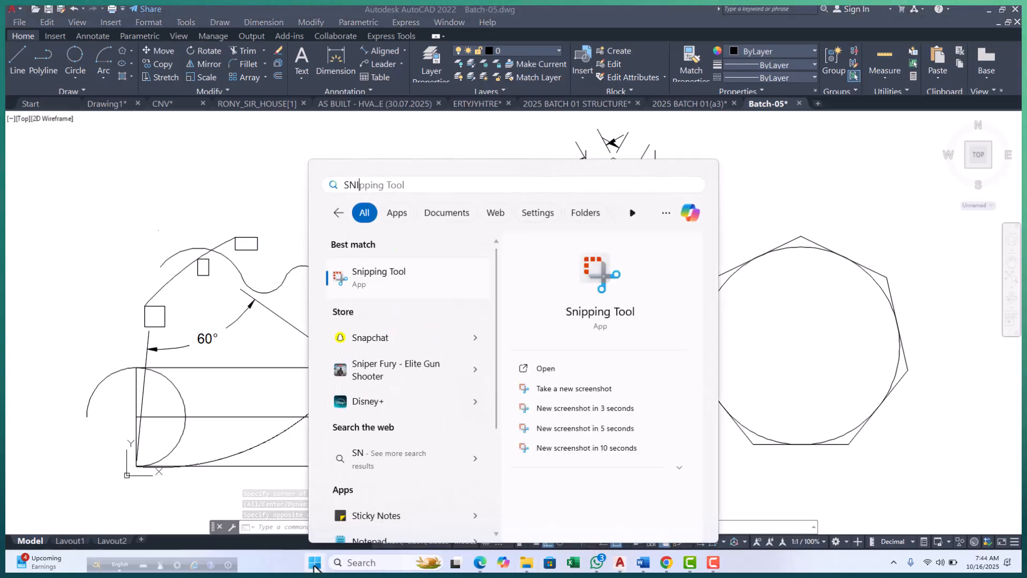
pyautogui.click(422, 294)
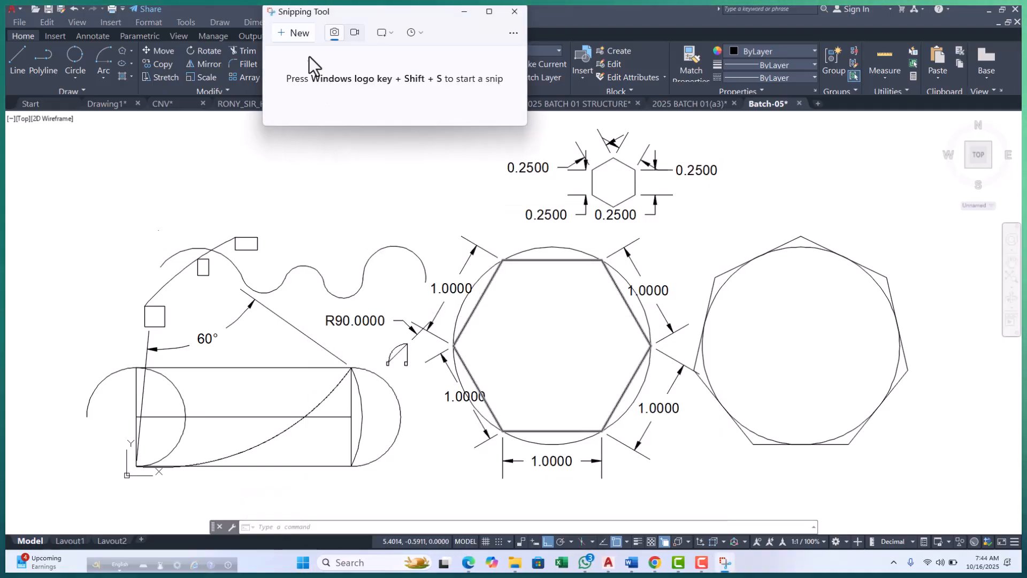
pyautogui.click(309, 33)
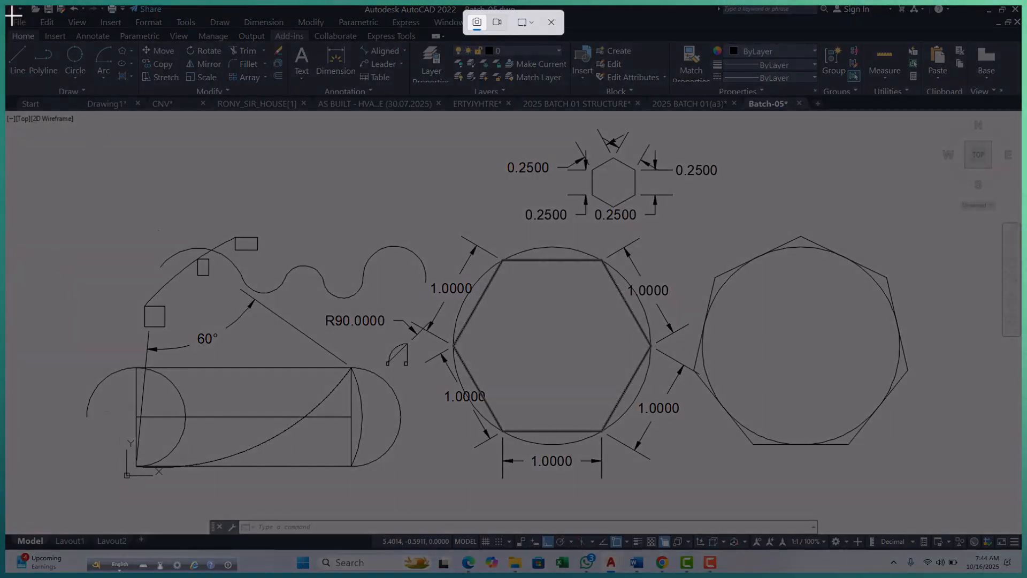
pyautogui.moveTo(12, 11); pyautogui.dragTo(1021, 544)
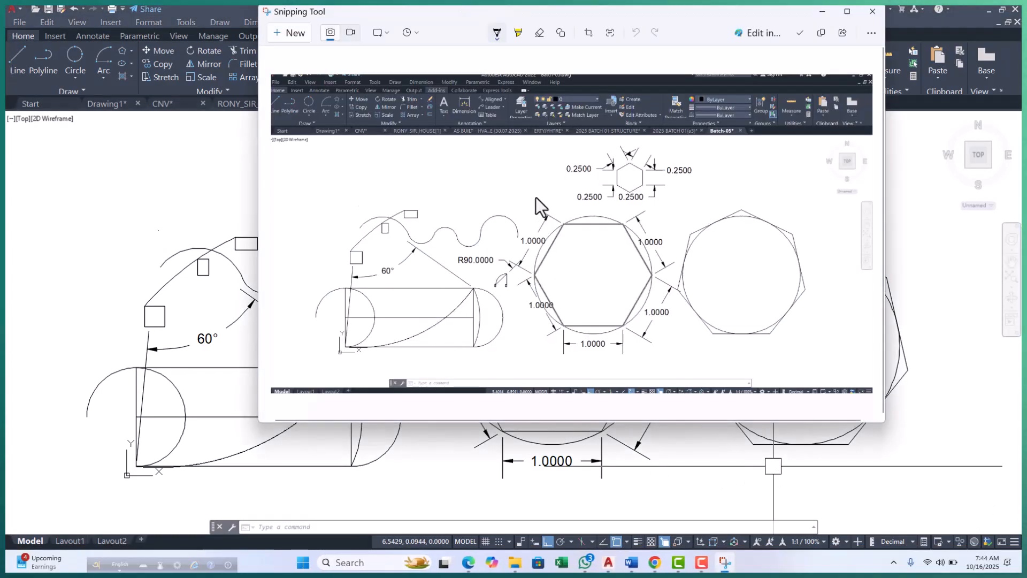
# Copy the captured screenshot to the clipboard and close Snipping Tool.
pyautogui.rightClick(535, 197)
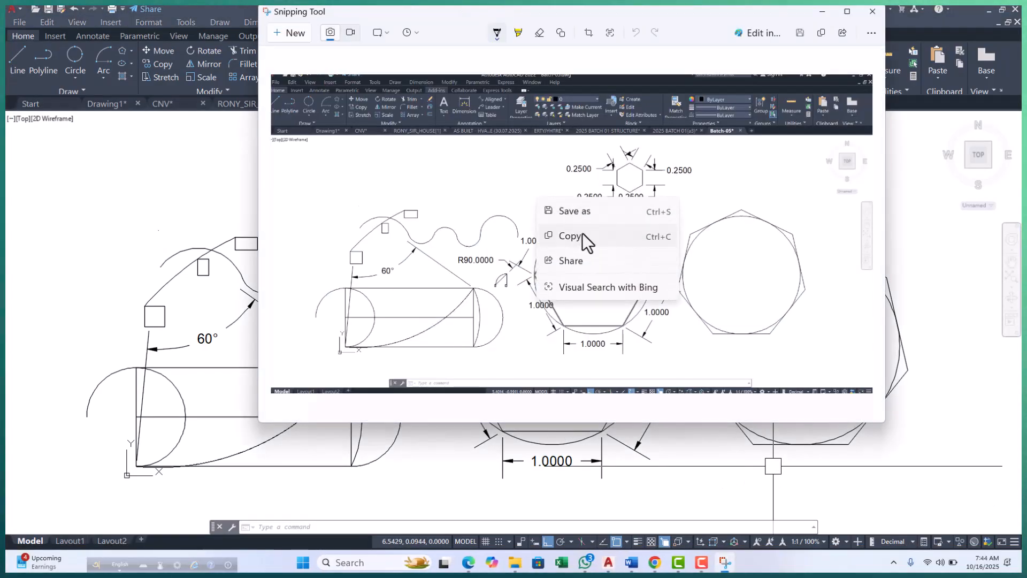
pyautogui.click(580, 235)
pyautogui.click(874, 13)
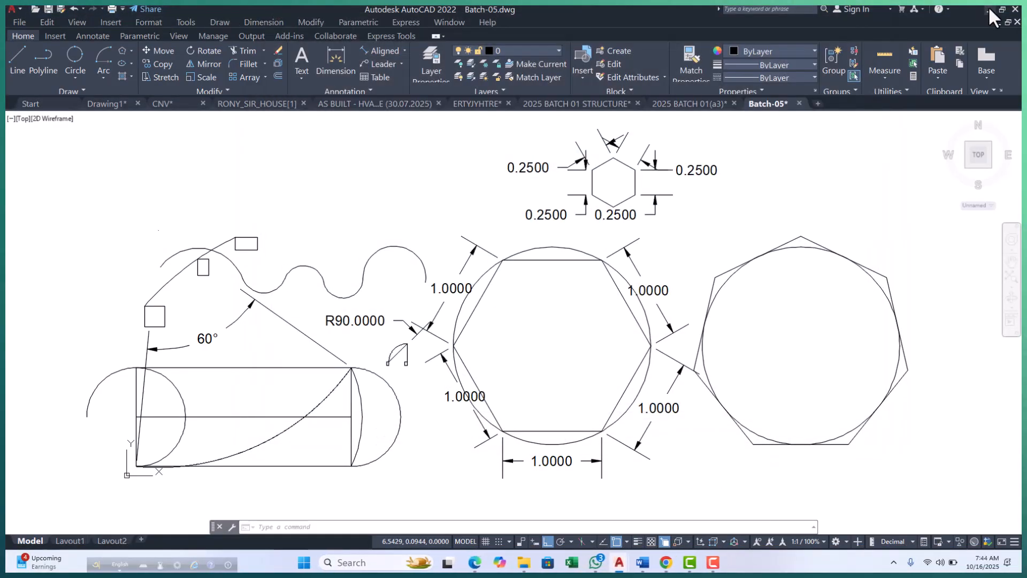